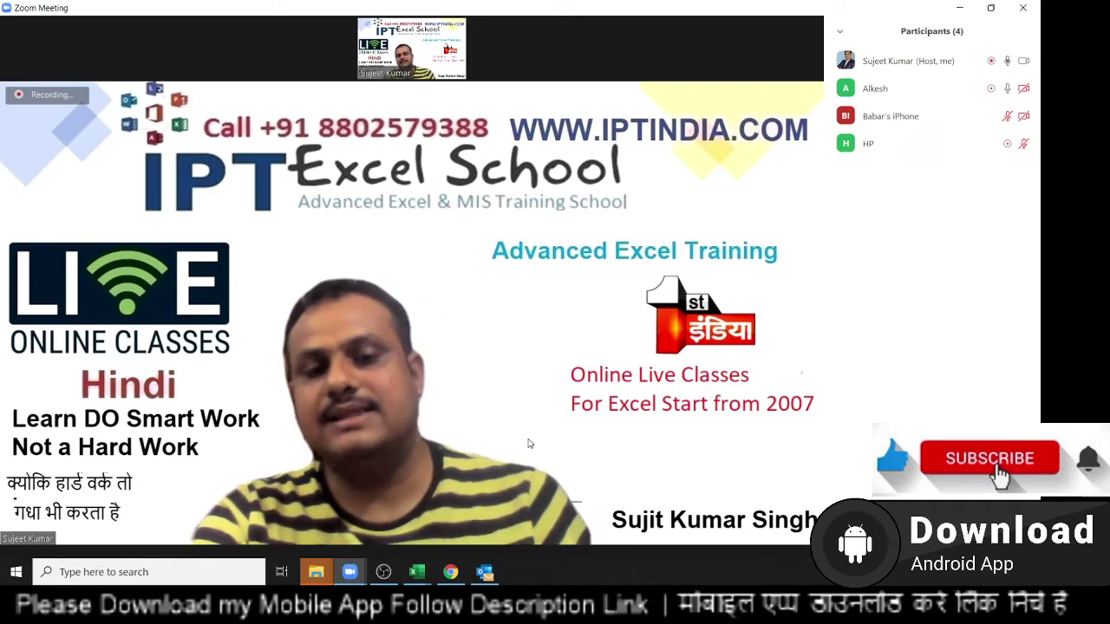
Share the whole desktop in Zoom and bring up the blank Excel workbook Book2
mouse_move(523, 441)
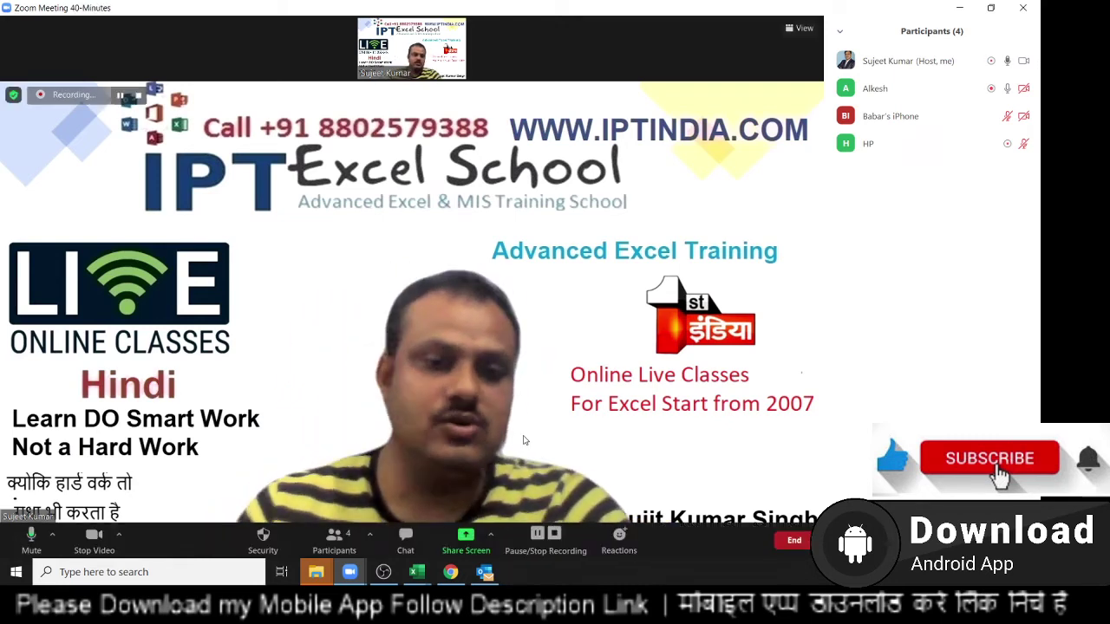
left_click(466, 537)
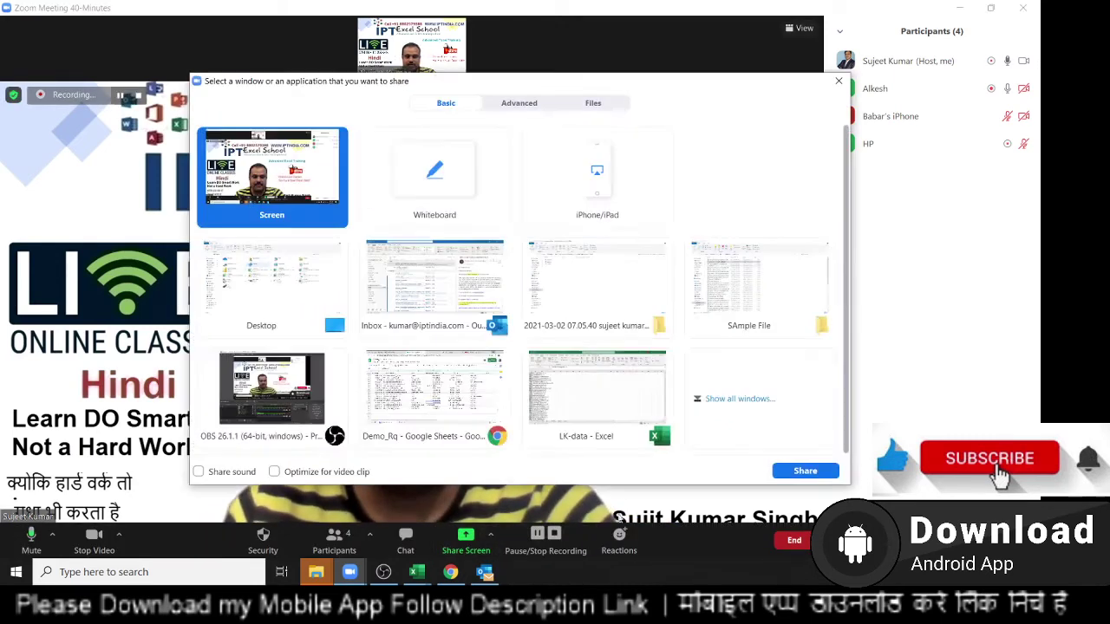
left_click(805, 472)
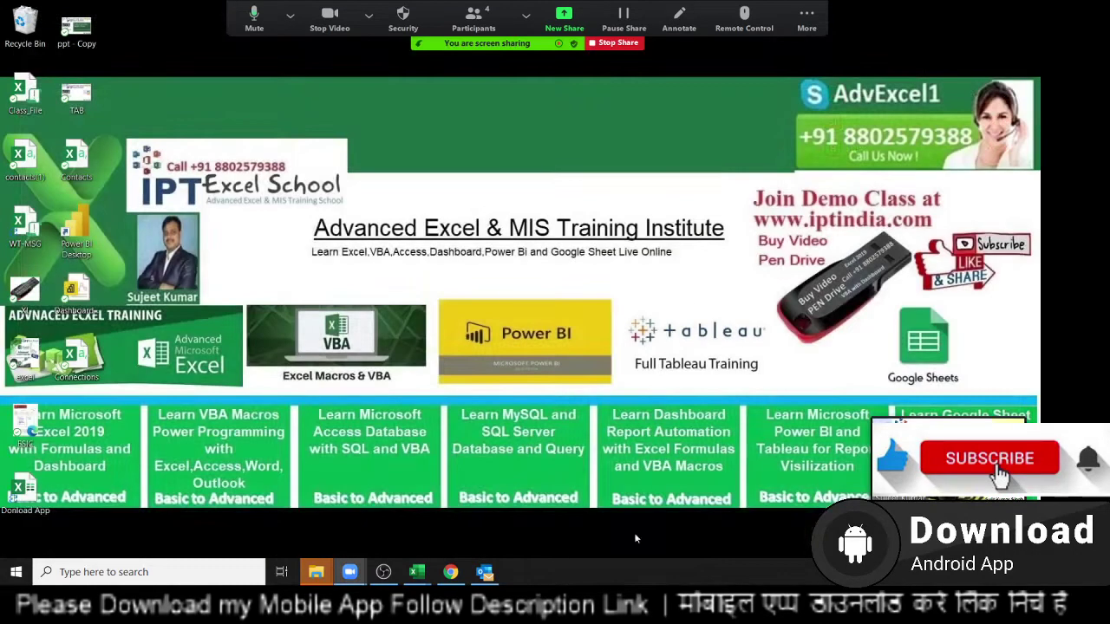
mouse_move(420, 574)
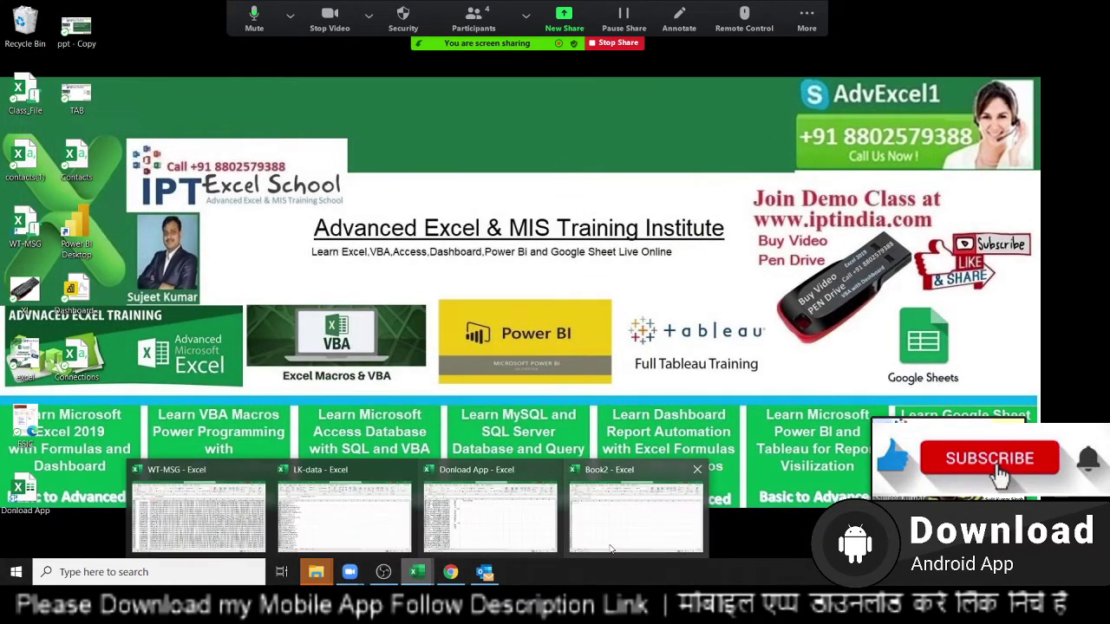
left_click(490, 507)
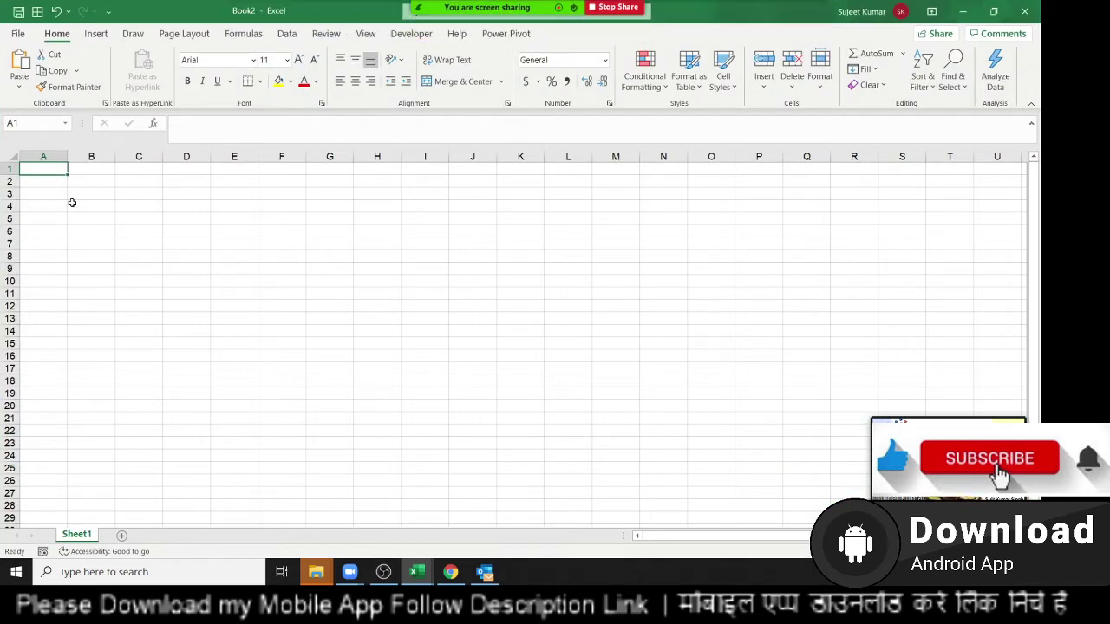
Enter Month in A1 and JAN in A2, admit the waiting participant, and fill FEB–OCT to A11
type("Month")
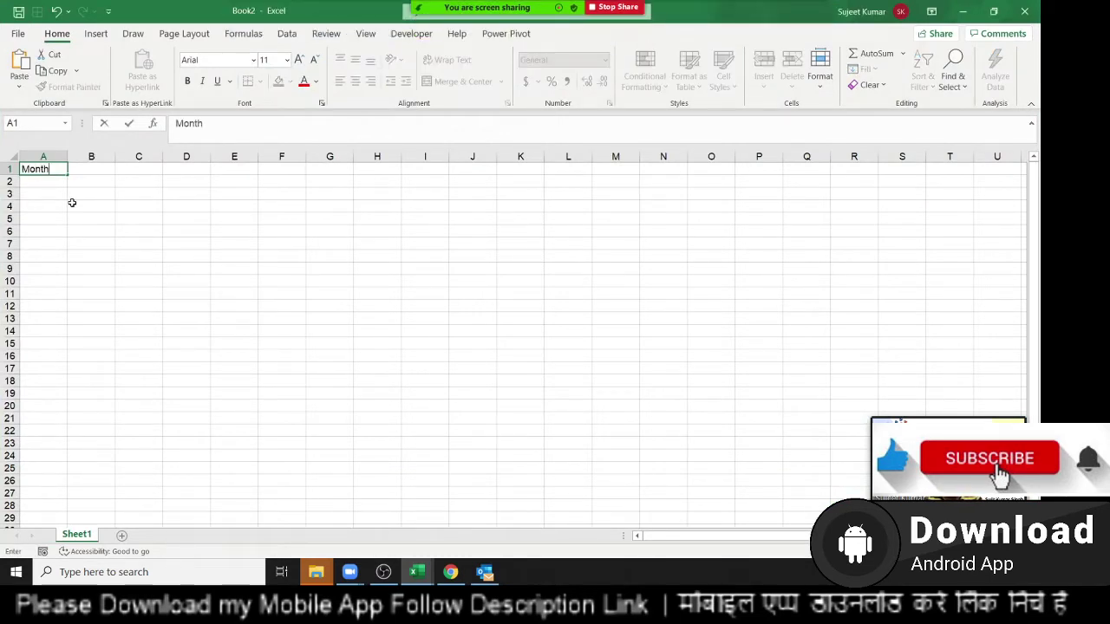
key("Return")
type("JAN")
key("Return")
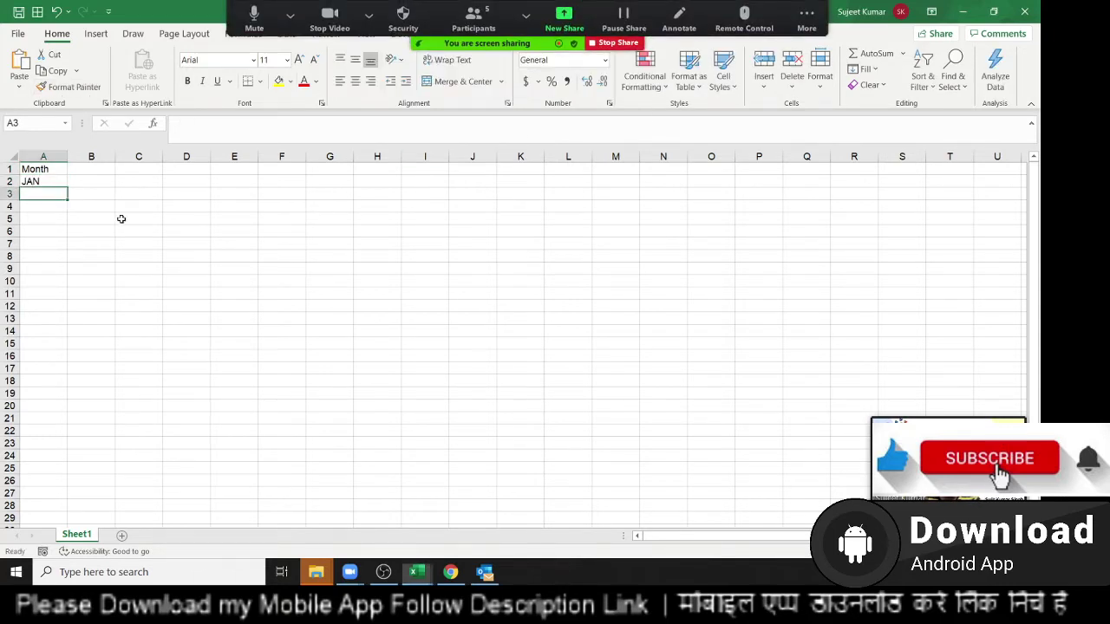
left_click(605, 80)
left_click(50, 183)
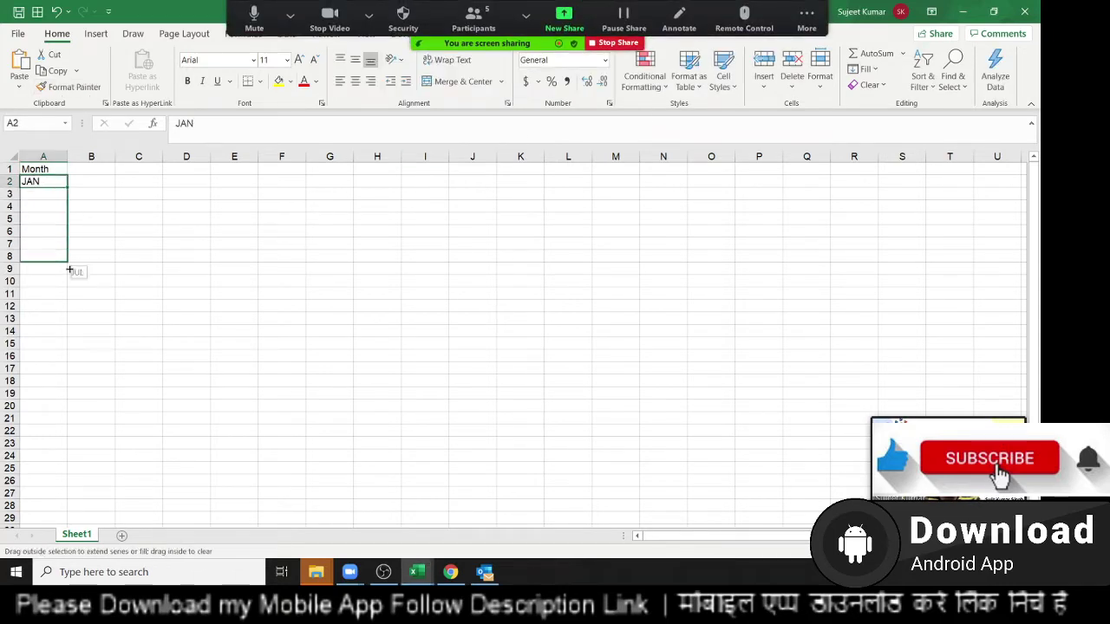
left_click_drag(67, 190, 68, 297)
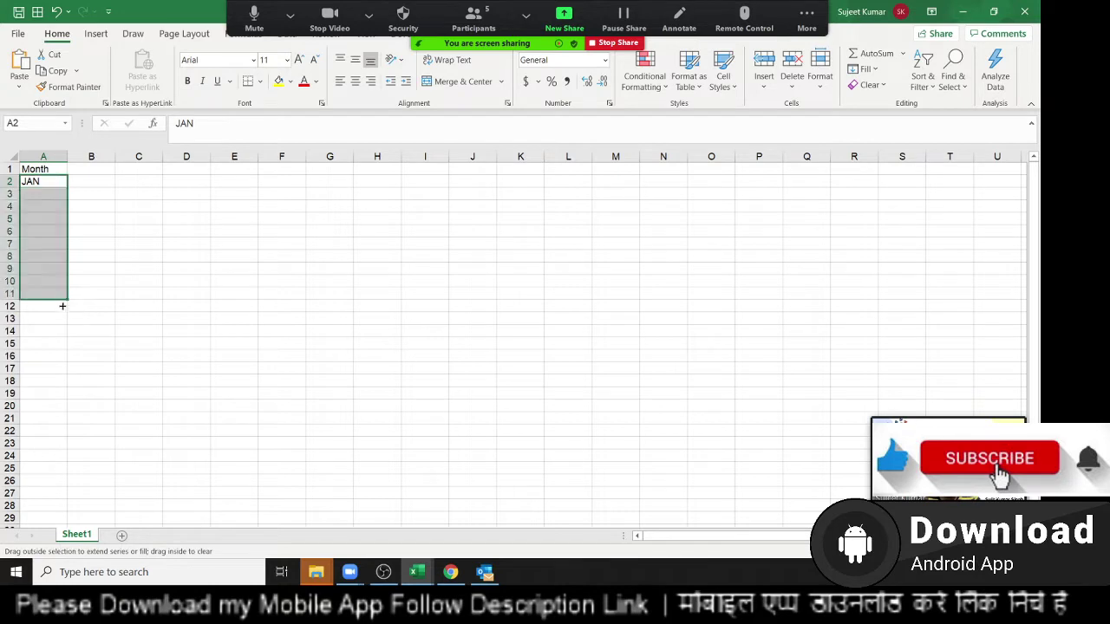
Add the Sales header in B1 and select B2 for the first value
left_click(96, 169)
type("Sale")
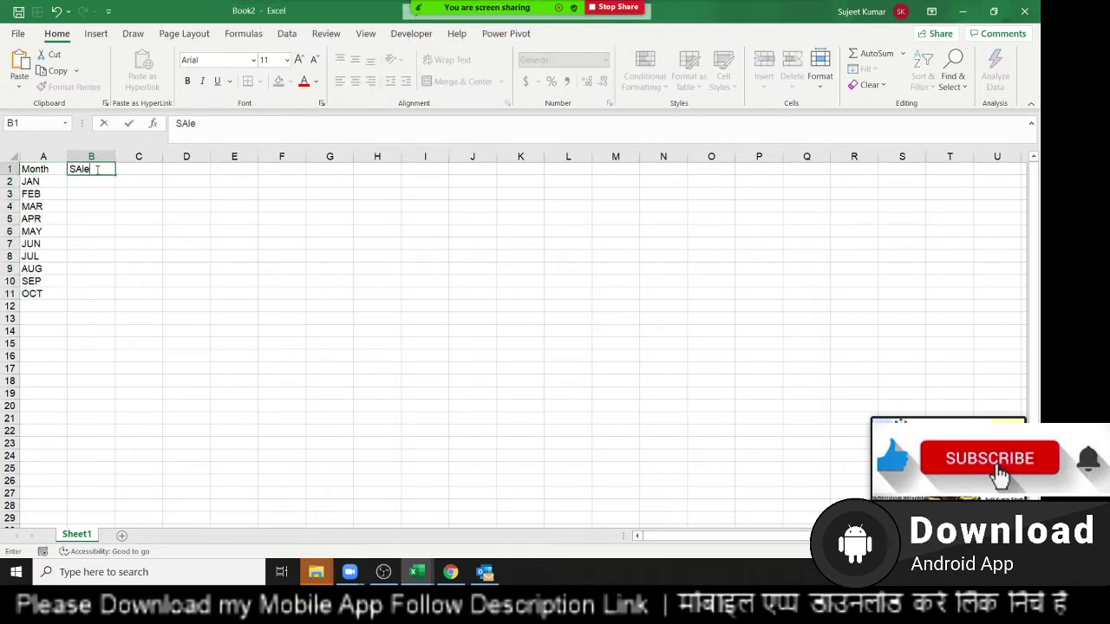
type("s")
key("Return")
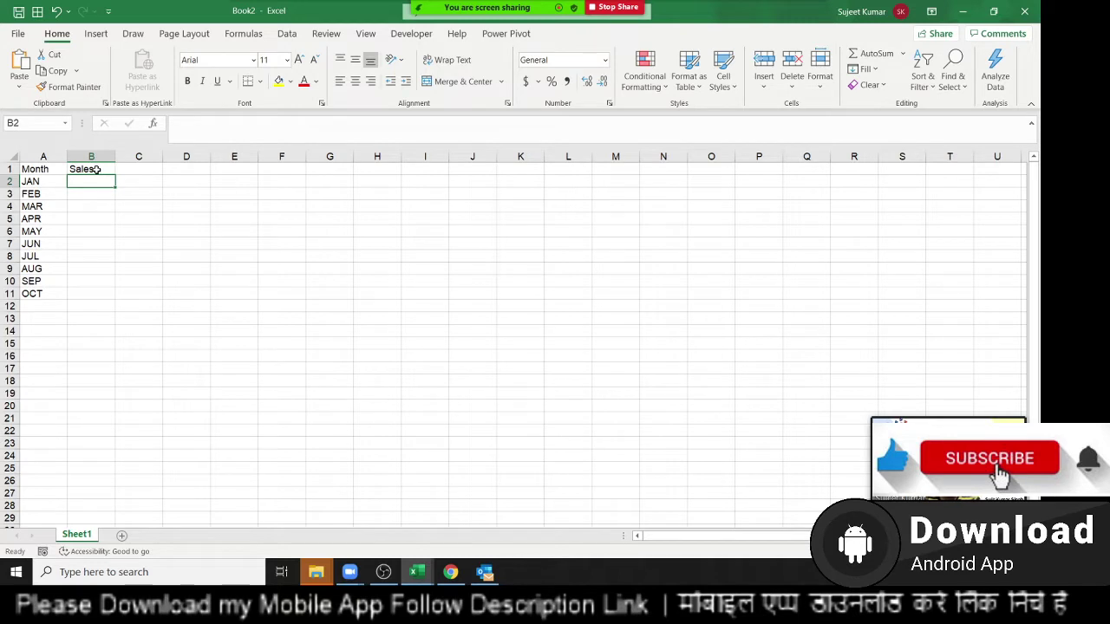
left_click(119, 184)
left_click(89, 179)
Enter =RANDBETWEEN(10,90) in B2 and fill it down to B11
type("ra")
key("Down")
key("Down")
key("Down")
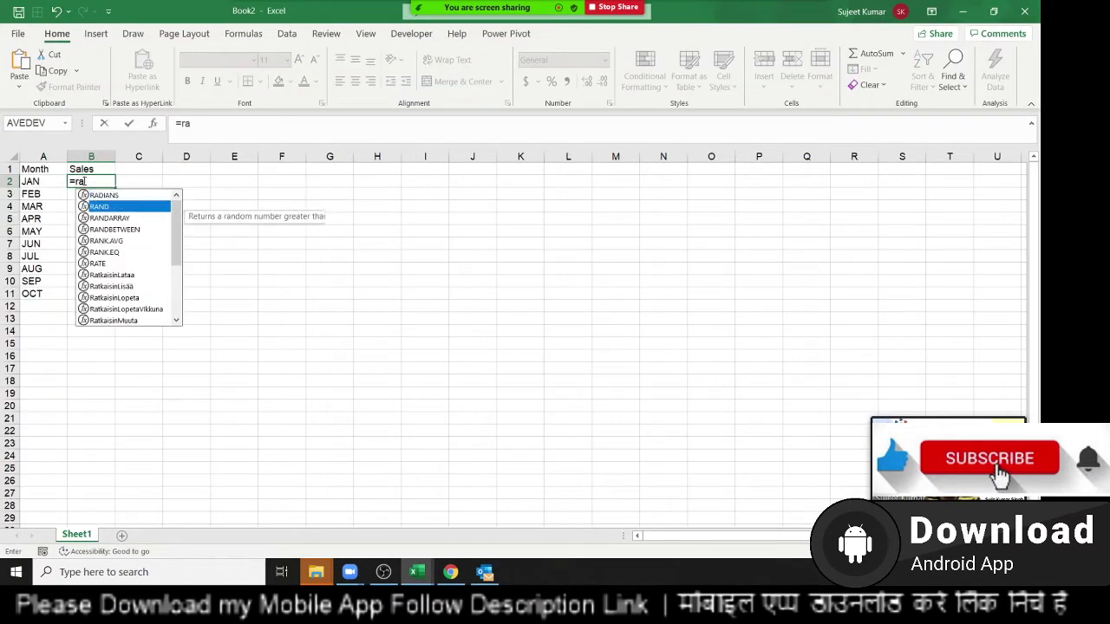
key("Tab")
type("10,90")
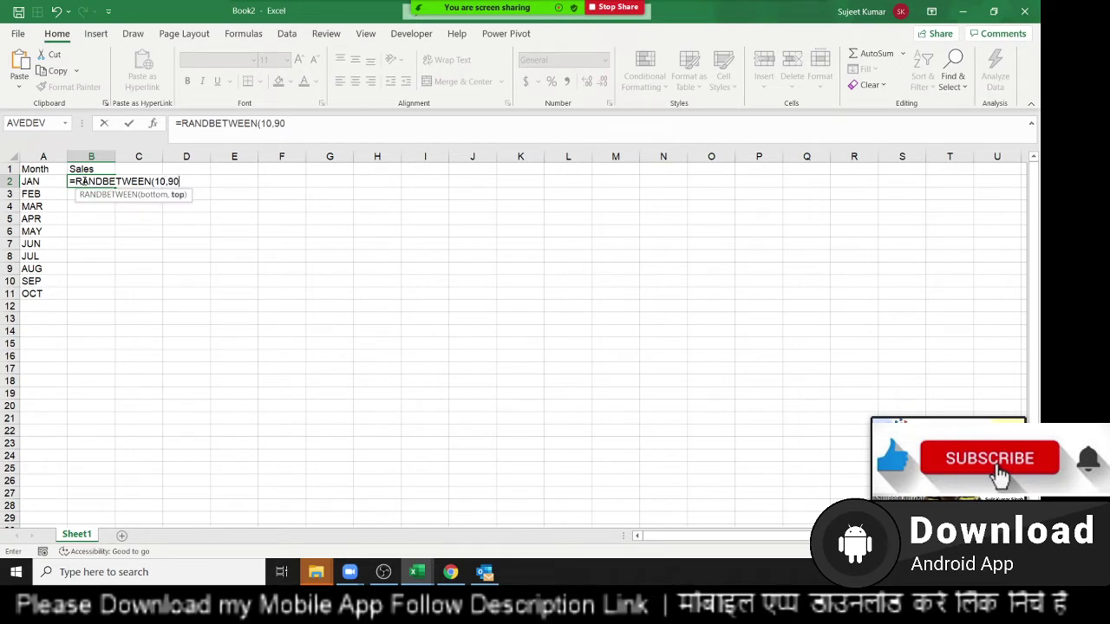
key("Return")
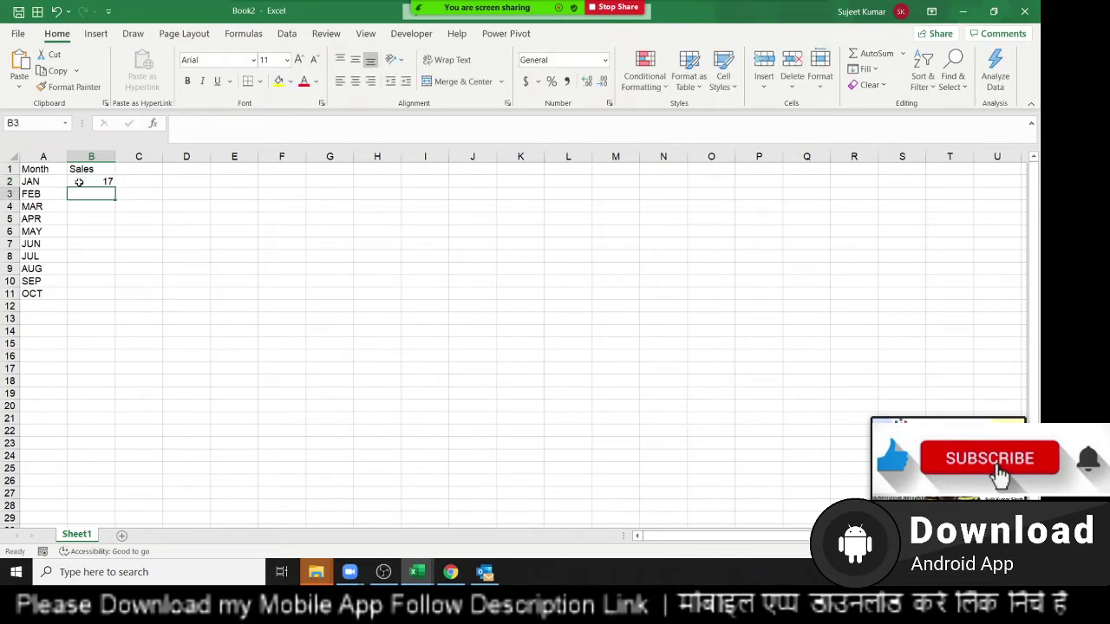
left_click_drag(79, 183, 85, 296)
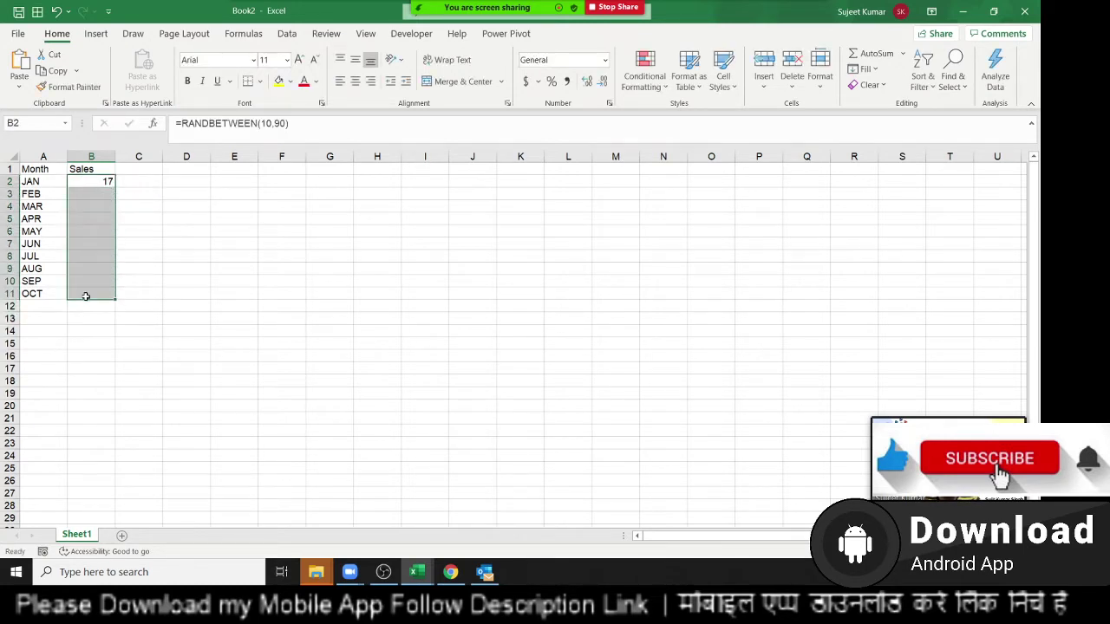
key("ctrl+d")
Copy the table A1:B11 and paste it back over itself as plain values
left_click_drag(31, 172, 102, 293)
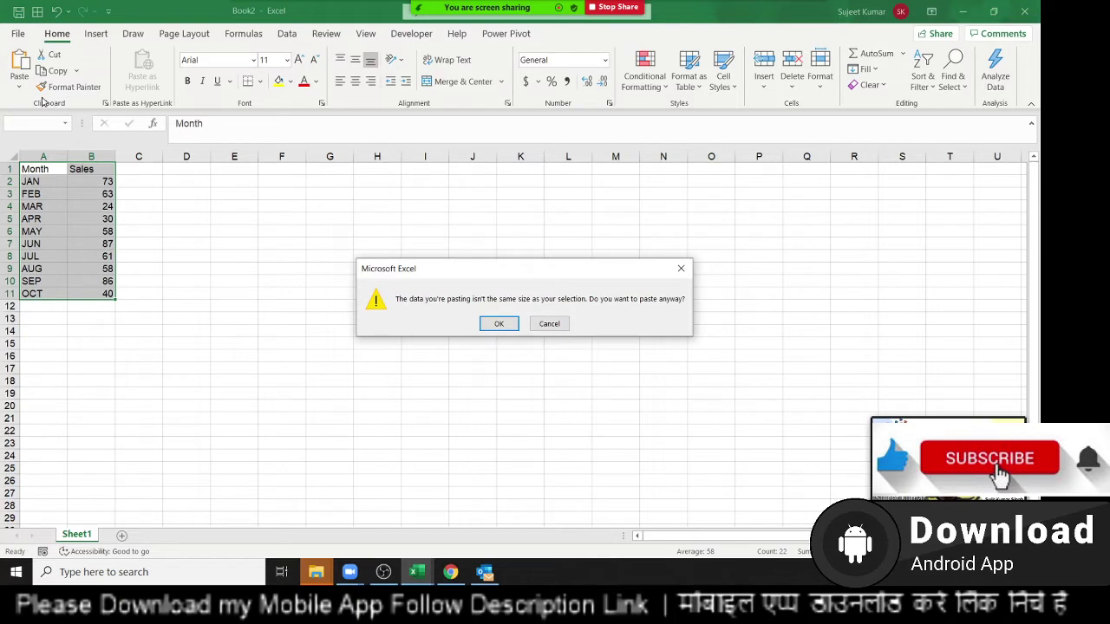
key("Return")
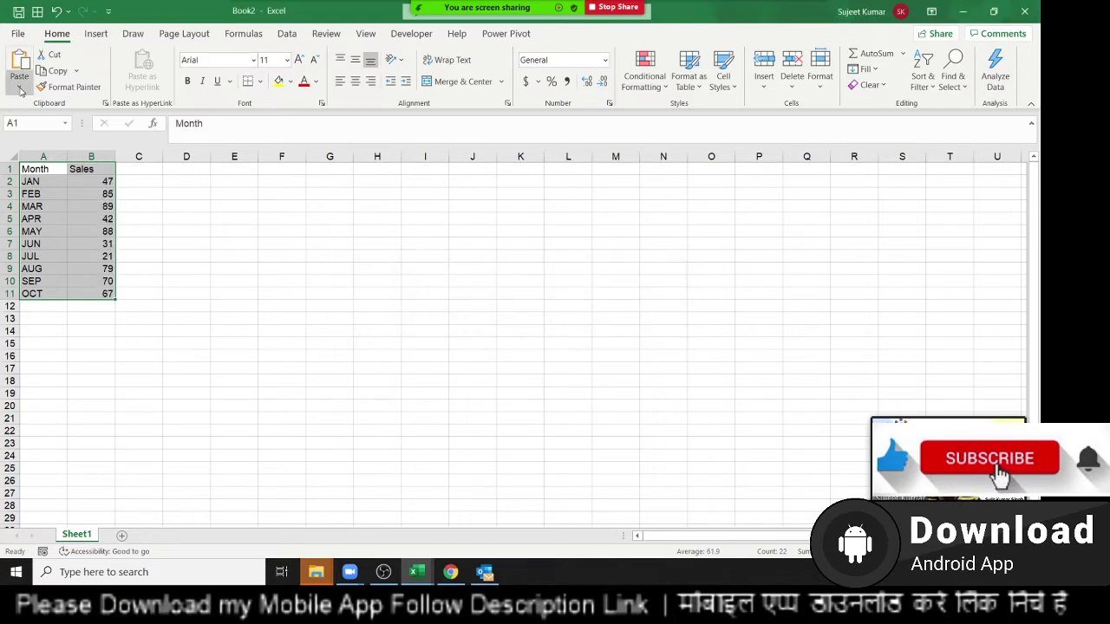
key("ctrl+c")
left_click(19, 86)
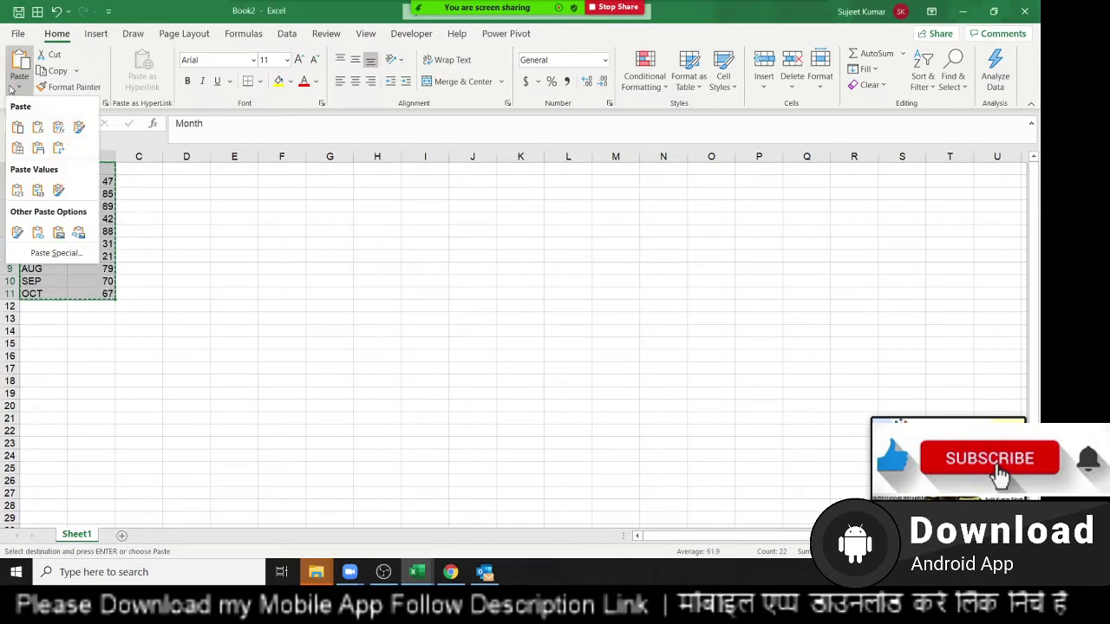
left_click(18, 191)
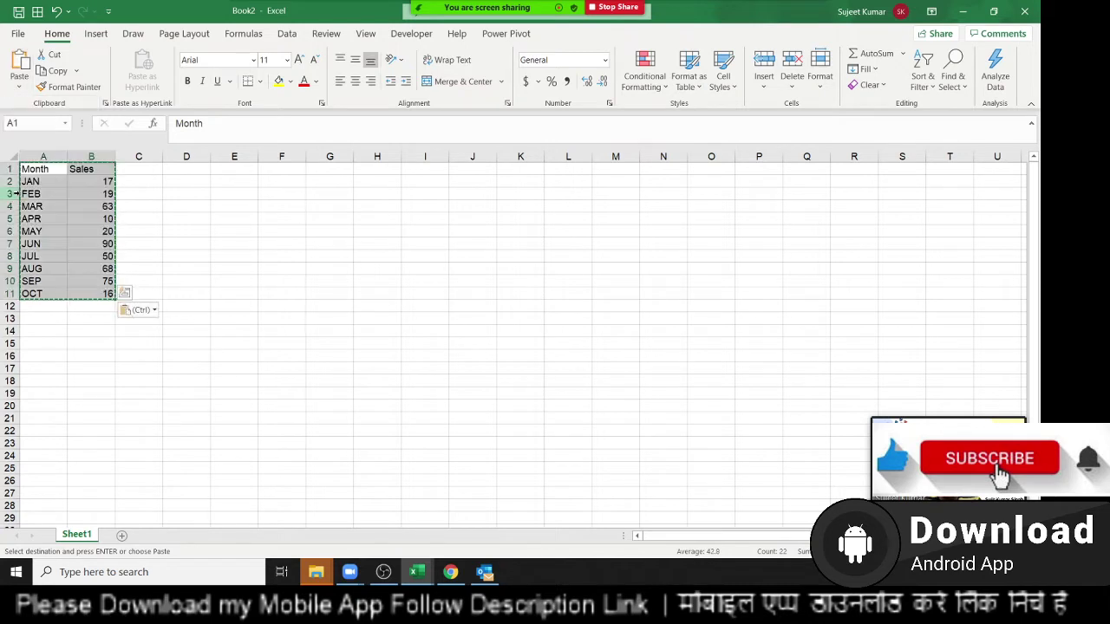
key("Escape")
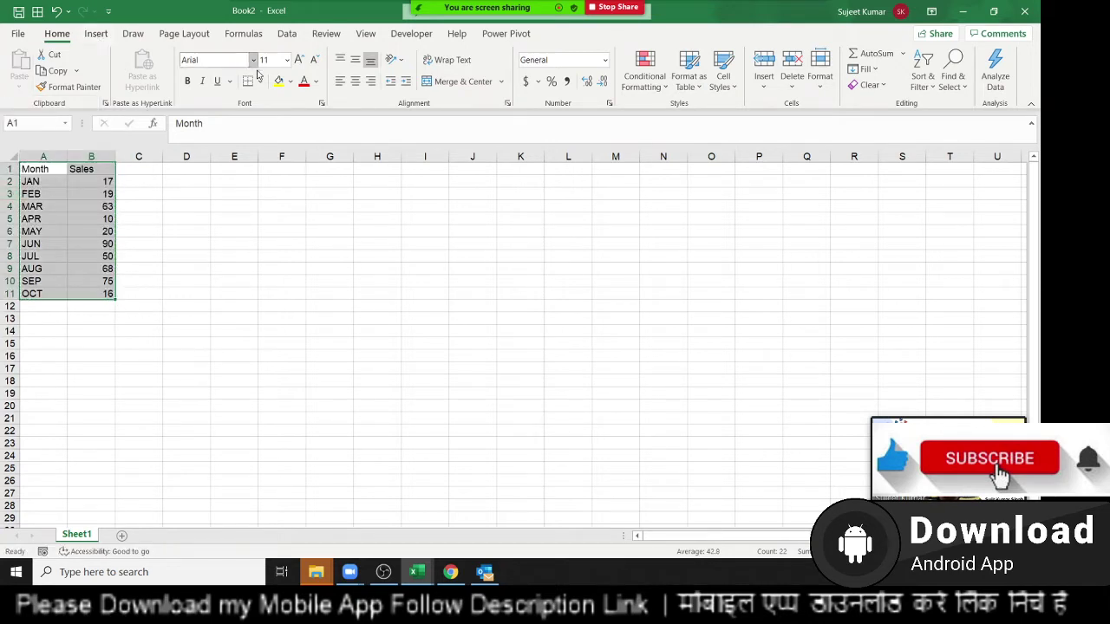
Give A1:B11 a green fill, borders on all cells, white font and bold text
left_click(291, 82)
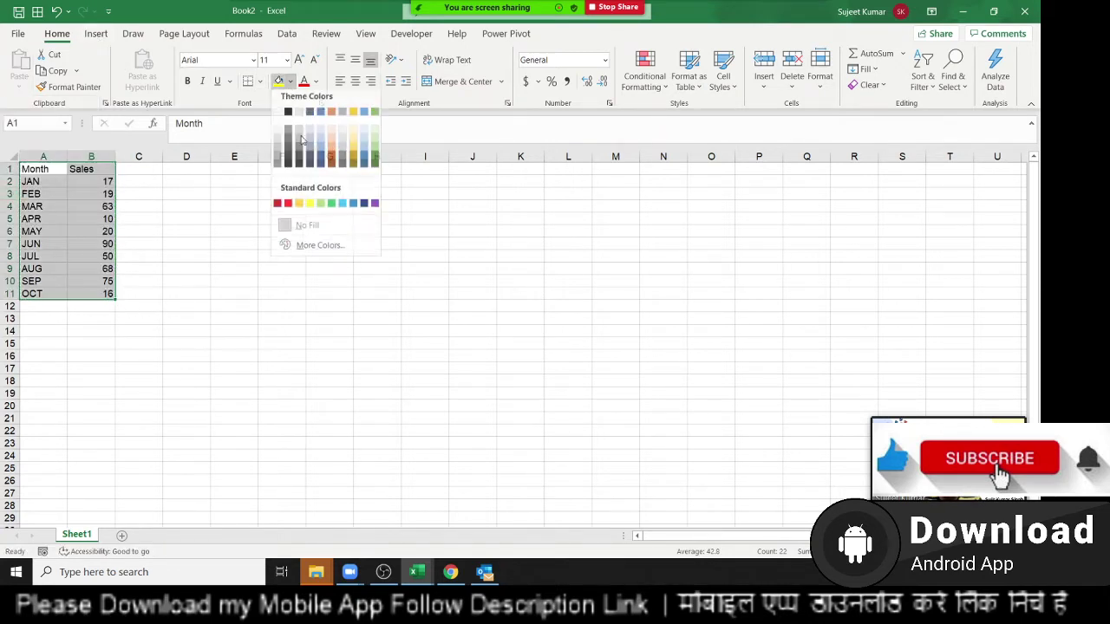
left_click(331, 208)
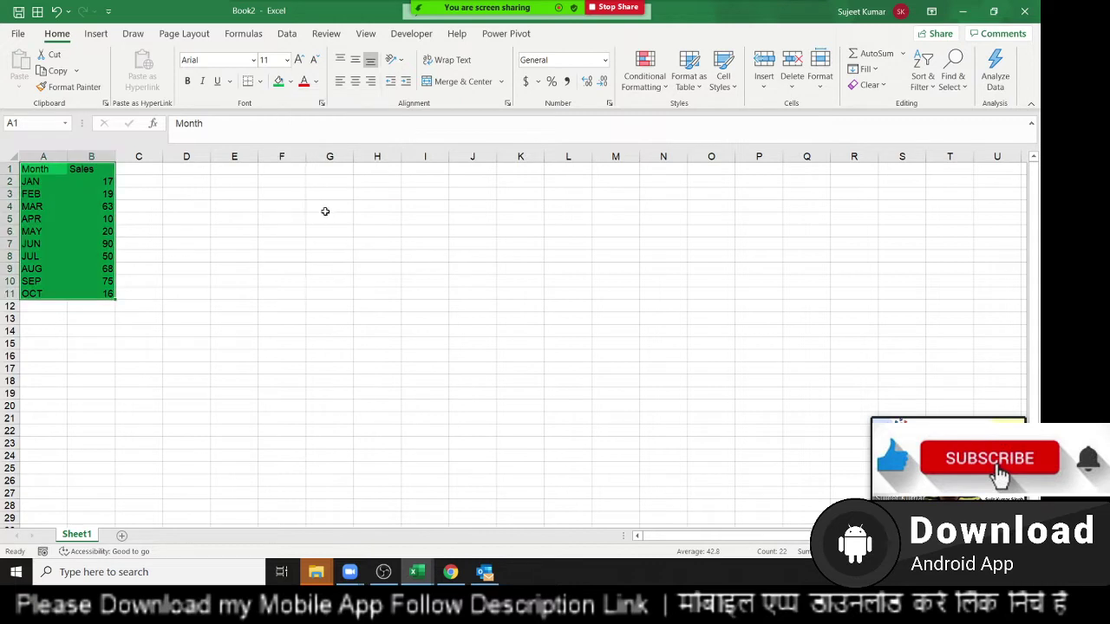
left_click(259, 82)
left_click(268, 224)
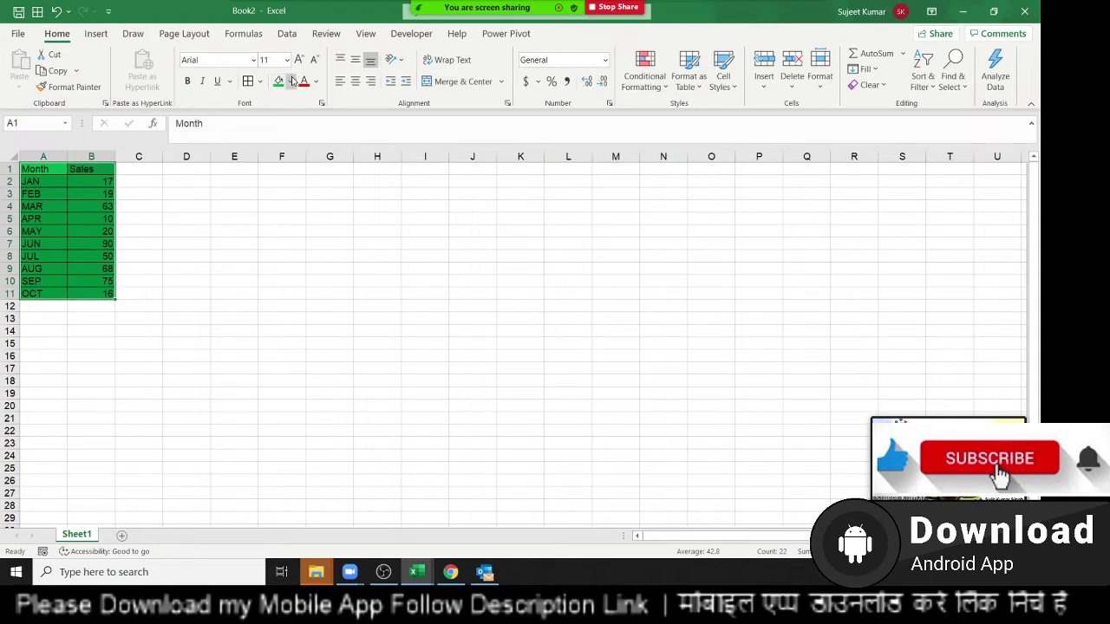
left_click(316, 81)
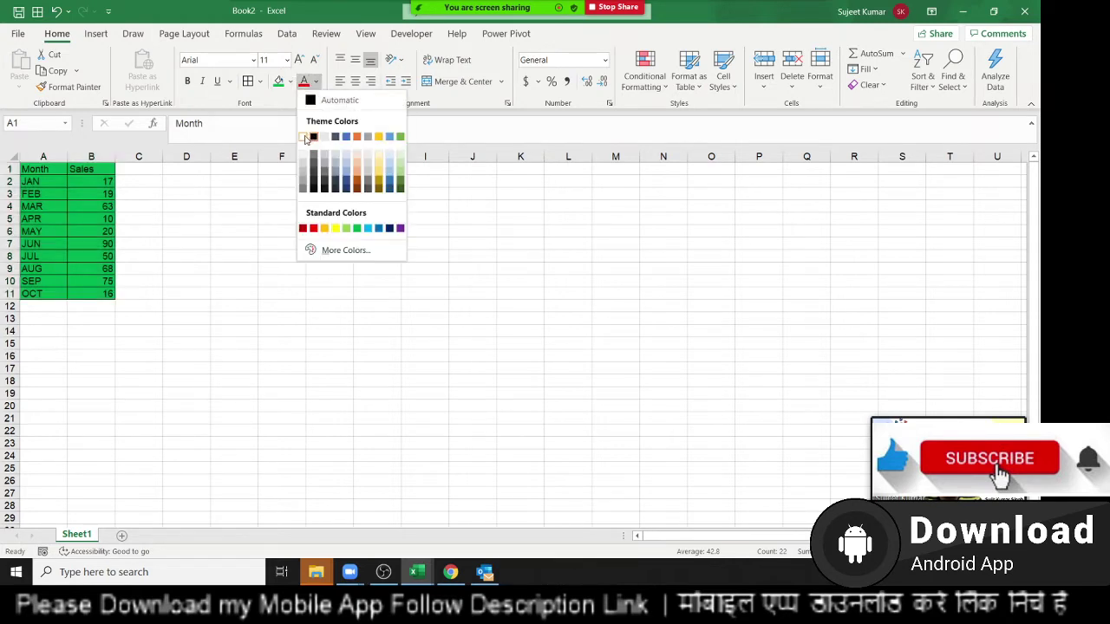
left_click(304, 137)
left_click(187, 80)
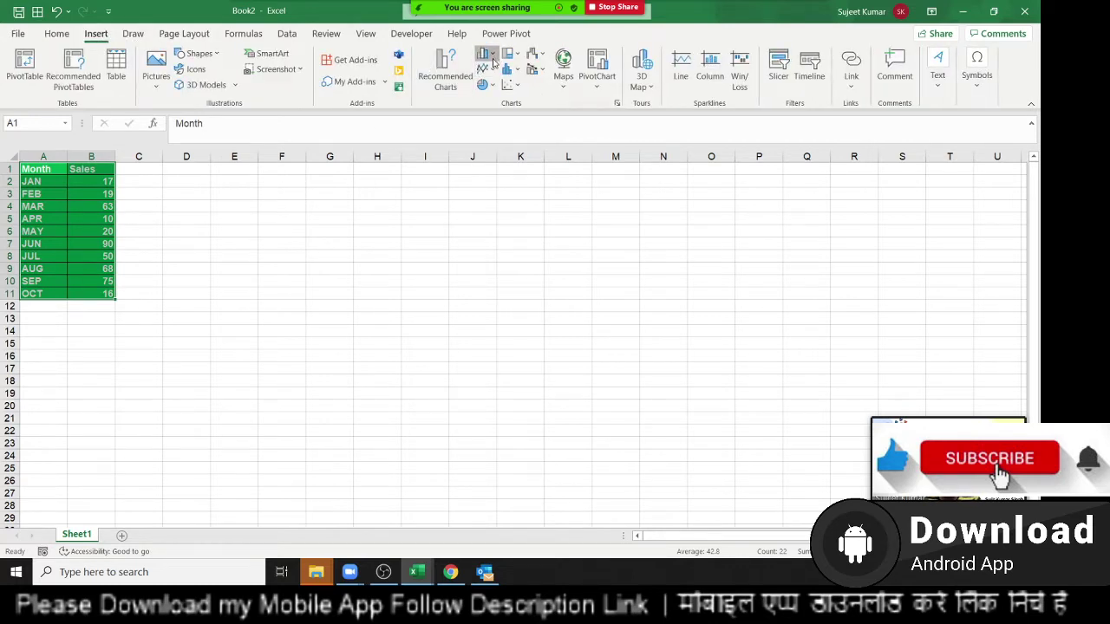
Insert a clustered column chart of monthly Sales, moved beside the table and shrunk
left_click(493, 63)
left_click(491, 104)
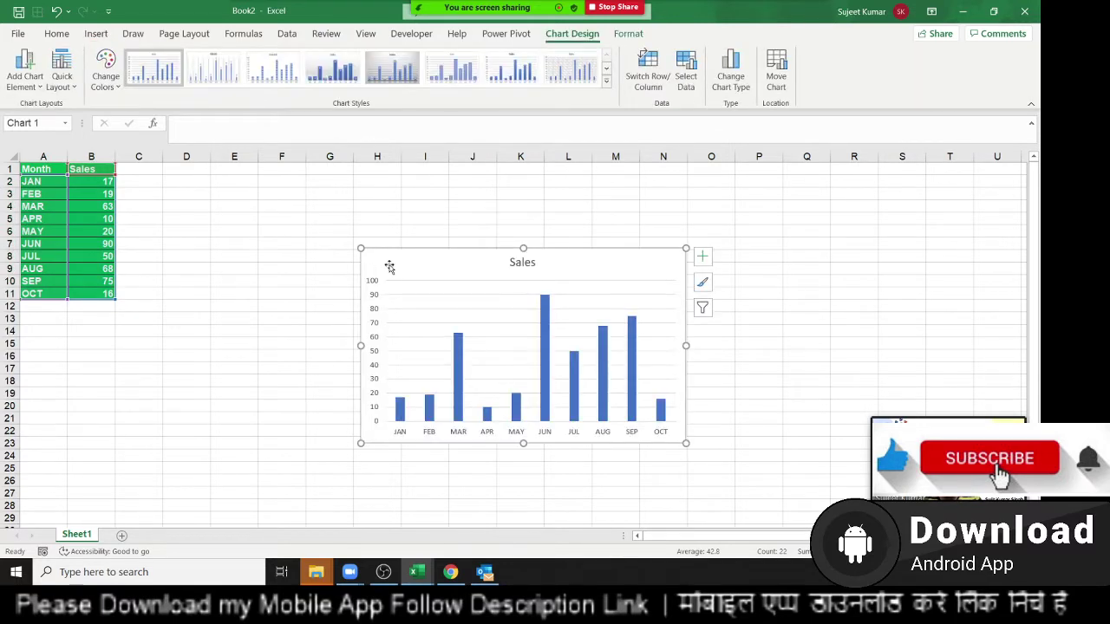
left_click_drag(389, 267, 151, 182)
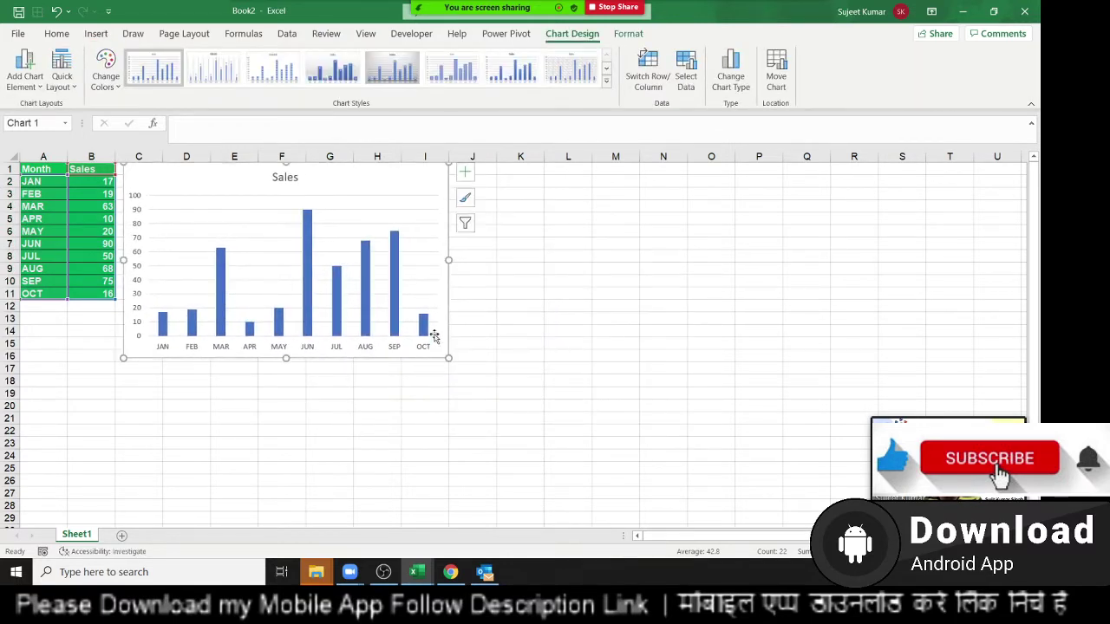
left_click_drag(447, 356, 426, 303)
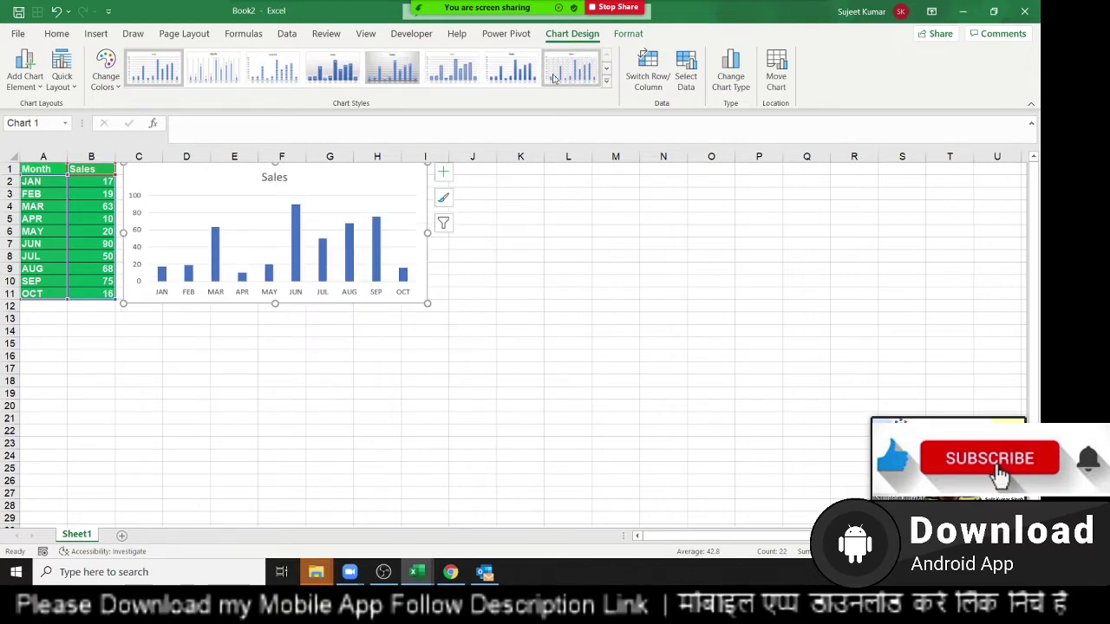
Apply a dark chart style and nudge the chart into its final position
left_click(606, 80)
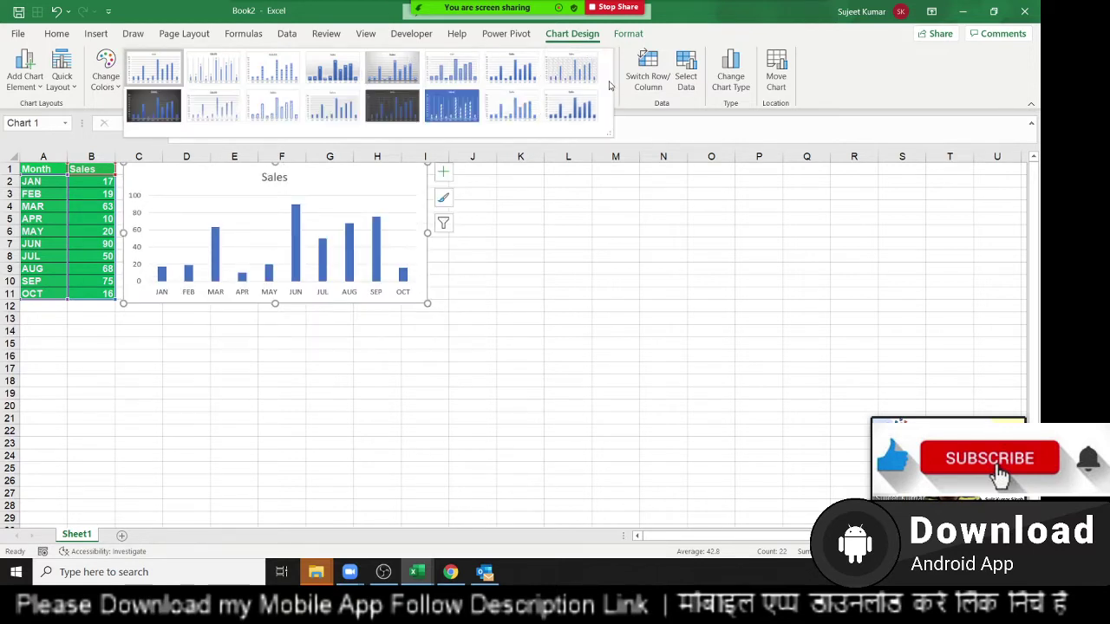
left_click(392, 105)
left_click_drag(173, 174, 172, 172)
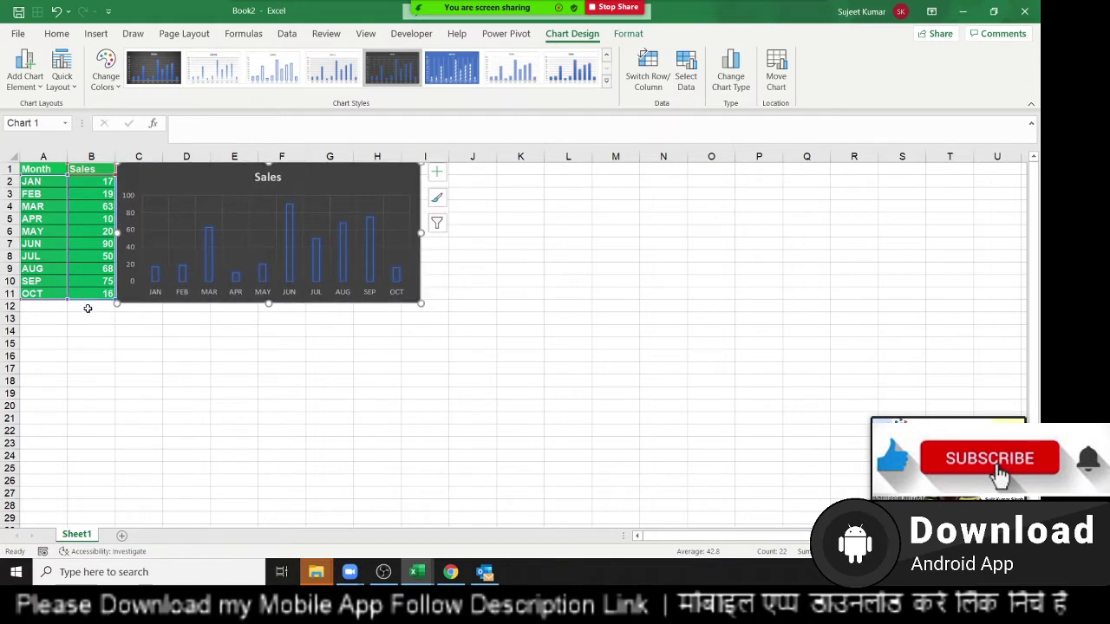
left_click(82, 345)
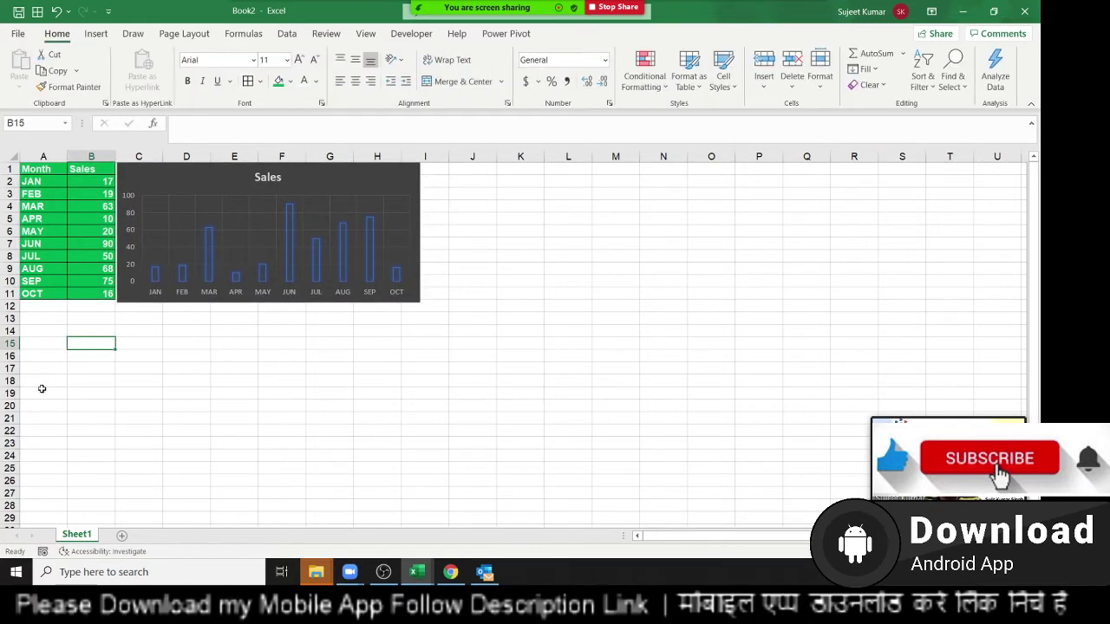
Put the SO header in A18, enter the first salesperson's name, and fill eight names down to A26
left_click(56, 380)
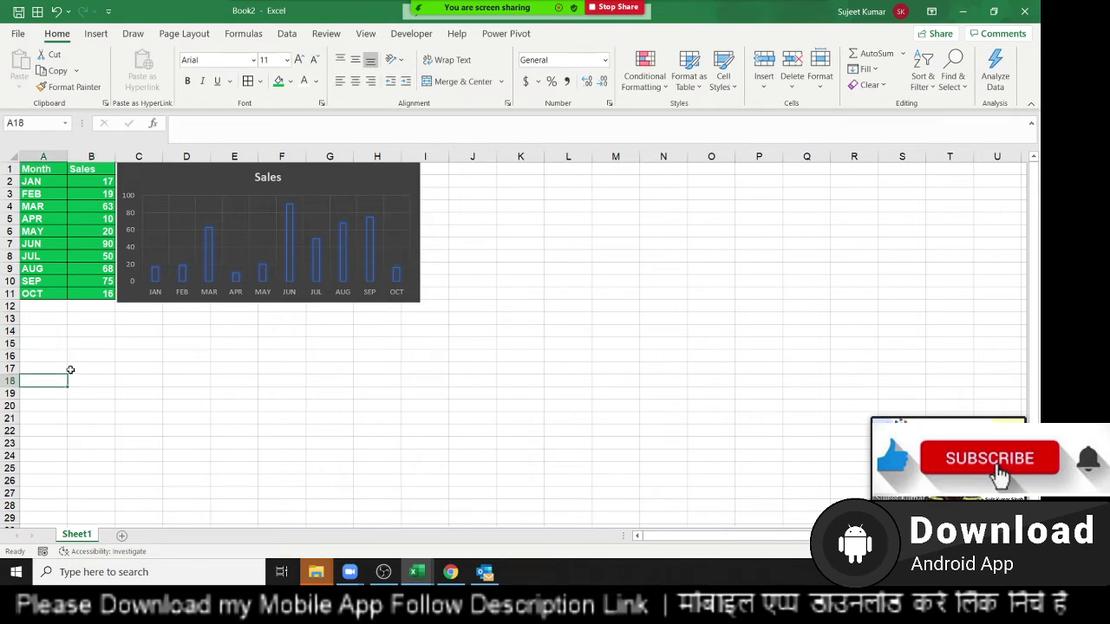
type("S")
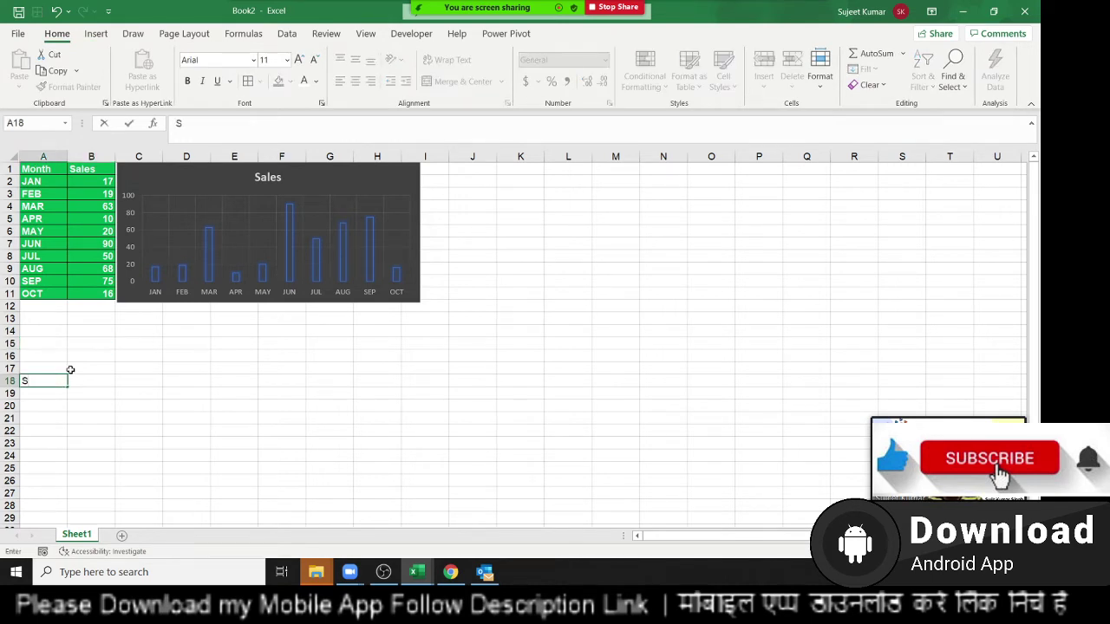
type("O")
key("Return")
type("Puja")
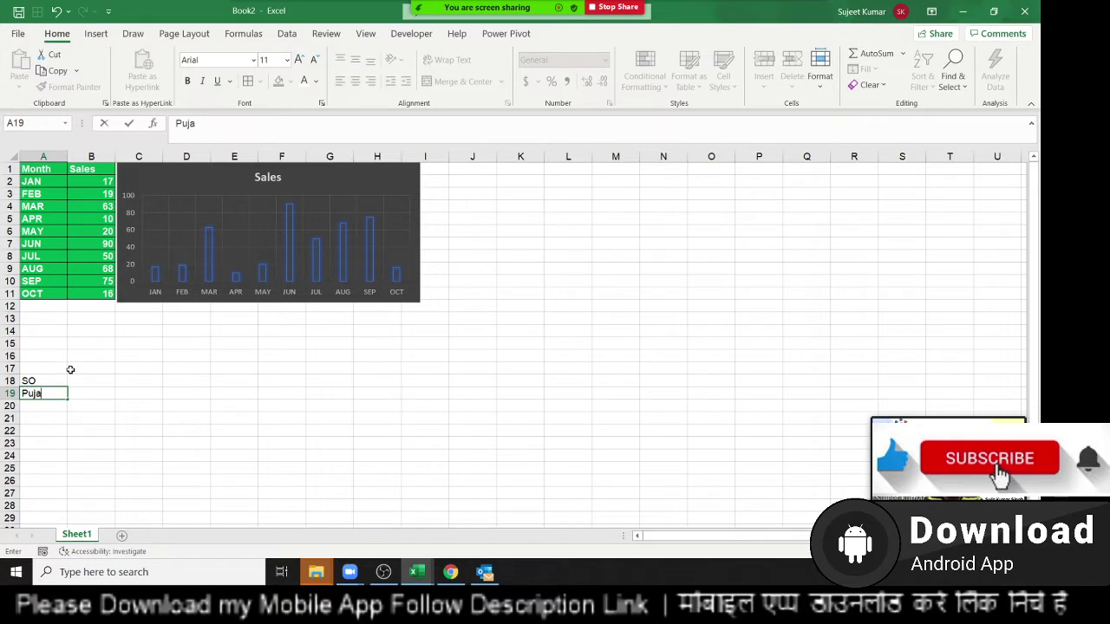
key("Return")
left_click(61, 396)
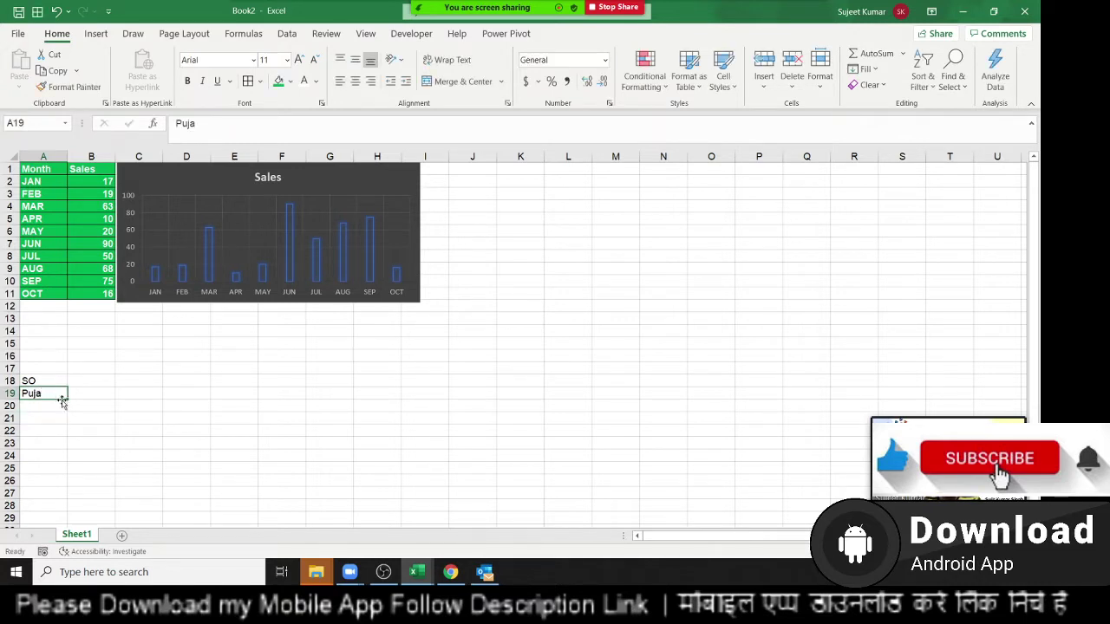
left_click(66, 401)
left_click(63, 395)
left_click_drag(68, 399, 66, 484)
Add the Sales header in B18 and enter 85, 36, 65, 32, 52, 36, 52 below it
left_click(96, 382)
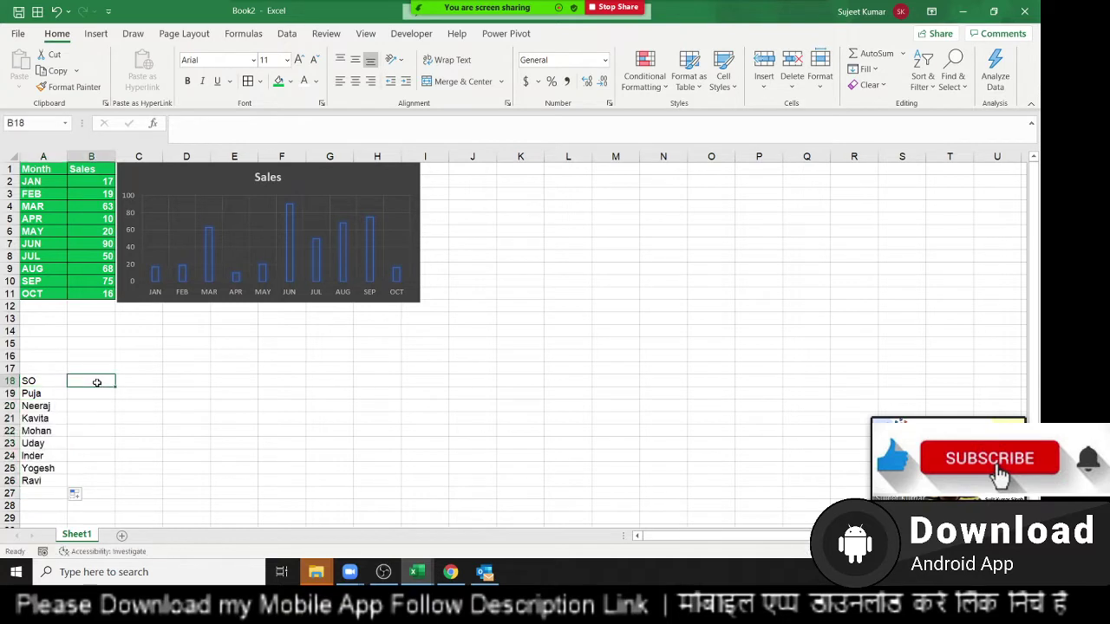
type("Sales")
key("Return")
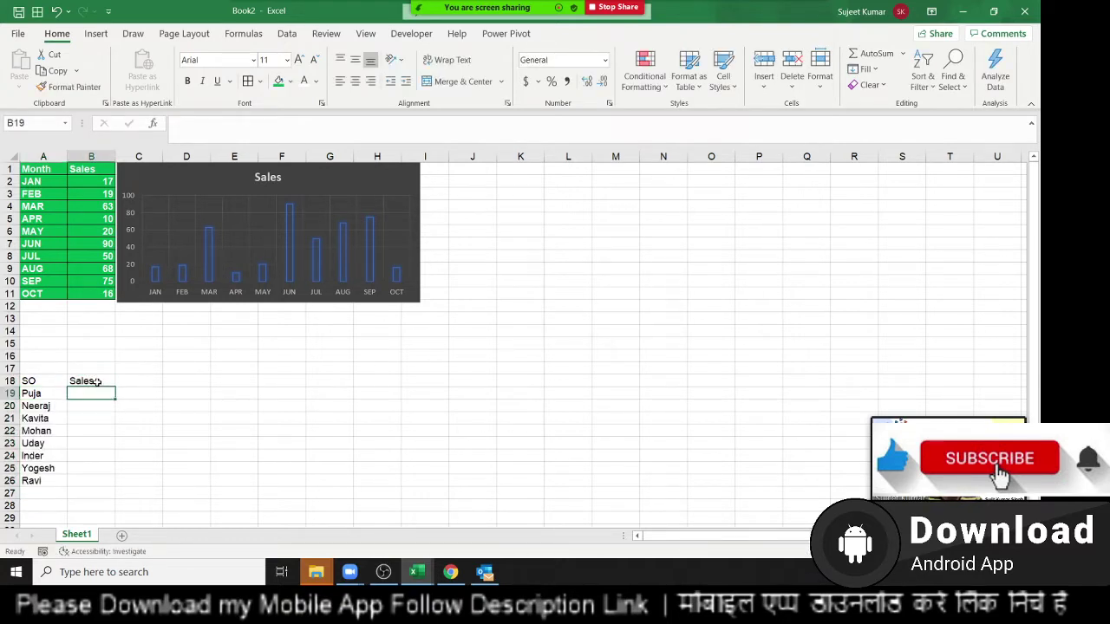
type("85")
key("Return")
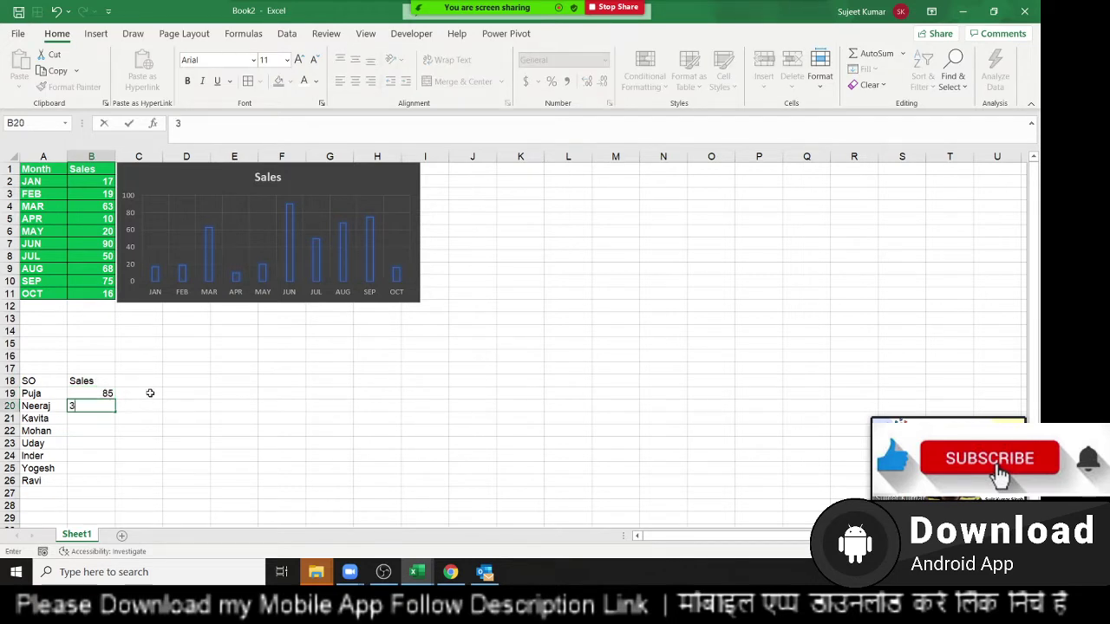
type("36")
key("Return")
type("65")
key("Return")
type("3")
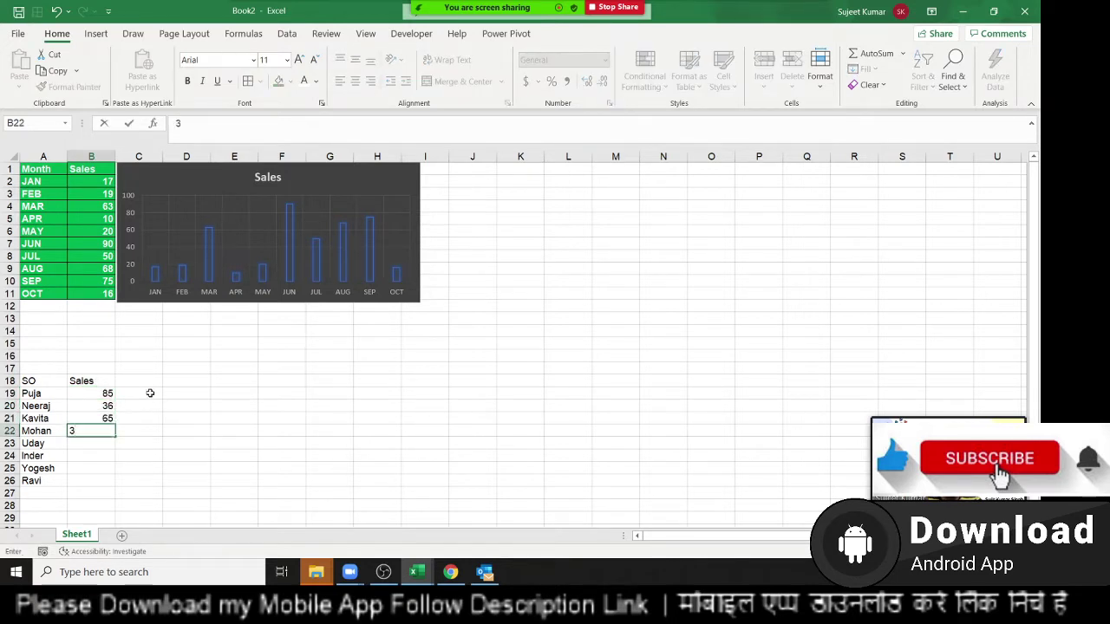
type("2")
key("Return")
type("52")
key("Return")
type("36")
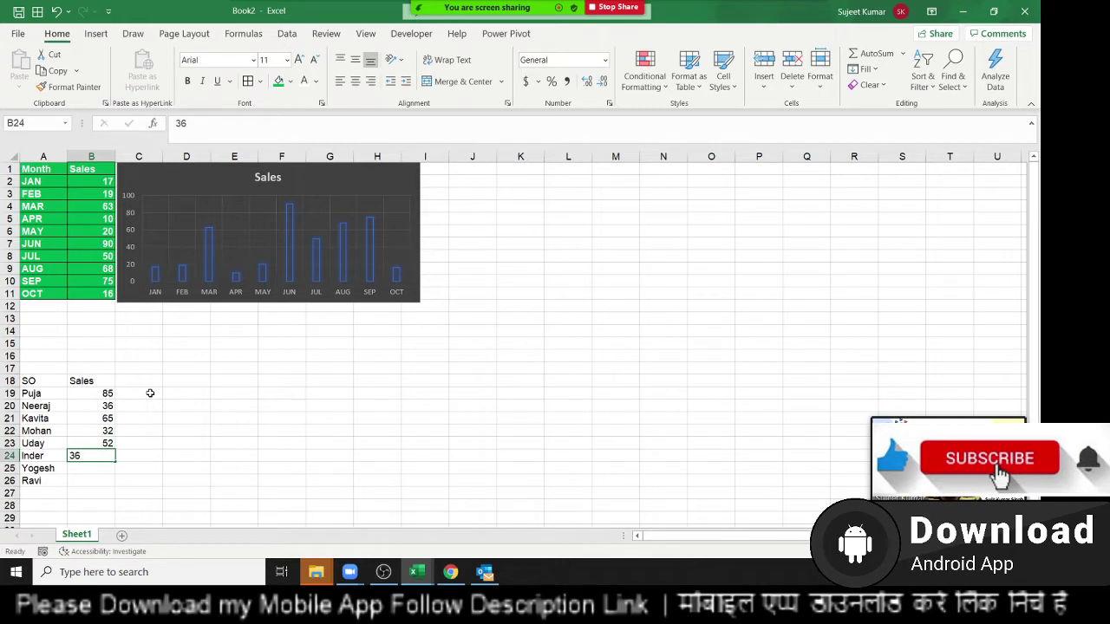
key("Return")
type("52")
key("Return")
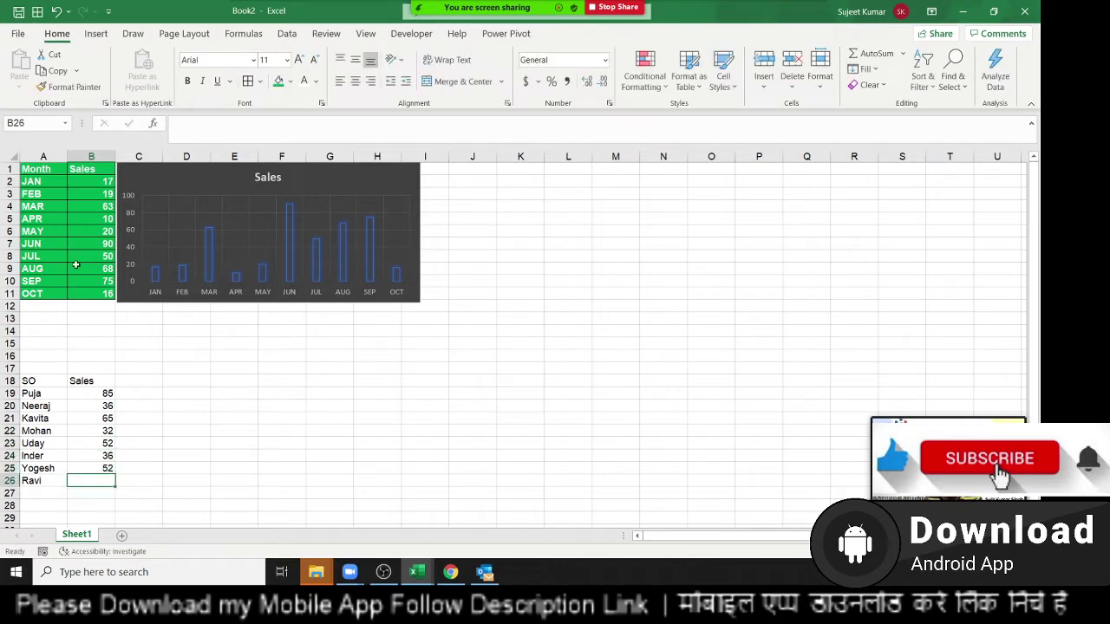
Turn off the meeting video, enter the last value 78 in B26, and select A18:B26
left_click(335, 23)
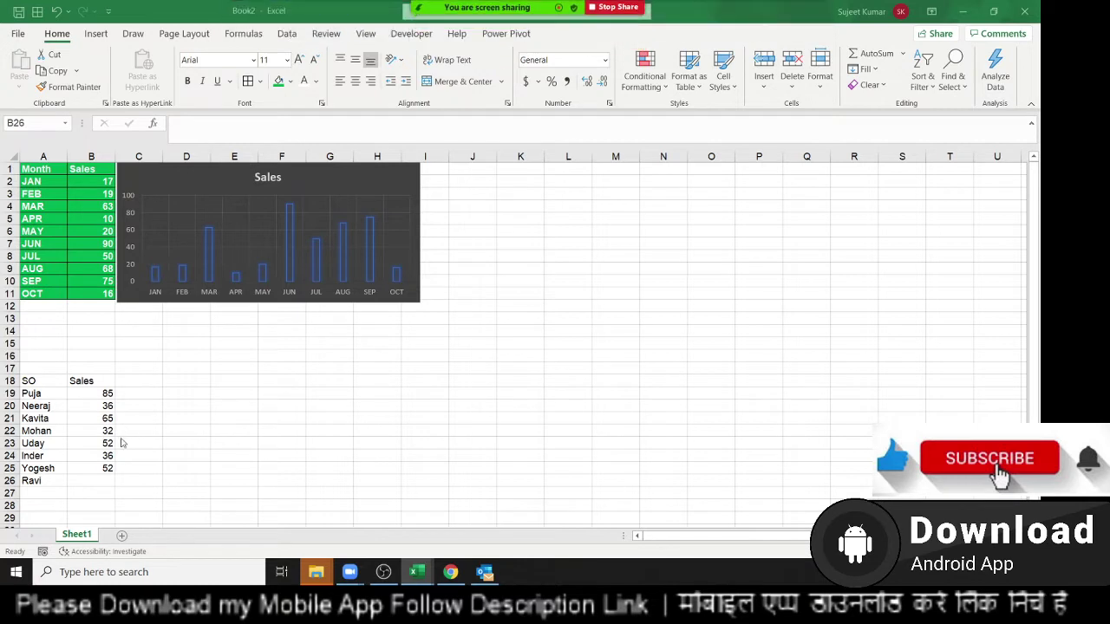
left_click(93, 471)
type("78")
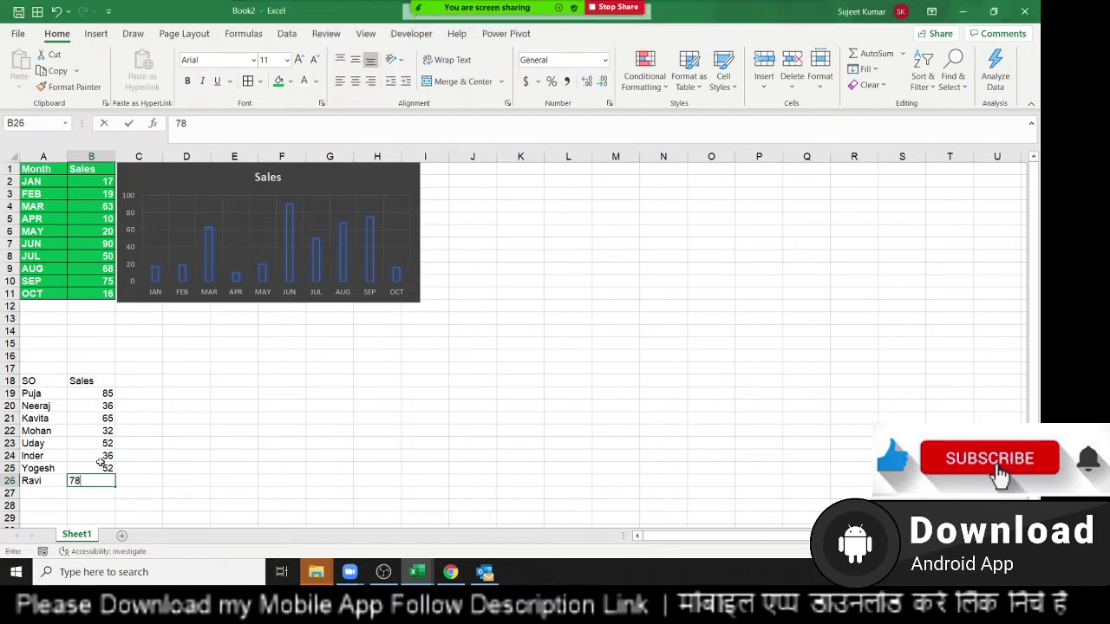
left_click(186, 367)
left_click_drag(31, 382, 107, 482)
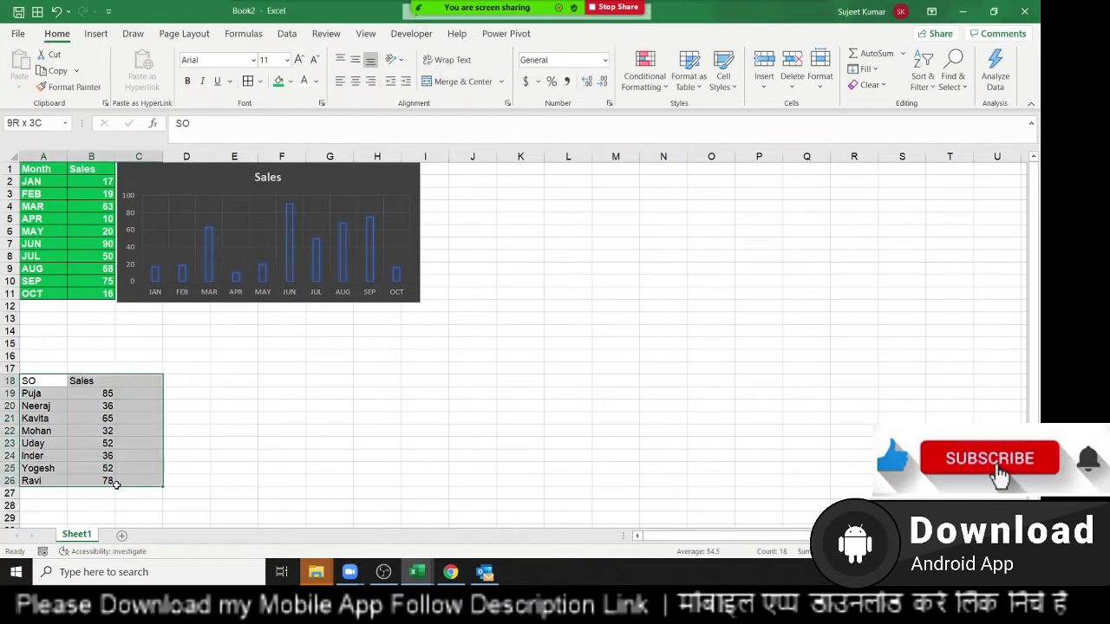
Insert a clustered column chart of salesperson sales with a value-label style, sized beside the SO table
left_click(95, 33)
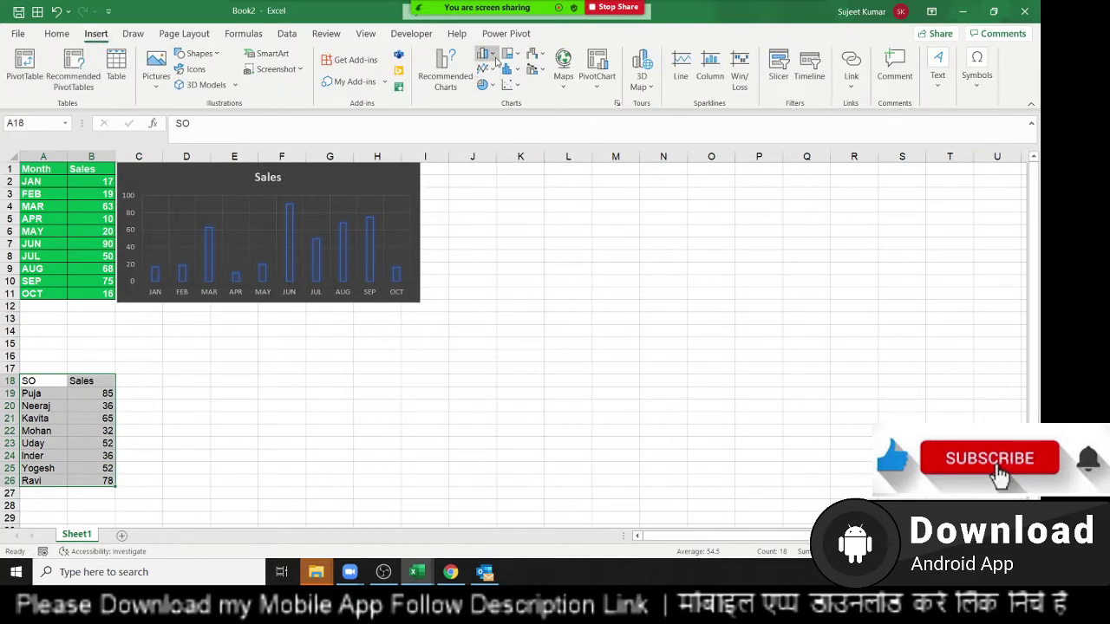
left_click(484, 54)
left_click(496, 103)
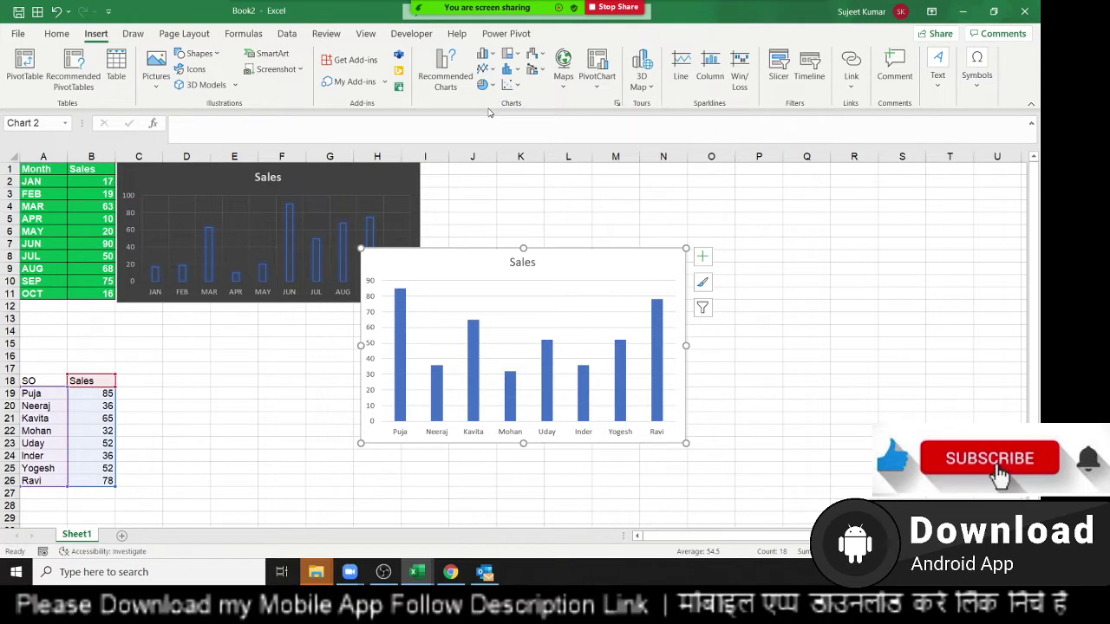
left_click_drag(469, 277, 349, 287)
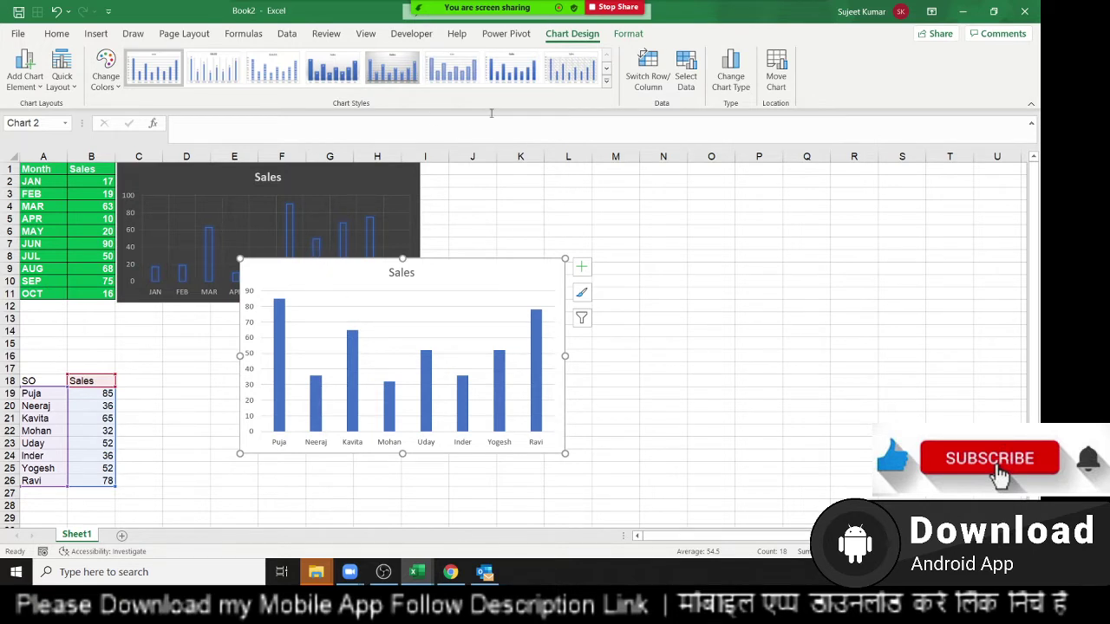
left_click(332, 70)
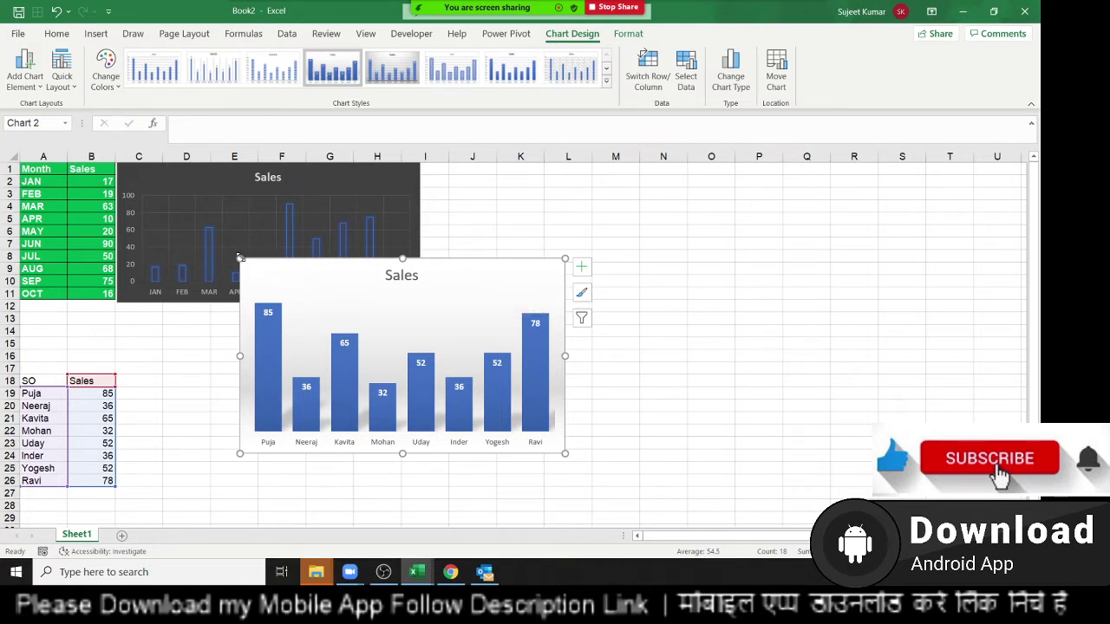
mouse_move(240, 258)
left_mouse_down()
mouse_move(268, 330)
mouse_move(147, 380)
left_mouse_up()
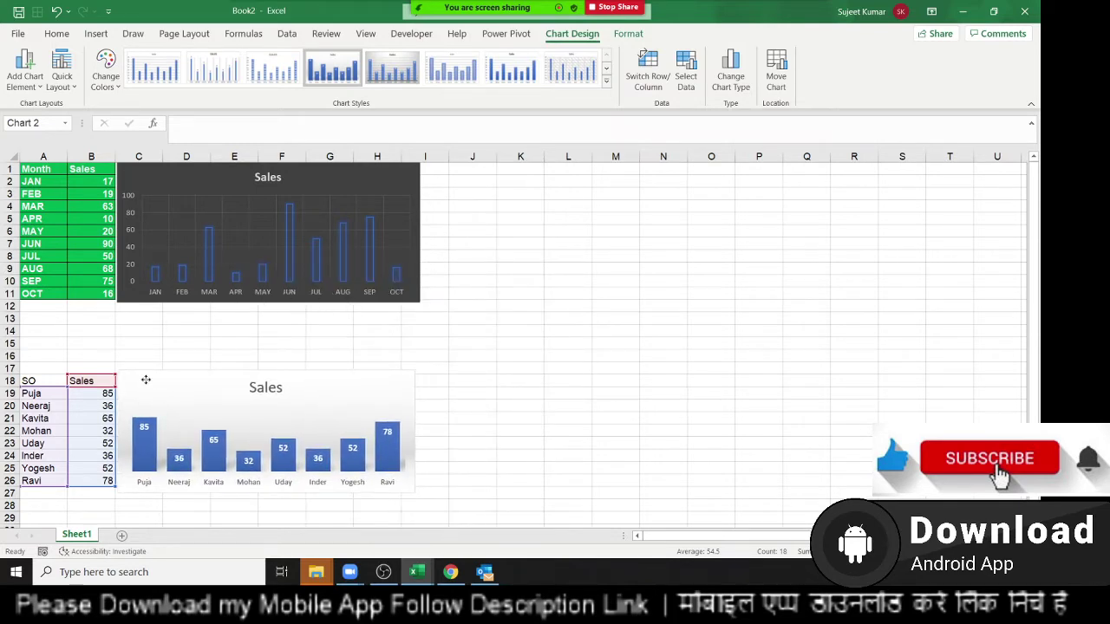
left_click(301, 345)
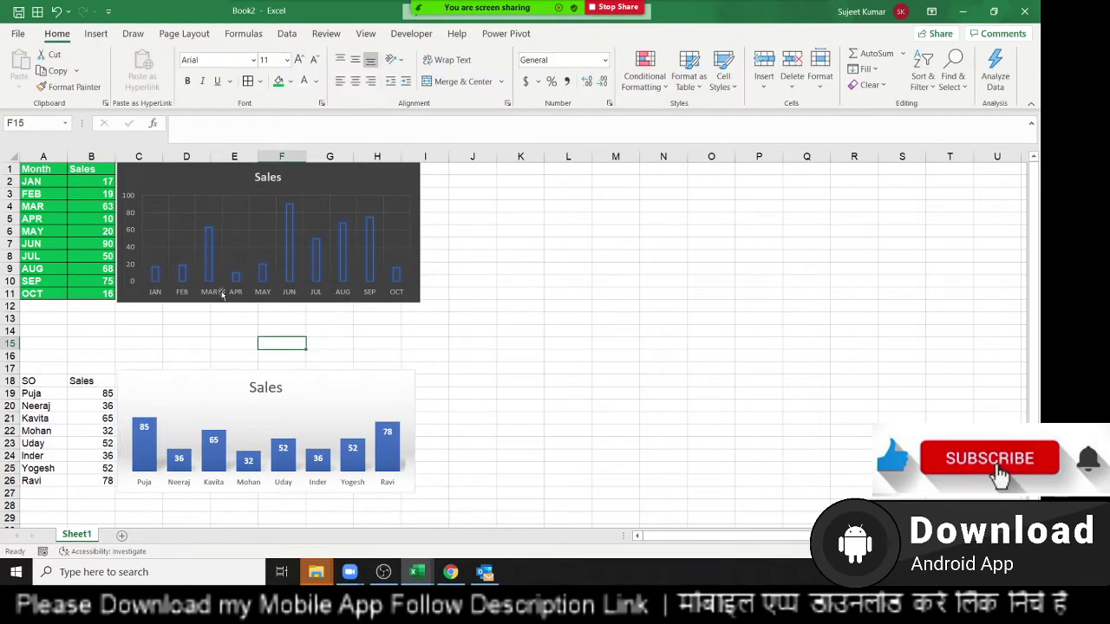
Turn off gridline view on Sheet1
left_click(193, 36)
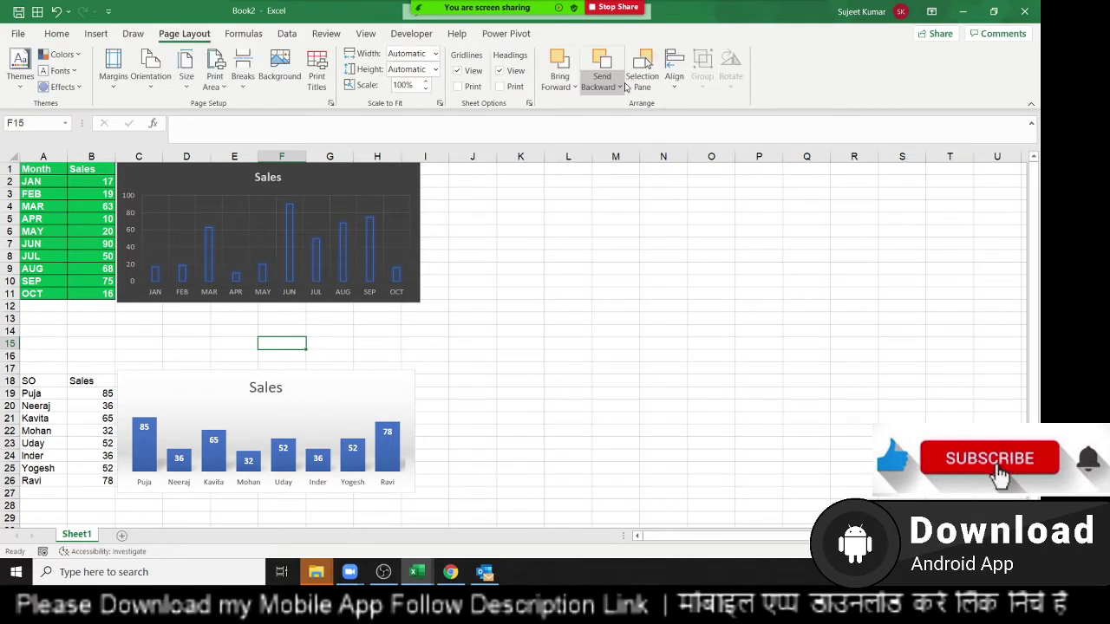
left_click(458, 71)
left_click(609, 329)
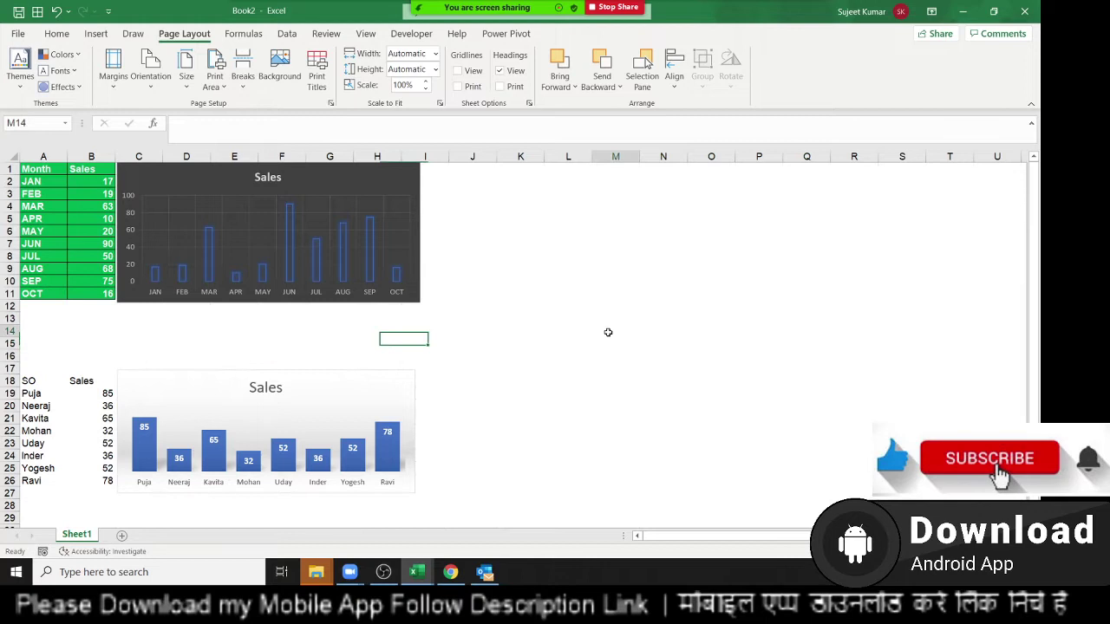
left_click(48, 365)
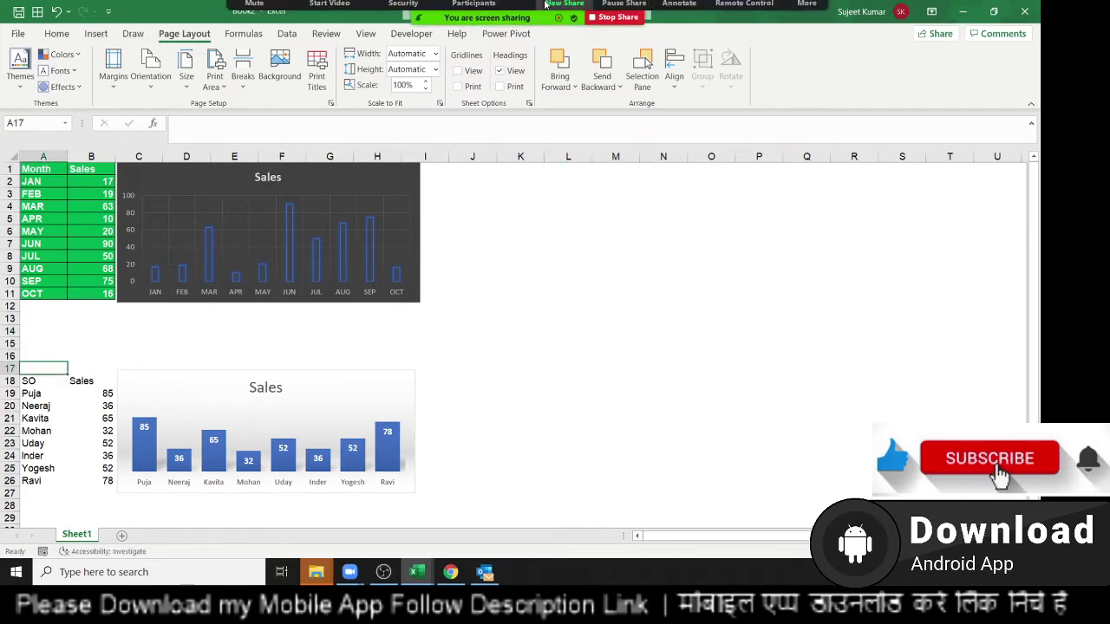
Add a new Sheet2 and enter the label Select in cell B3
left_click(121, 535)
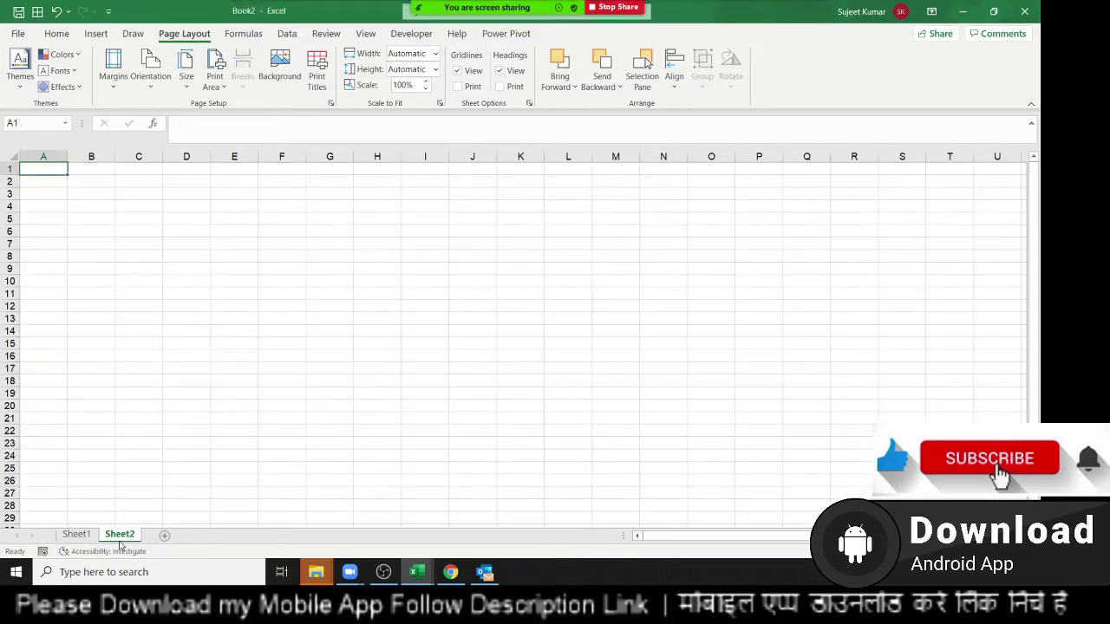
left_click(75, 534)
left_click(97, 455)
left_click(126, 535)
left_click(70, 192)
type("Select")
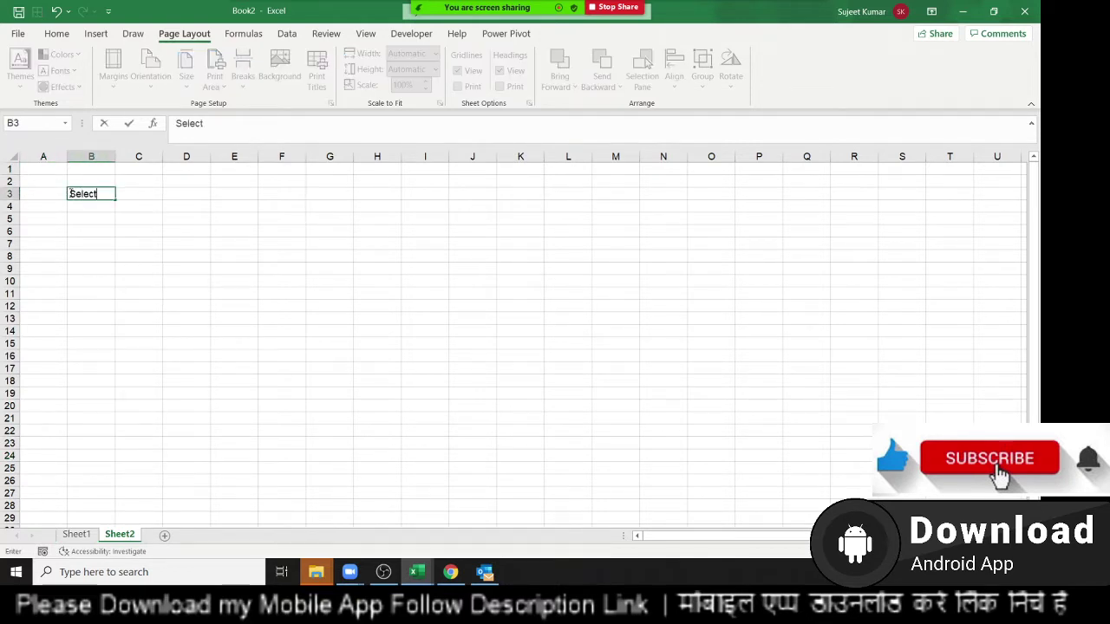
key("Return")
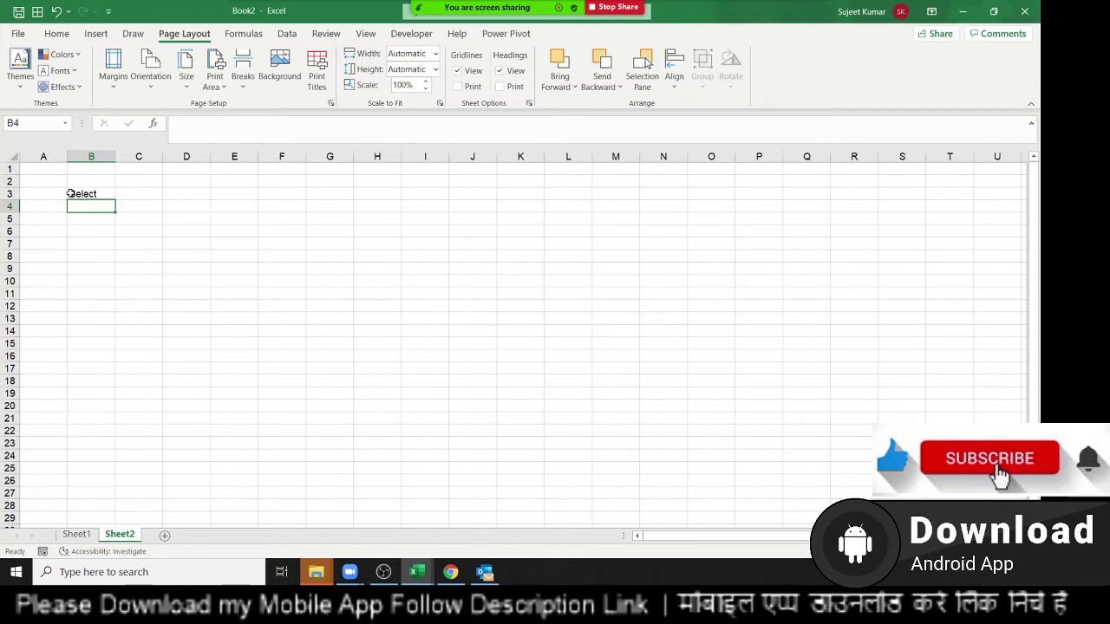
left_click(145, 189)
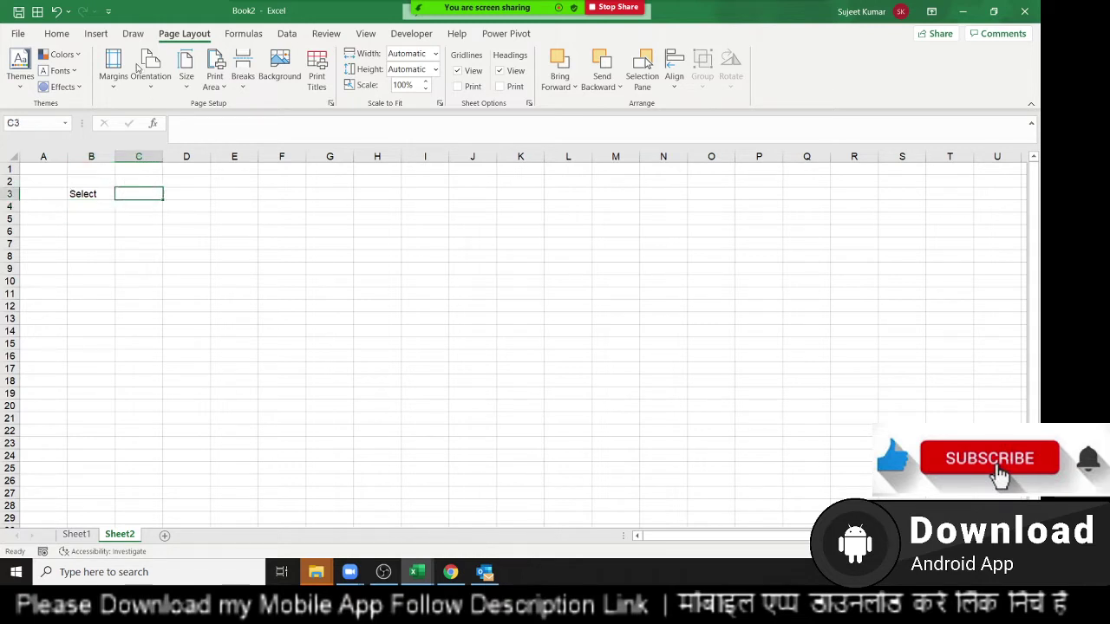
left_click(287, 33)
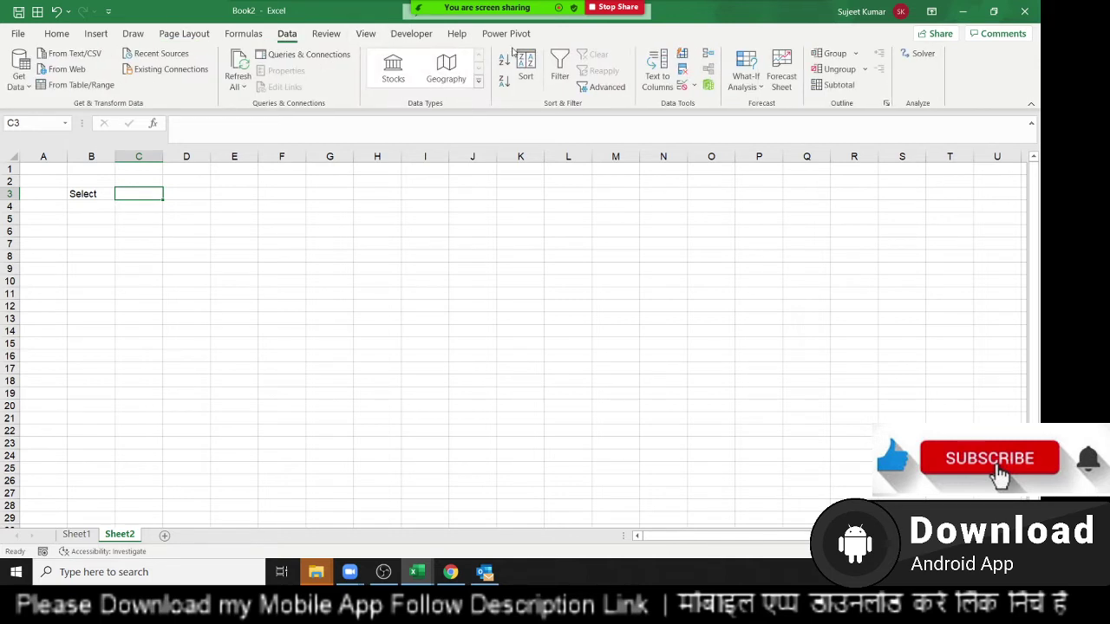
Make C3 a data-validation List dropdown with the source Month,SO
left_click(695, 85)
left_click(706, 104)
left_click(732, 231)
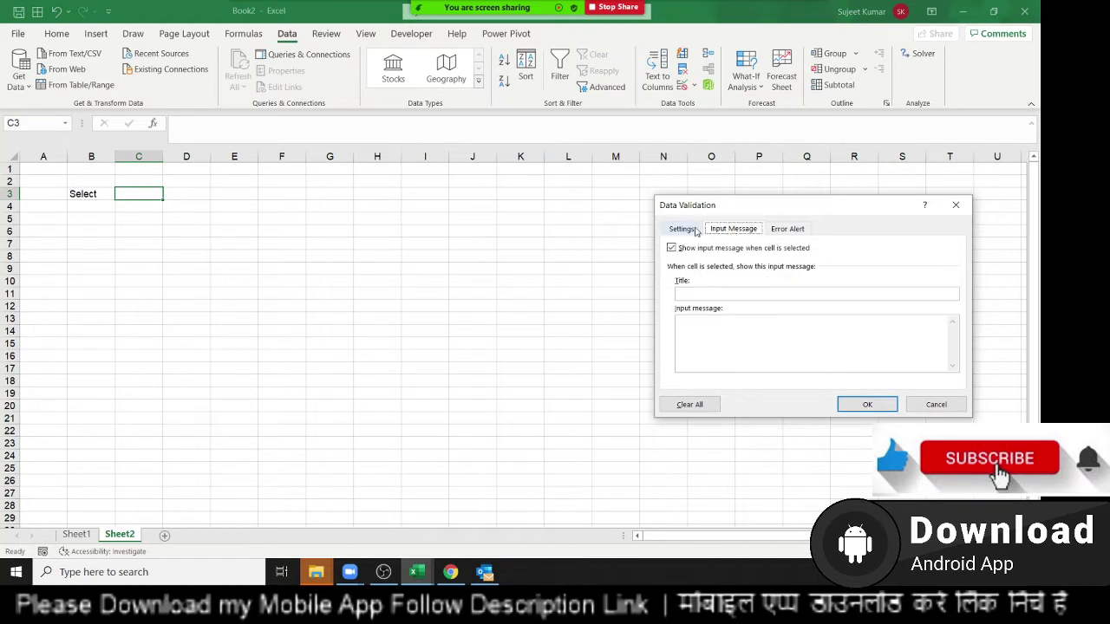
left_click(694, 229)
left_click(712, 275)
left_click(711, 317)
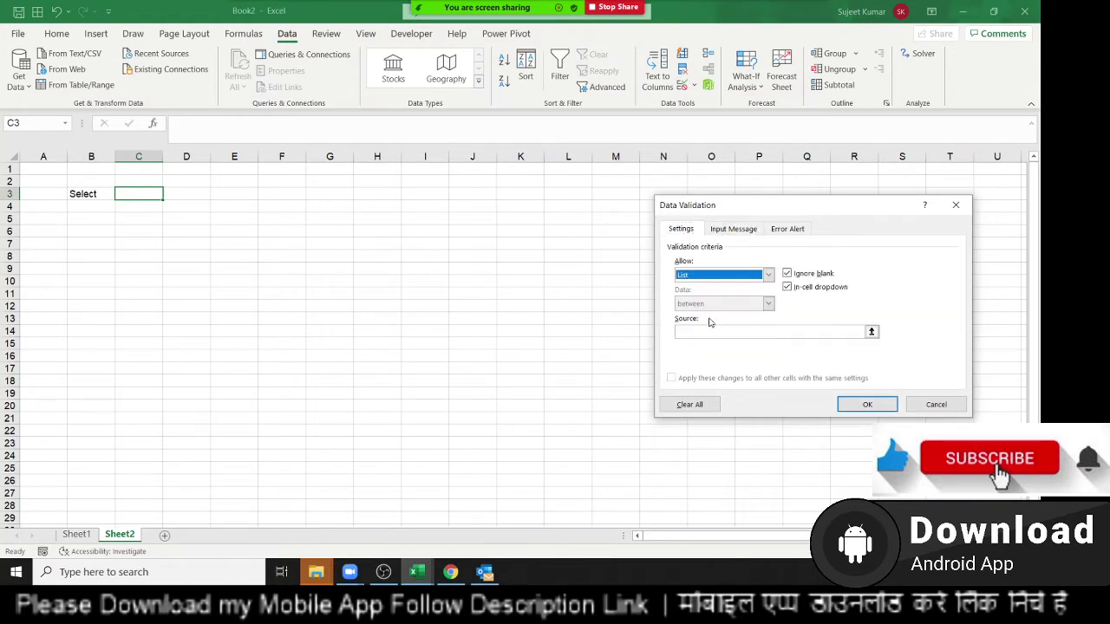
left_click(716, 331)
type("Month,SO")
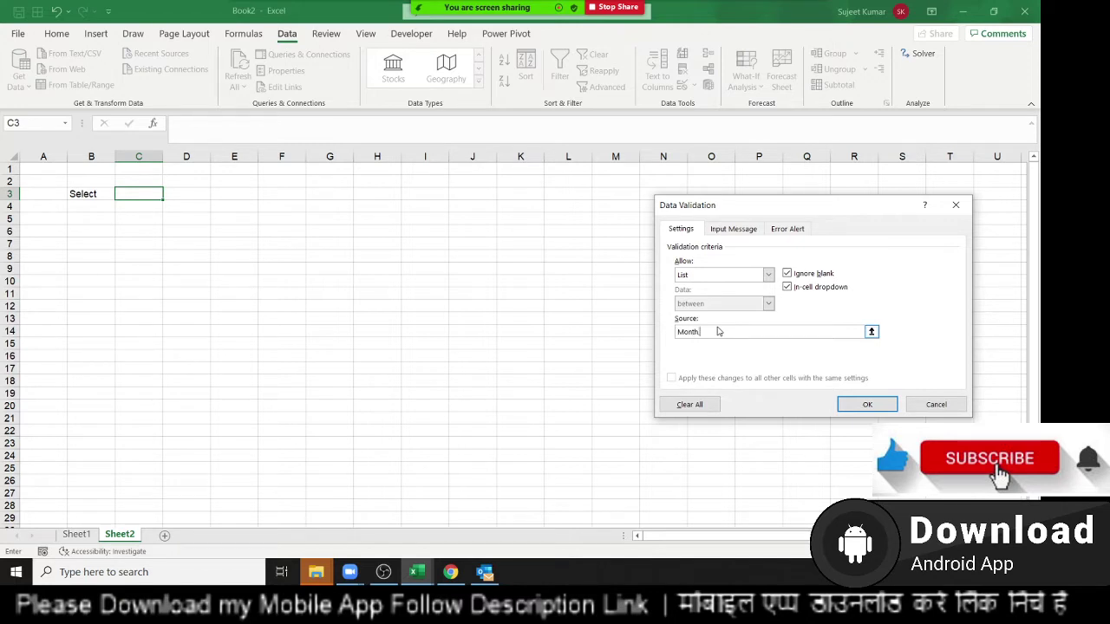
left_click(867, 404)
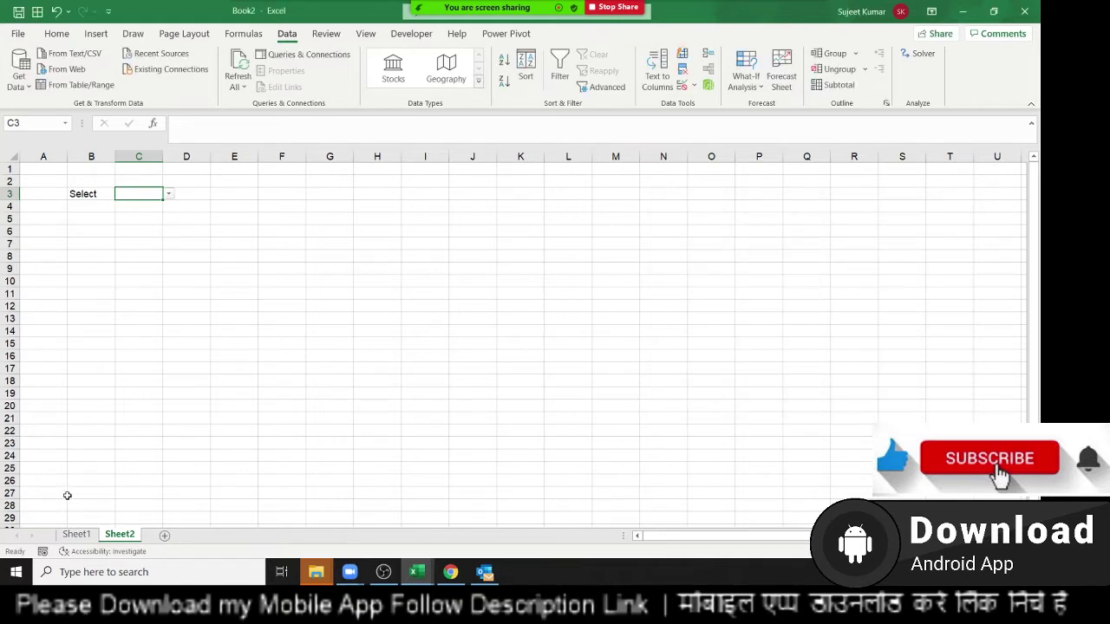
Rename the Sheet2 tab to Summary
left_click(76, 534)
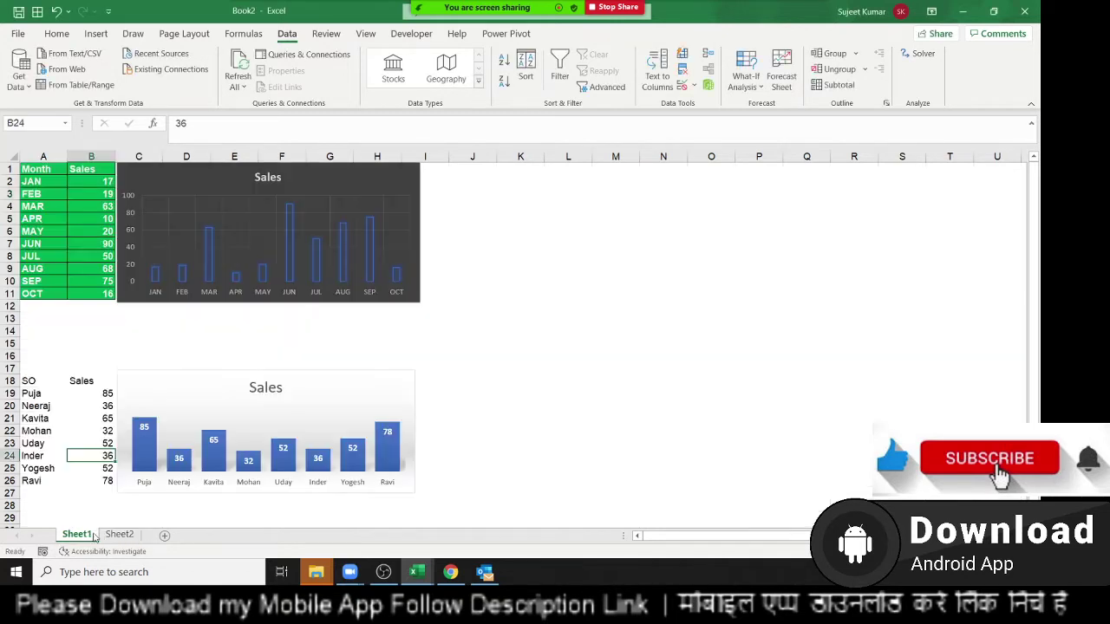
left_click(124, 536)
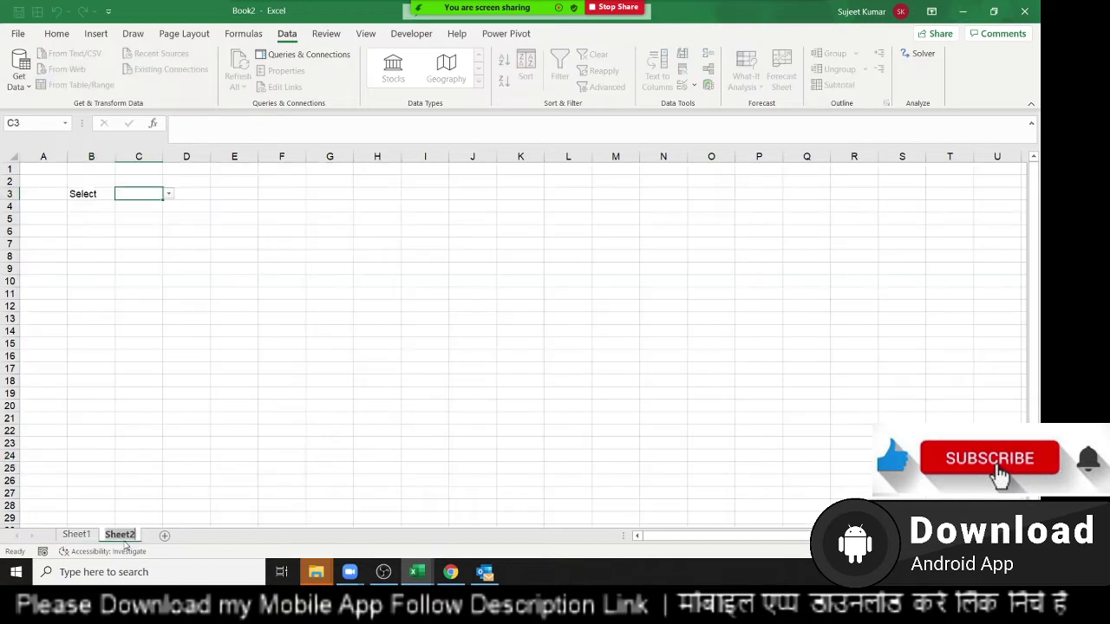
double_click(121, 534)
type("Suuk")
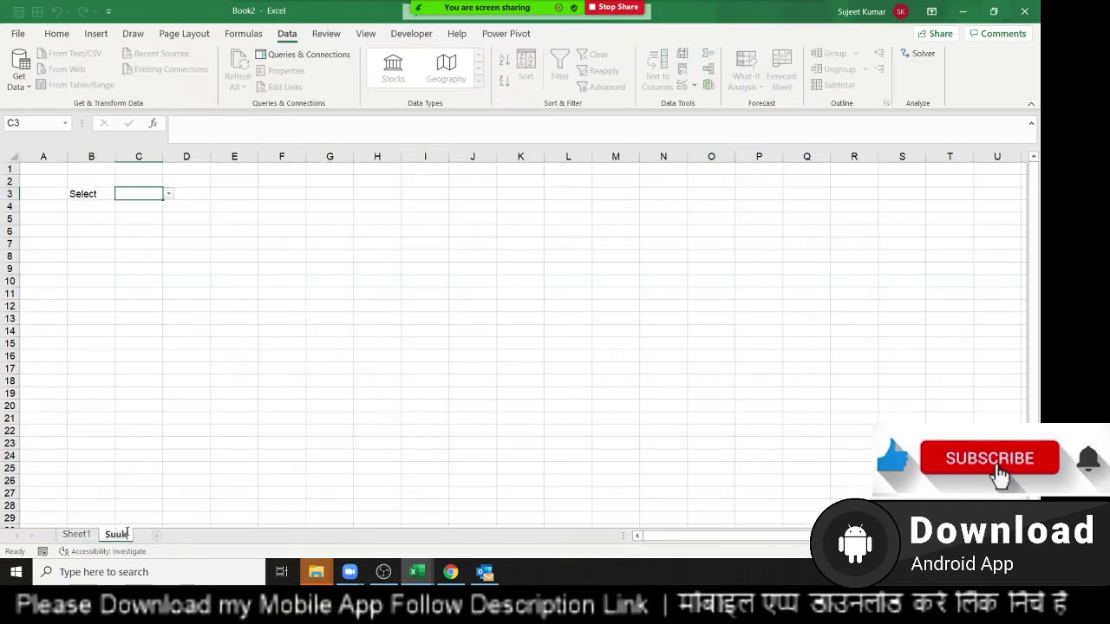
key("BackSpace")
key("BackSpace")
type("m")
type("mar")
type("y")
key("Return")
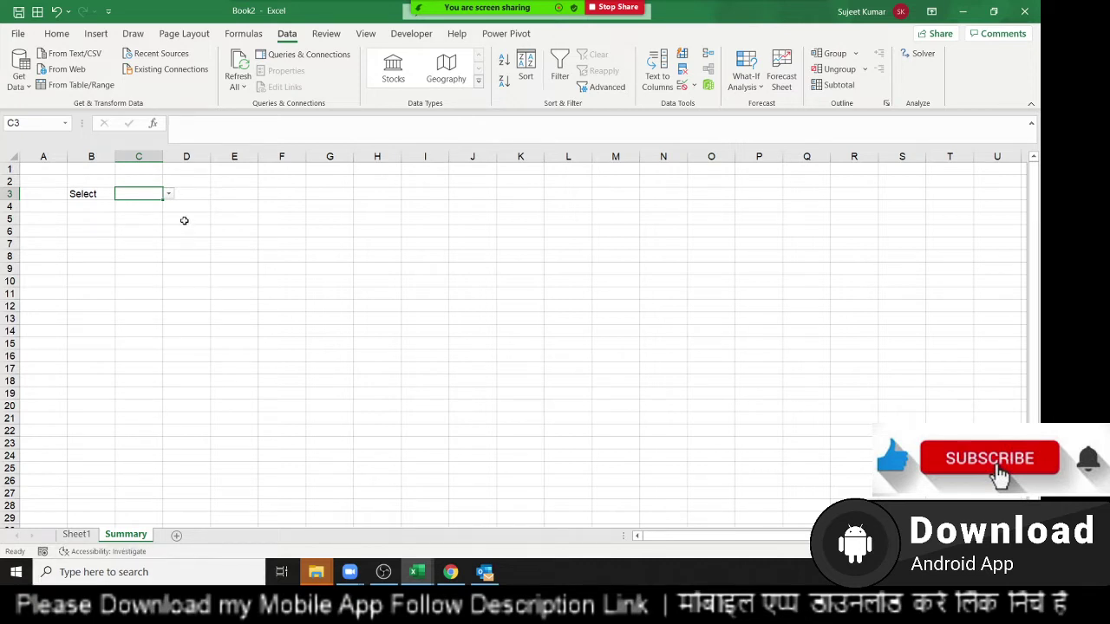
On Sheet1, select A1:I12, narrow column I to 6.70 and copy the month table and chart
left_click(76, 534)
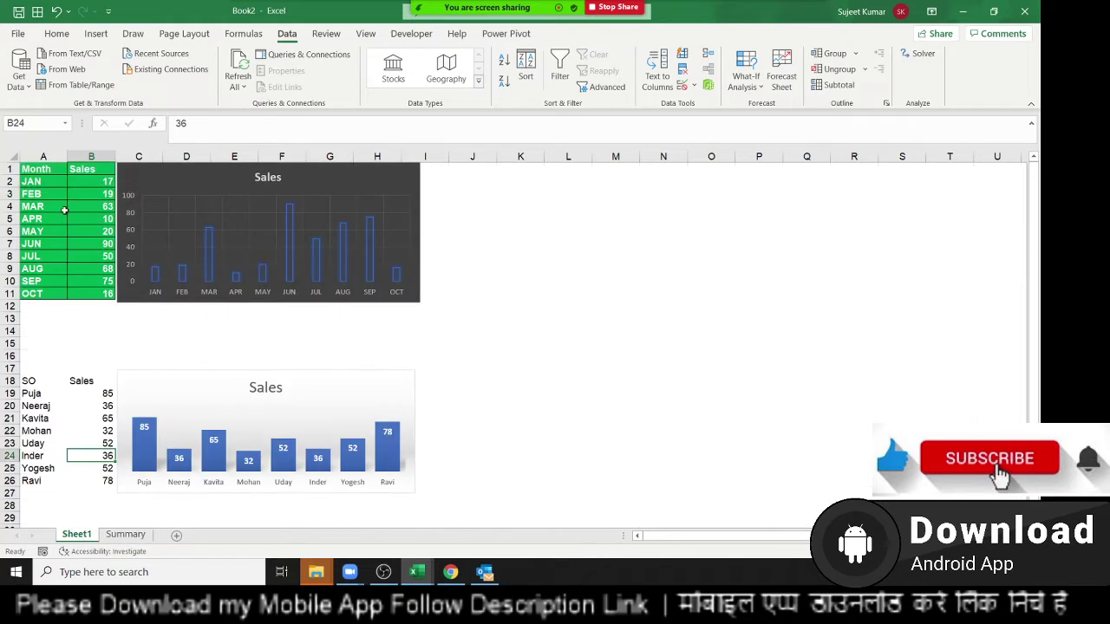
mouse_move(39, 168)
left_mouse_down()
mouse_move(329, 292)
mouse_move(418, 312)
left_mouse_up()
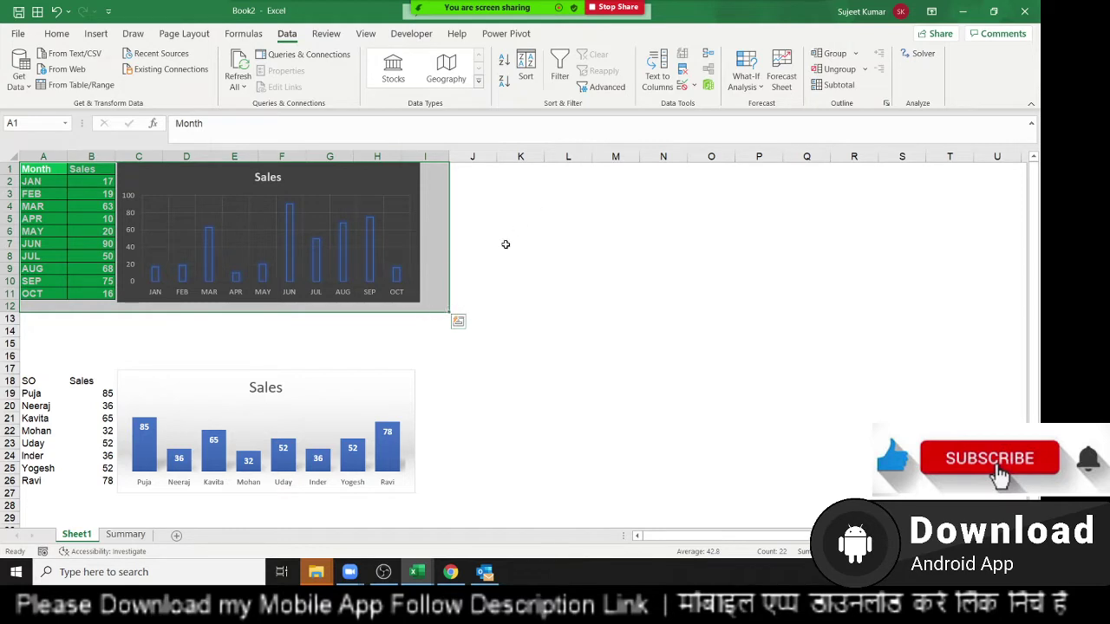
left_click(460, 280)
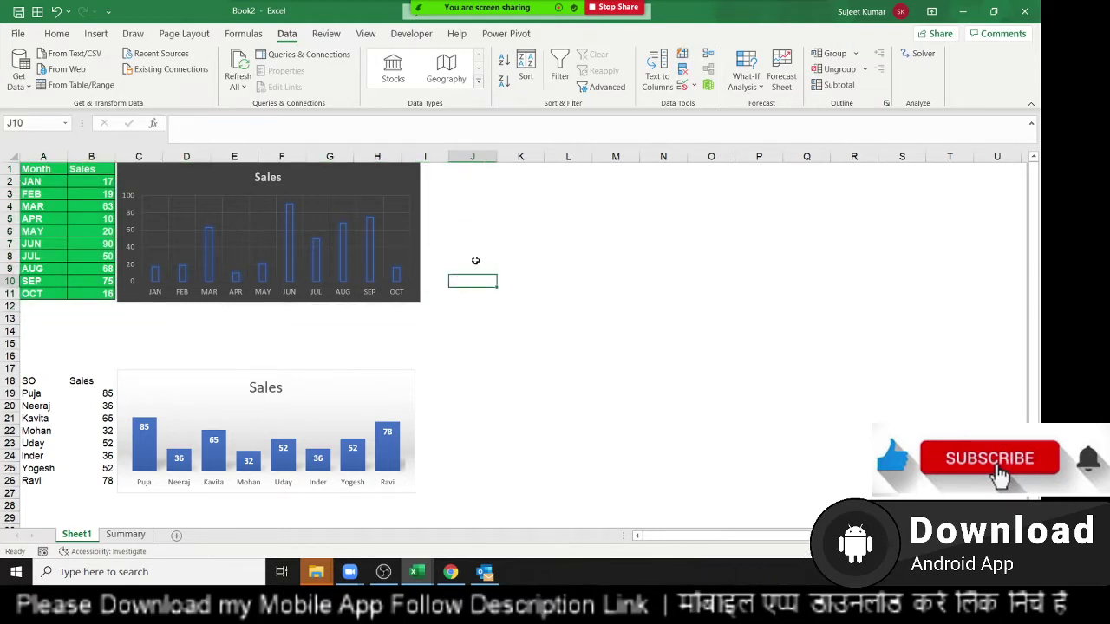
left_click(77, 208)
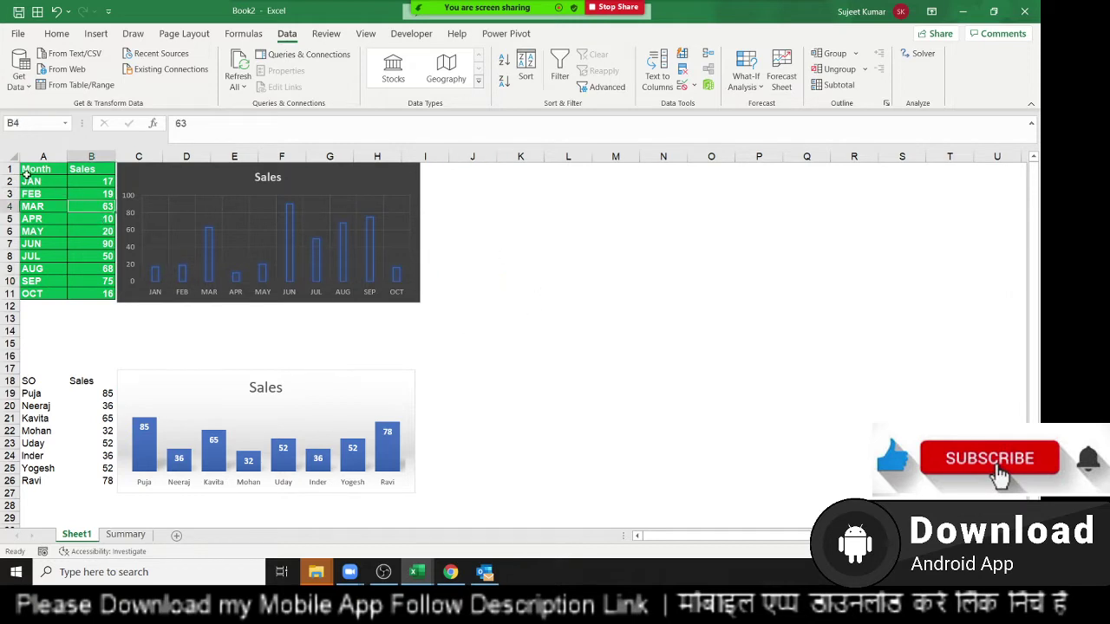
left_click_drag(27, 173, 410, 303)
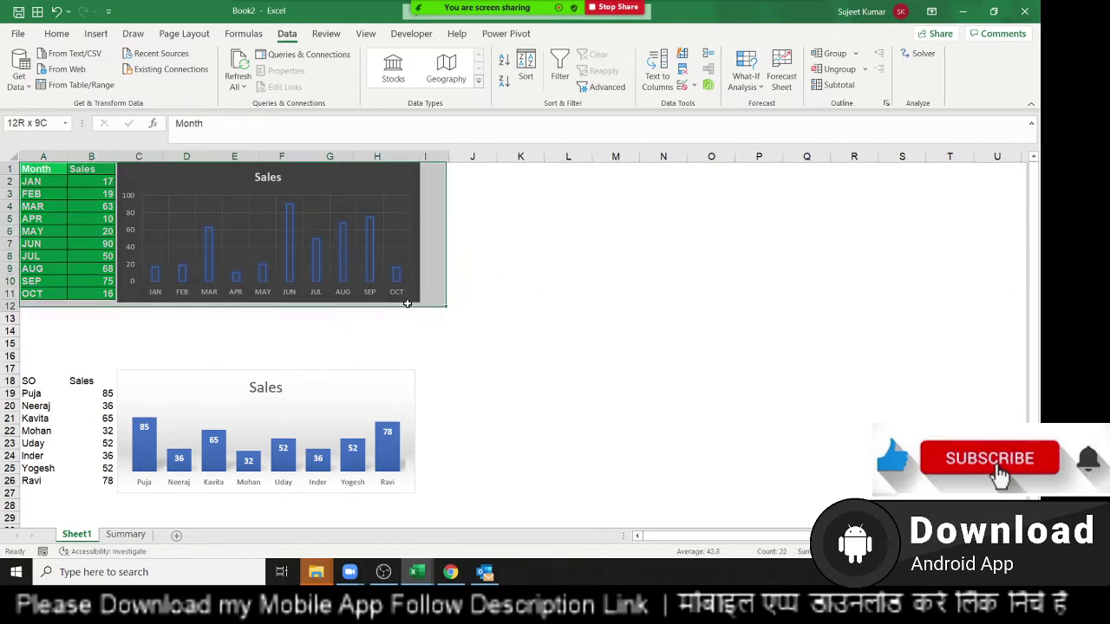
left_click_drag(409, 303, 417, 306)
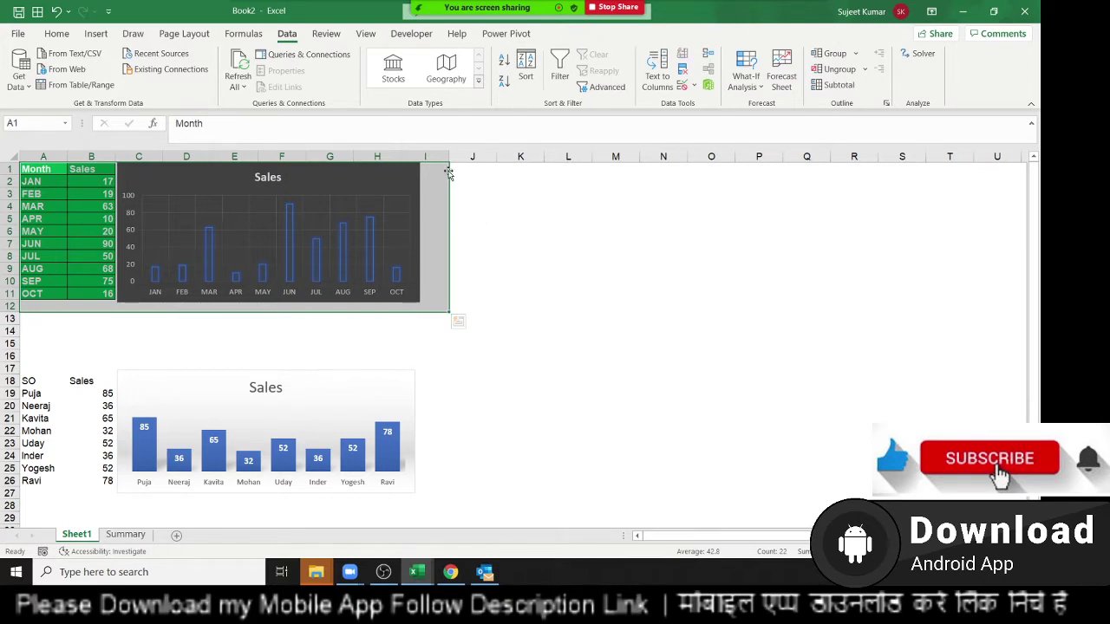
left_click_drag(449, 156, 427, 156)
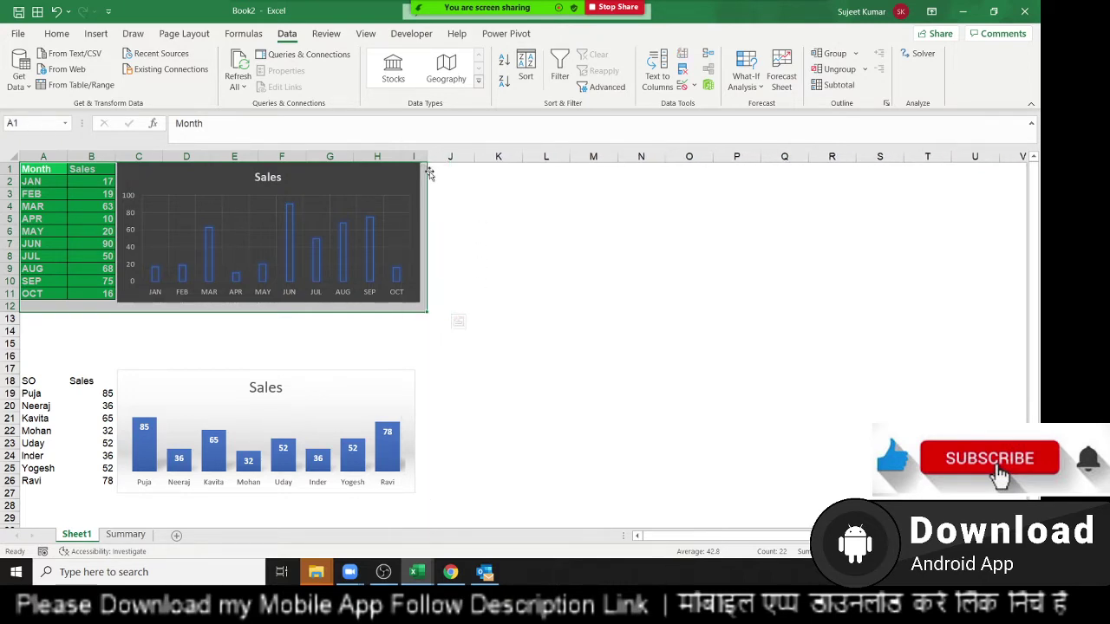
key("ctrl+c")
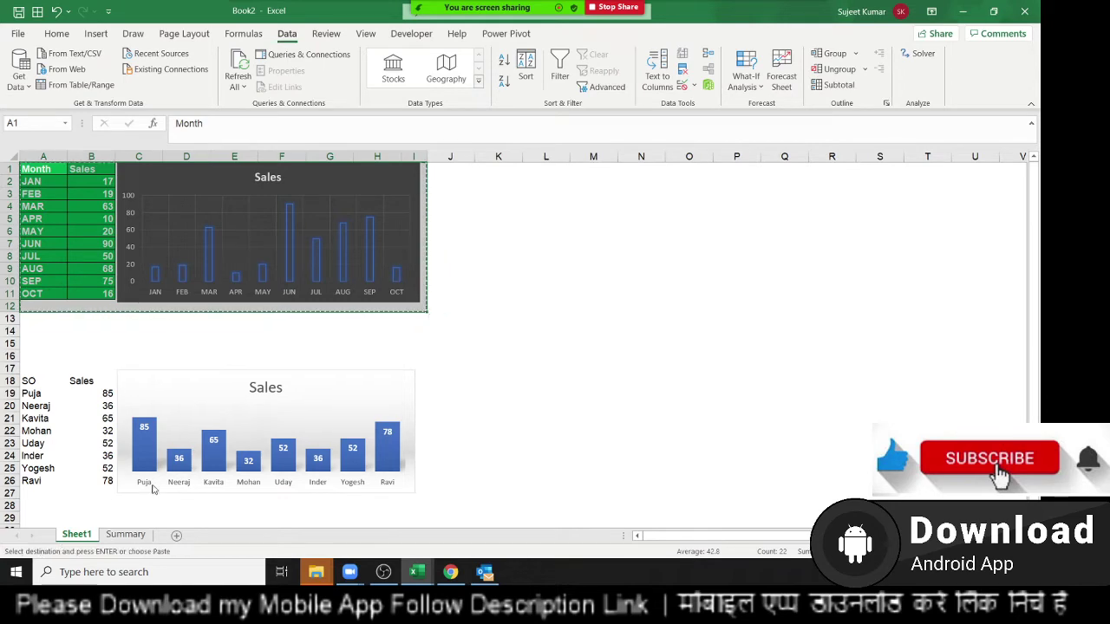
left_click(126, 534)
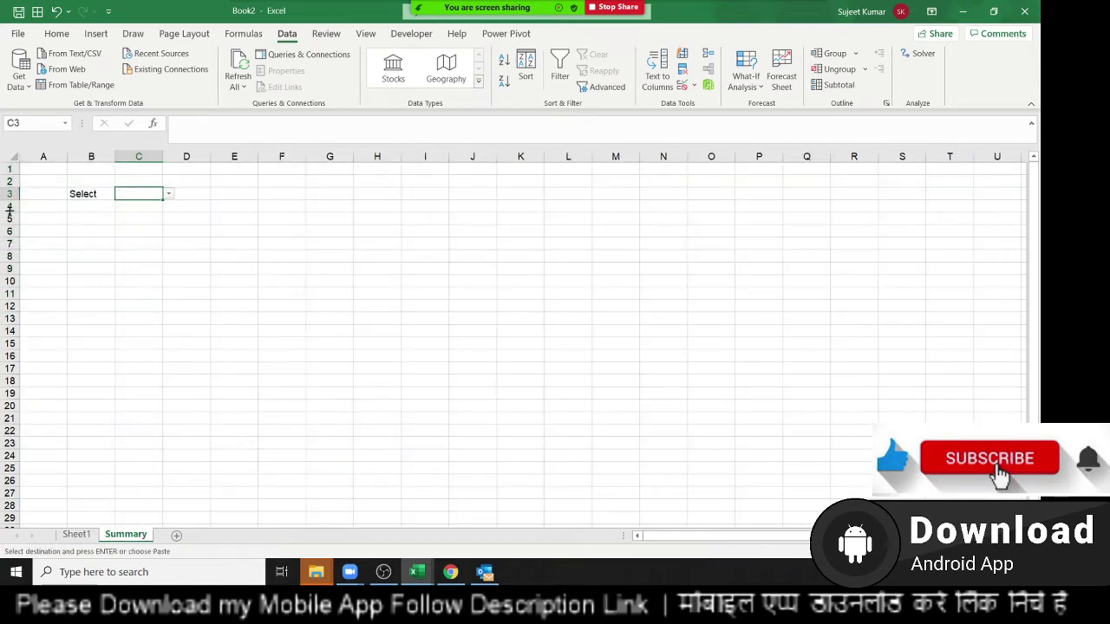
Paste the copied range onto Summary as a linked picture positioned near D7
left_click(57, 33)
left_click(19, 86)
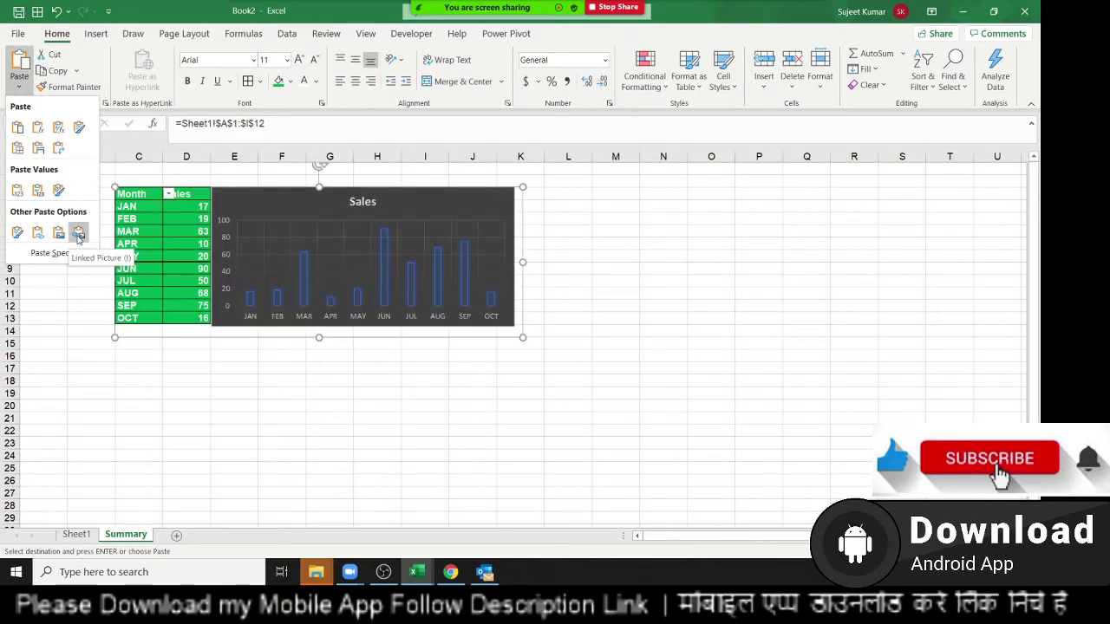
left_click(78, 232)
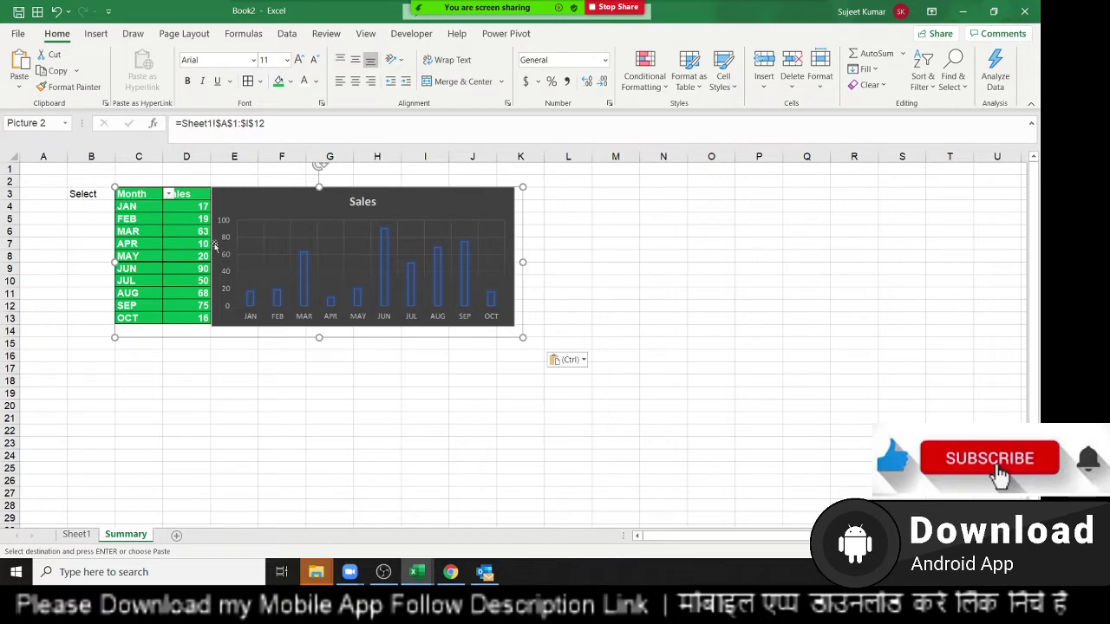
left_click_drag(200, 236, 220, 286)
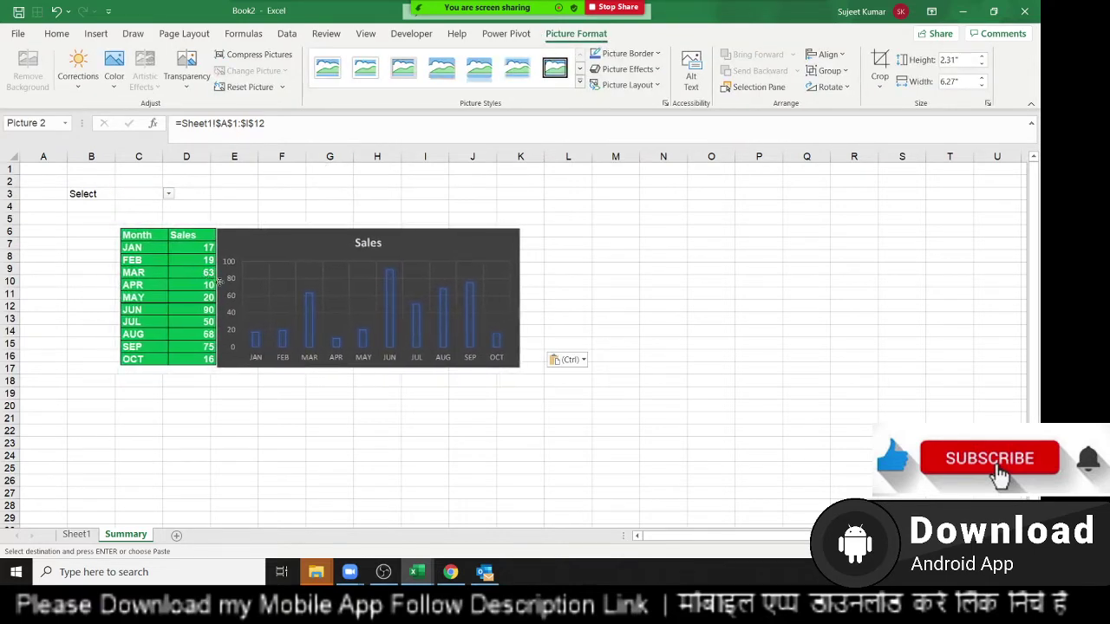
left_click(202, 451)
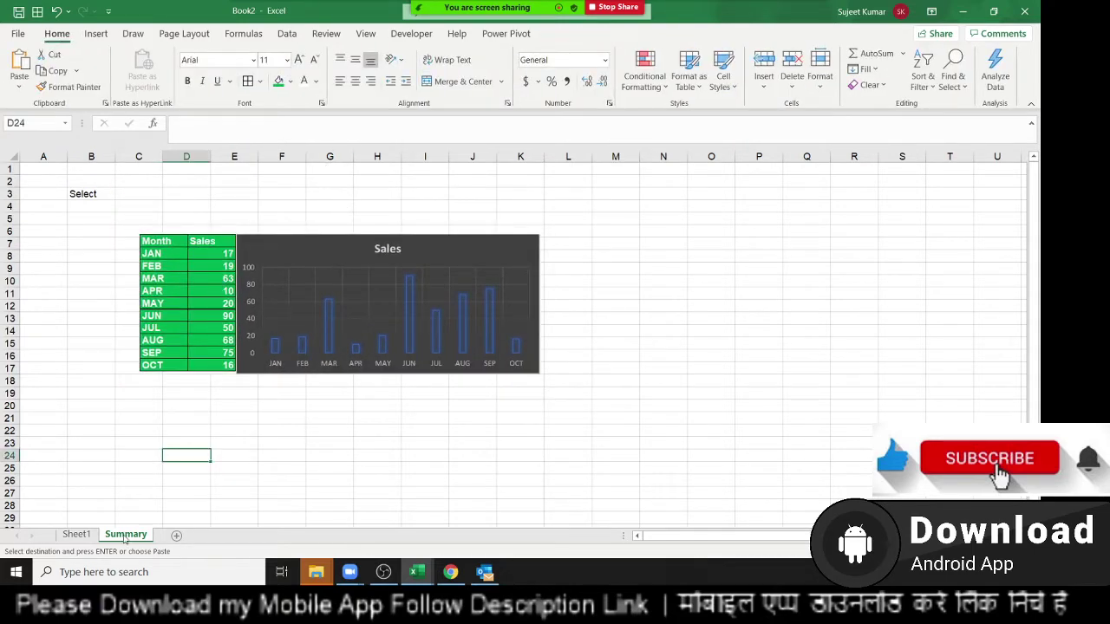
Change JAN sales in Sheet1 B2 to 71 and check the Summary picture updates
left_click(76, 534)
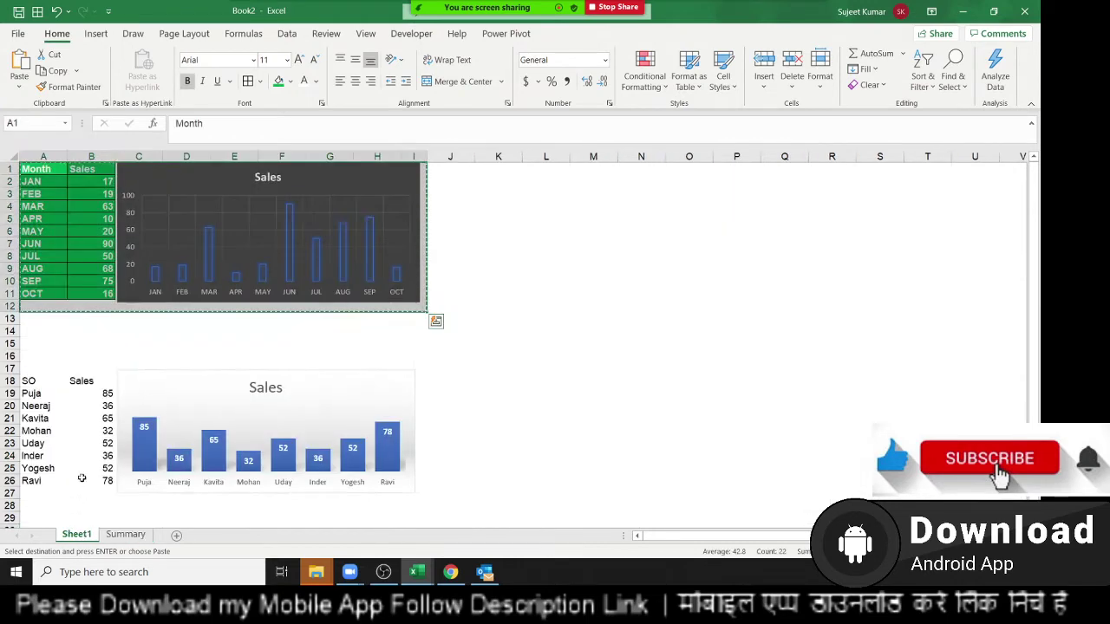
left_click(103, 181)
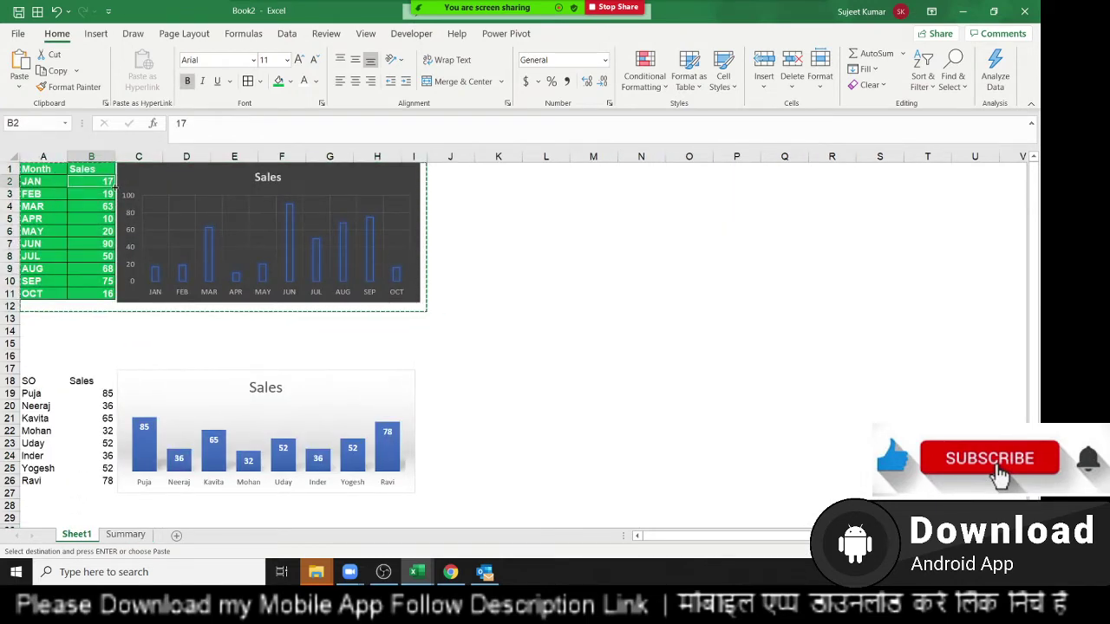
type("71")
key("Return")
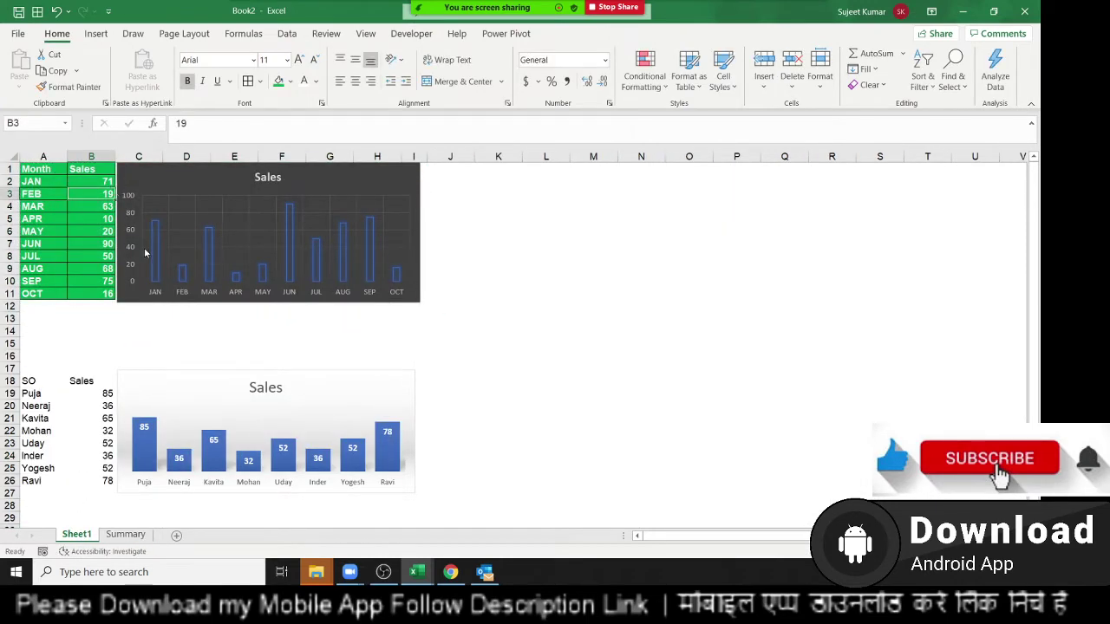
left_click(124, 535)
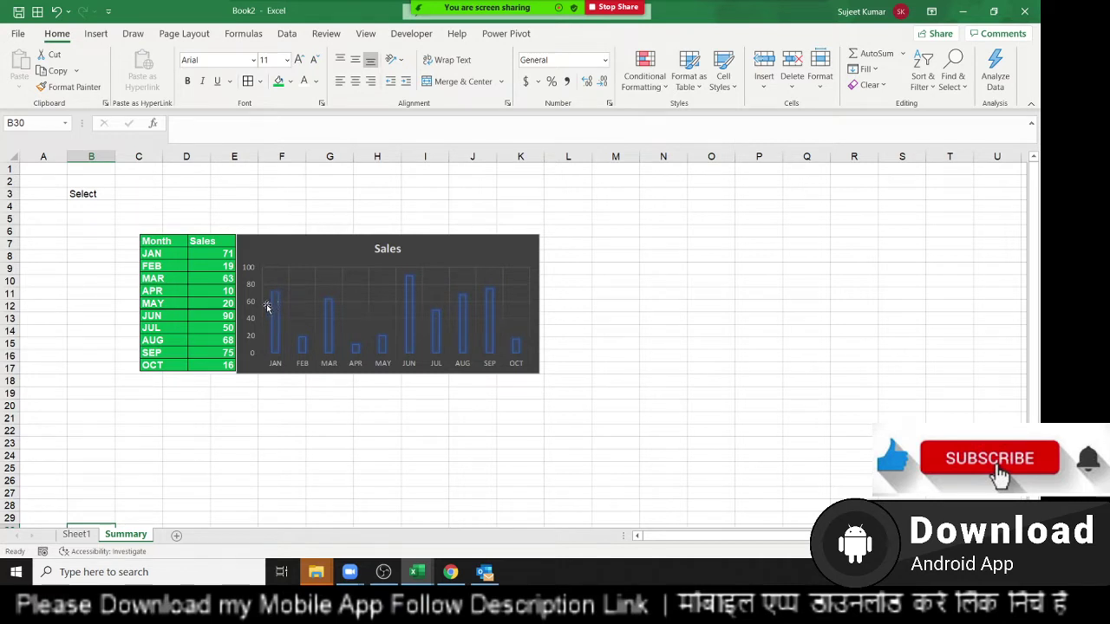
left_click(143, 190)
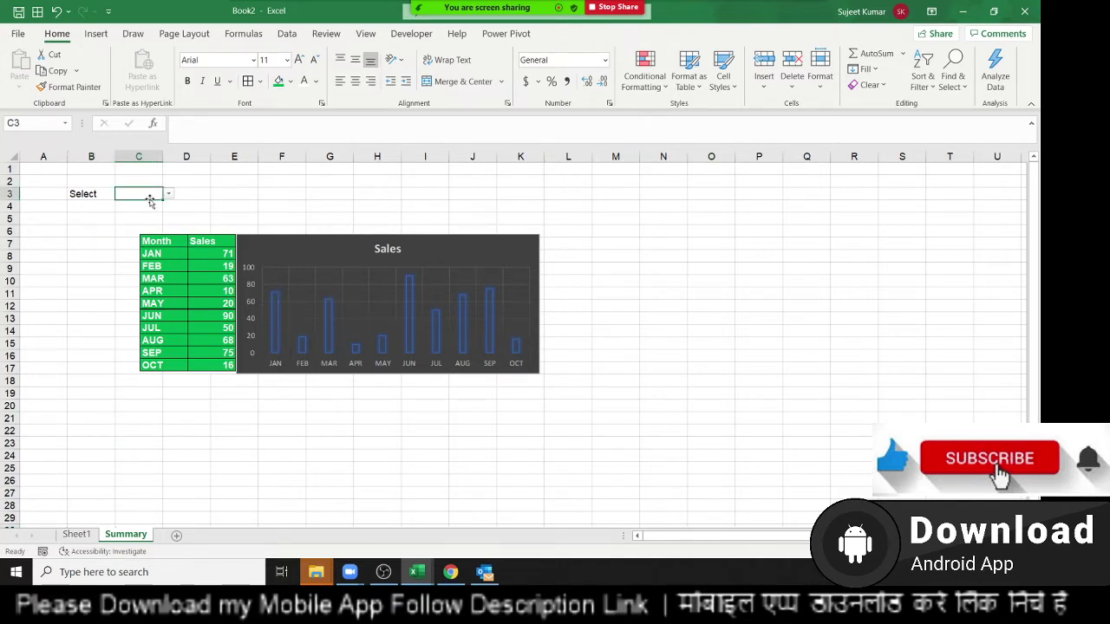
Choose SO in Summary's C3 and inspect the linked picture's source reference
left_click(170, 196)
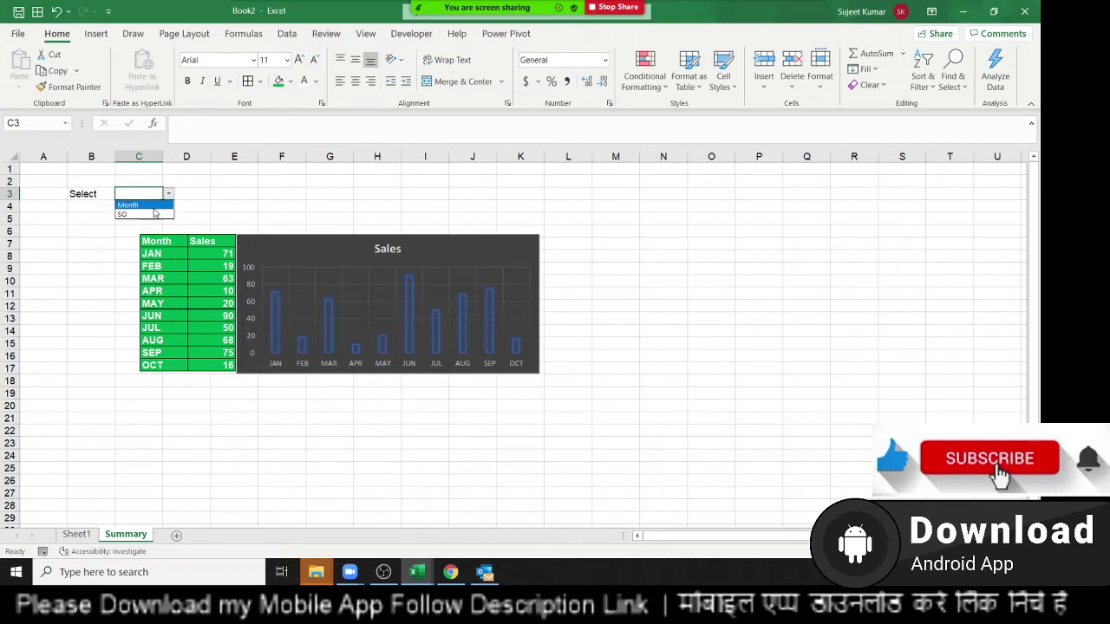
left_click(153, 216)
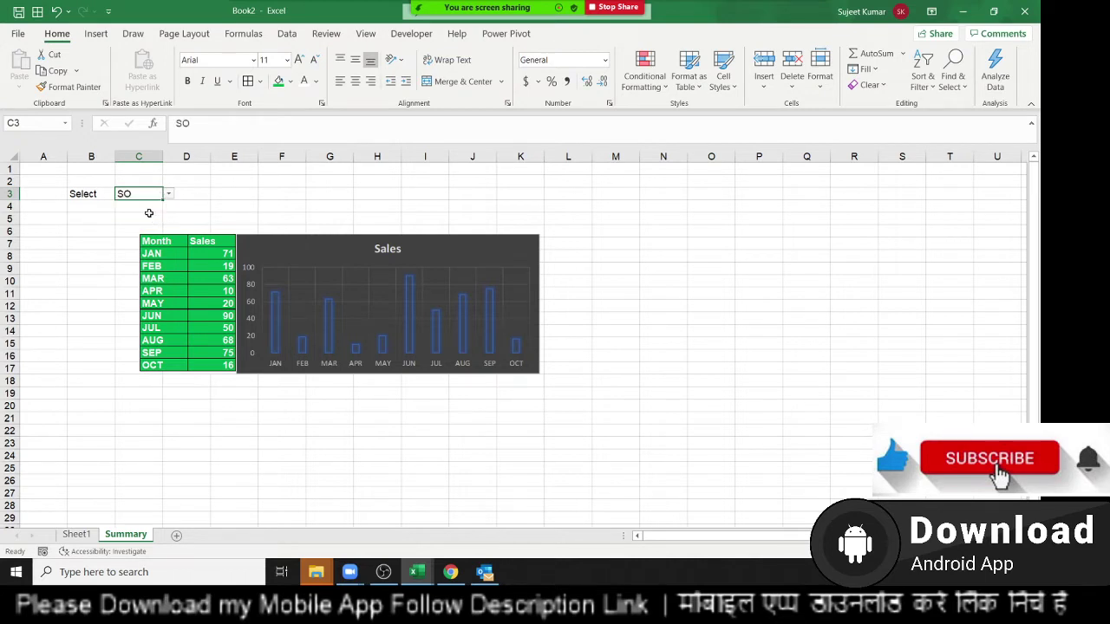
left_click(181, 272)
left_click_drag(182, 124, 265, 124)
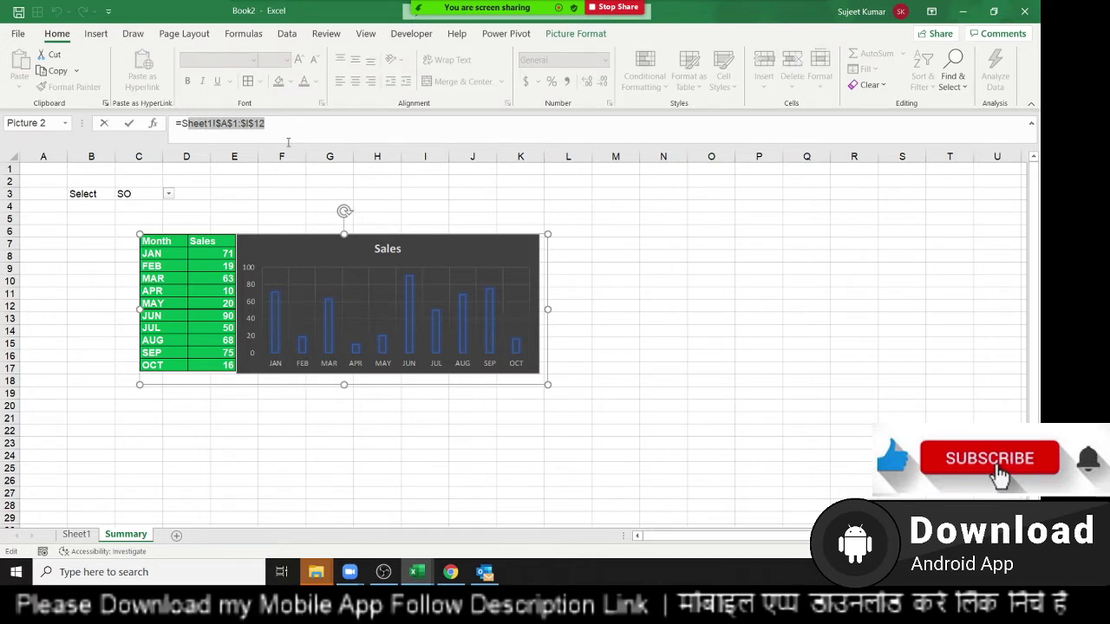
key("Return")
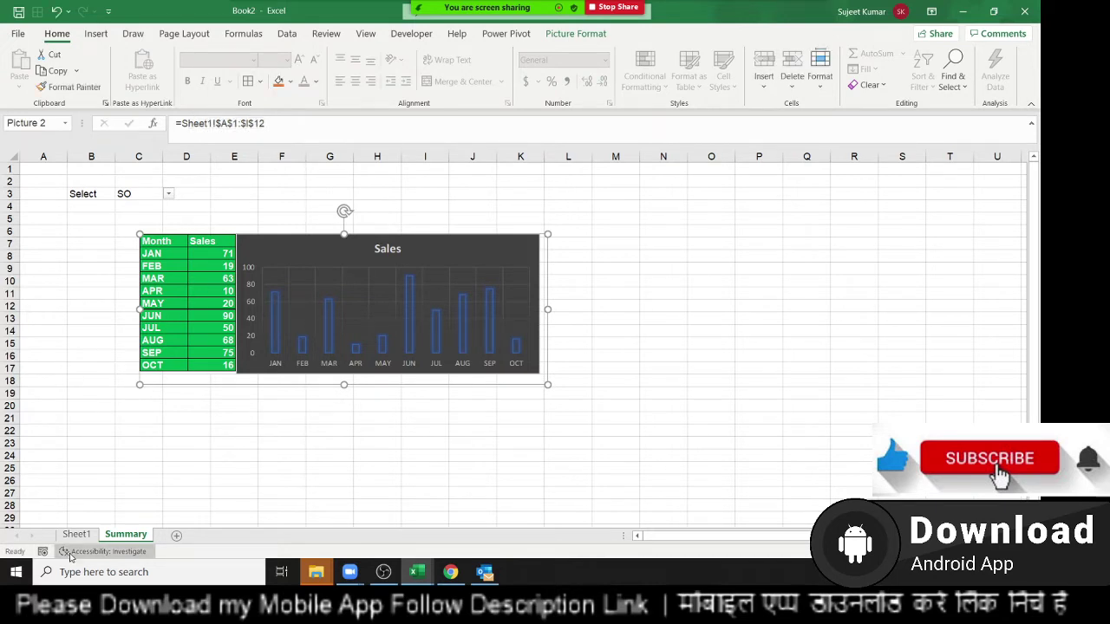
Reselect A1:I12 on Sheet1 and confirm the picture links to =Sheet1!$A$1:$I$12
left_click(76, 534)
left_click_drag(50, 170, 404, 293)
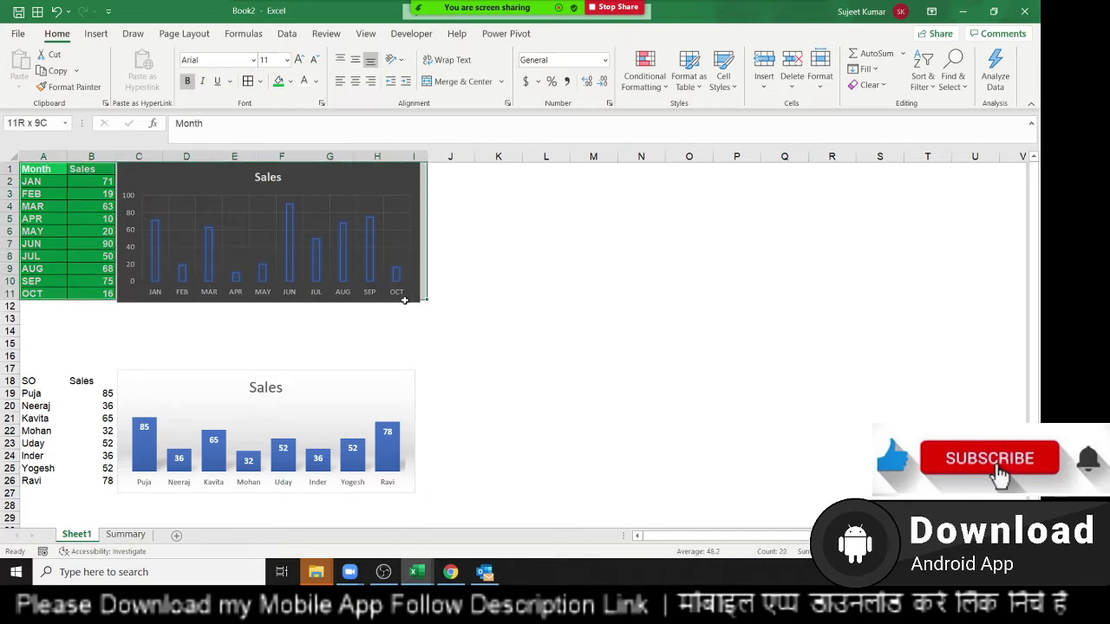
left_click_drag(404, 300, 404, 306)
mouse_move(160, 254)
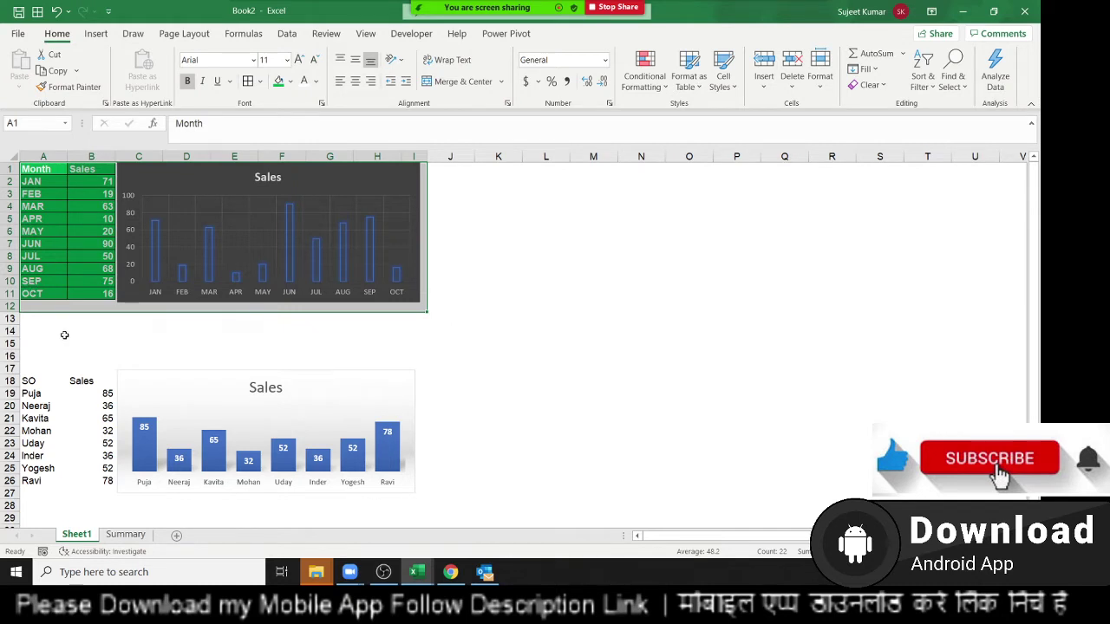
left_click(126, 535)
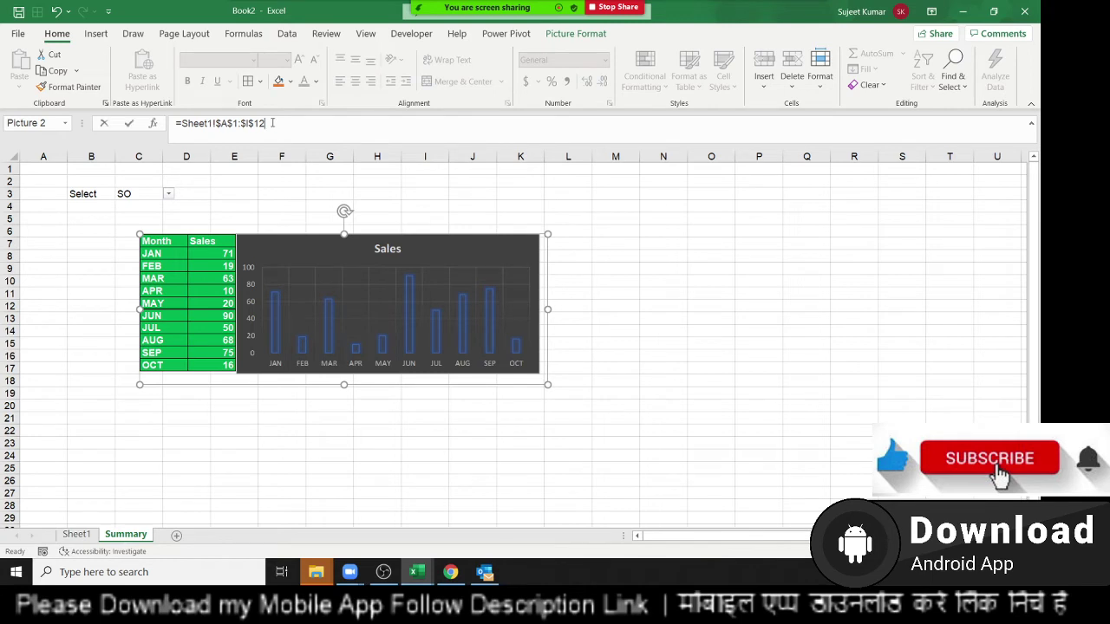
left_click_drag(270, 123, 56, 111)
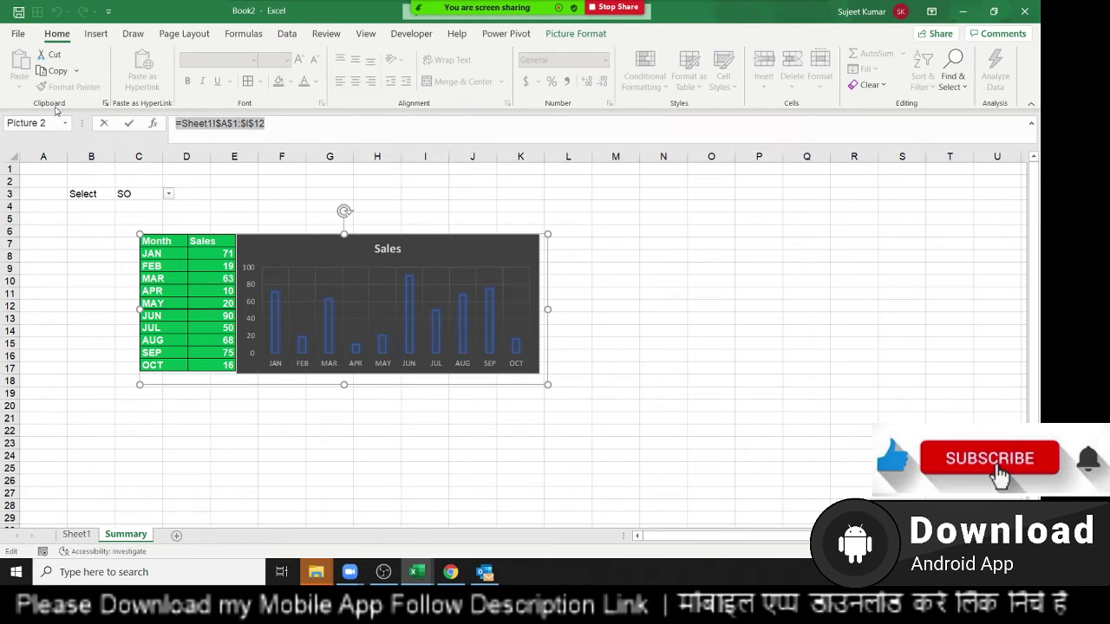
left_click(86, 538)
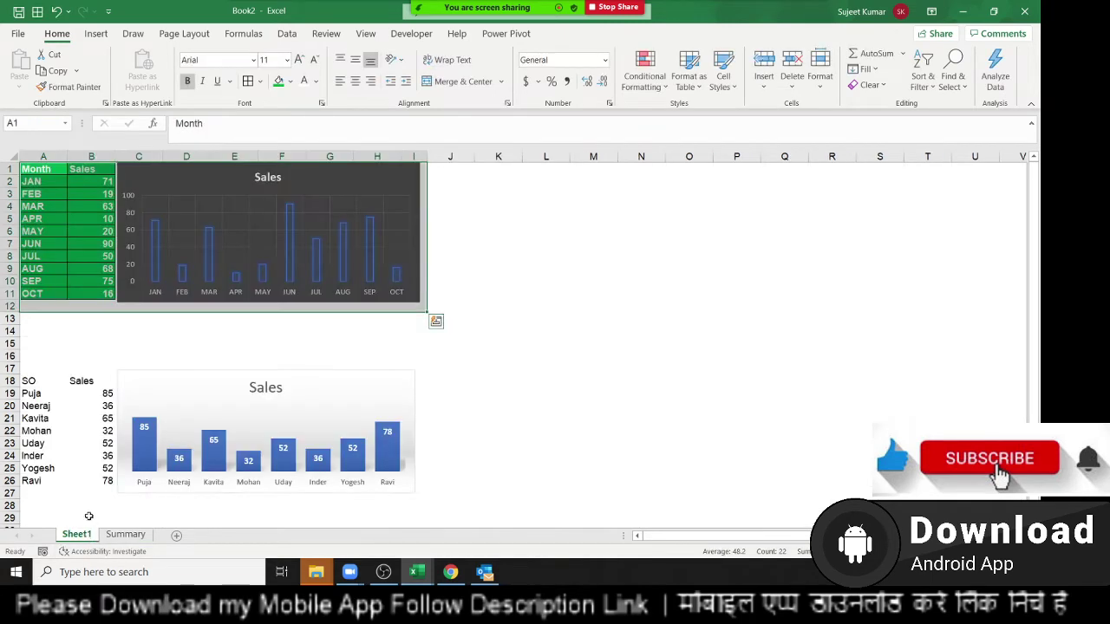
Define the name Month for the A1:I12 month block
left_click(255, 35)
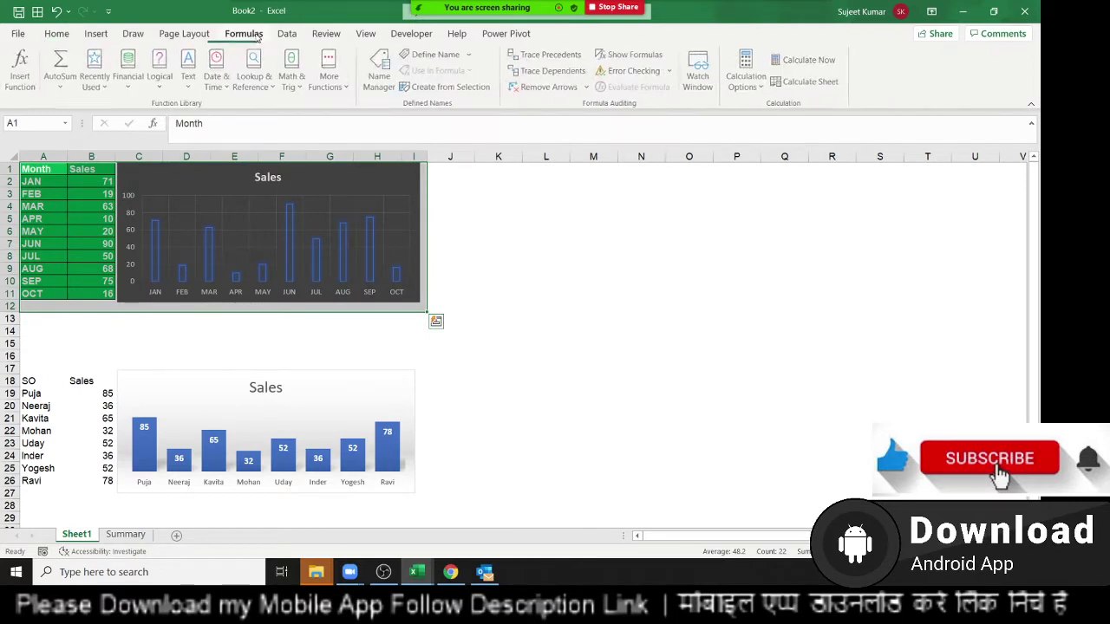
left_click(434, 56)
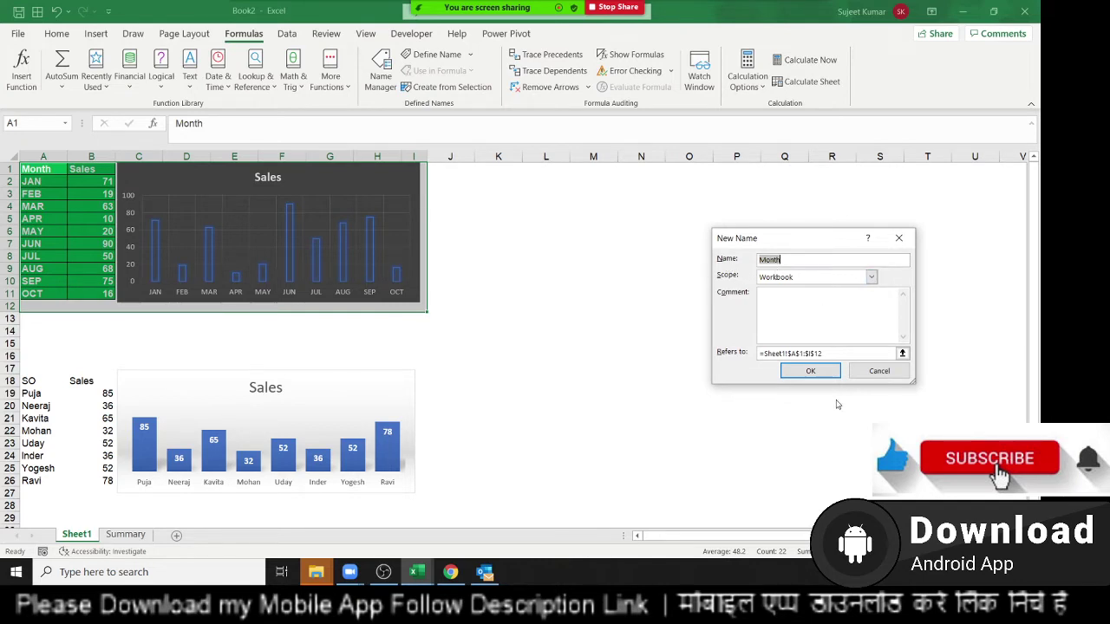
left_click(820, 372)
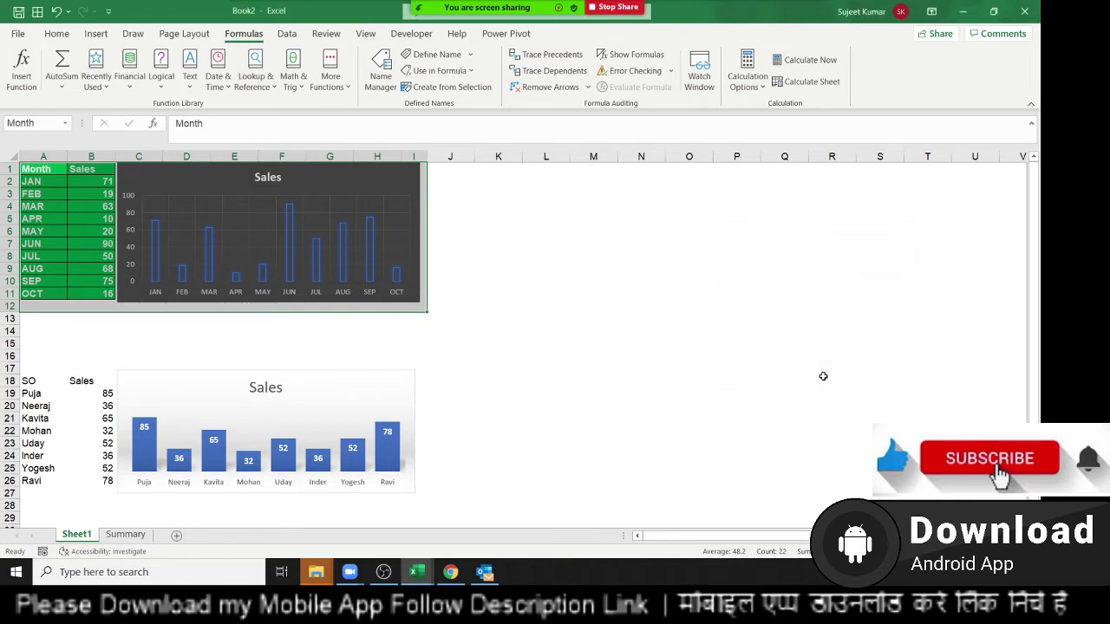
Select the salesperson block A18:I27 and define it as the name SO
left_click(31, 382)
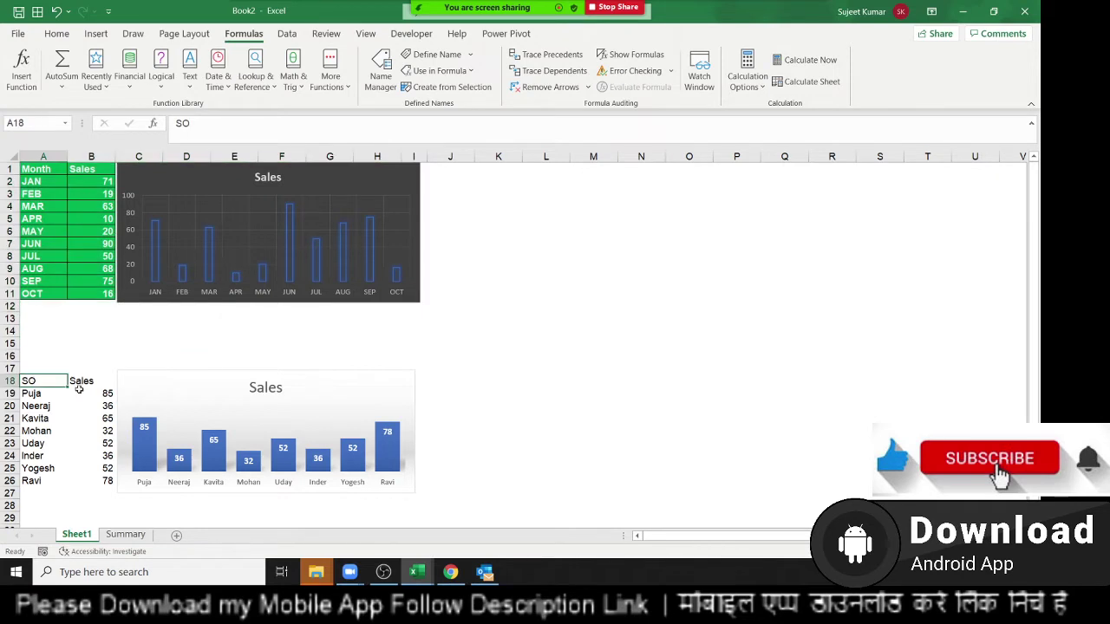
left_click_drag(79, 389, 411, 489)
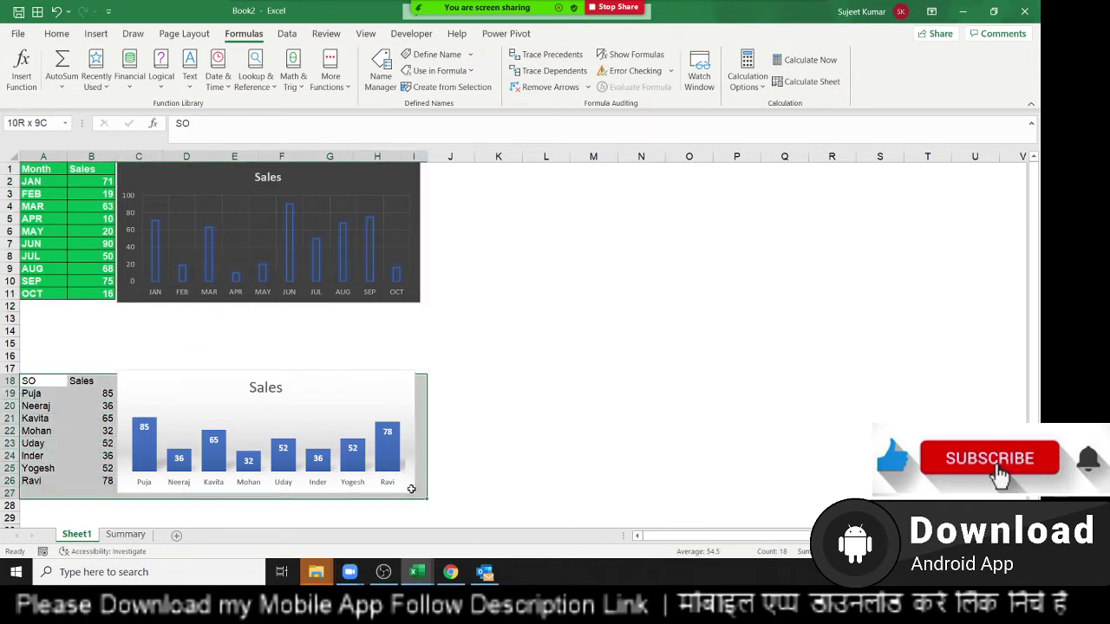
left_click(437, 55)
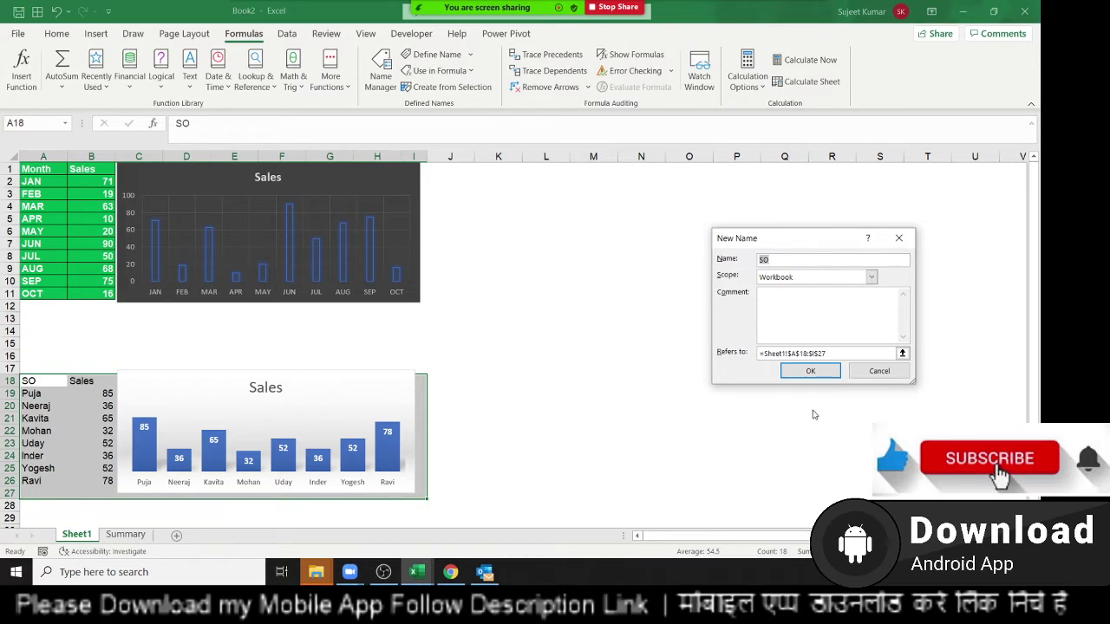
left_click(808, 373)
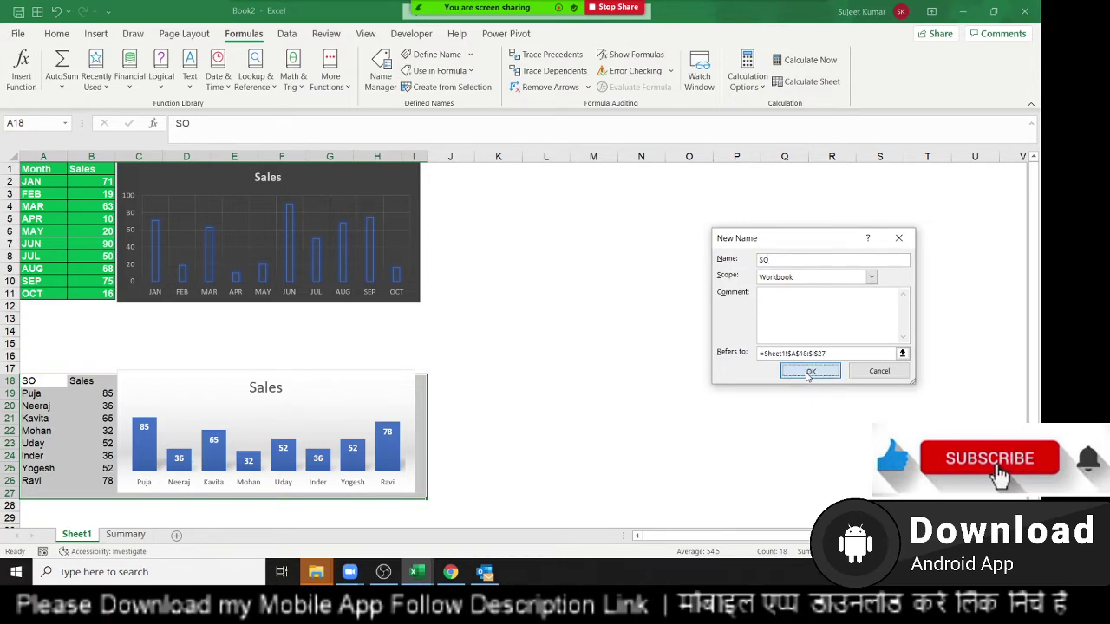
left_click(126, 535)
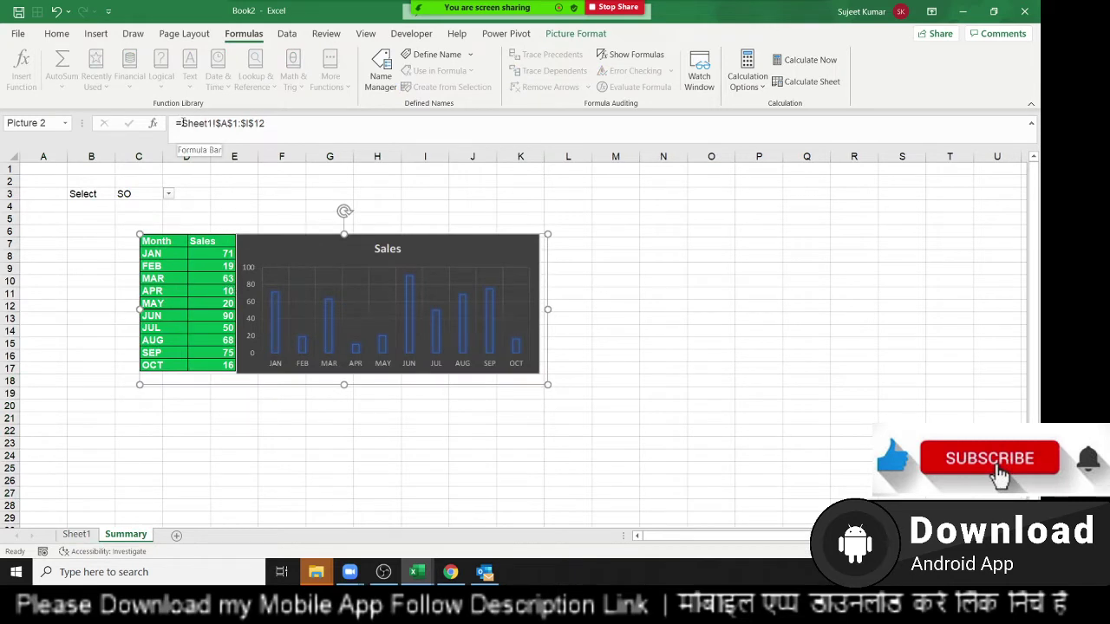
Set the linked picture's reference to =Month, then change it to =SO
left_click_drag(182, 123, 277, 125)
type("=mo")
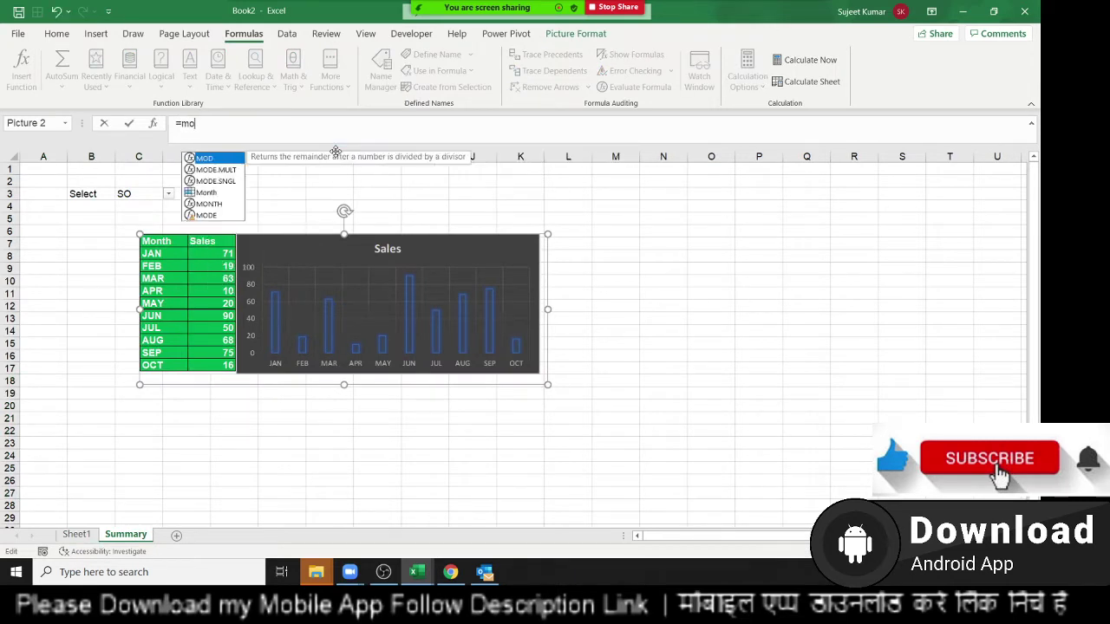
type("nth")
key("Return")
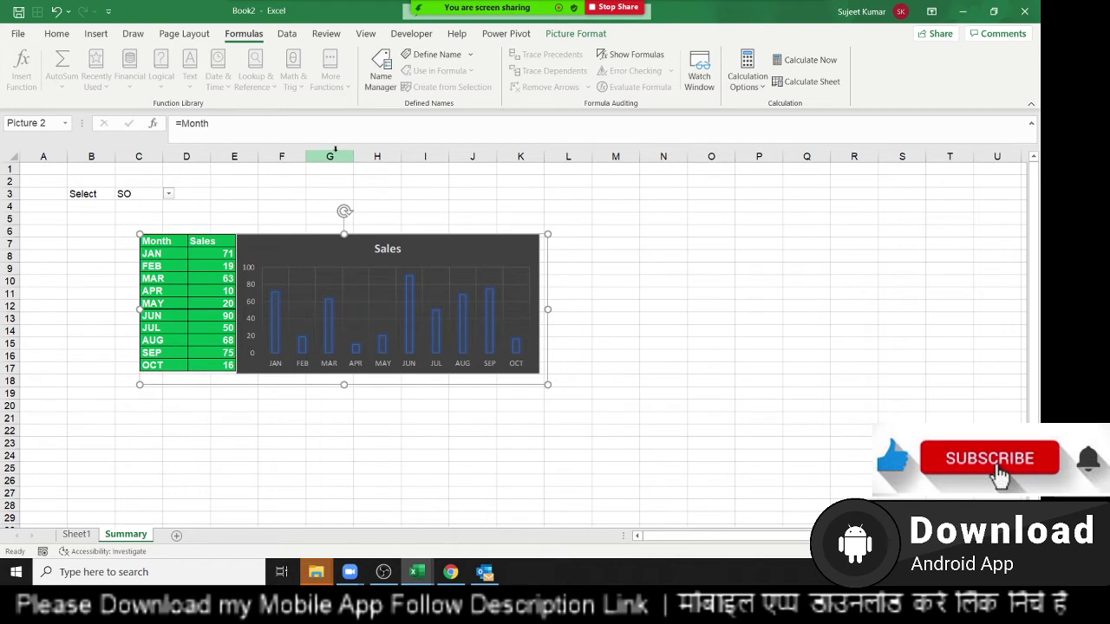
double_click(195, 123)
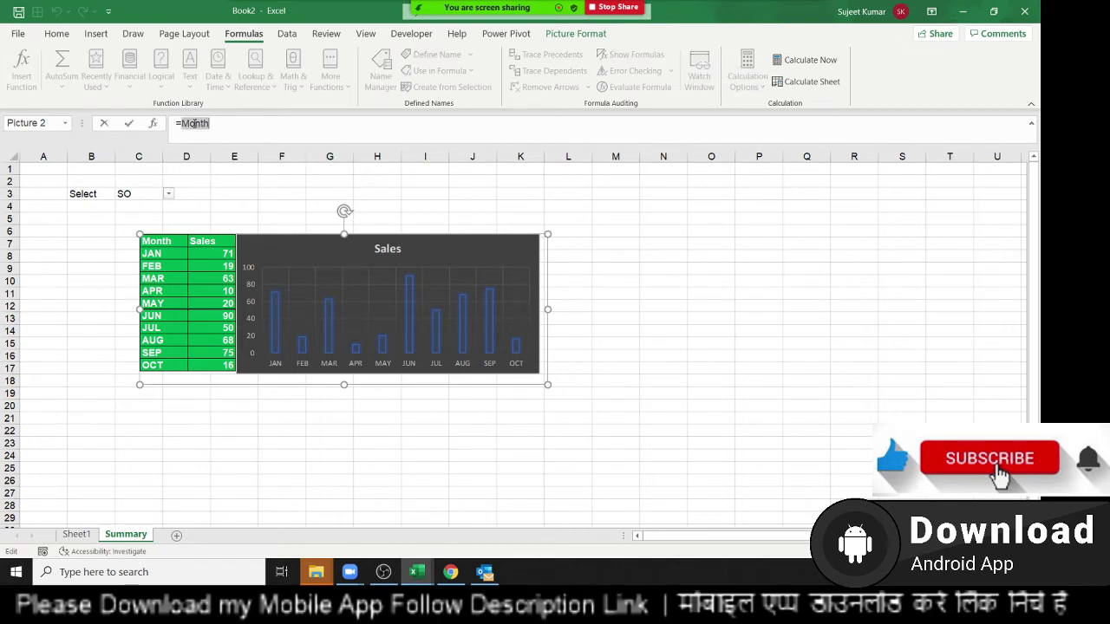
type("so")
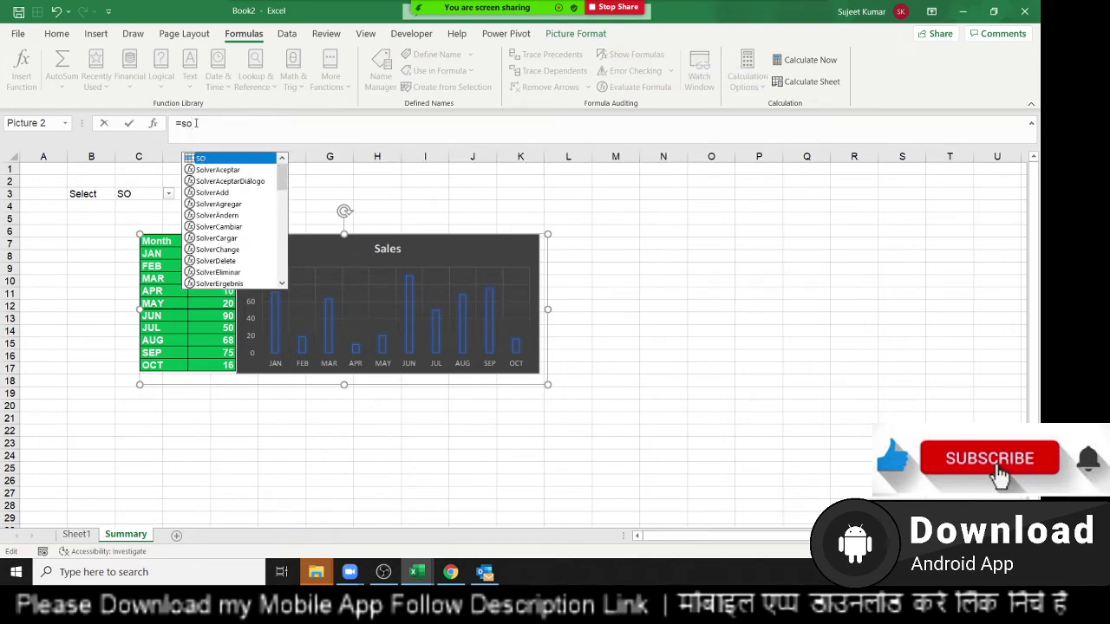
key("Return")
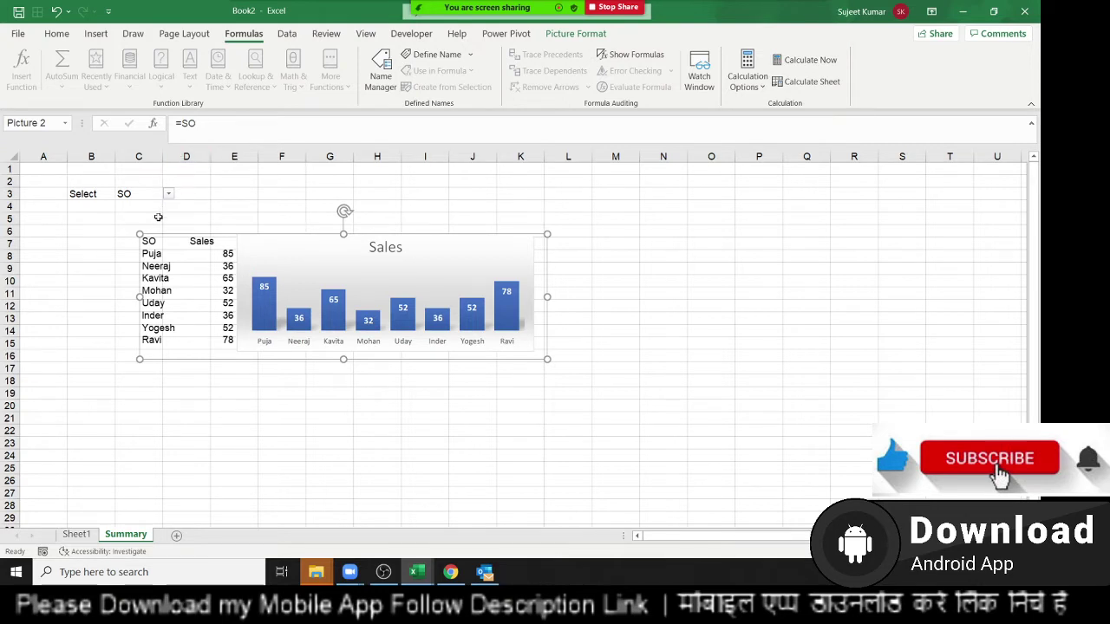
Move the picture lower-left, test Month and SAles references, and restore =SO
left_click_drag(183, 241, 142, 304)
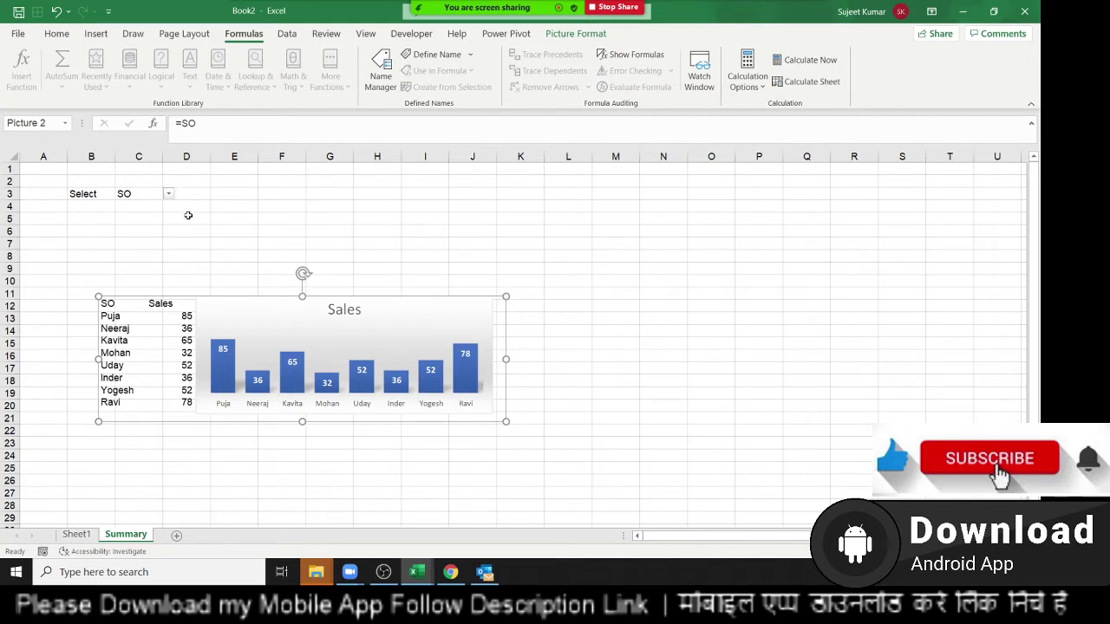
double_click(198, 123)
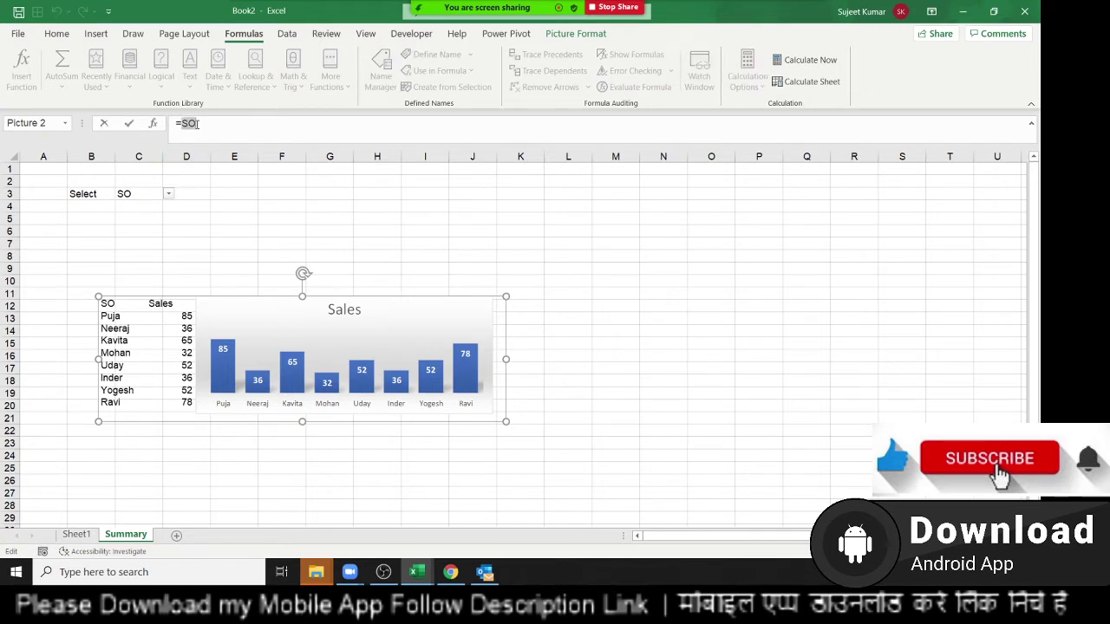
type("Month")
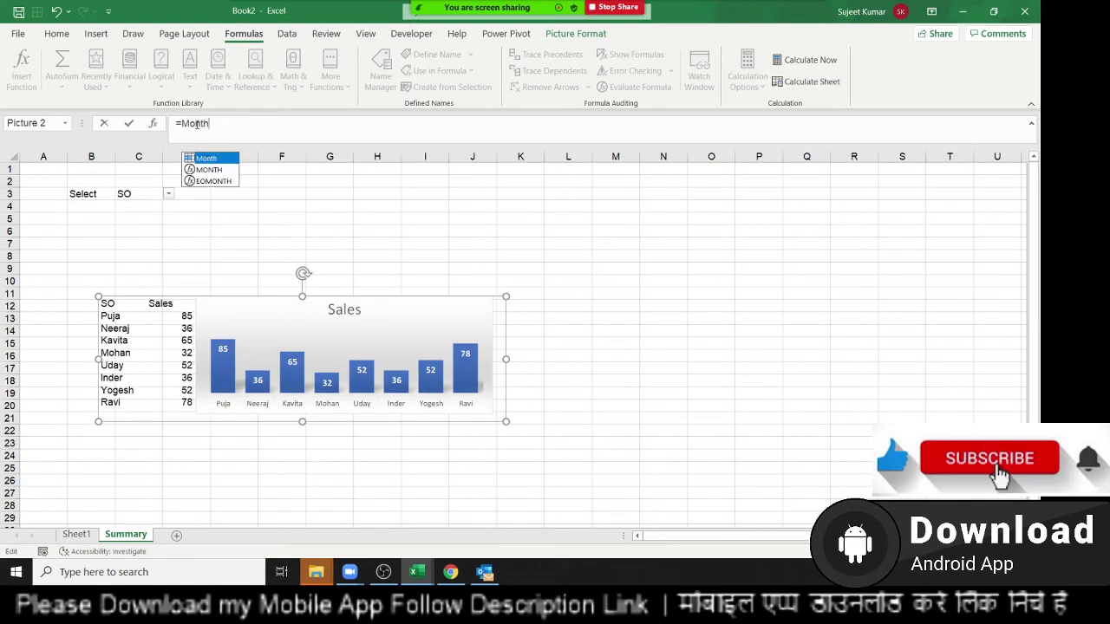
key("Return")
double_click(197, 123)
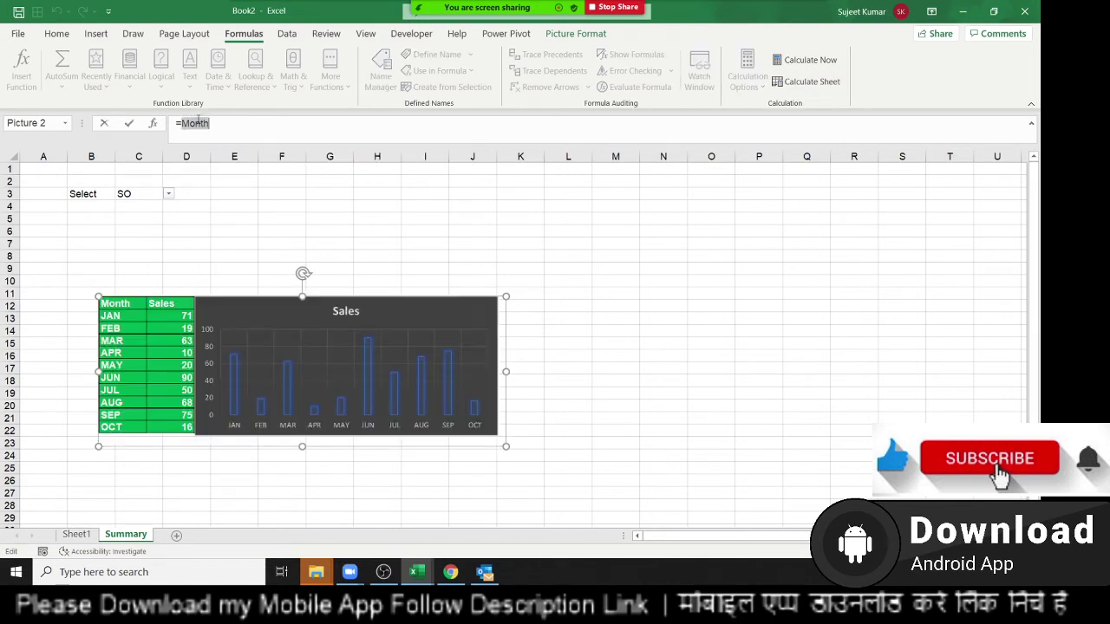
type("SAles")
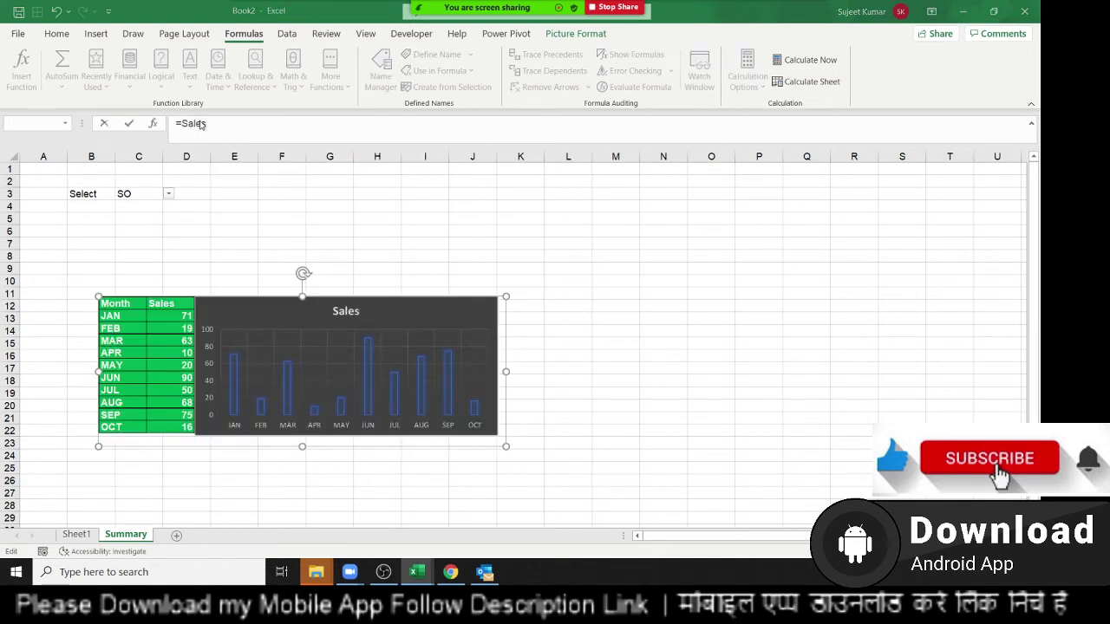
key("Return")
key("Return")
key("Escape")
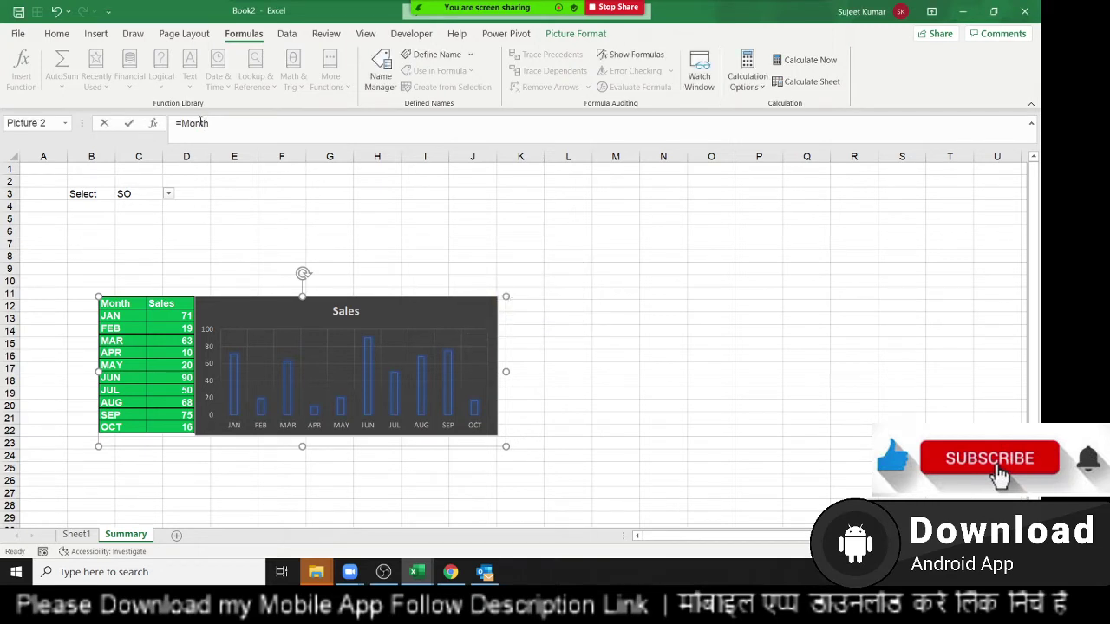
double_click(199, 123)
type("so")
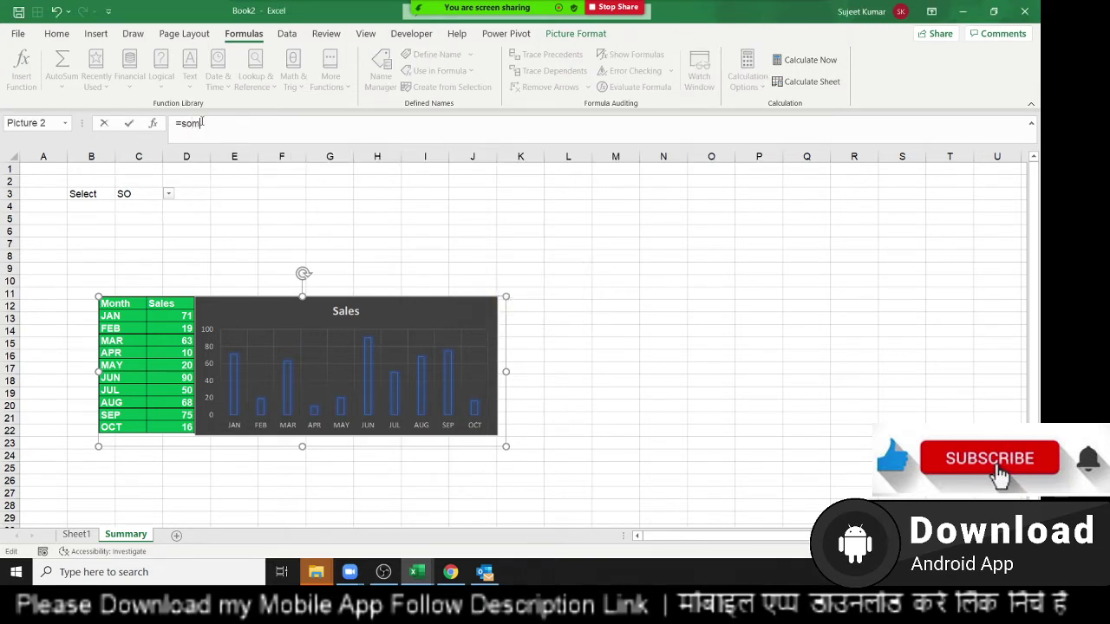
key("Return")
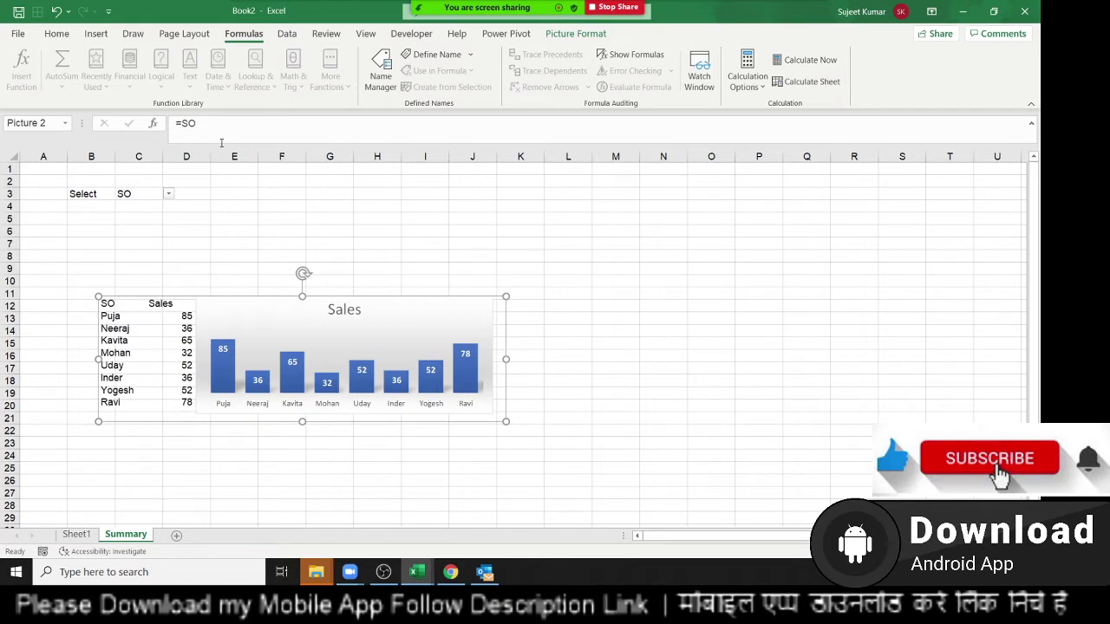
Switch C3's dropdown between Month and SO, leaving SO selected
left_click(236, 245)
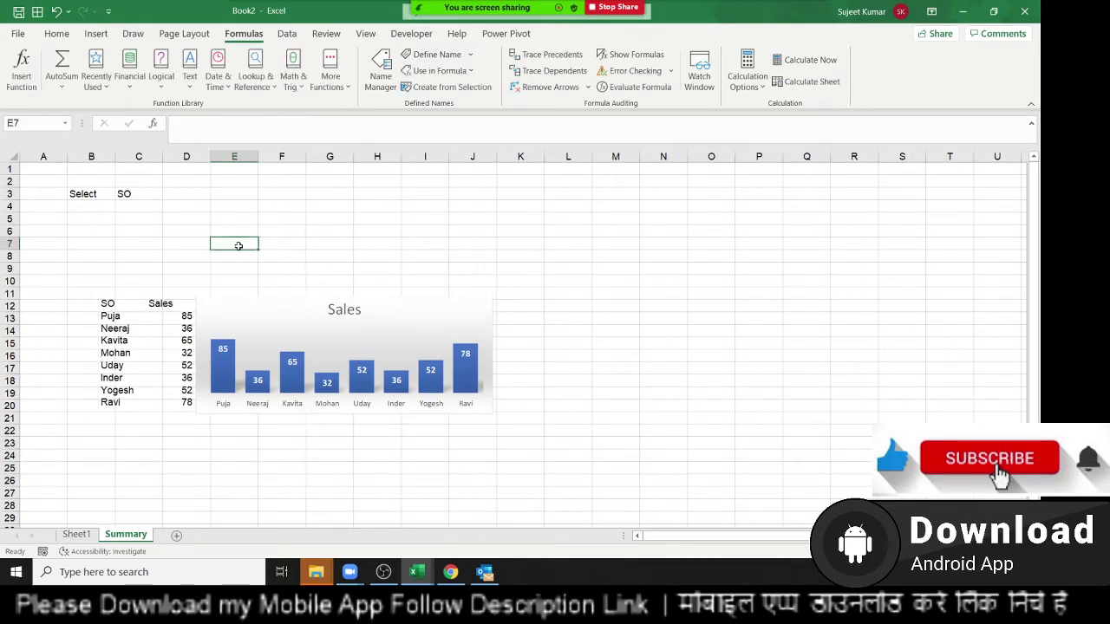
left_click(150, 195)
left_click(168, 193)
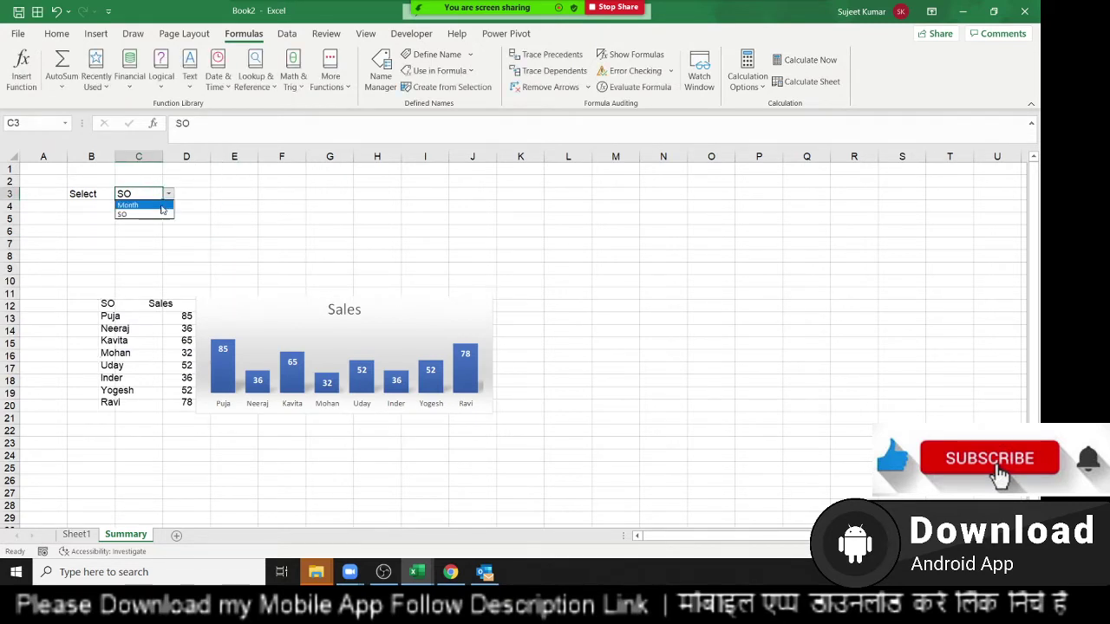
left_click(158, 206)
left_click(169, 193)
left_click(167, 203)
left_click(168, 195)
left_click(163, 213)
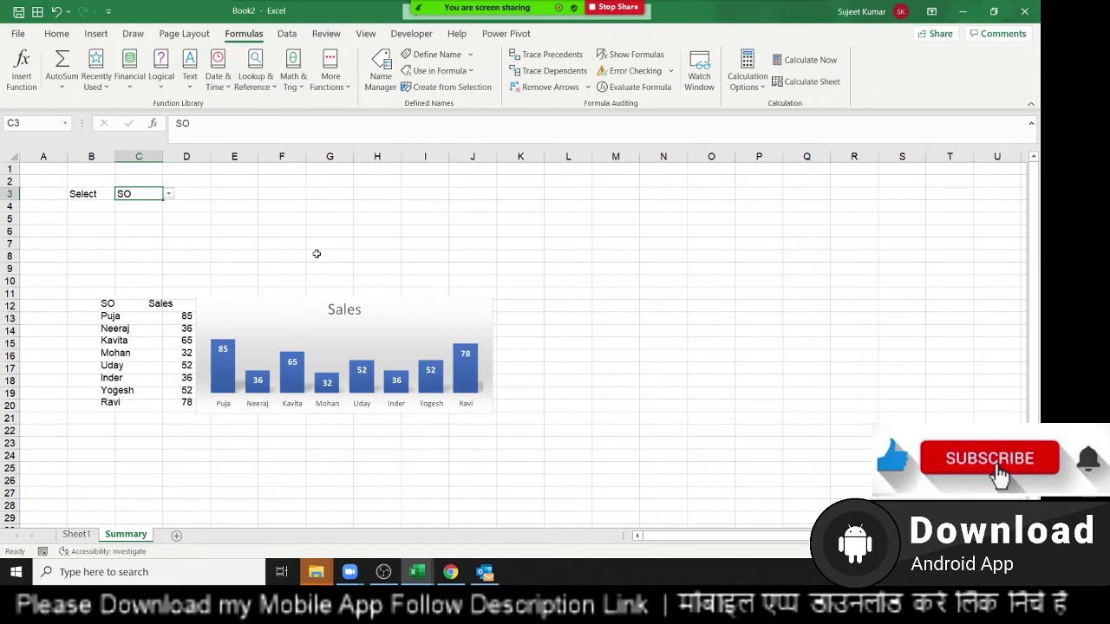
On Sheet1, enter the text B2 in cell N6
left_click(78, 536)
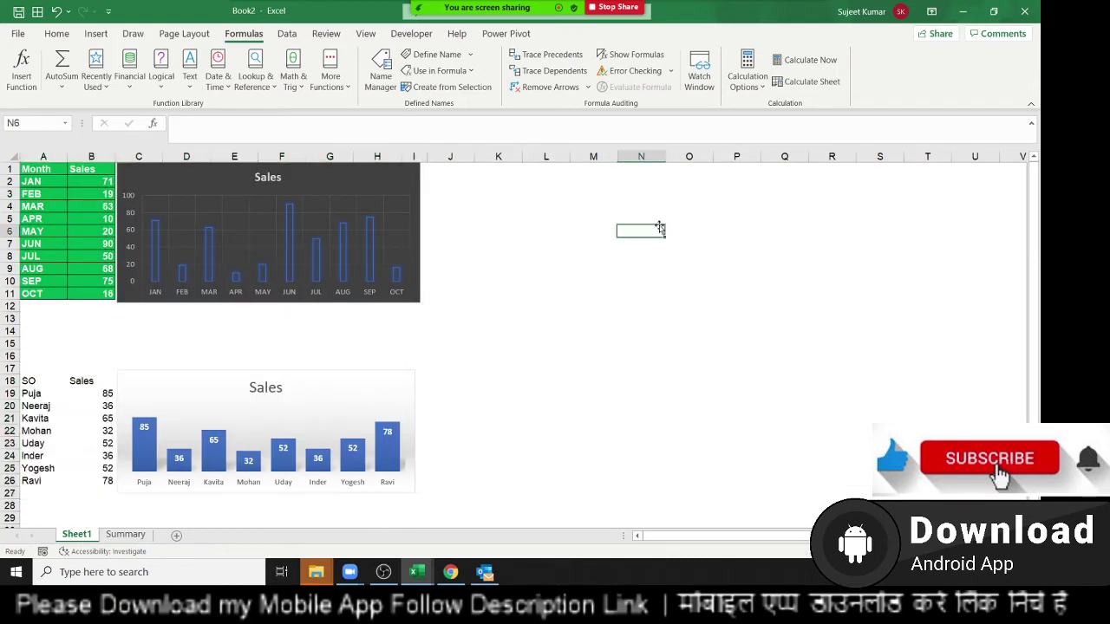
left_click(659, 228)
type("B")
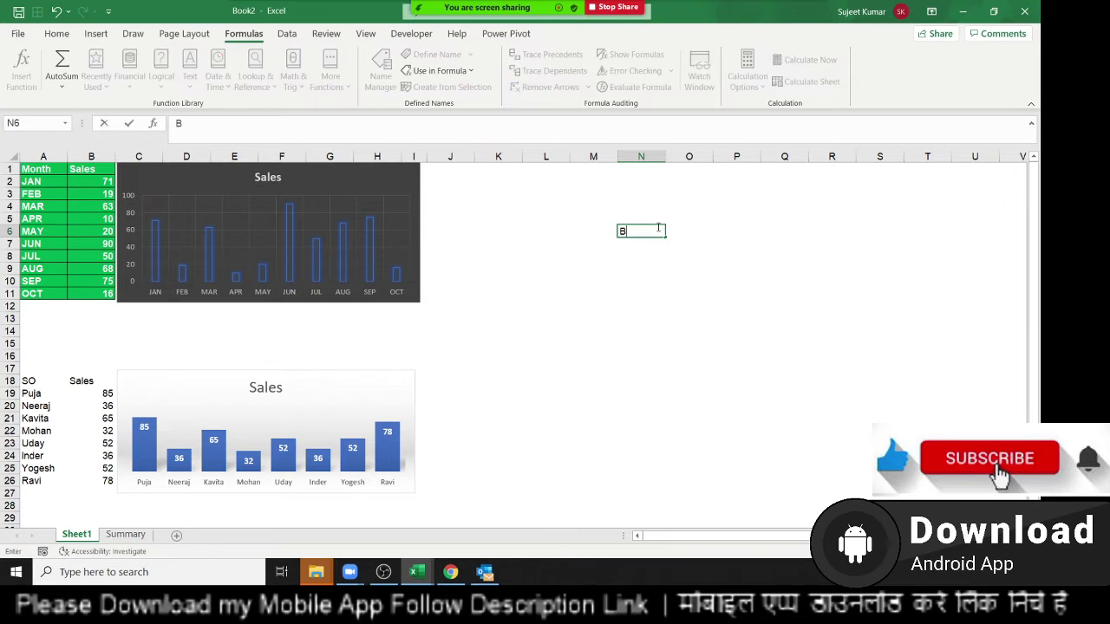
type("2")
key("Return")
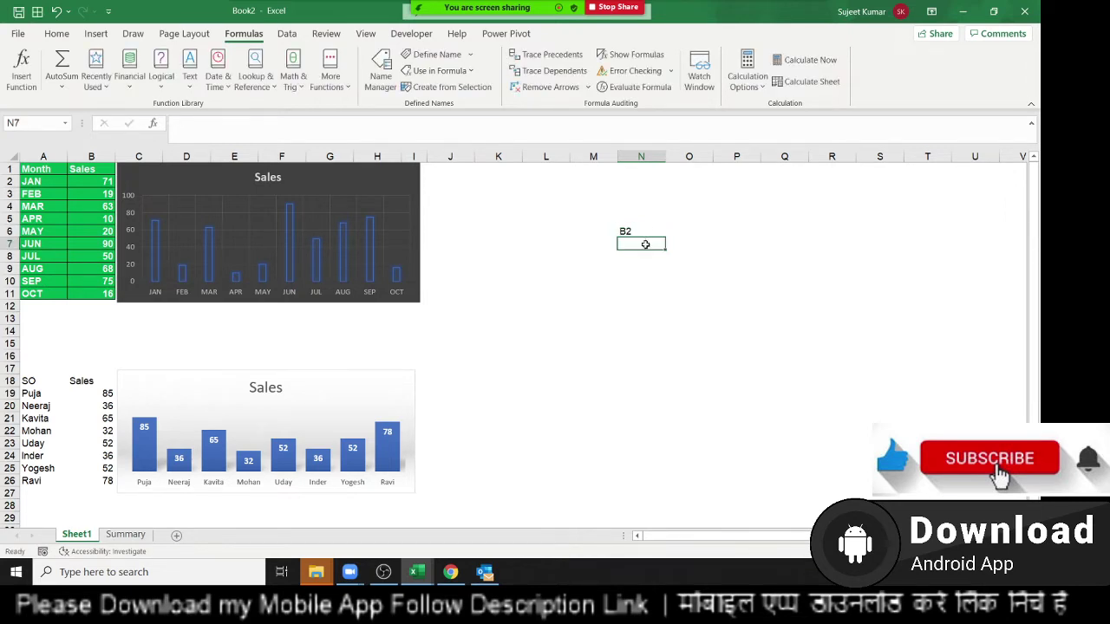
Enter =SUM(N6) in O6, then reopen it to replace the N6 argument
left_click(709, 228)
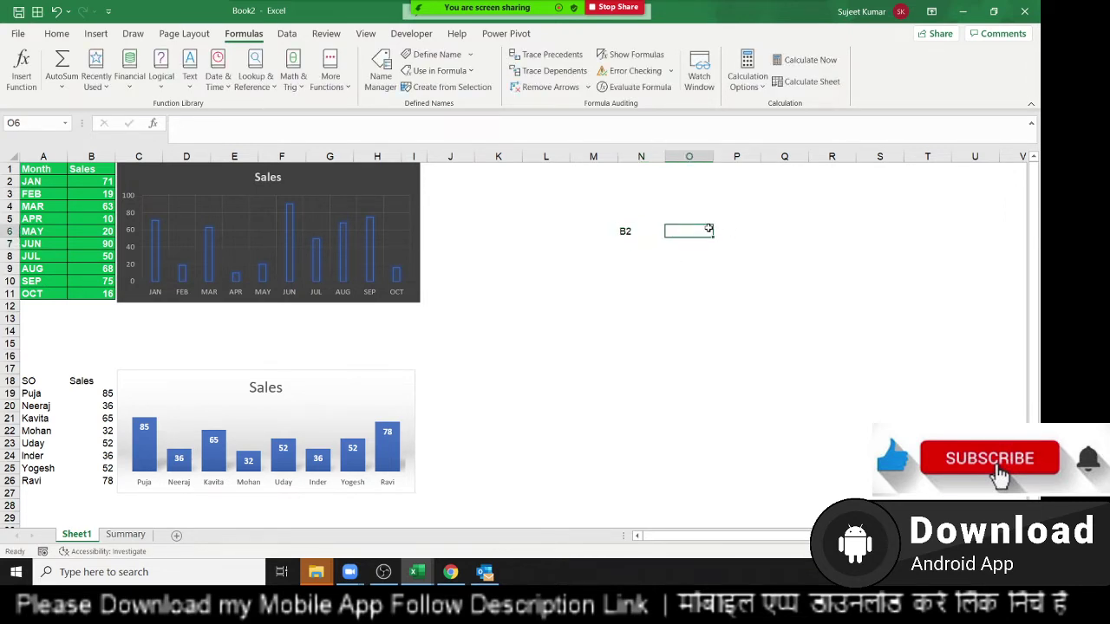
type("=sum")
key("Tab")
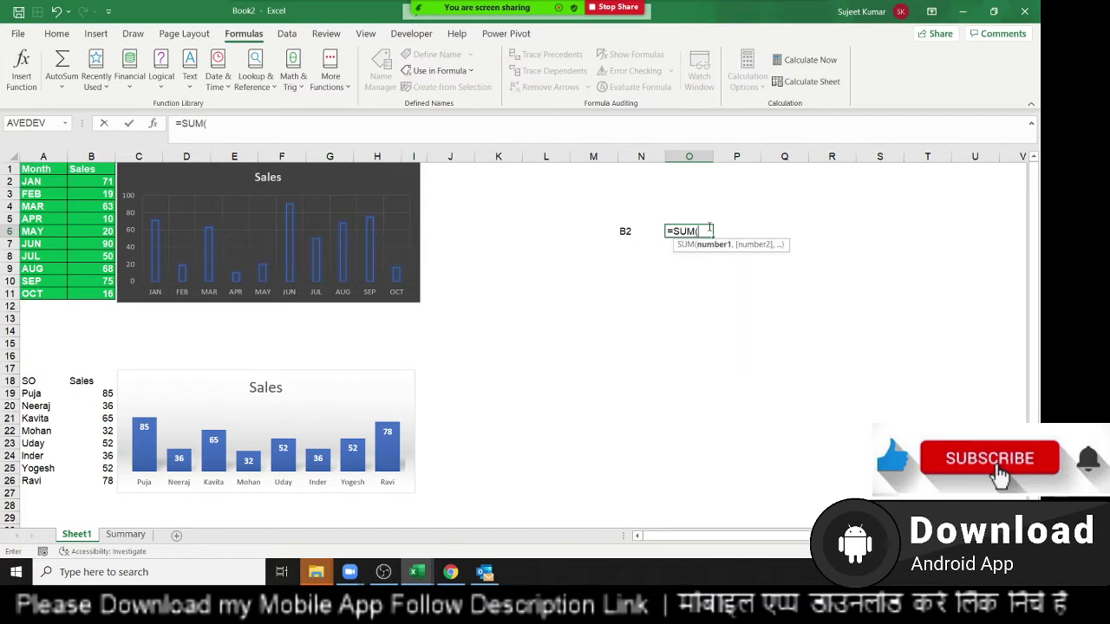
left_click(634, 232)
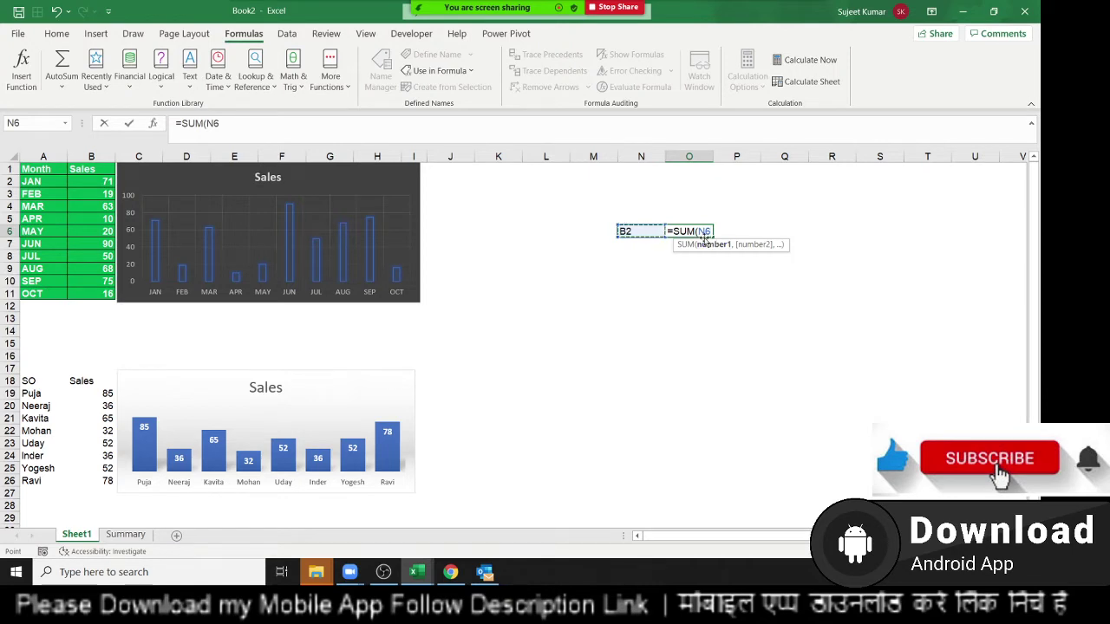
key("ctrl+Return")
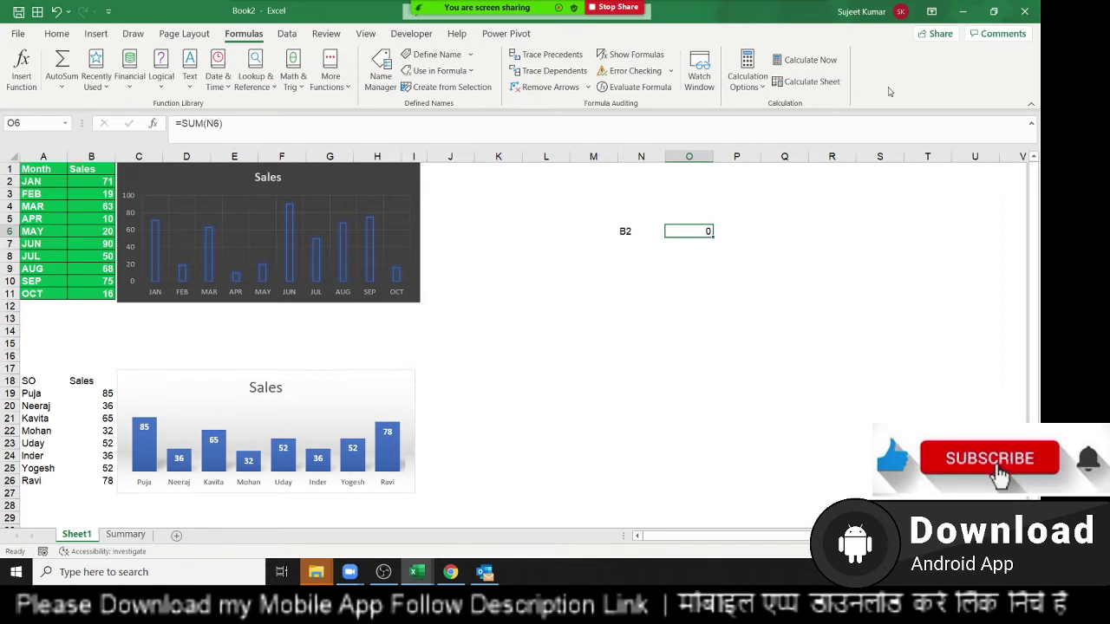
scroll(889, 91, "up", 1)
key("F2")
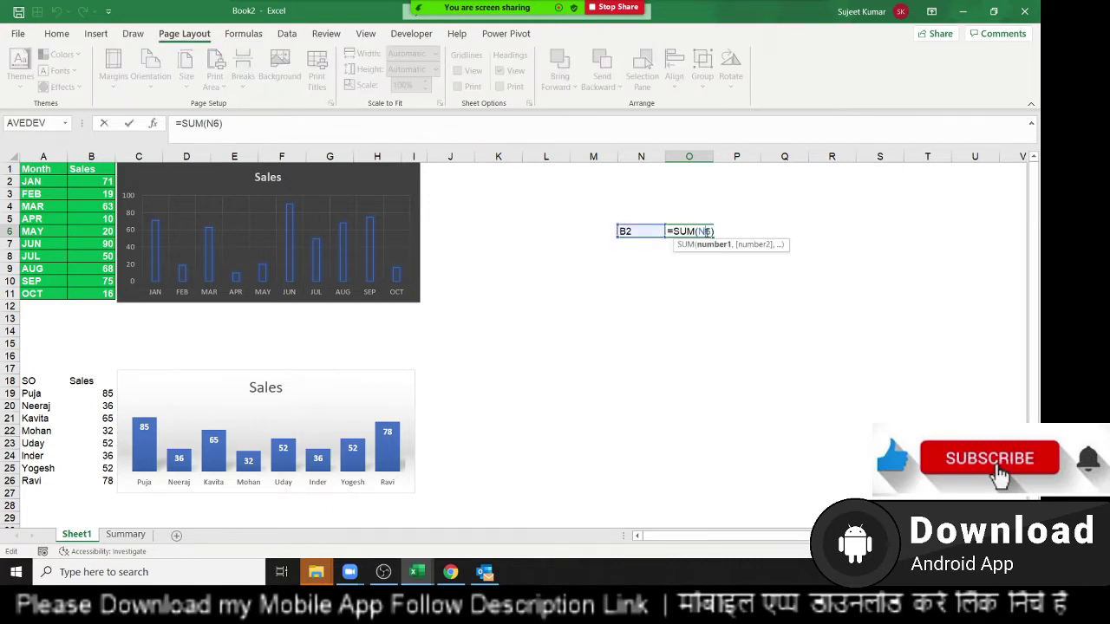
left_click(626, 231)
Make O6 =SUM(INDIRECT(N6)) and verify it returns 71
key("BackSpace")
key("BackSpace")
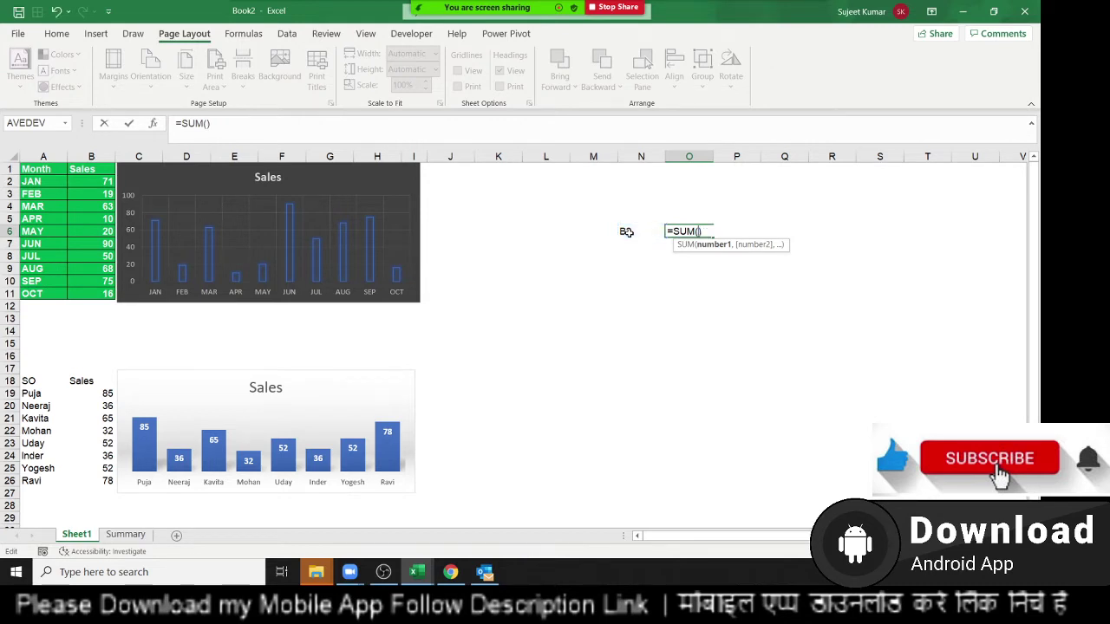
type("in")
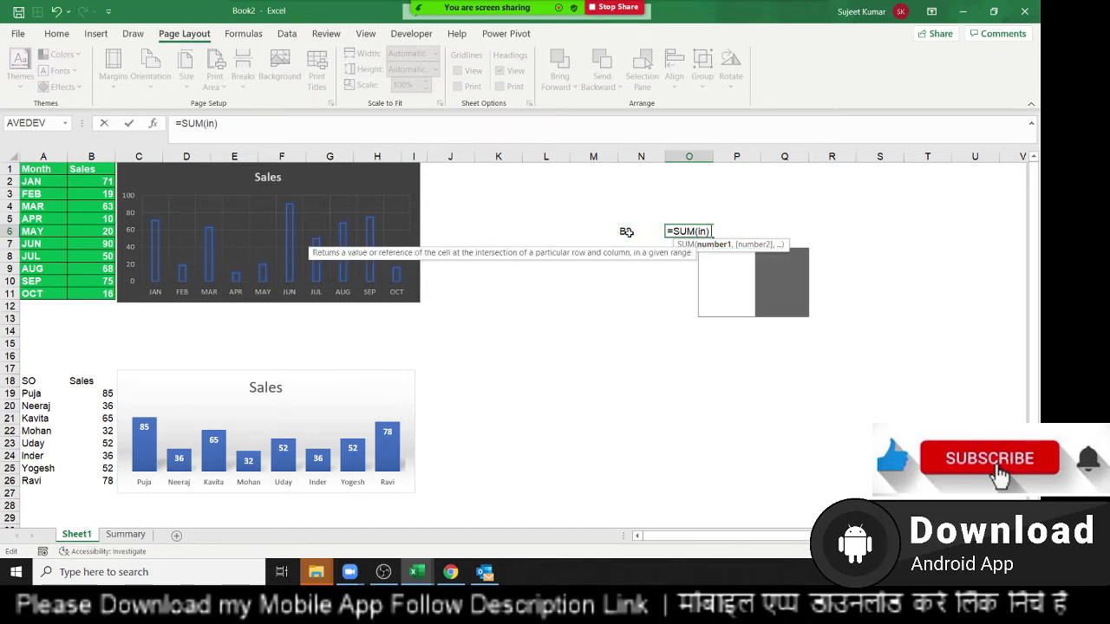
type("d")
key("Down")
key("Tab")
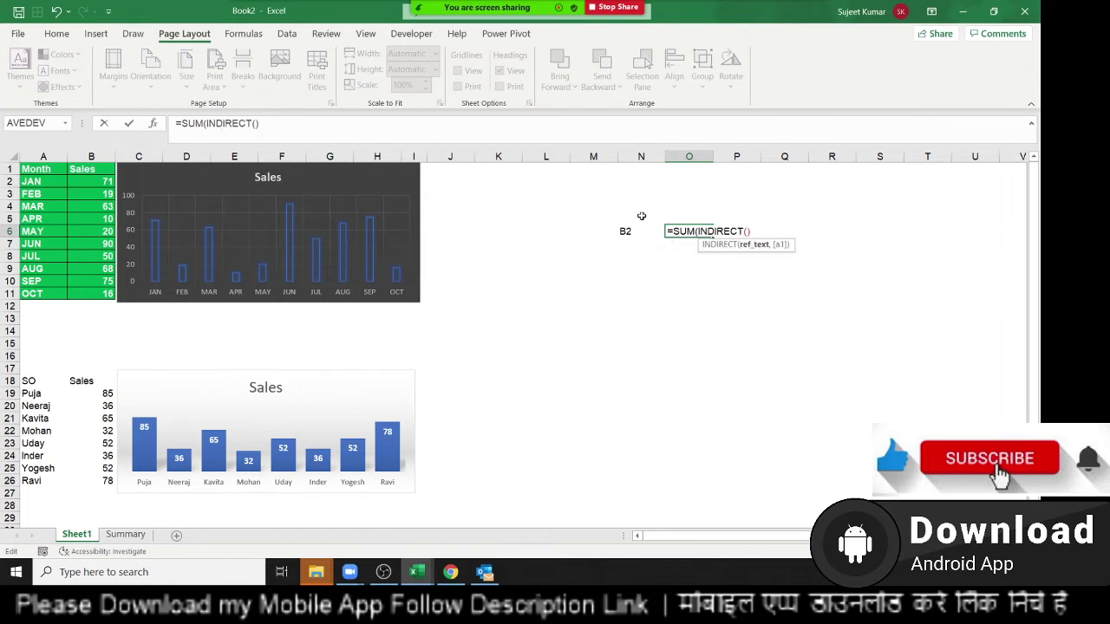
left_click(633, 231)
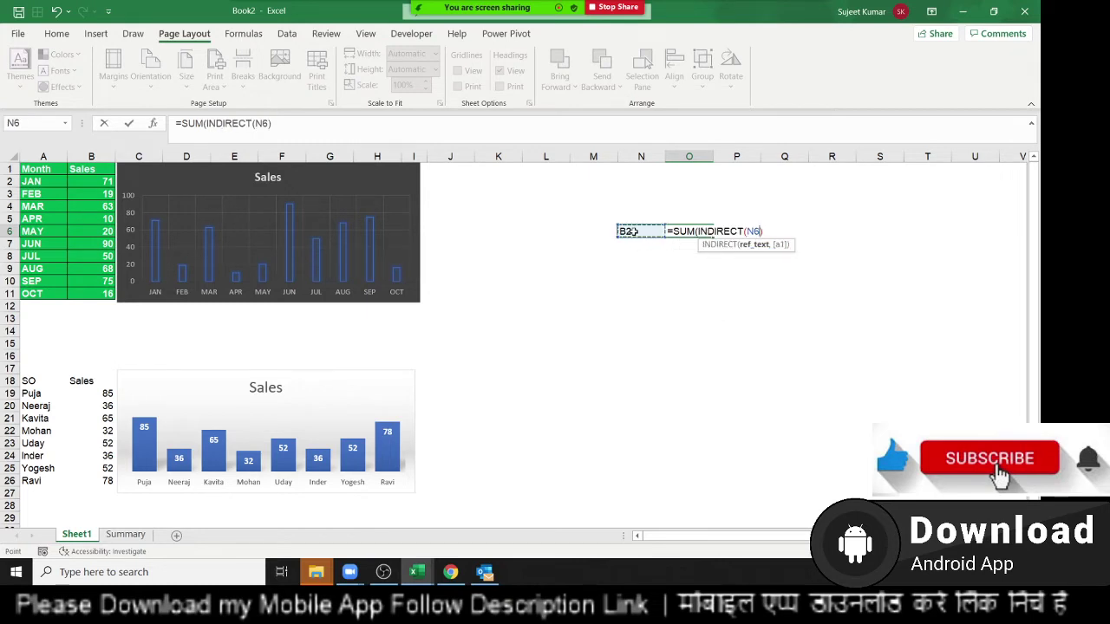
type(")")
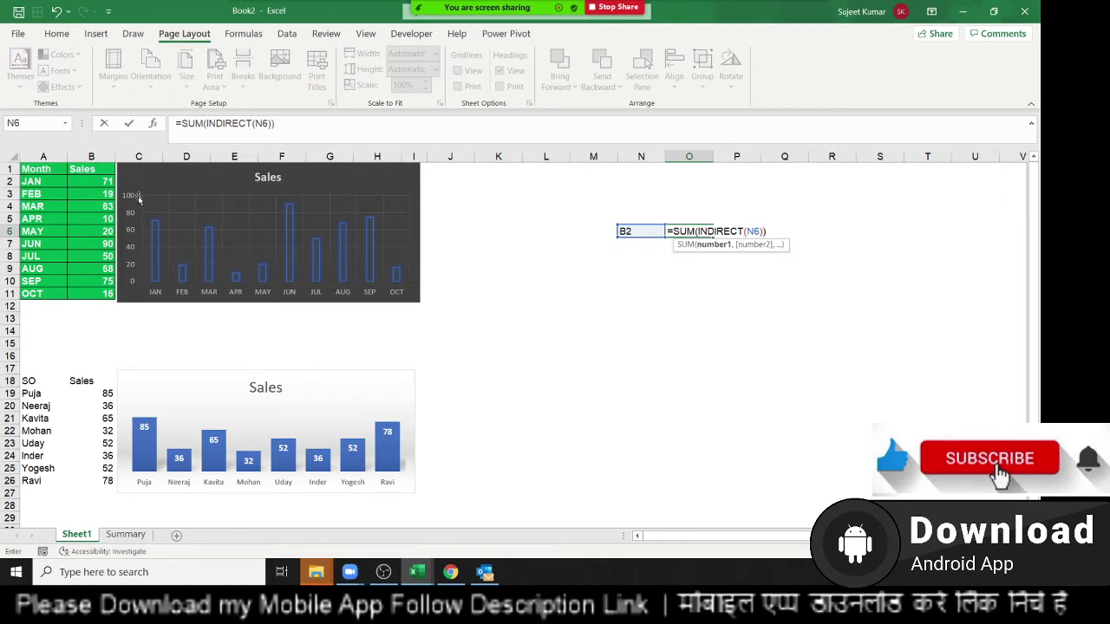
key("ctrl+Return")
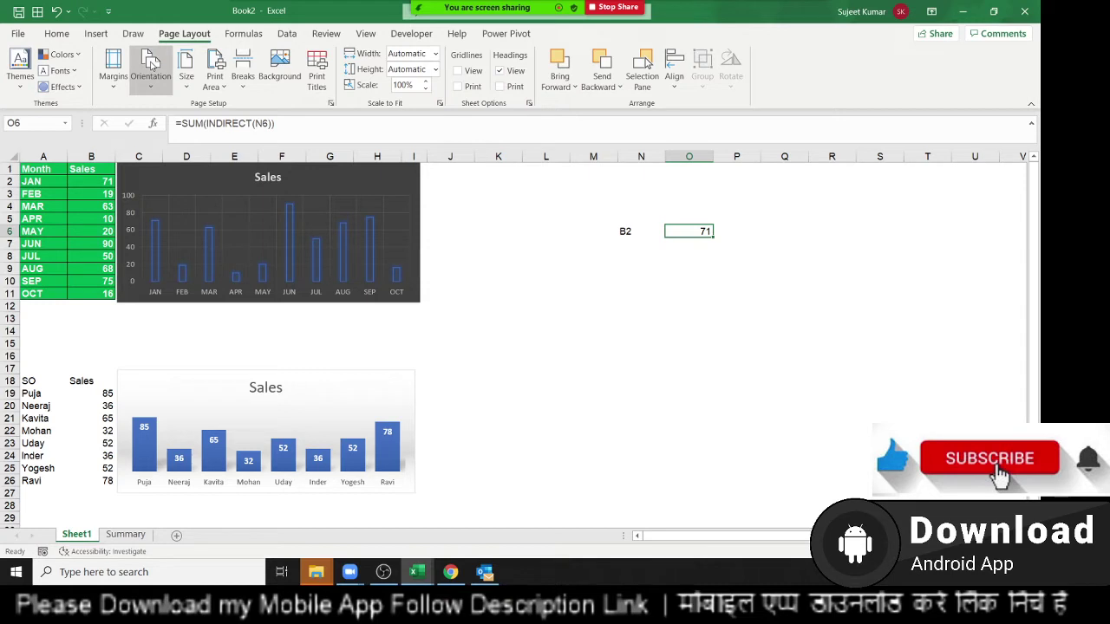
key("Left")
key("Left")
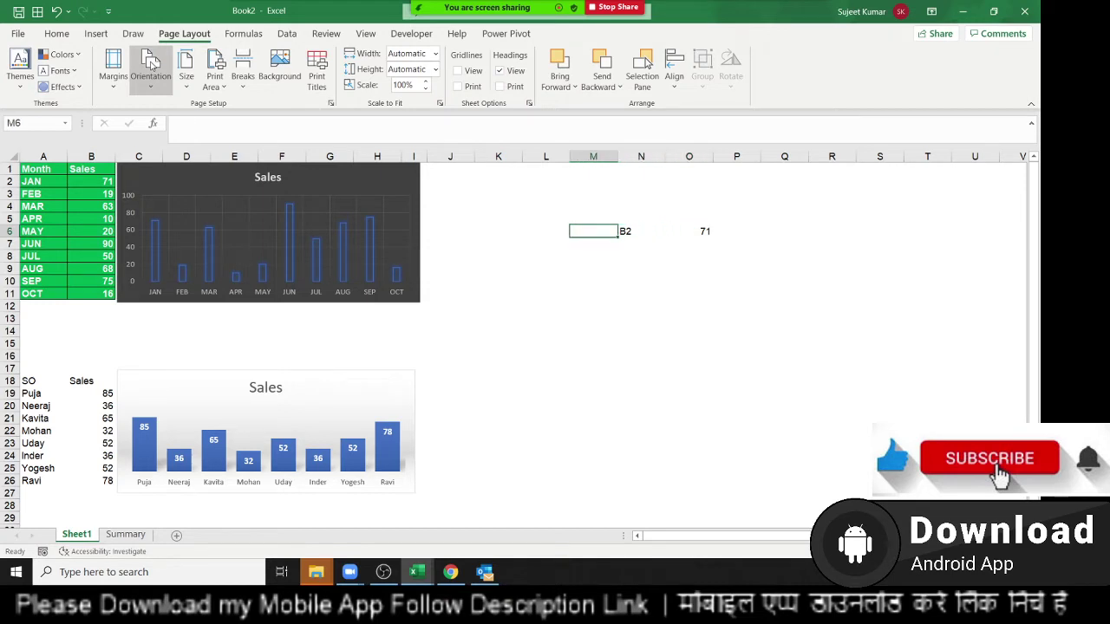
key("Right")
key("Right")
key("F2")
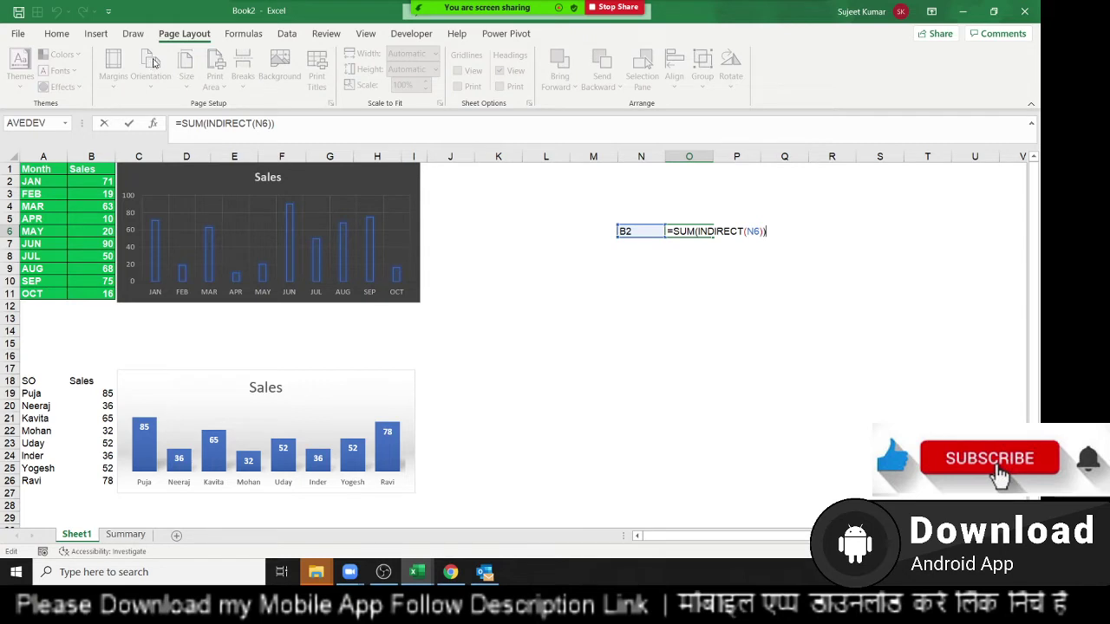
key("ctrl+Return")
Clear the test contents of N6 and O6
key("Left")
key("shift+Right")
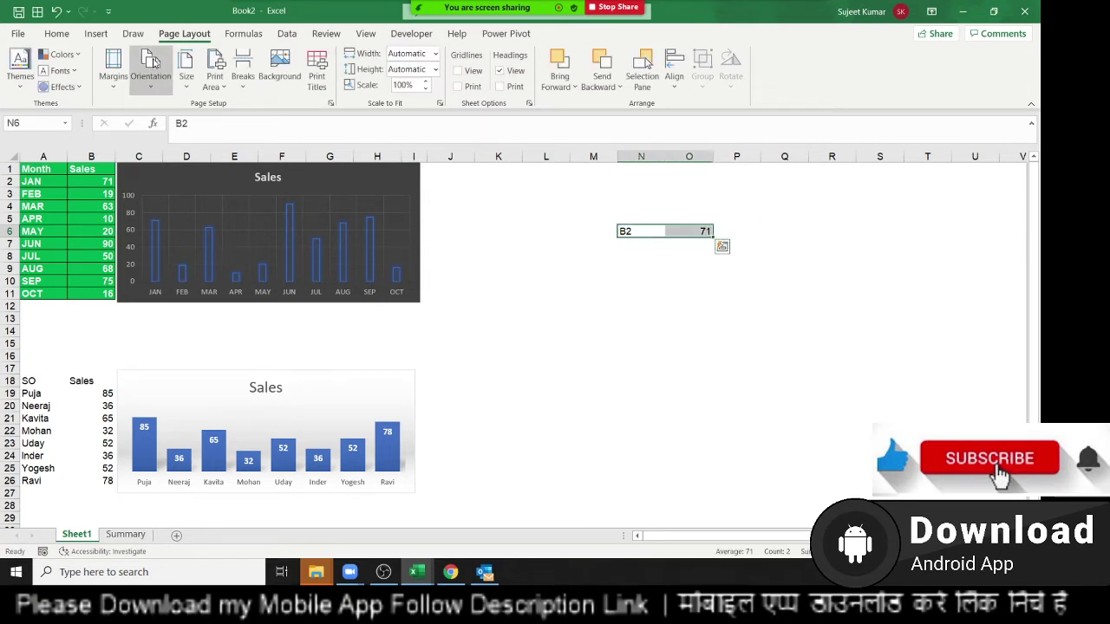
key("Delete")
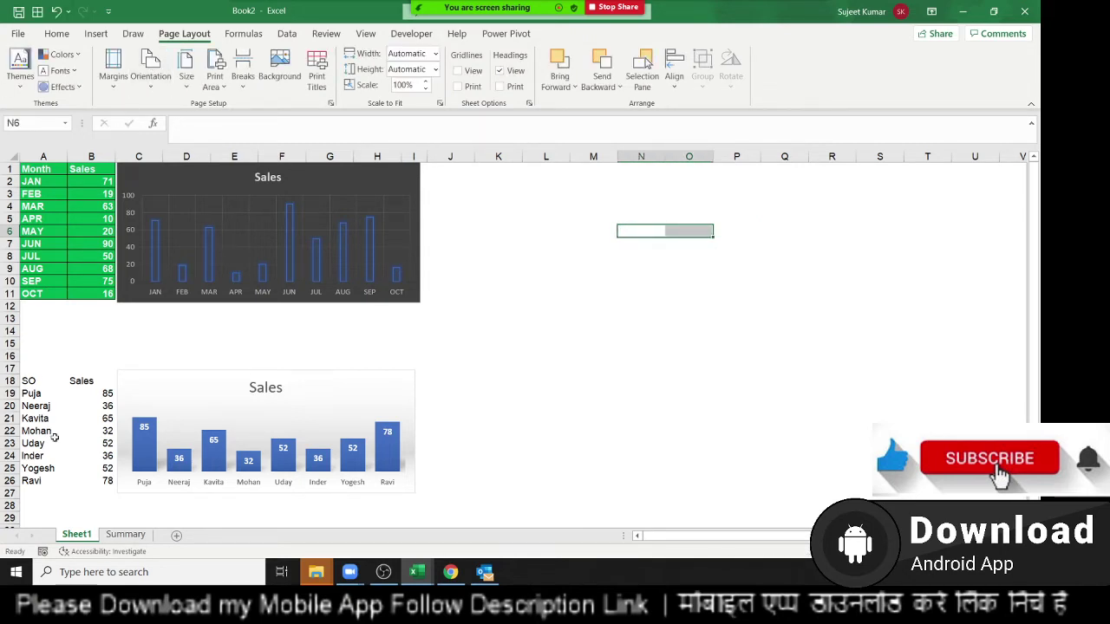
Enter =SUM(INDIRECT(C3)) in Summary D4, returning 436 for SO
left_click(139, 535)
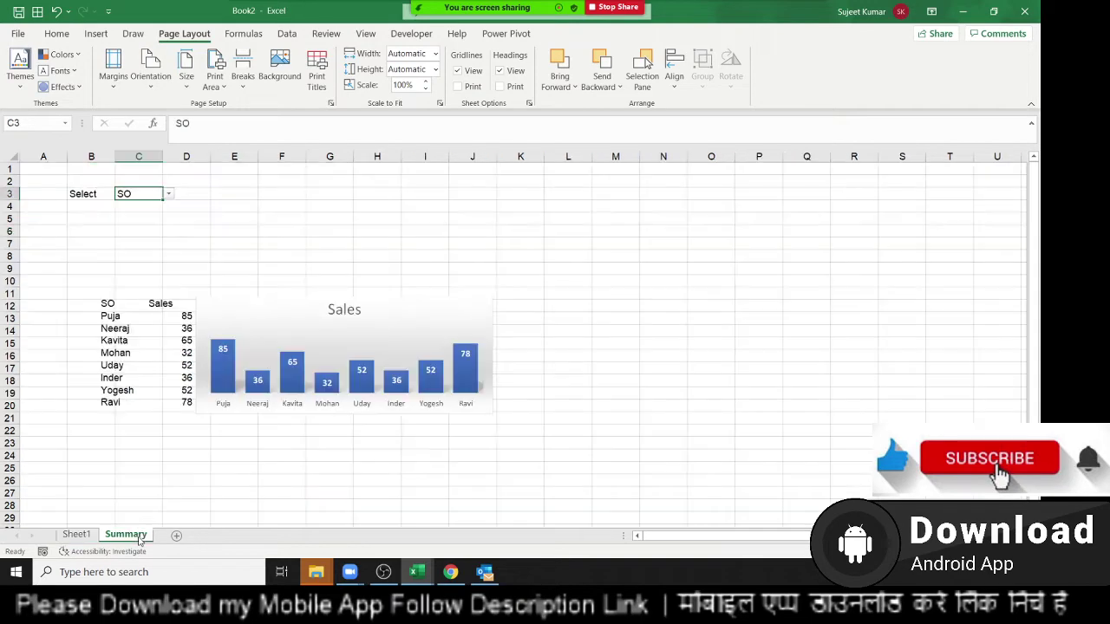
left_click(202, 205)
type("=")
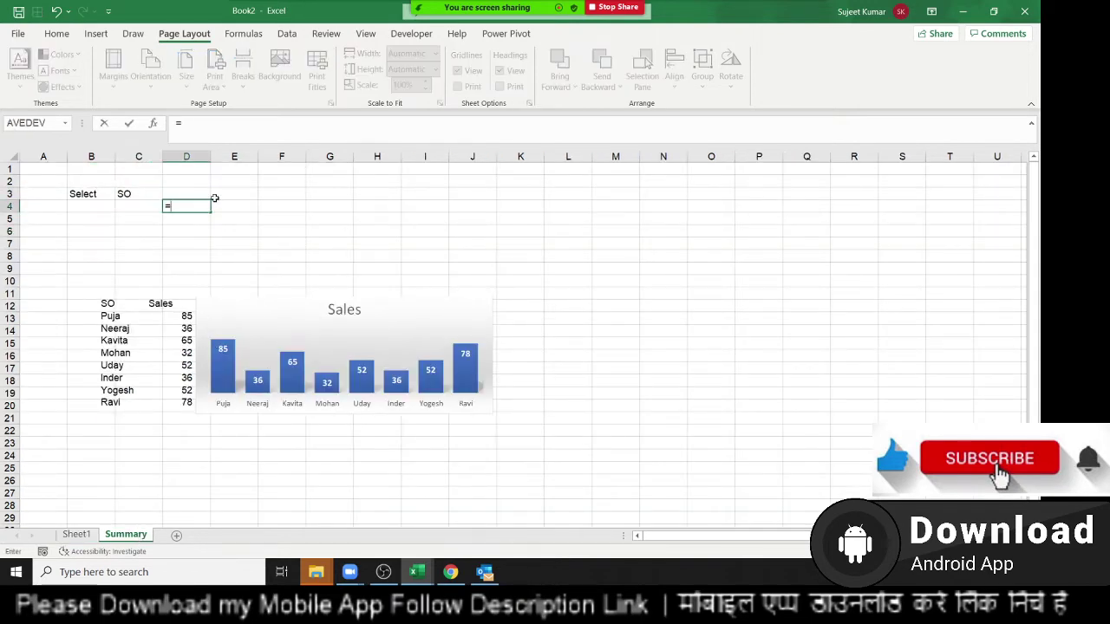
type("SUM(i")
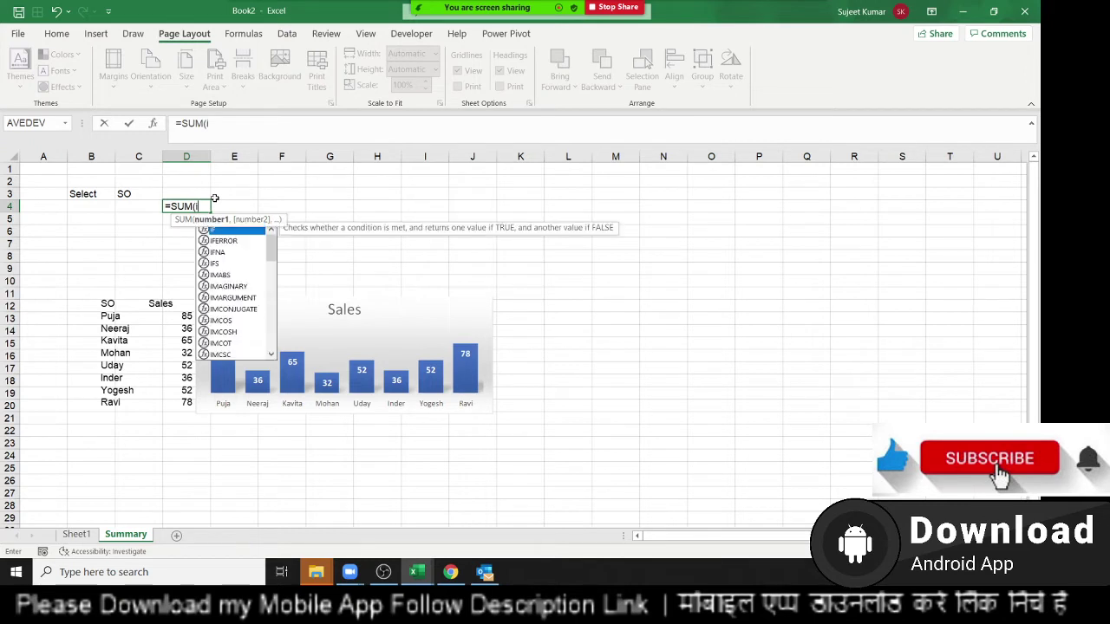
type("nd")
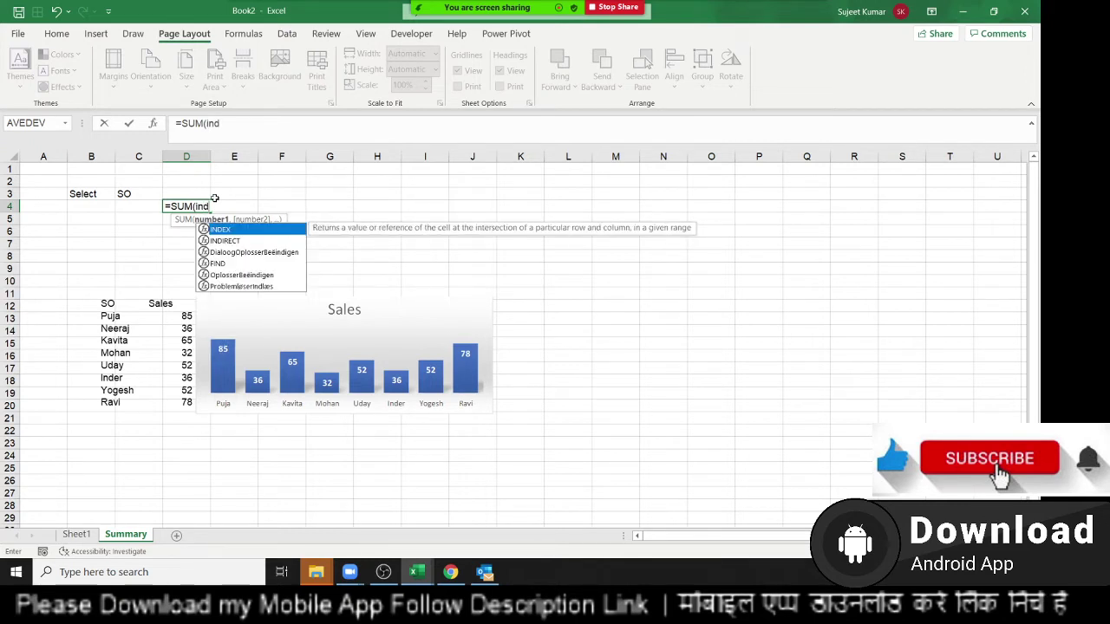
key("Down")
key("Tab")
key("Left")
key("Up")
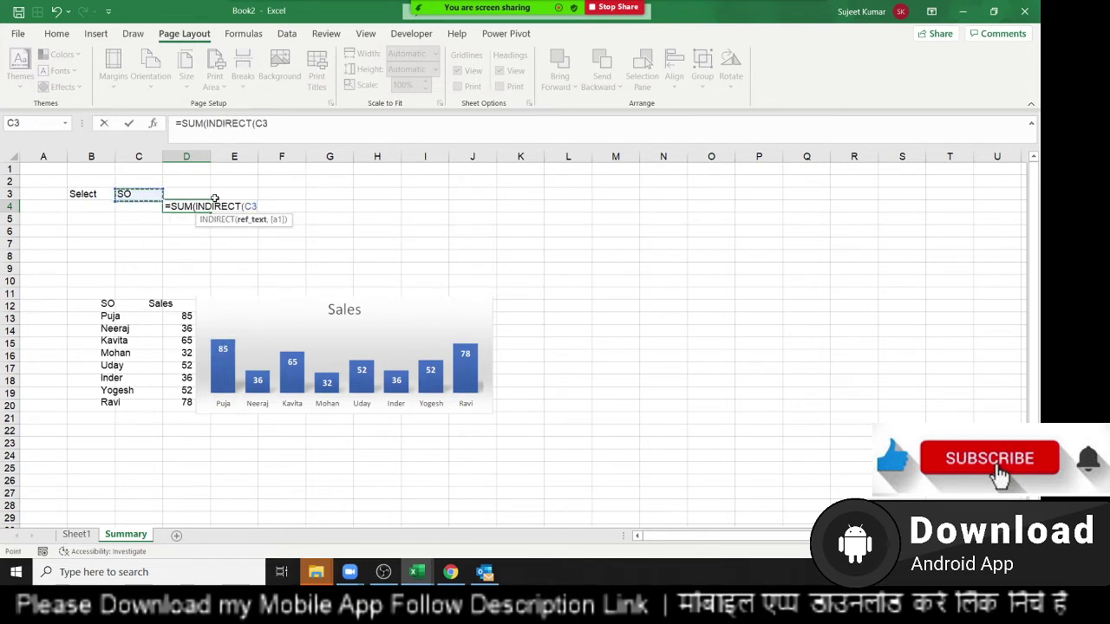
type(")")
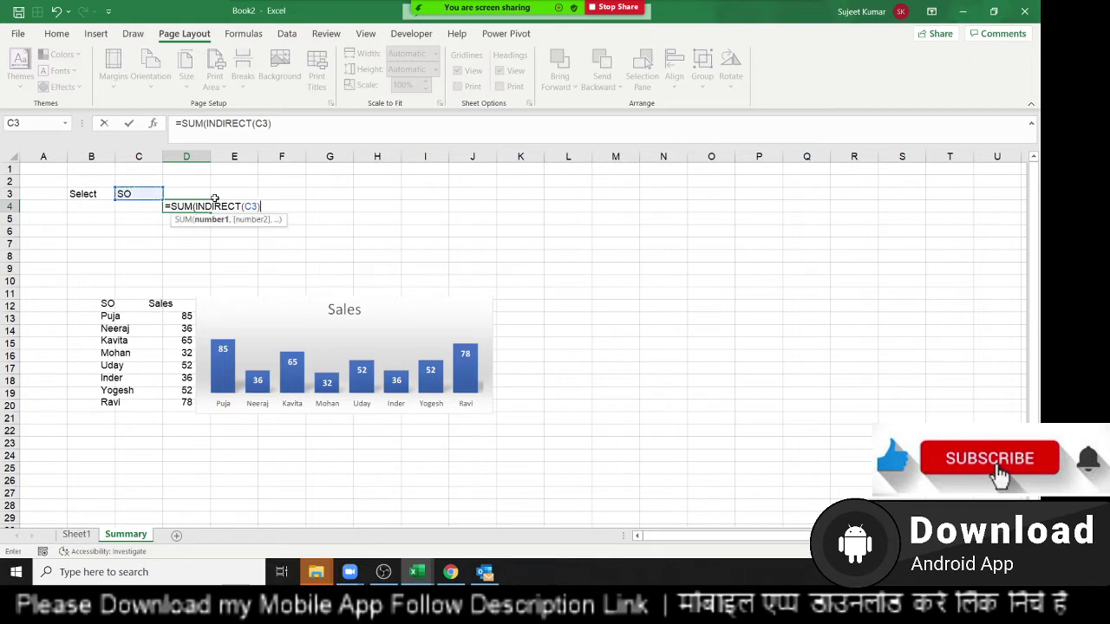
type(")")
key("Return")
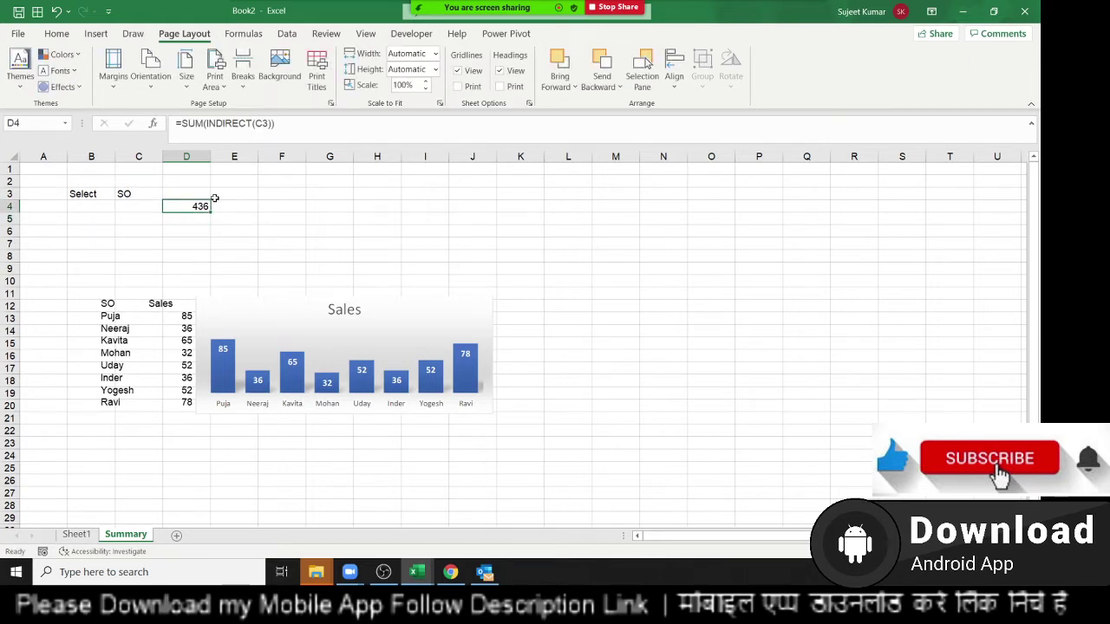
left_click(334, 323)
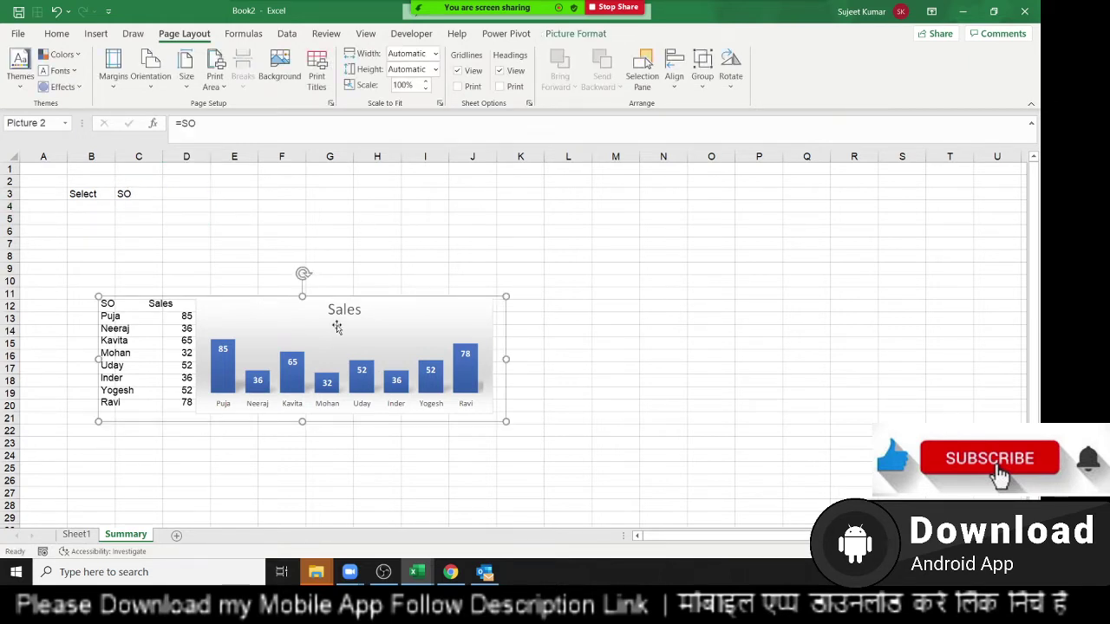
double_click(187, 123)
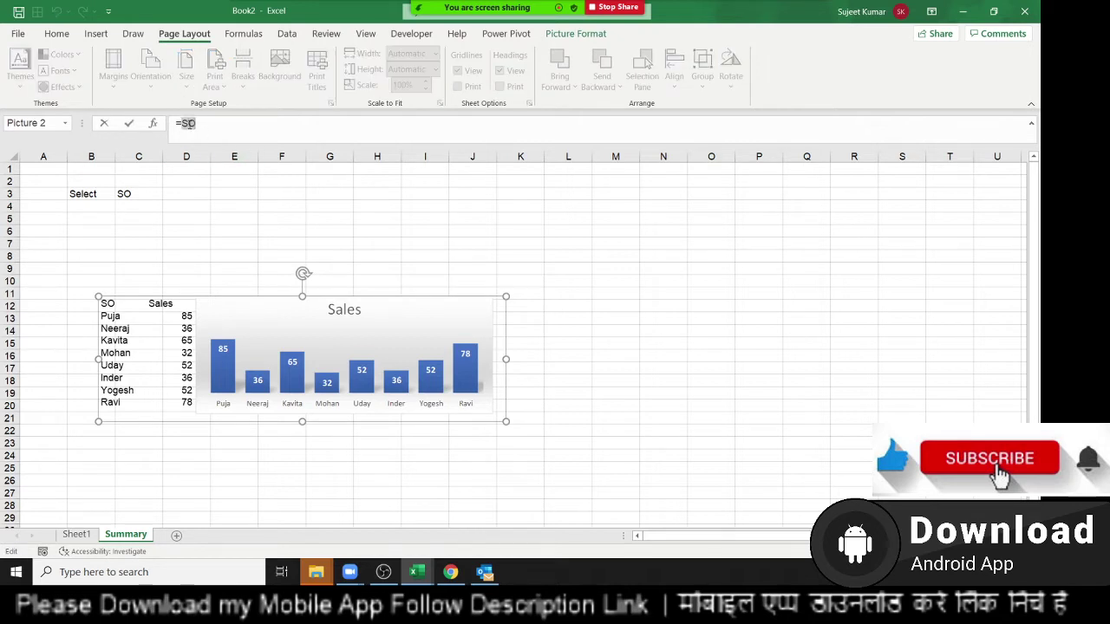
type("indirec")
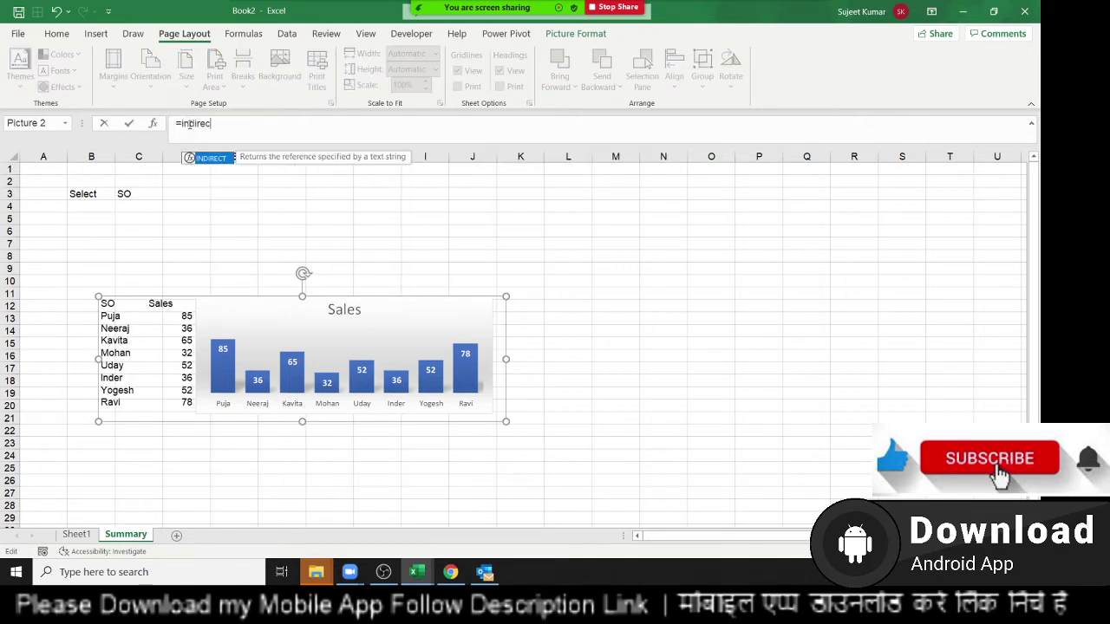
key("Tab")
type("q")
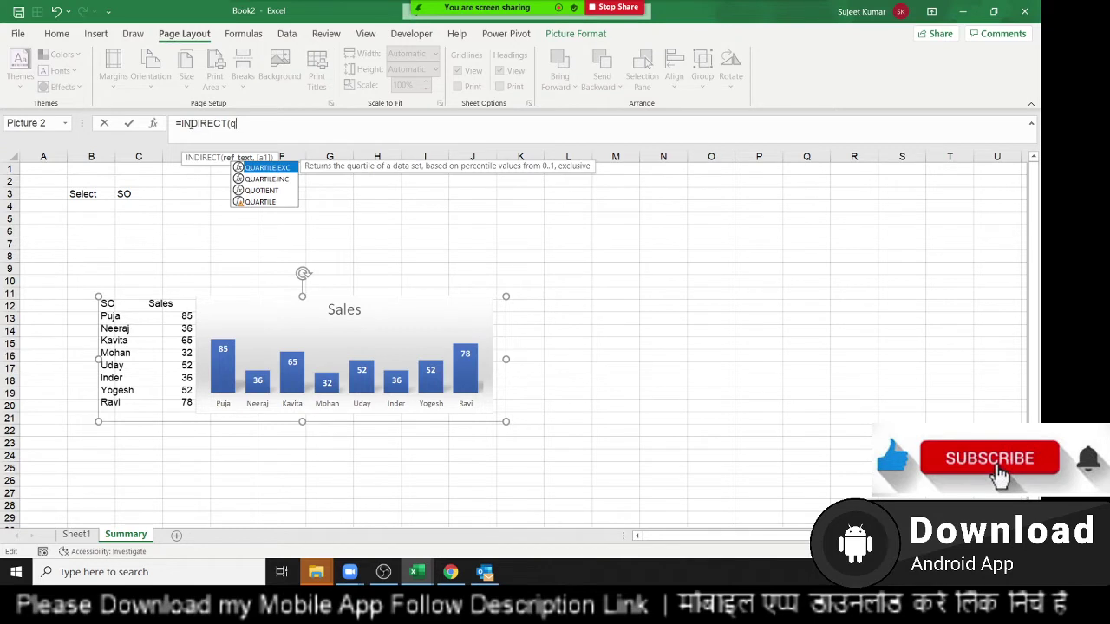
key("BackSpace")
left_click(128, 193)
key("F4")
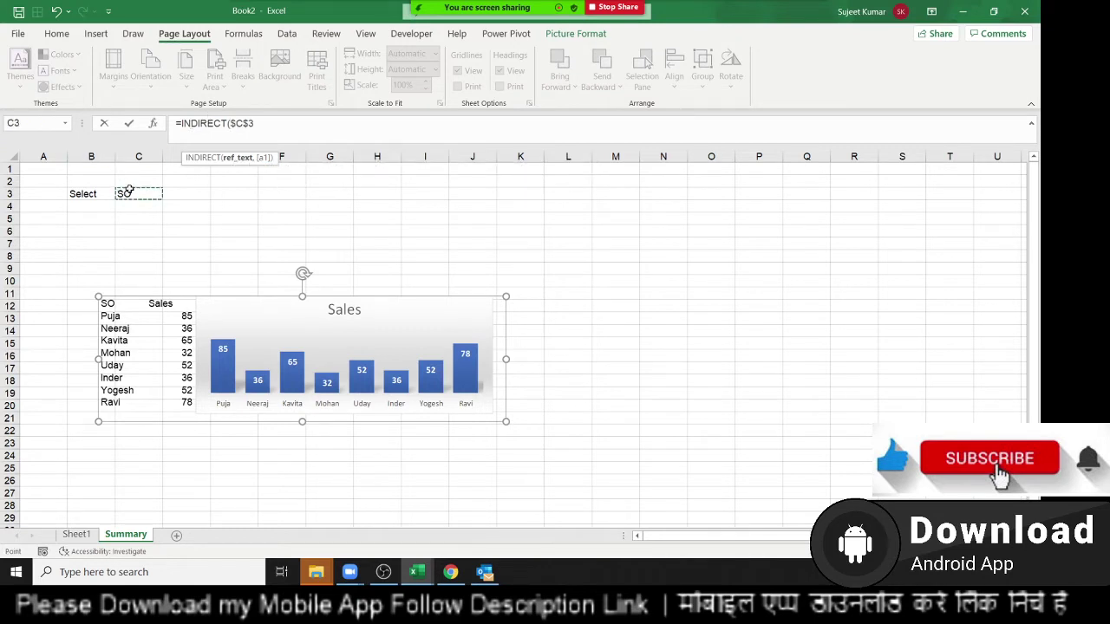
type(")")
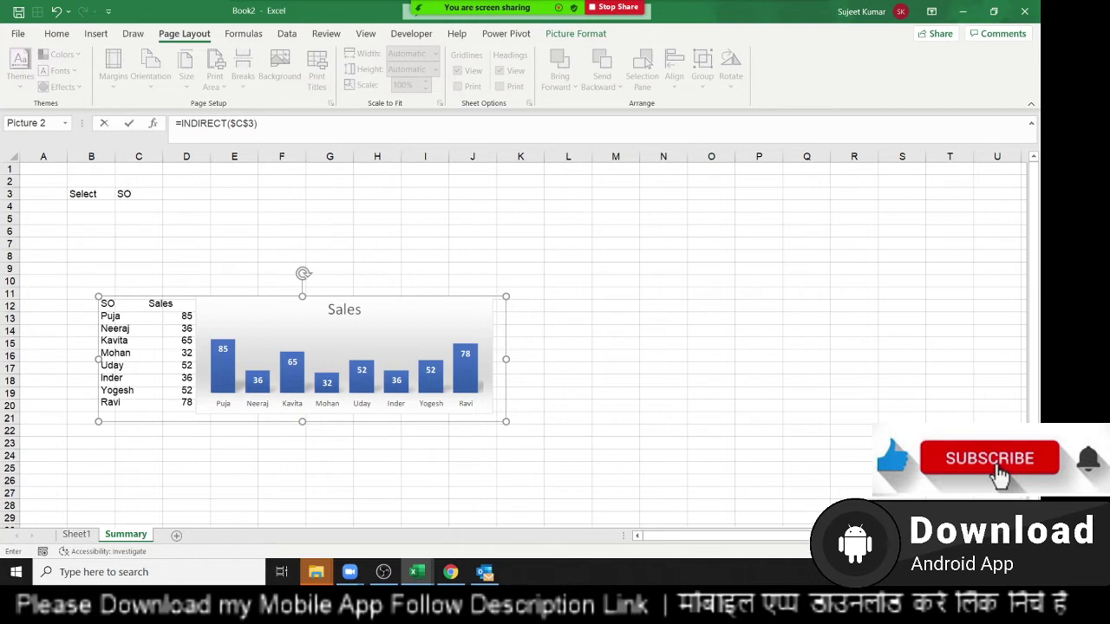
key("Return")
key("Return")
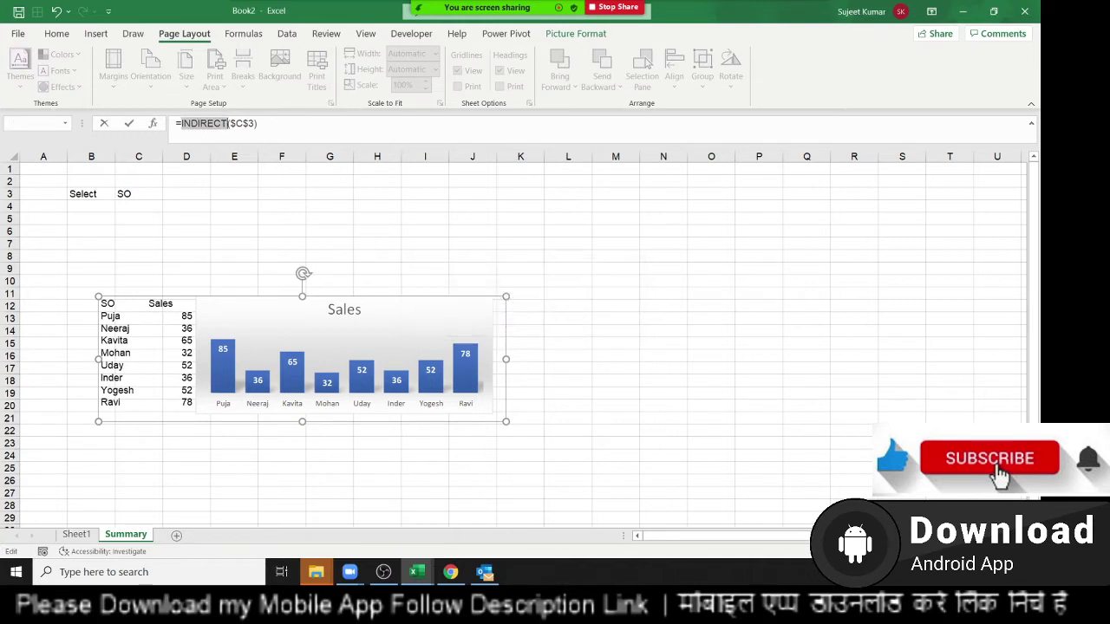
key("Return")
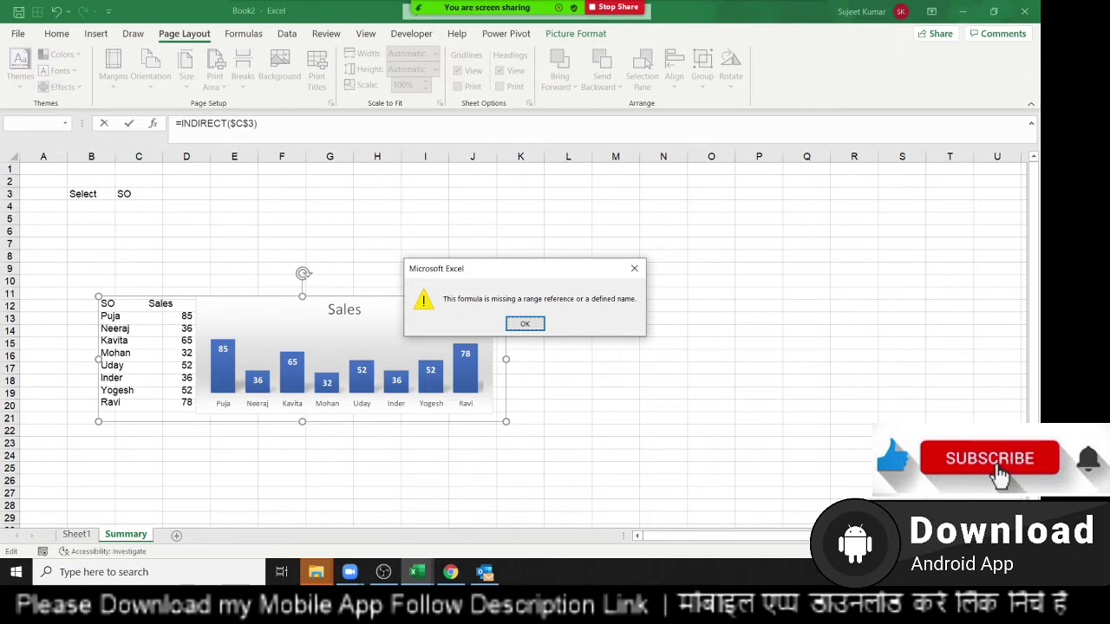
key("Return")
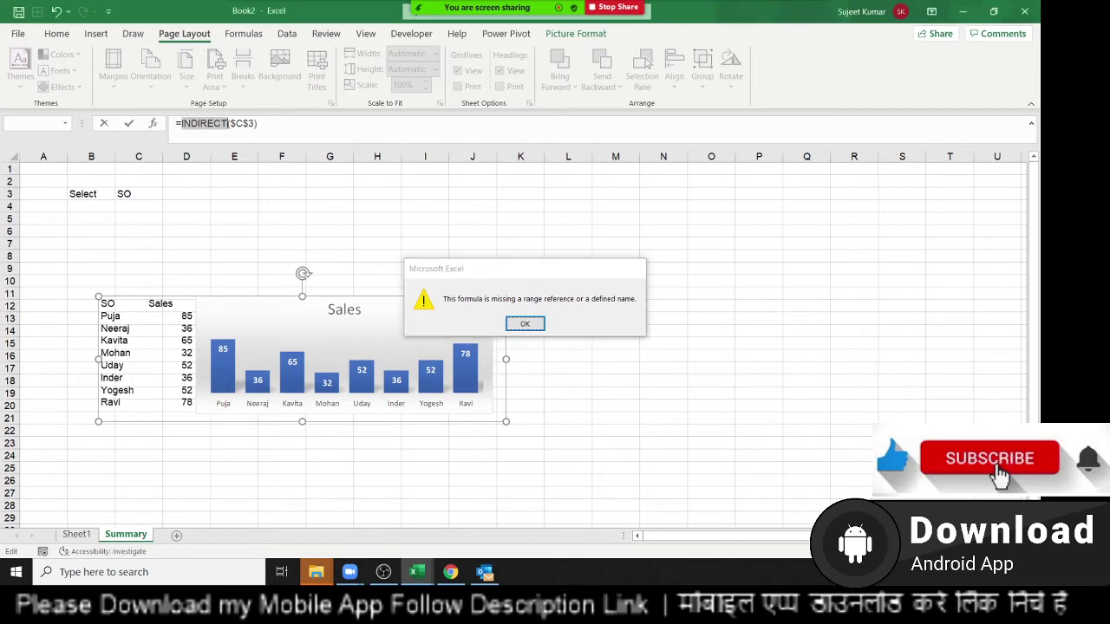
type("=SO")
key("Return")
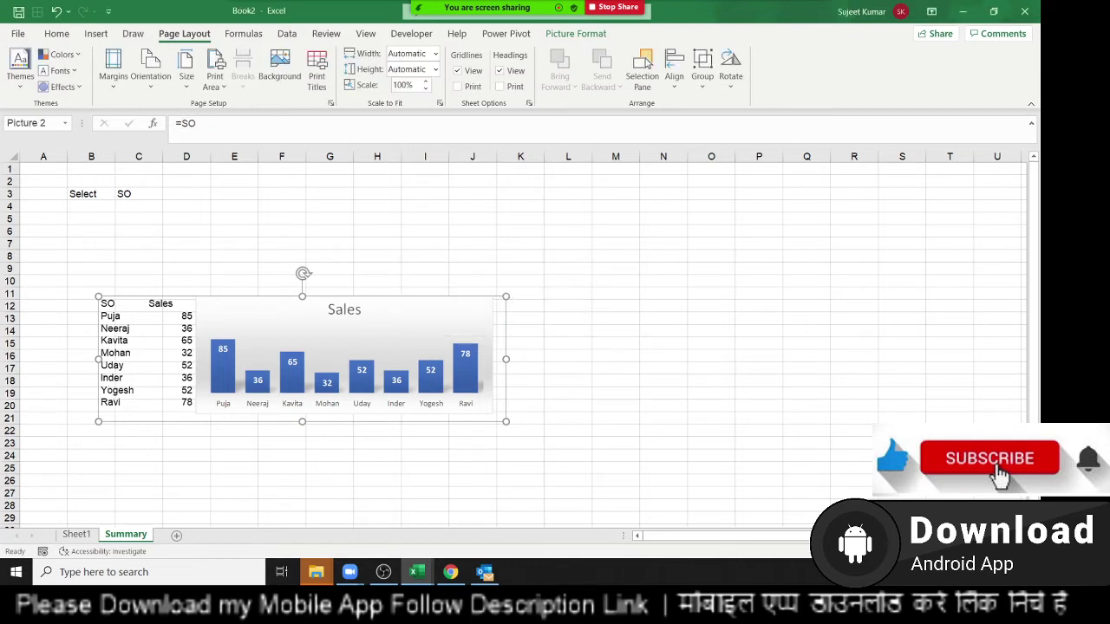
double_click(187, 124)
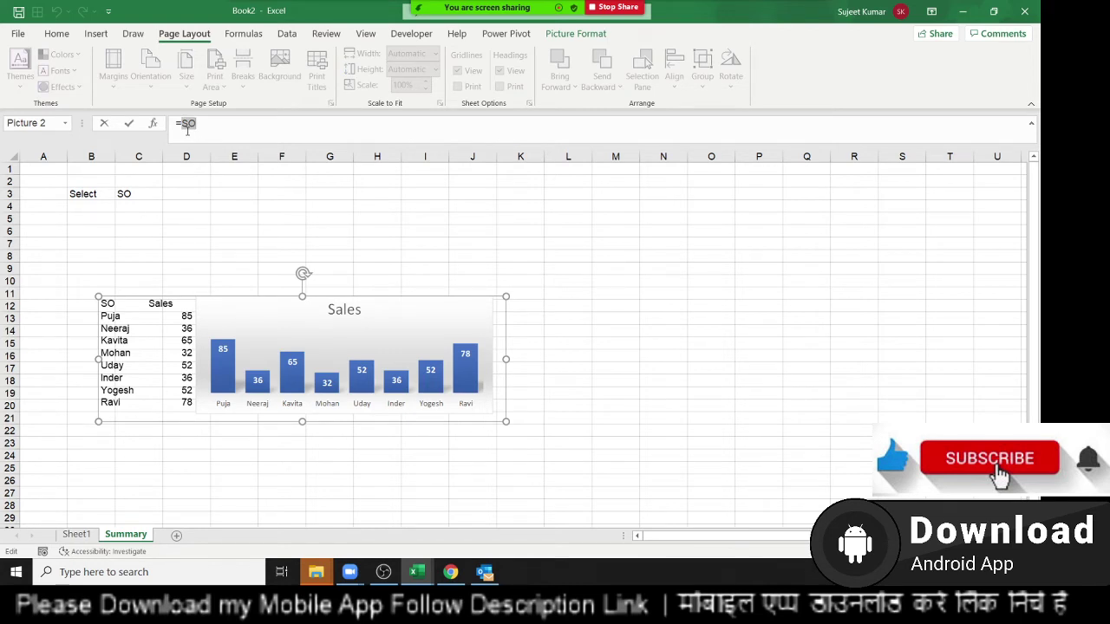
key("Escape")
left_click(295, 207)
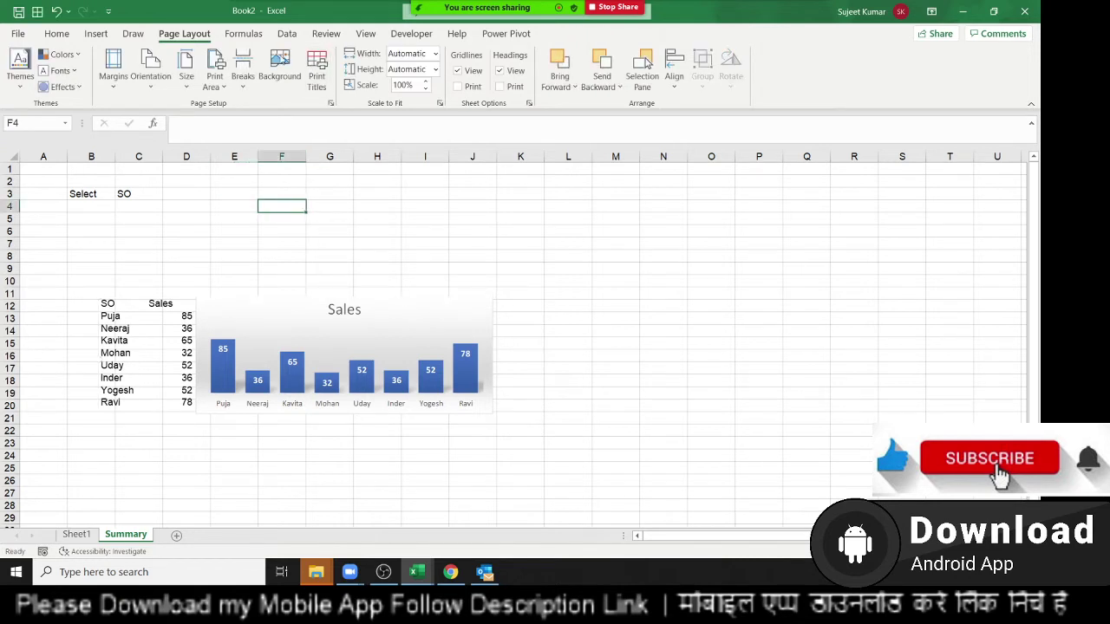
Define a workbook name SH referring to =INDIRECT(Summary!$C$3)
left_click(244, 33)
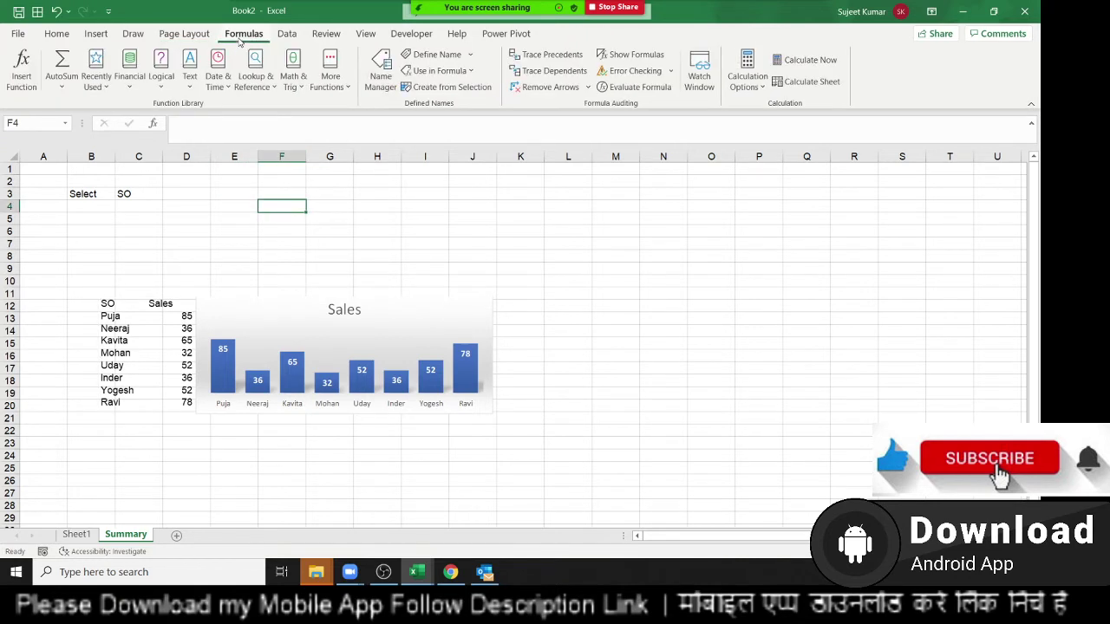
left_click(433, 54)
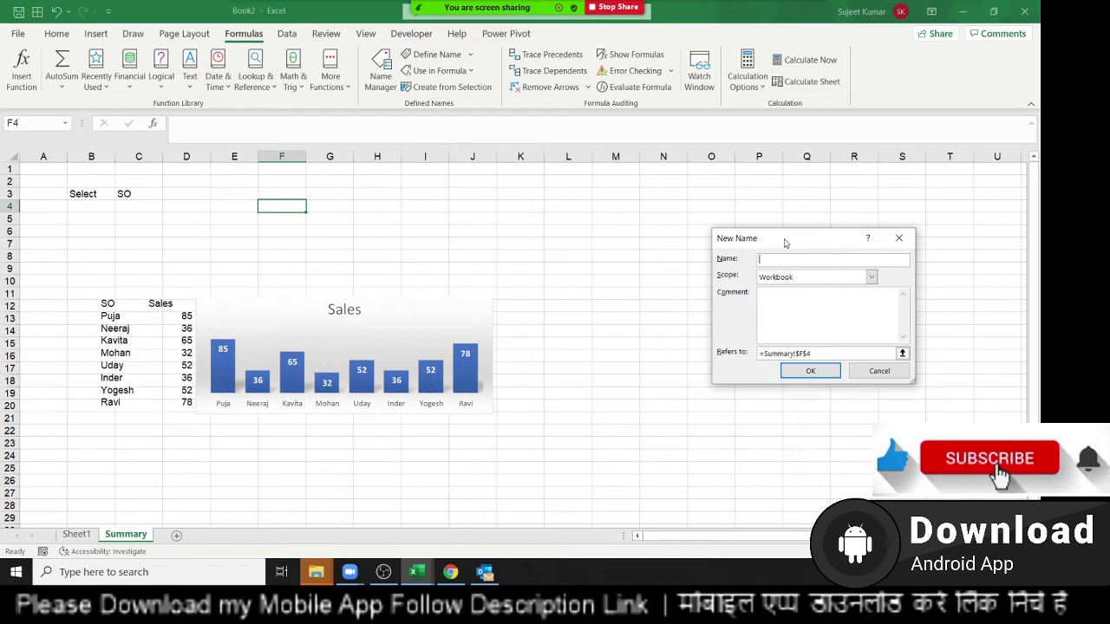
left_click_drag(786, 242, 630, 233)
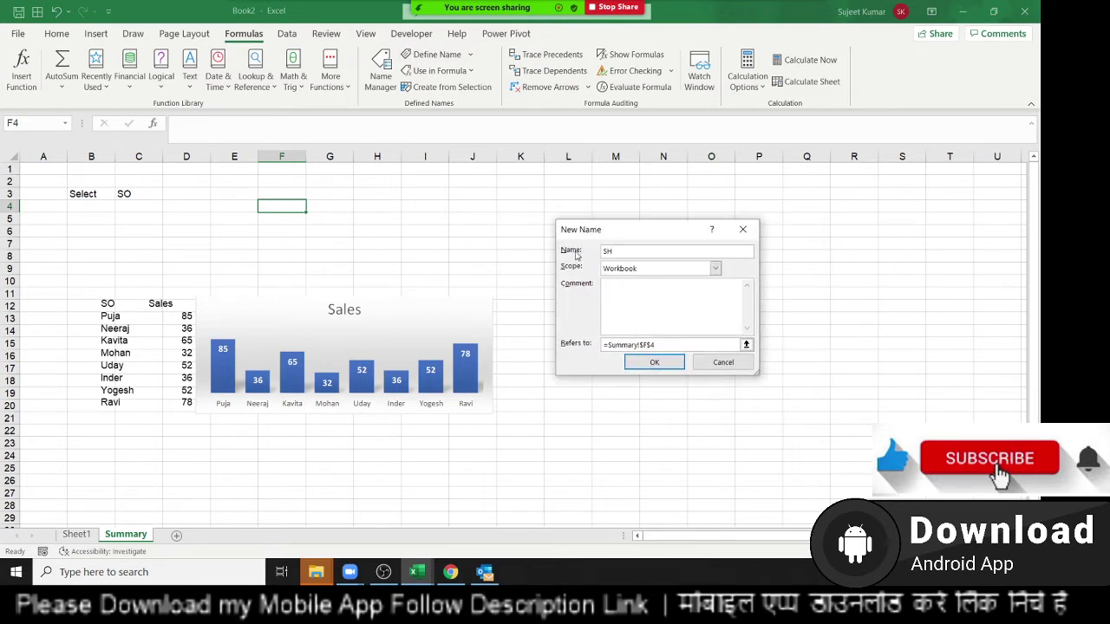
left_click(607, 345)
key("BackSpace")
key("BackSpace")
key("BackSpace")
type("=indirect(")
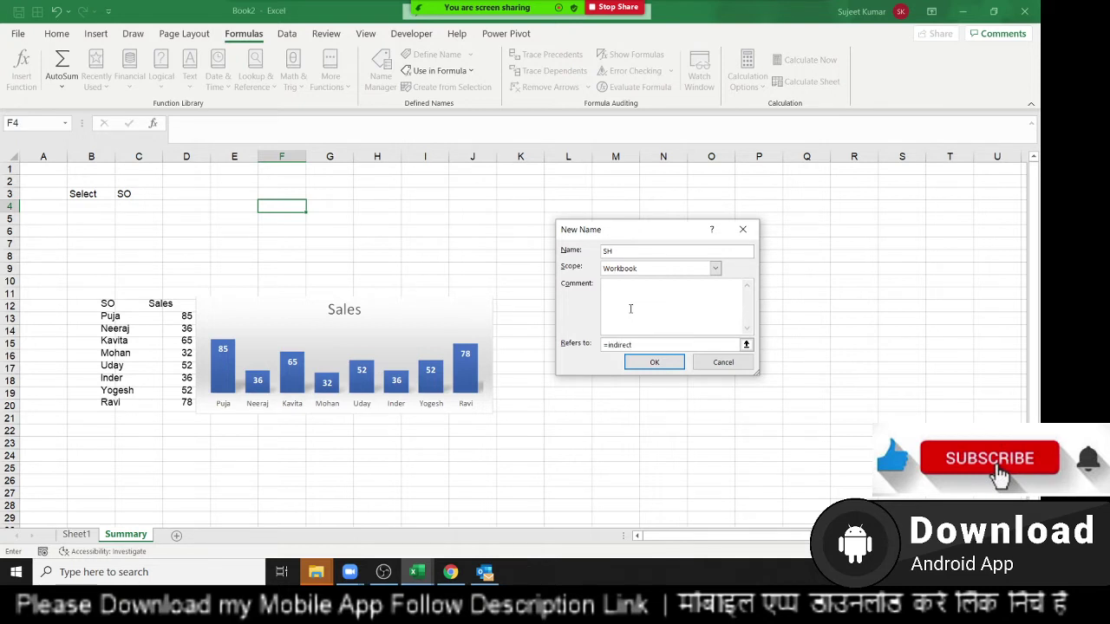
left_click(126, 195)
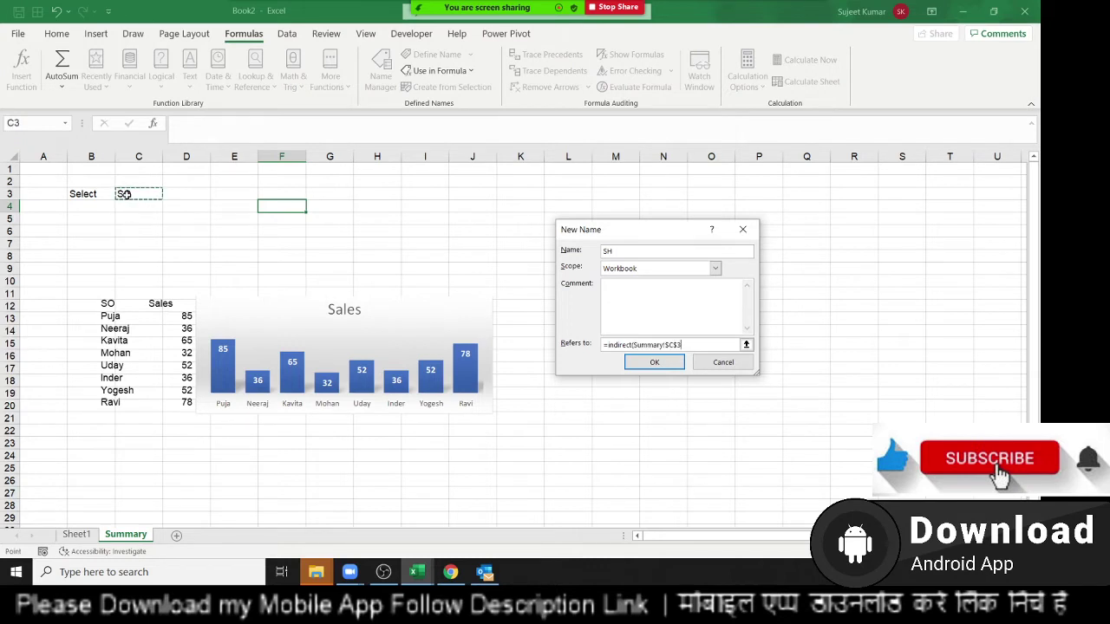
type(")")
left_click(643, 364)
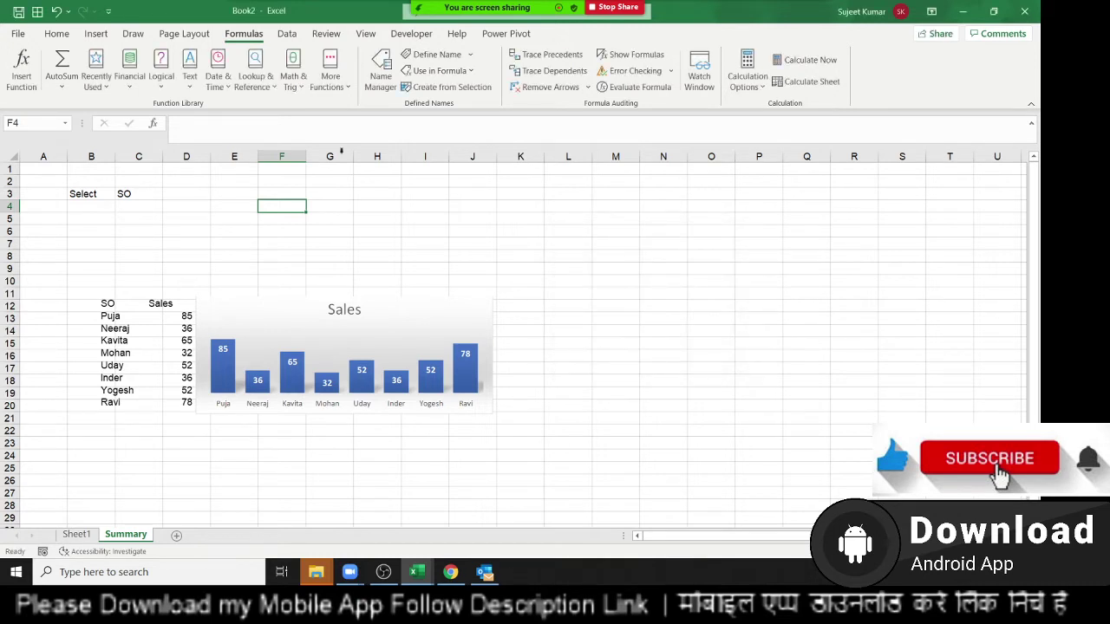
Check in Name Manager which range the SO name refers to
left_click(381, 74)
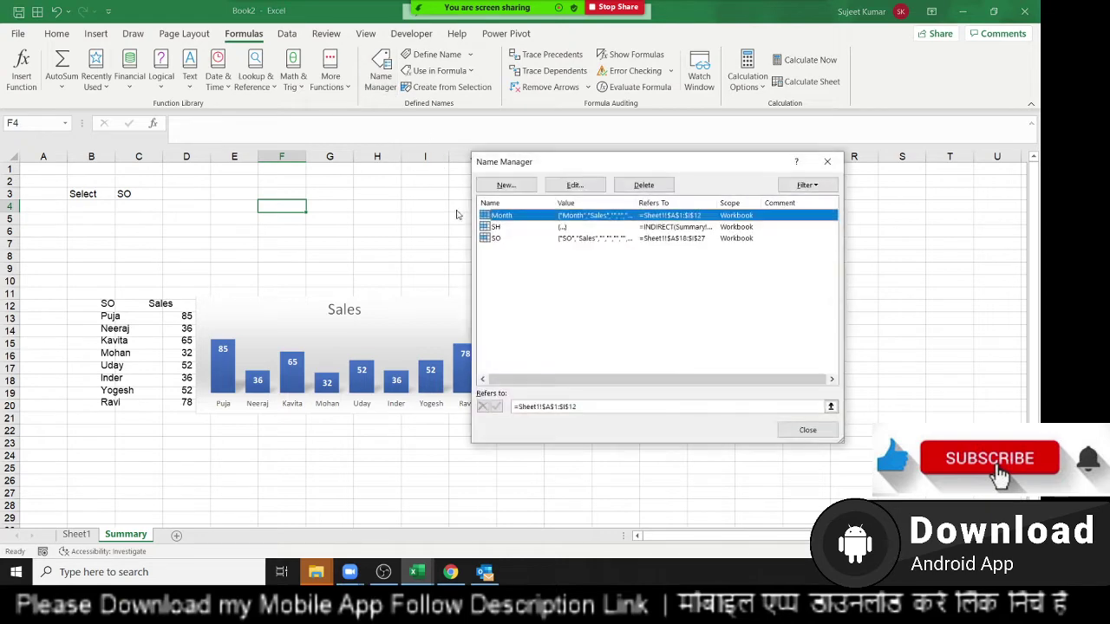
left_click(499, 239)
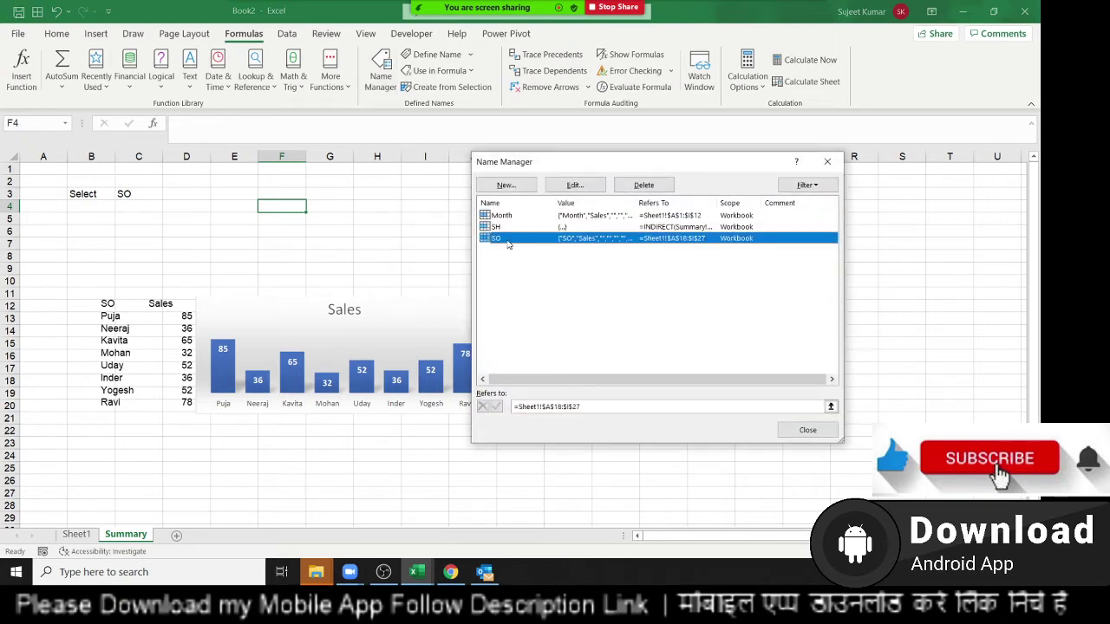
left_click(535, 407)
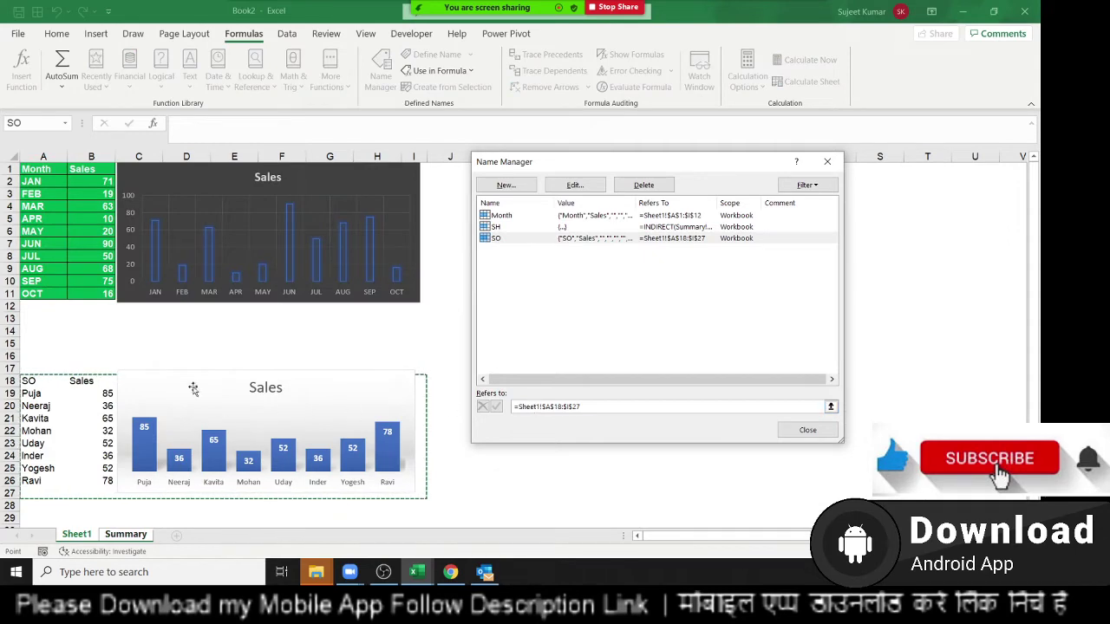
left_click(828, 162)
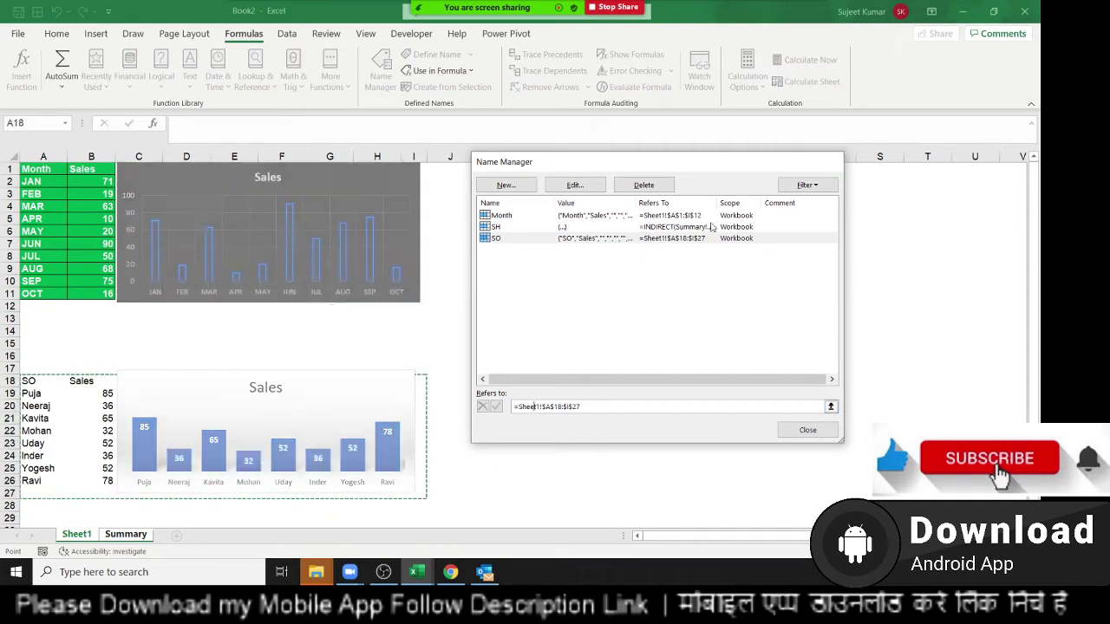
Change the linked table-and-chart picture's formula from =SO to =SH
left_click(304, 320)
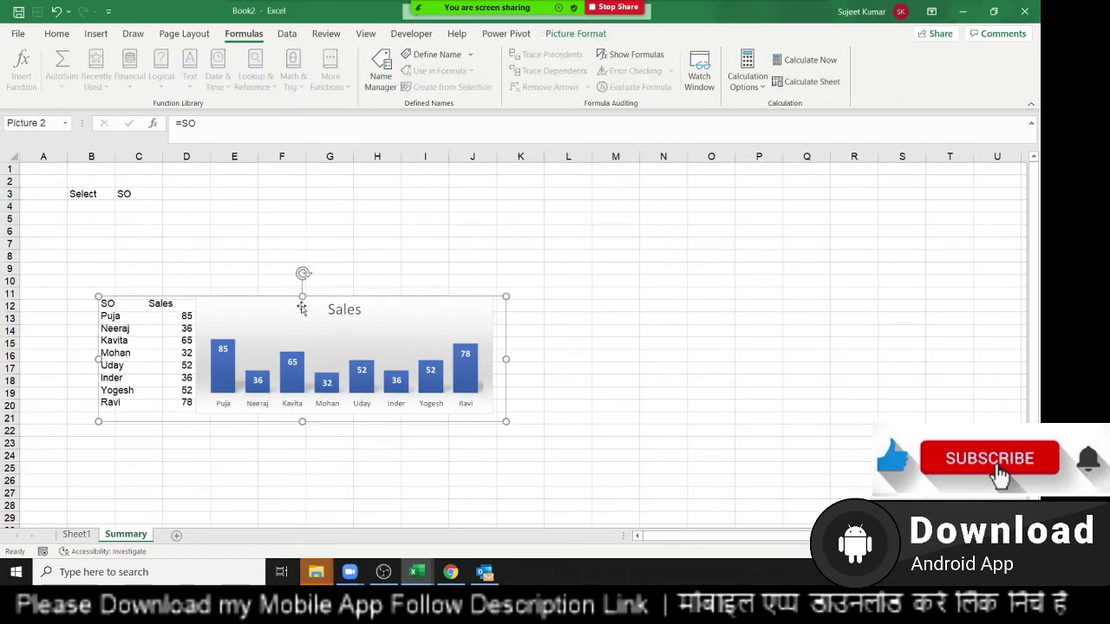
left_click(186, 123)
double_click(188, 124)
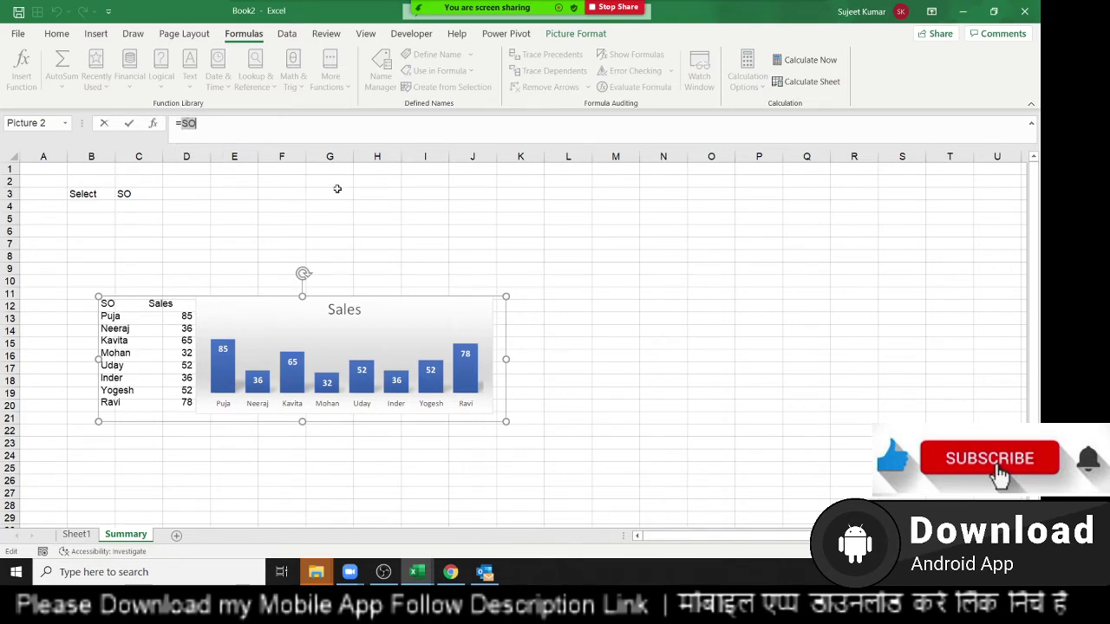
type("sh")
key("Return")
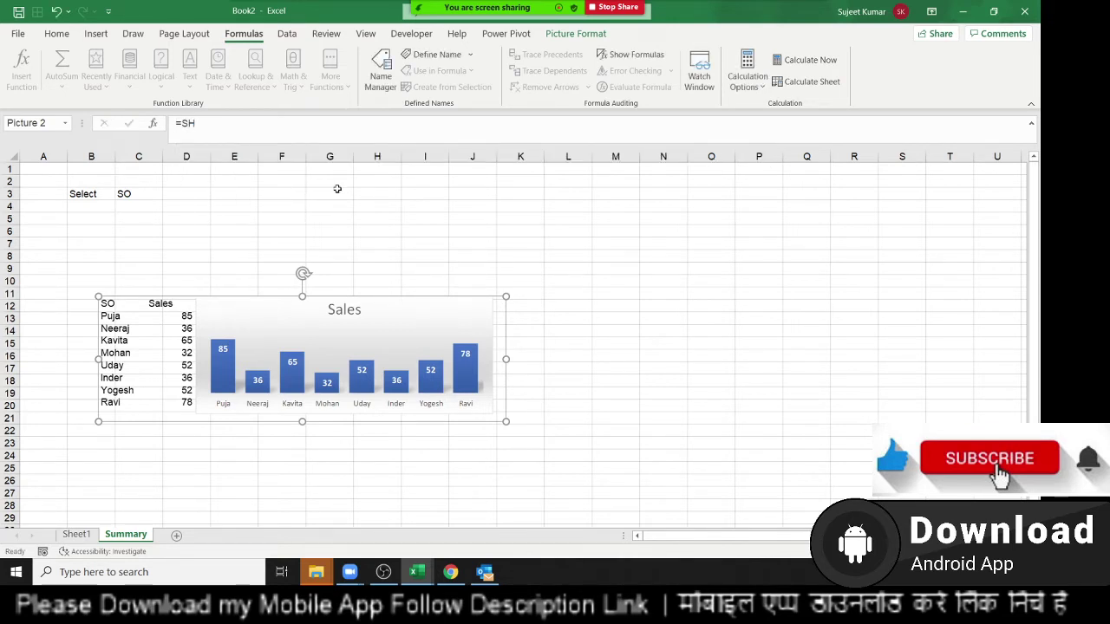
left_click(148, 194)
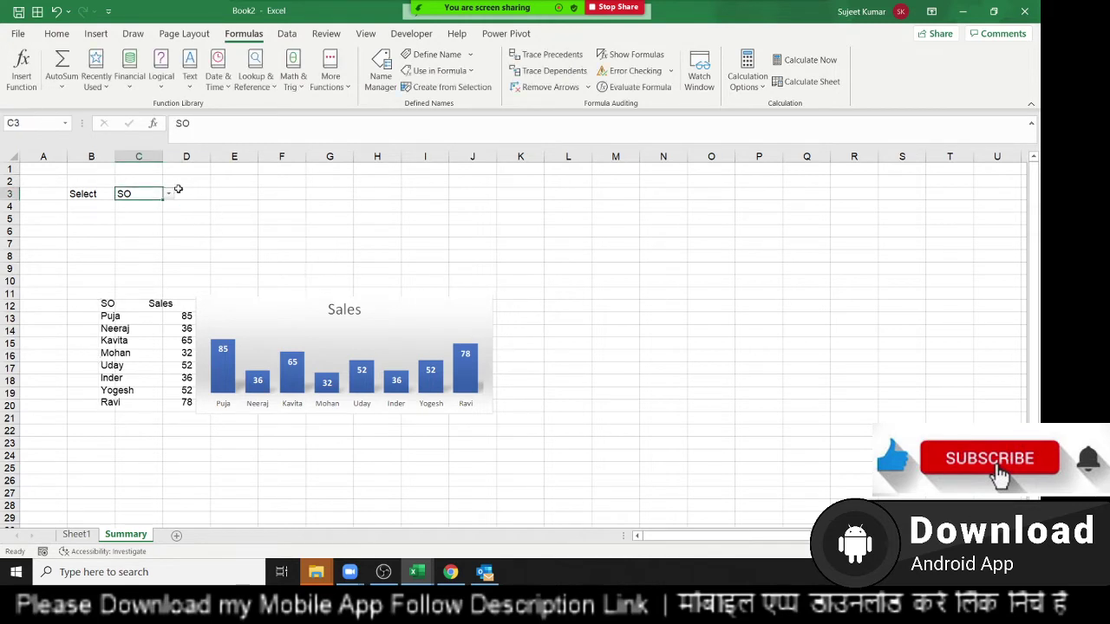
Toggle cell C3 between Month and SO repeatedly to watch the table and chart swap
left_click(170, 195)
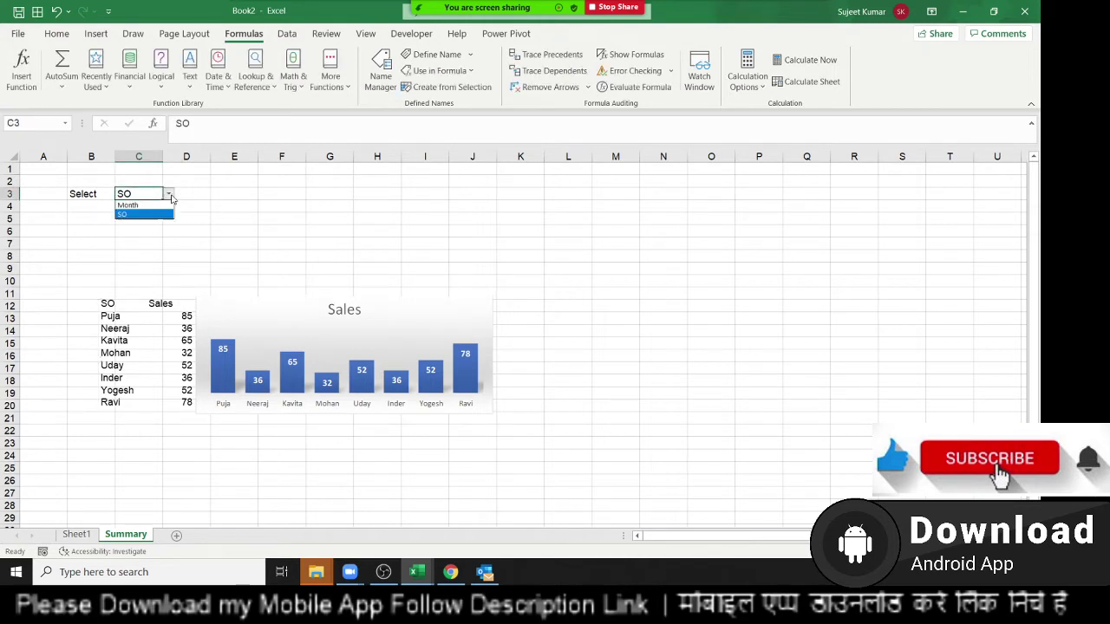
left_click(143, 207)
left_click(169, 194)
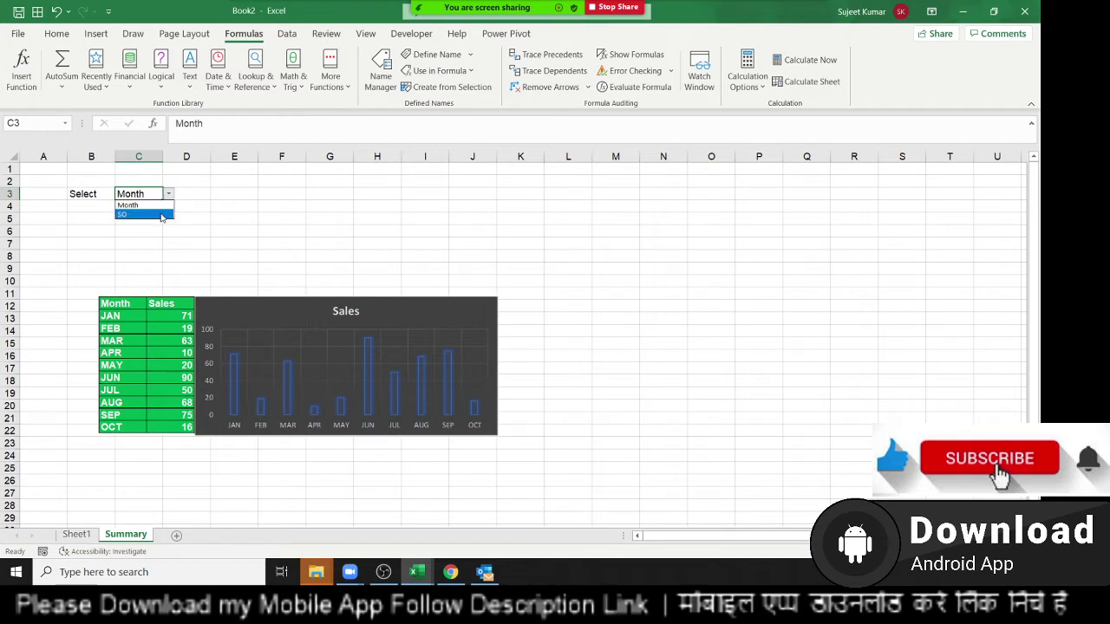
left_click(160, 213)
left_click(169, 194)
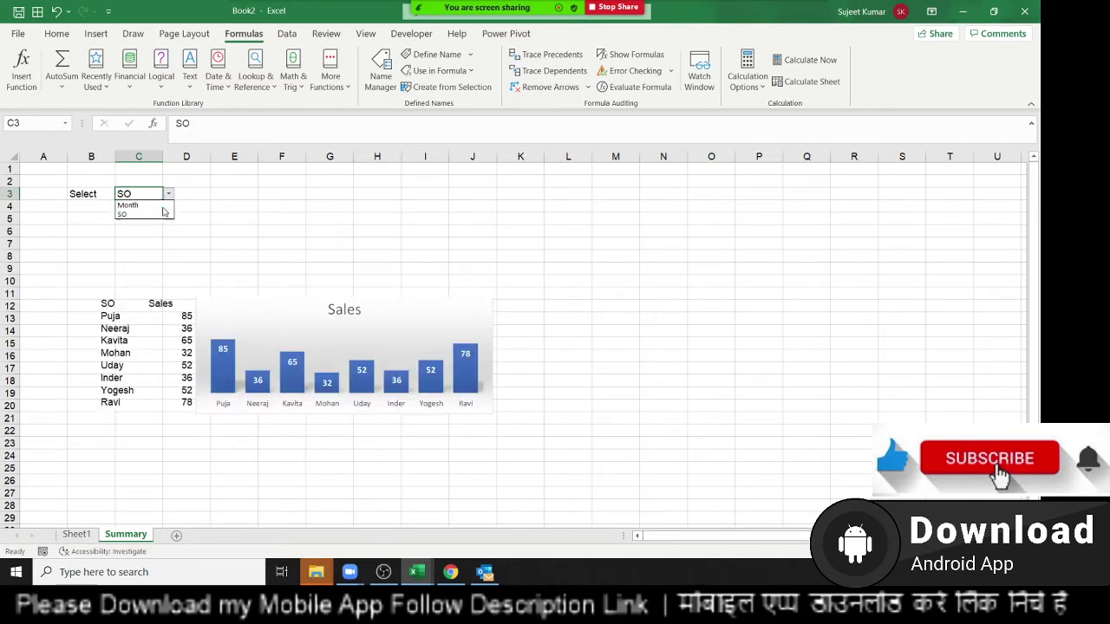
left_click(165, 208)
left_click(169, 195)
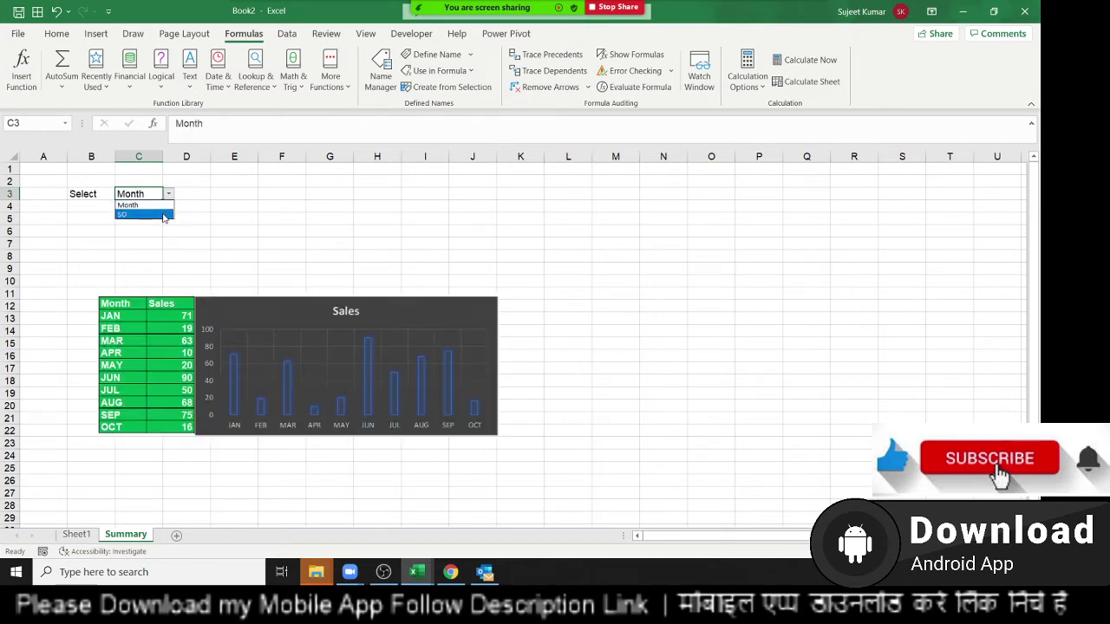
left_click(162, 213)
left_click(169, 194)
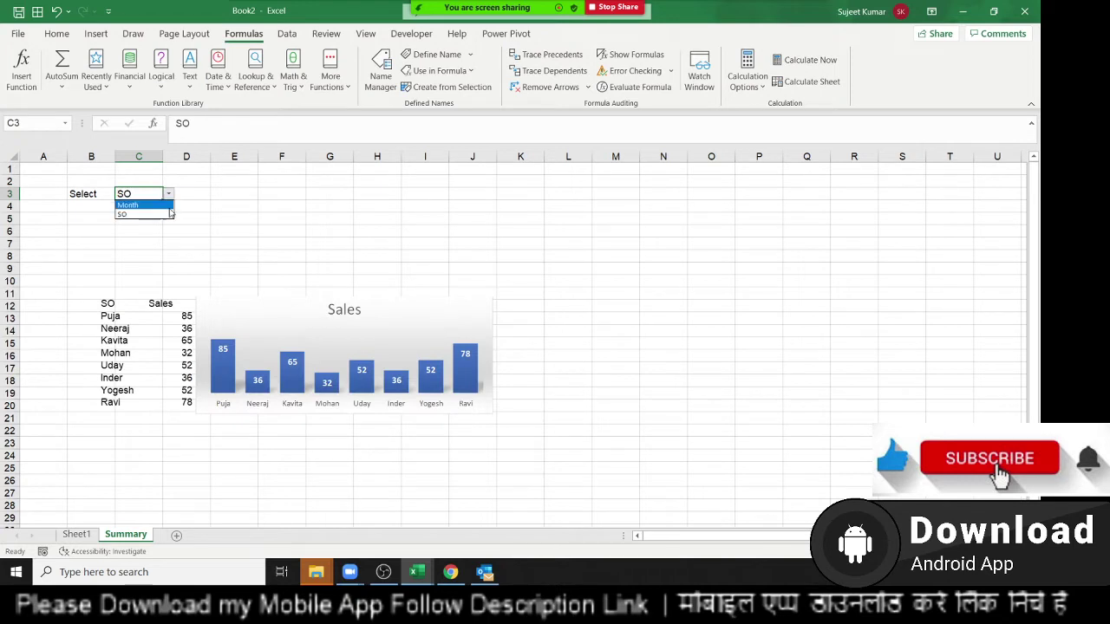
left_click(169, 207)
Set C3 back to SO and bring up the Zoom meeting participants list
left_click(170, 204)
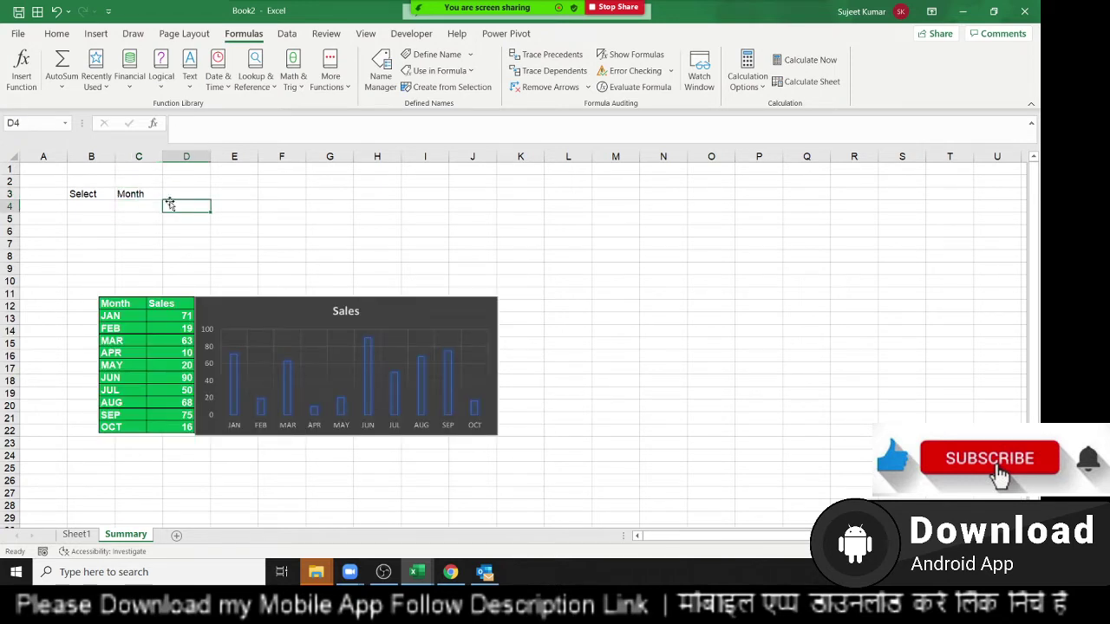
left_click(148, 192)
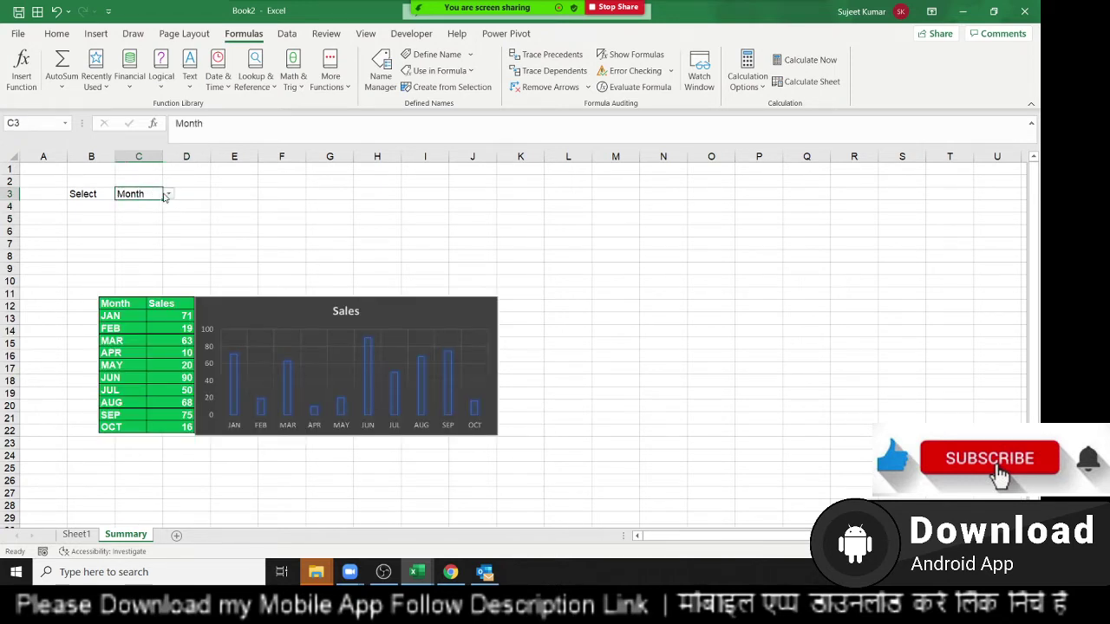
left_click(167, 197)
left_click(161, 215)
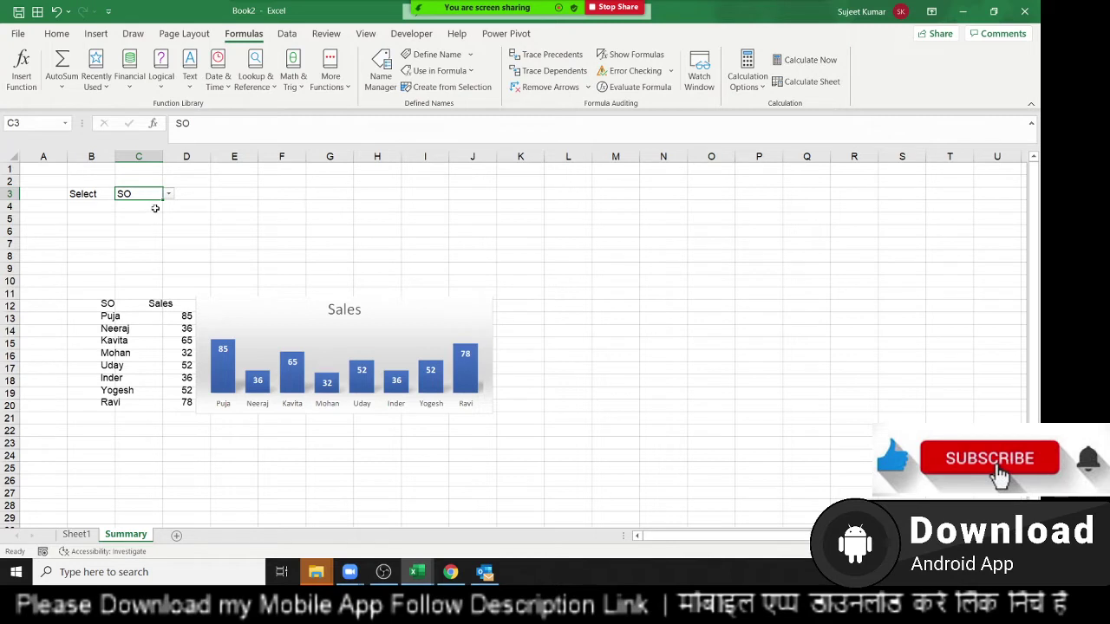
left_click(487, 11)
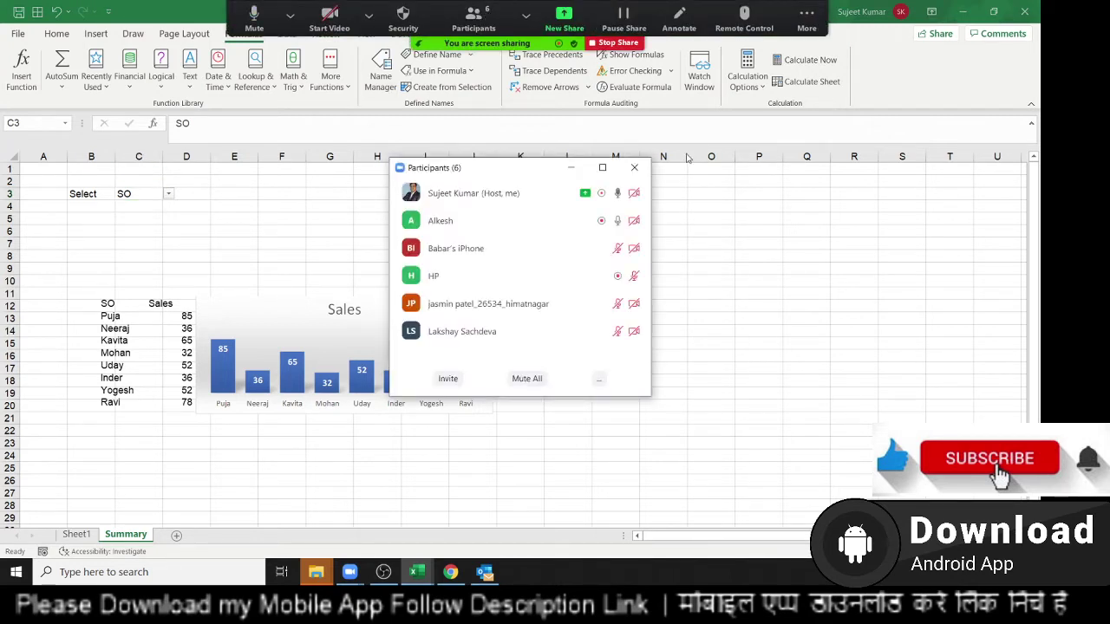
Close the Zoom participants list and return to Excel's Home ribbon
left_click(636, 168)
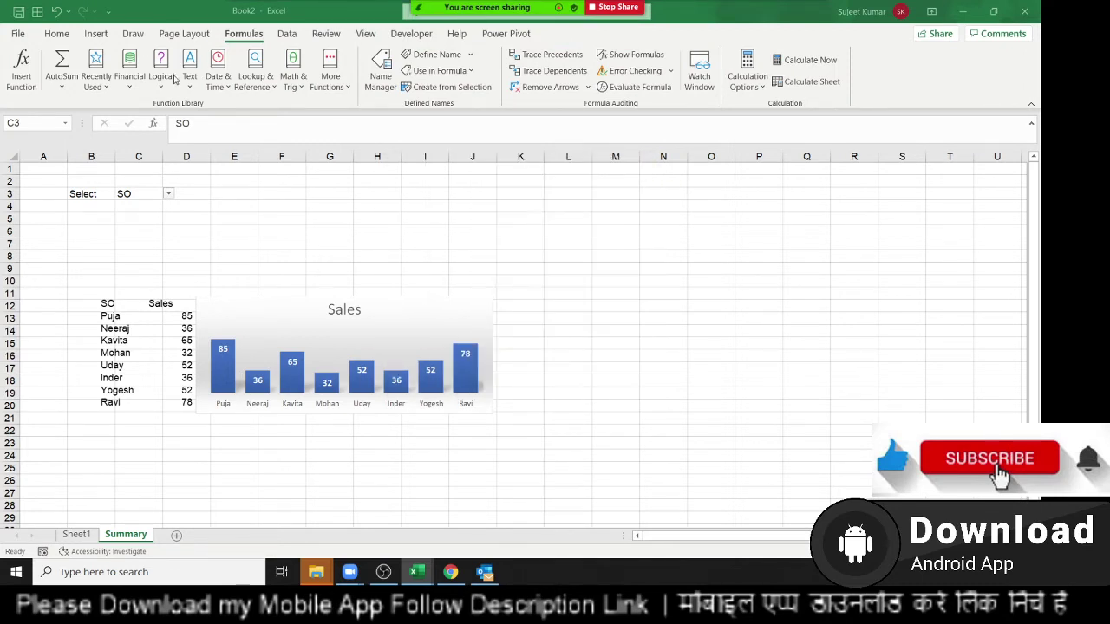
left_click(45, 34)
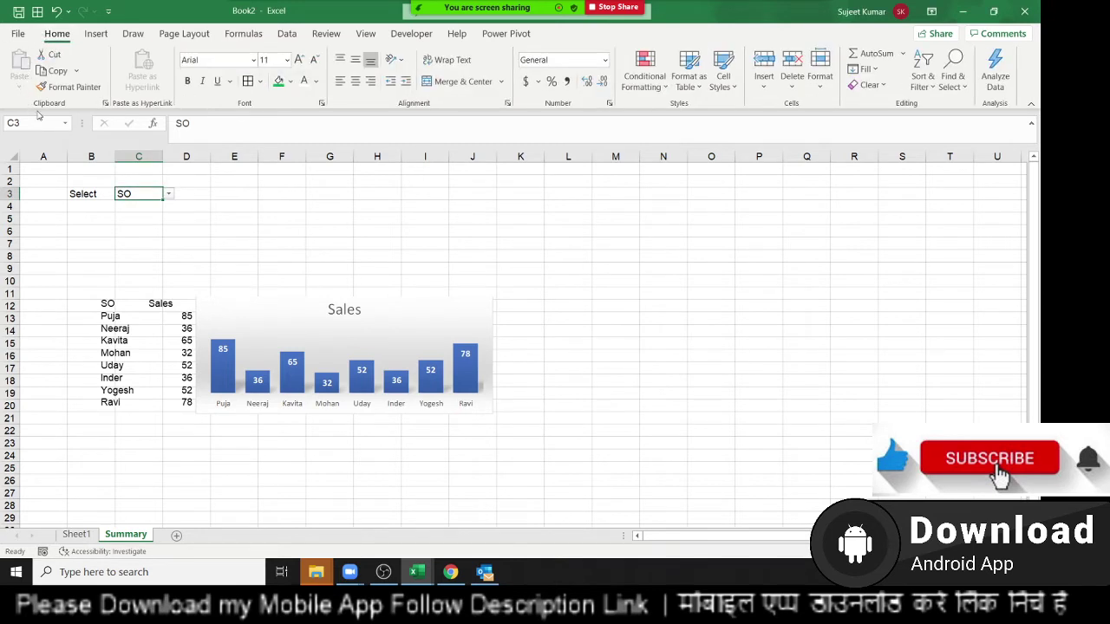
Copy Sheet1's A1:I12 monthly table and chart, then add a new blank Sheet3 after Summary
left_click(76, 534)
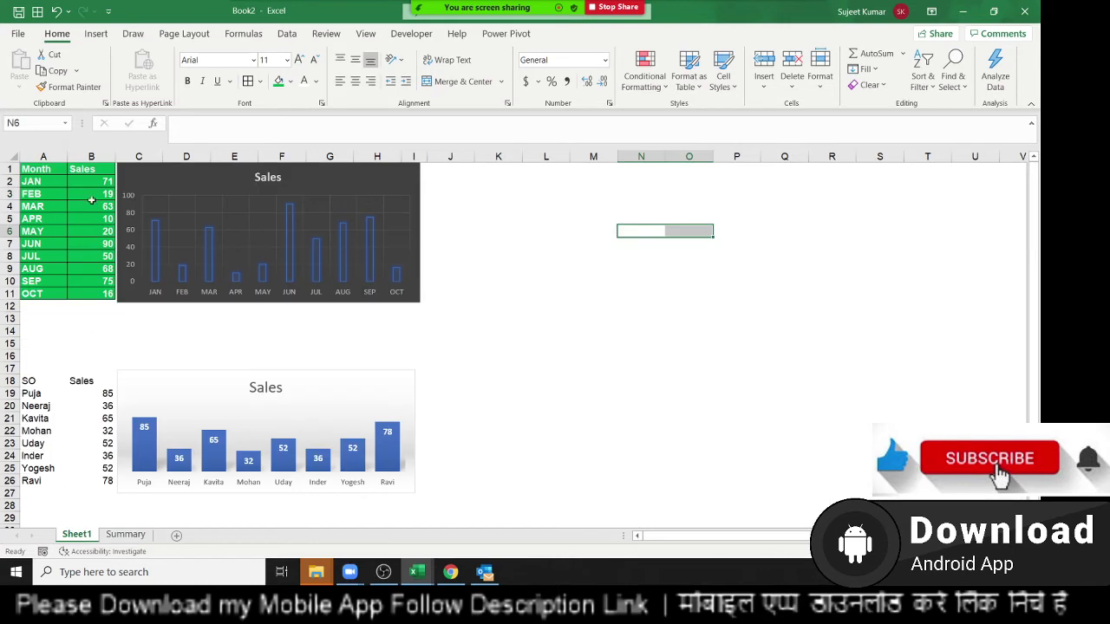
mouse_move(31, 171)
left_mouse_down()
mouse_move(283, 236)
mouse_move(415, 308)
left_mouse_up()
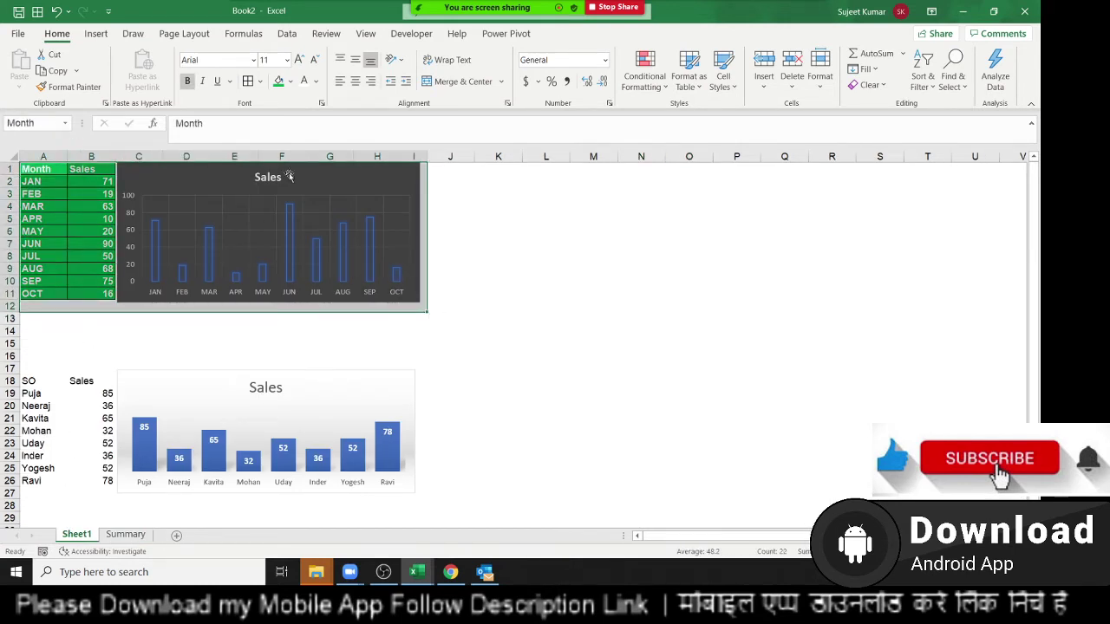
key("ctrl+c")
left_click(542, 268)
left_click(18, 90)
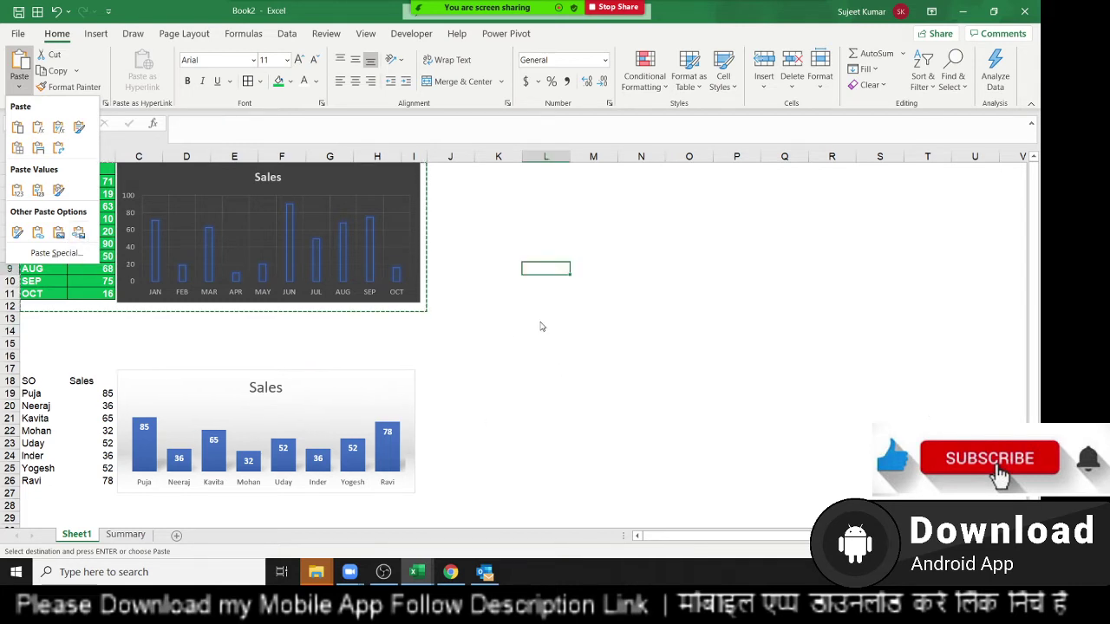
left_click(535, 321)
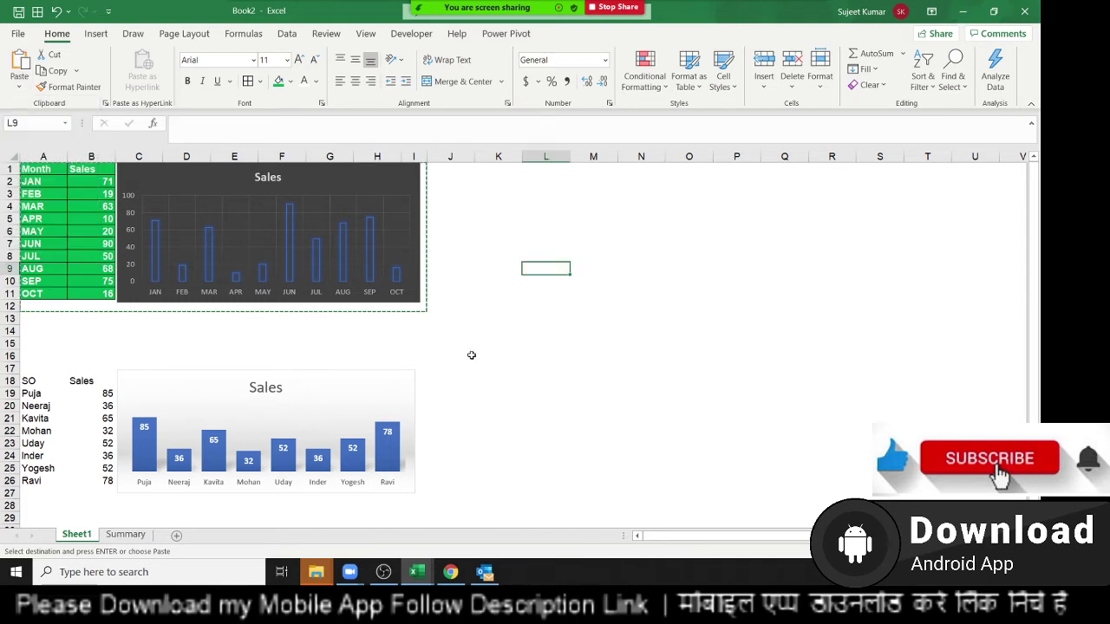
left_click(125, 534)
left_click(196, 536)
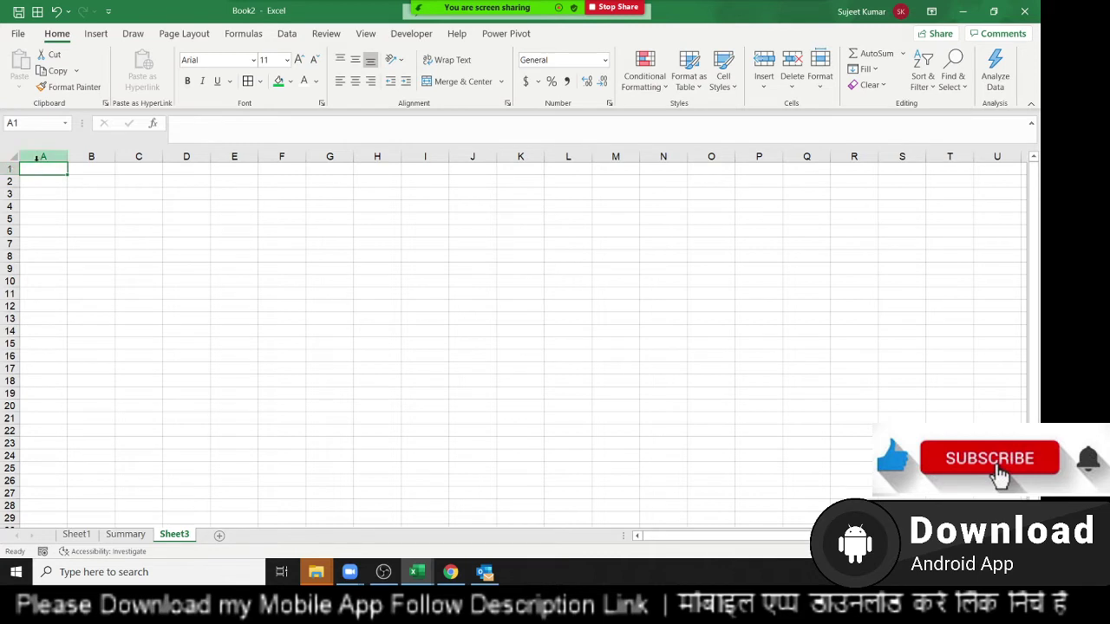
Make rows 1–5 of Sheet3 taller, undoing an oversized first attempt on rows 1–13
left_click(12, 169)
left_click_drag(11, 169, 11, 341)
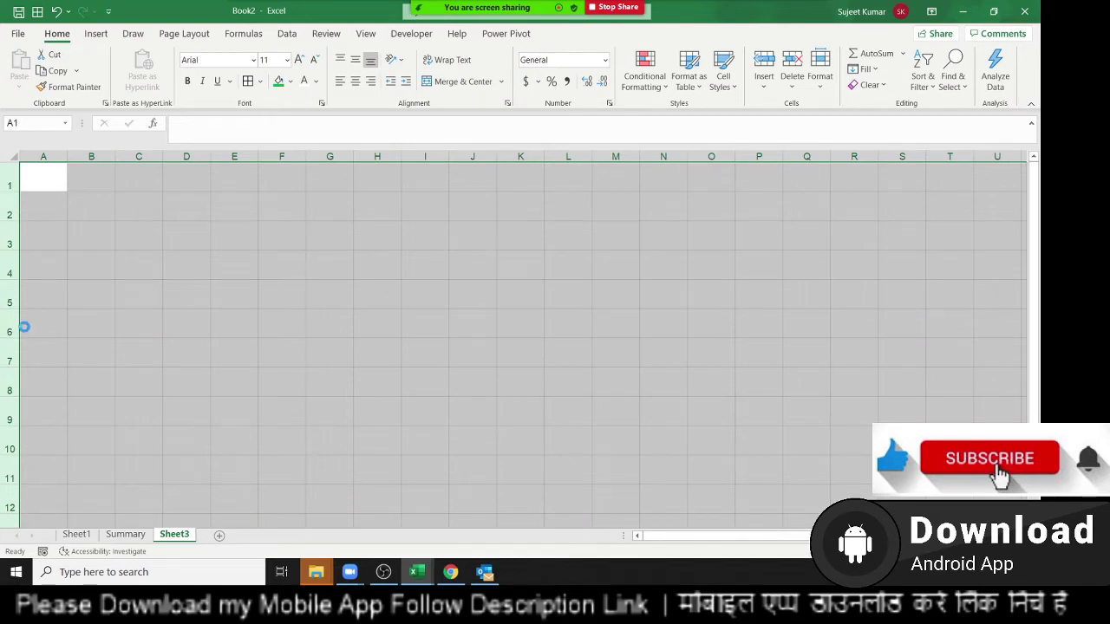
key("ctrl+z")
left_click(104, 255)
left_click_drag(10, 169, 3, 249)
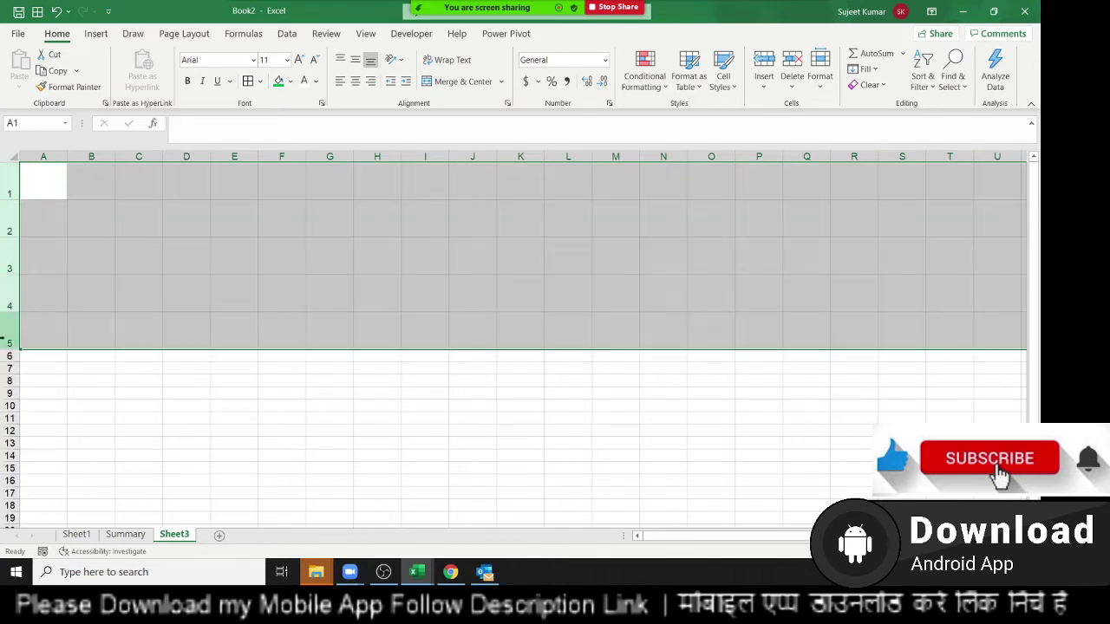
left_click_drag(11, 350, 11, 357)
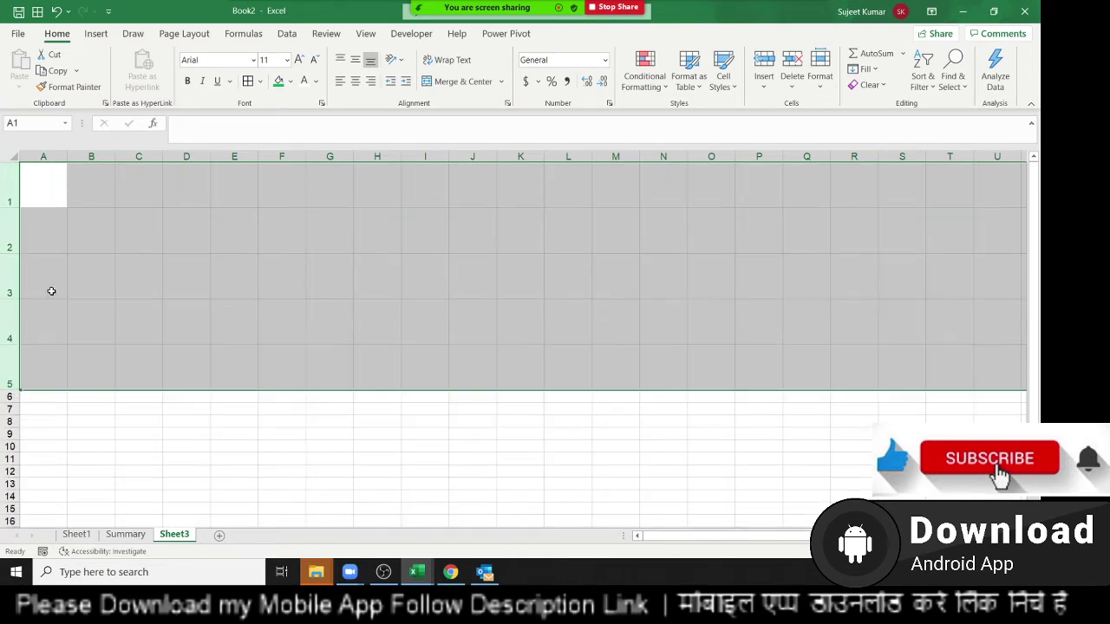
left_click(97, 274)
Widen column B and recheck the enlarged rows 1–5
left_click_drag(57, 149, 138, 161)
left_click(106, 174)
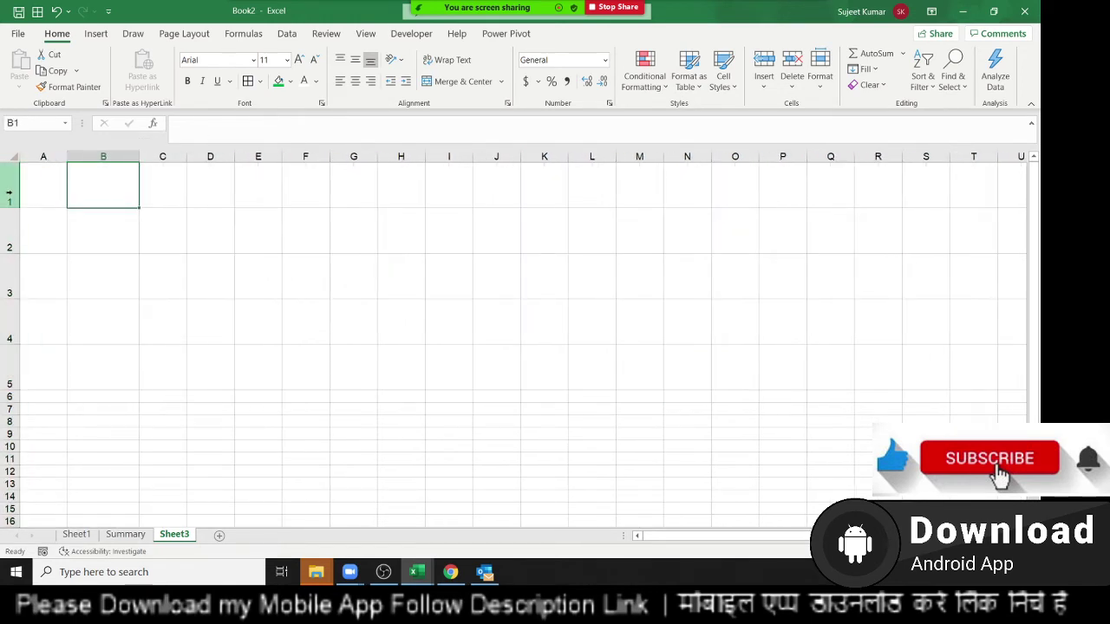
left_click_drag(9, 186, 8, 401)
left_click(111, 295)
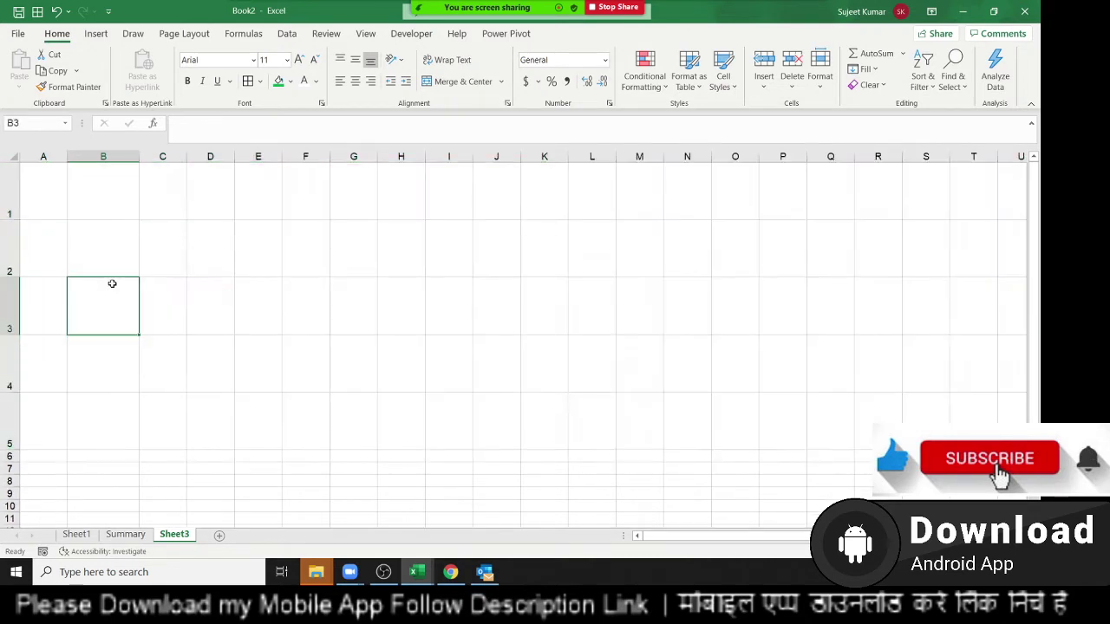
left_click(104, 193)
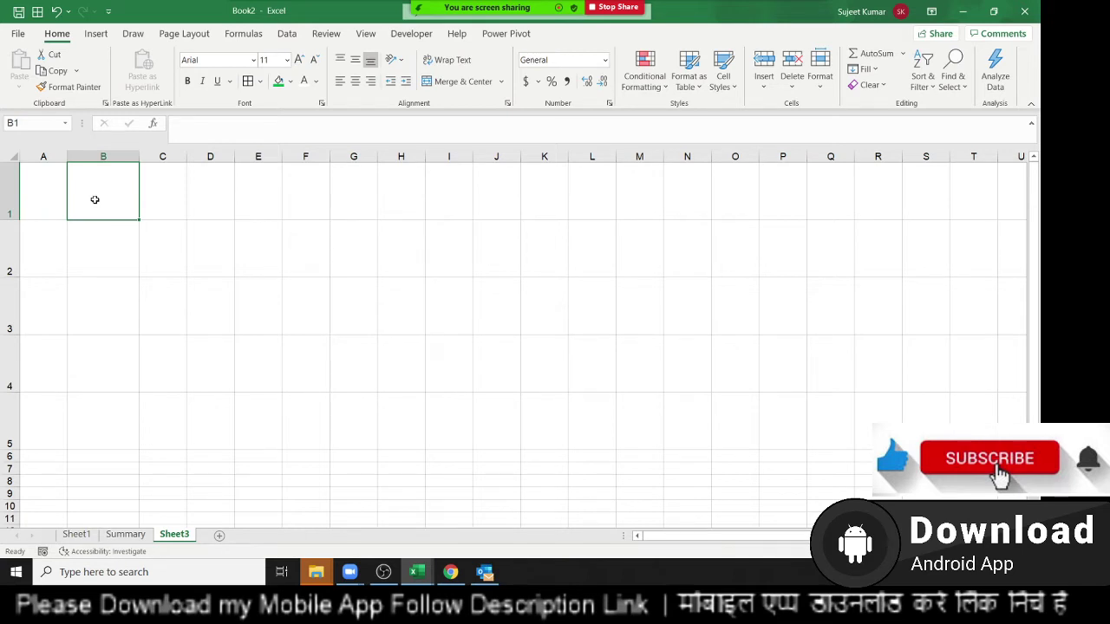
Enter the numbers 1, 2, 4 and 5 down column A starting at A1
left_click(38, 182)
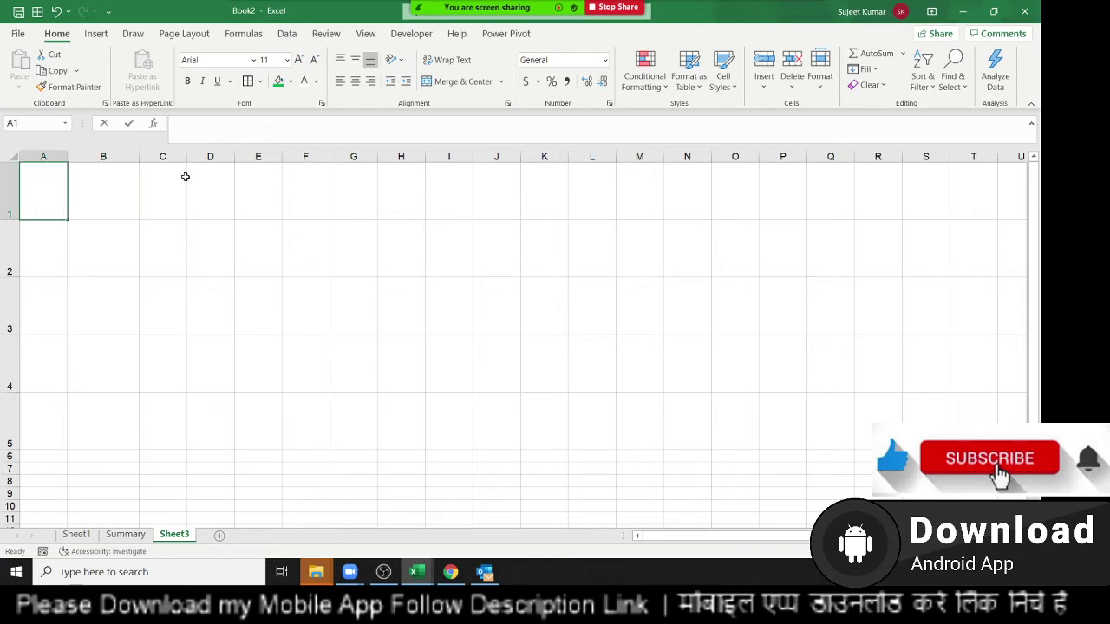
type("1")
key("Return")
type("2")
key("Return")
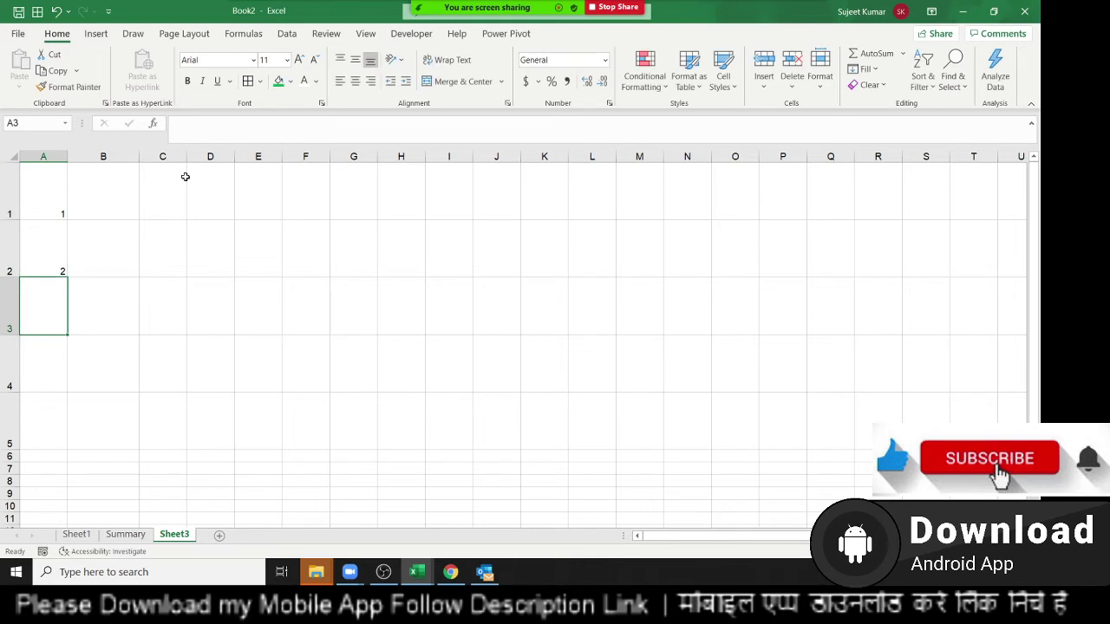
type("4")
key("Return")
type("5")
key("Return")
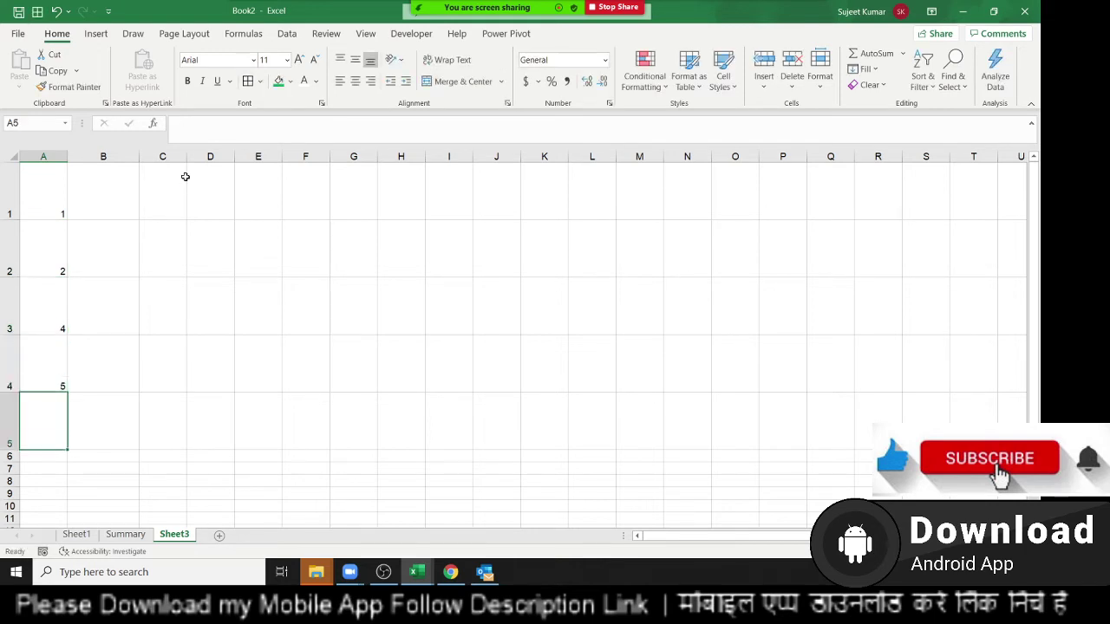
Correct A3 to 3, A4 to 4 and A5 to 5, then select cell B2
key("Up")
key("Up")
type("3")
key("Return")
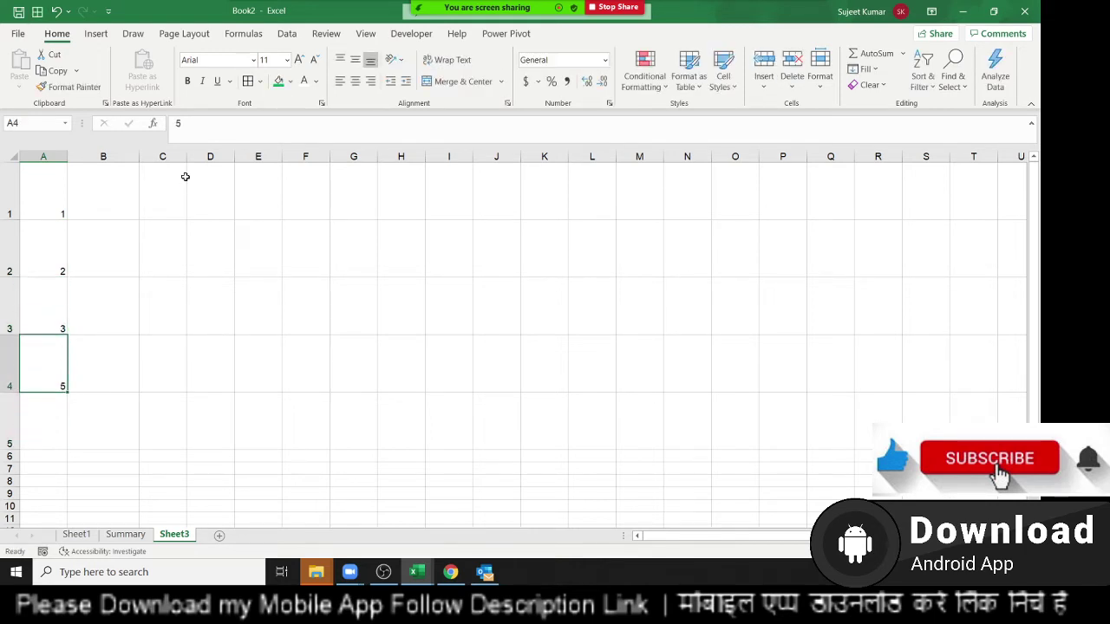
type("4")
key("Return")
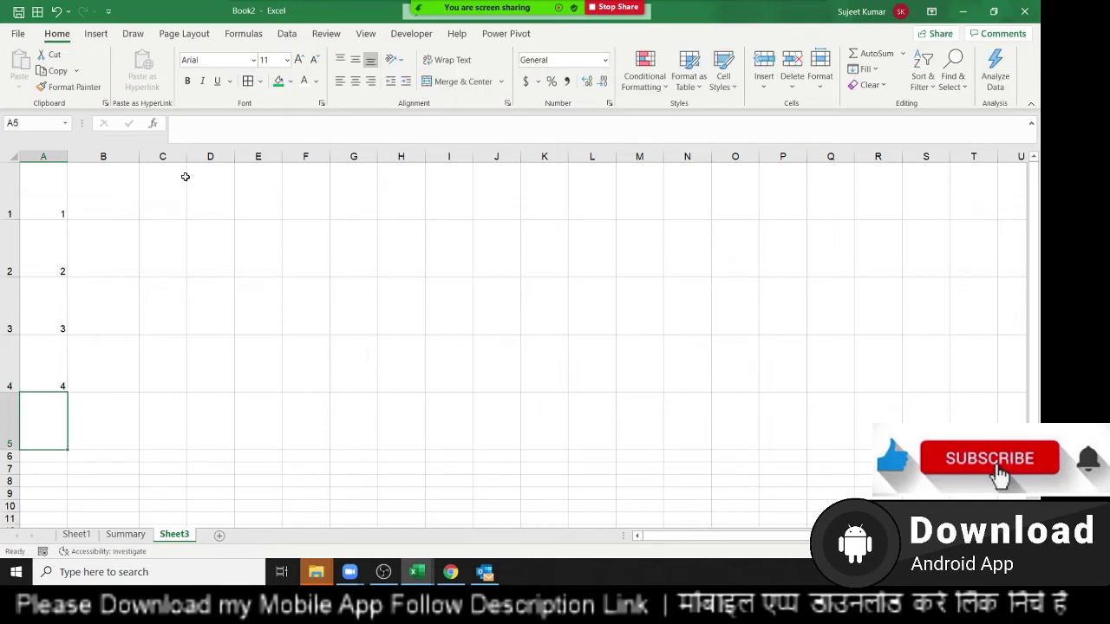
type("5")
key("Return")
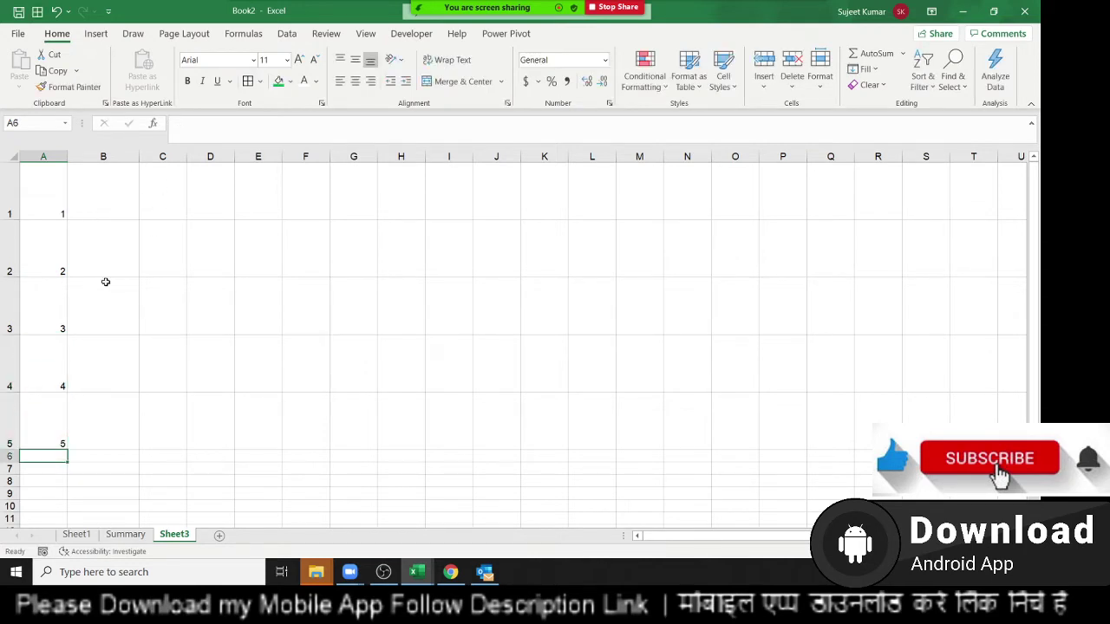
left_click(109, 184)
left_click(99, 264)
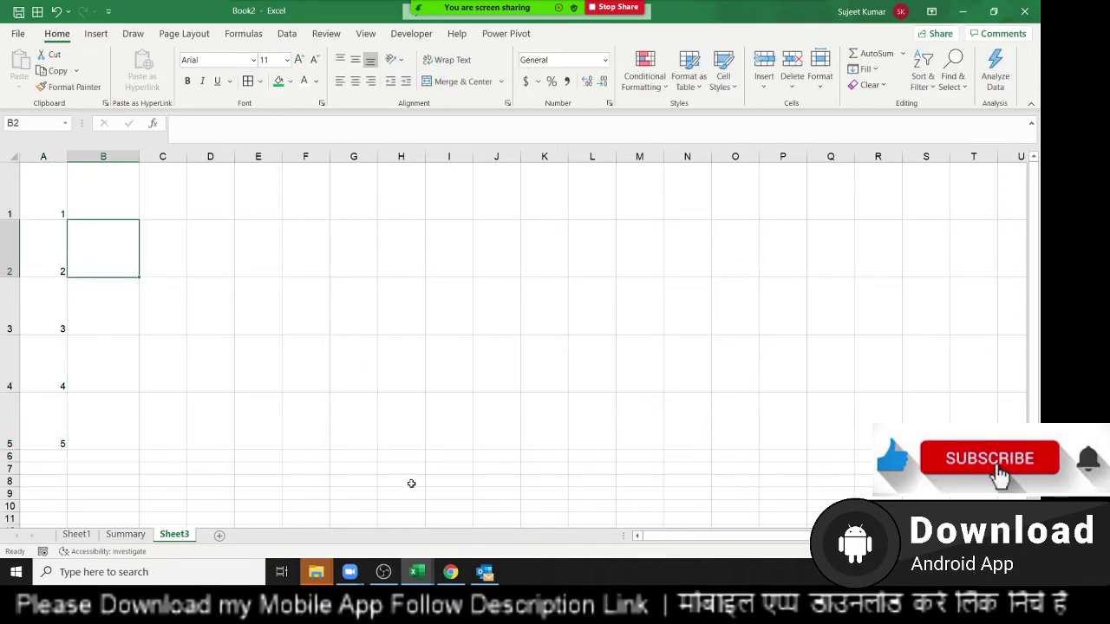
Open Google in a new Chrome tab and search Images for 'photo'
left_click(441, 581)
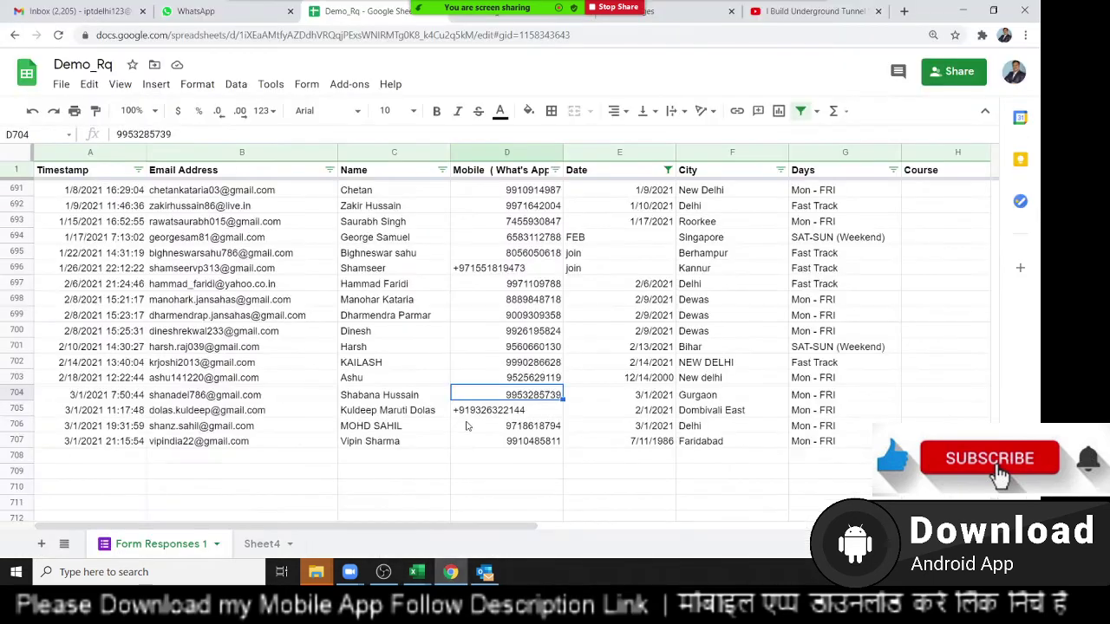
left_click(903, 11)
type("g")
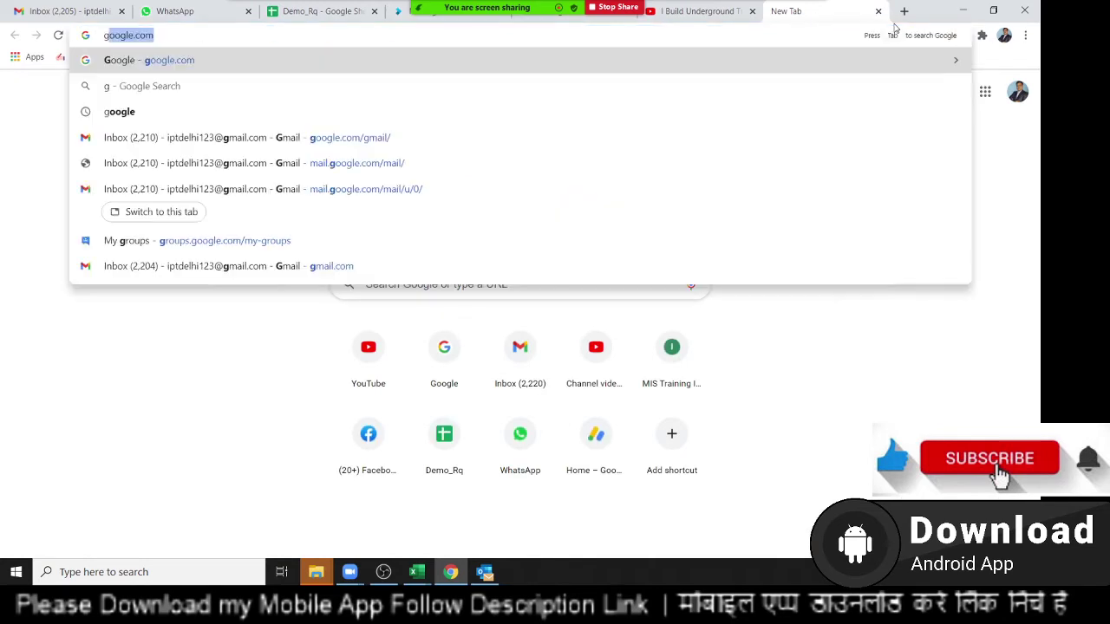
type("oo")
key("Return")
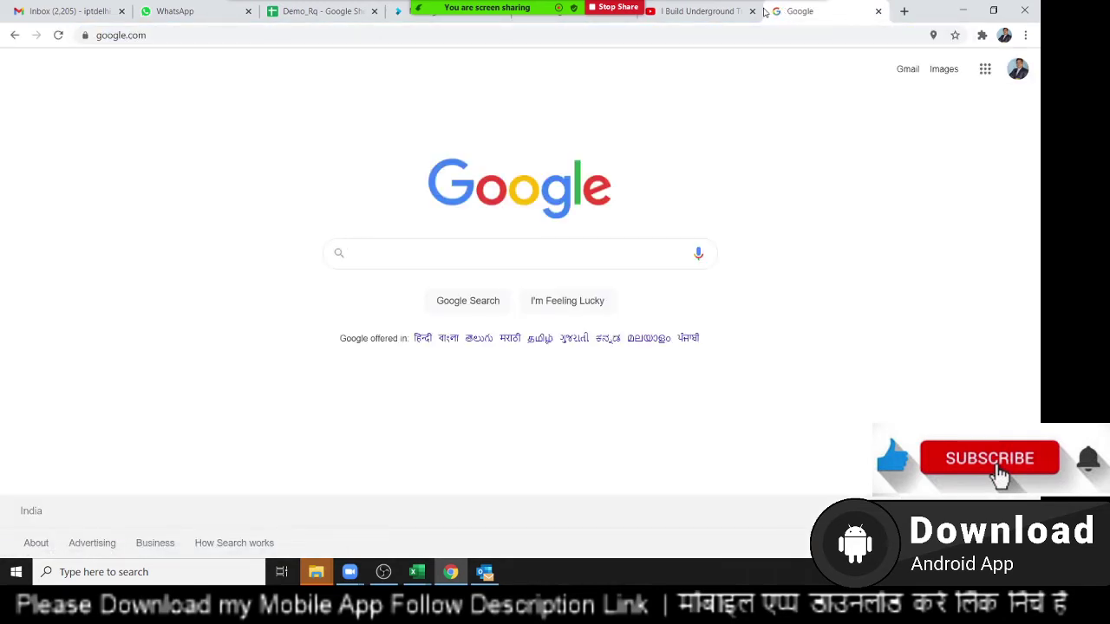
left_click(751, 11)
left_click(419, 258)
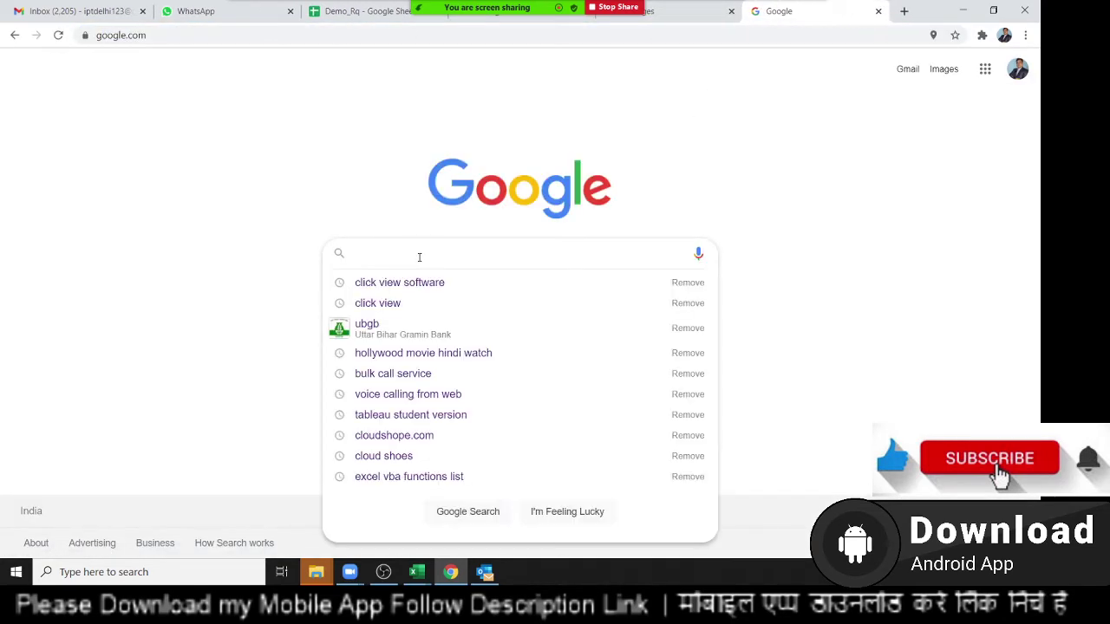
type("p")
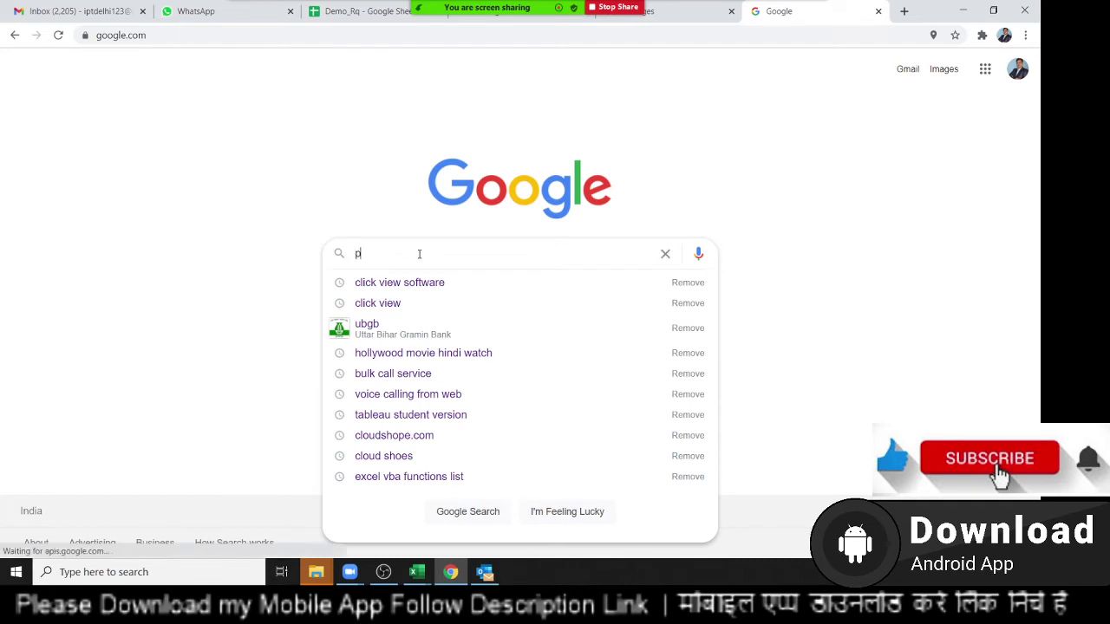
type("hoto")
key("Return")
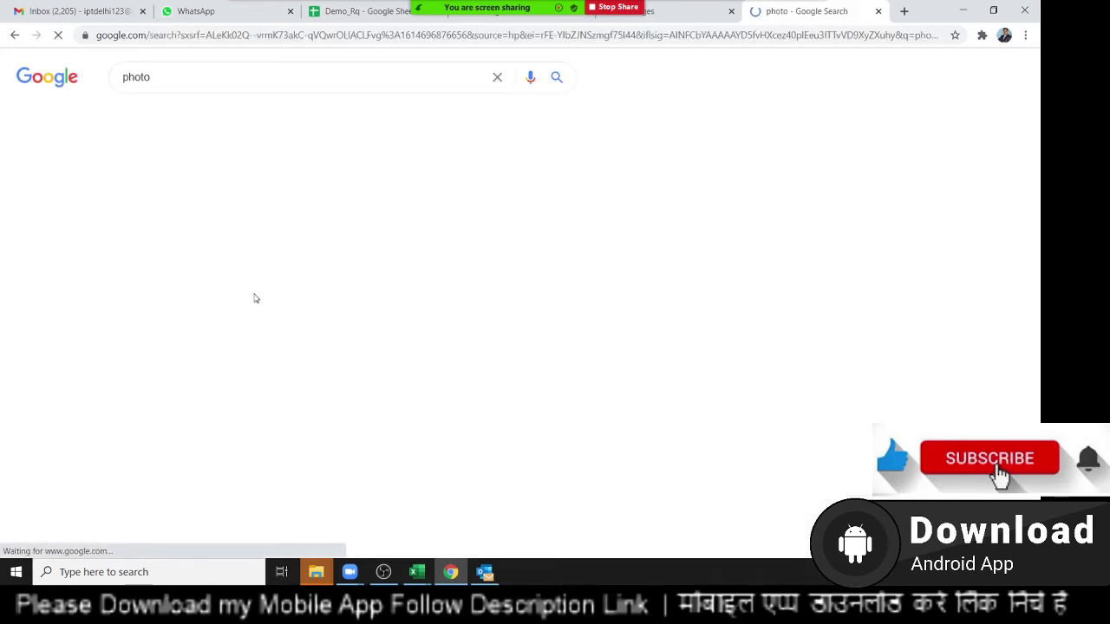
left_click(193, 118)
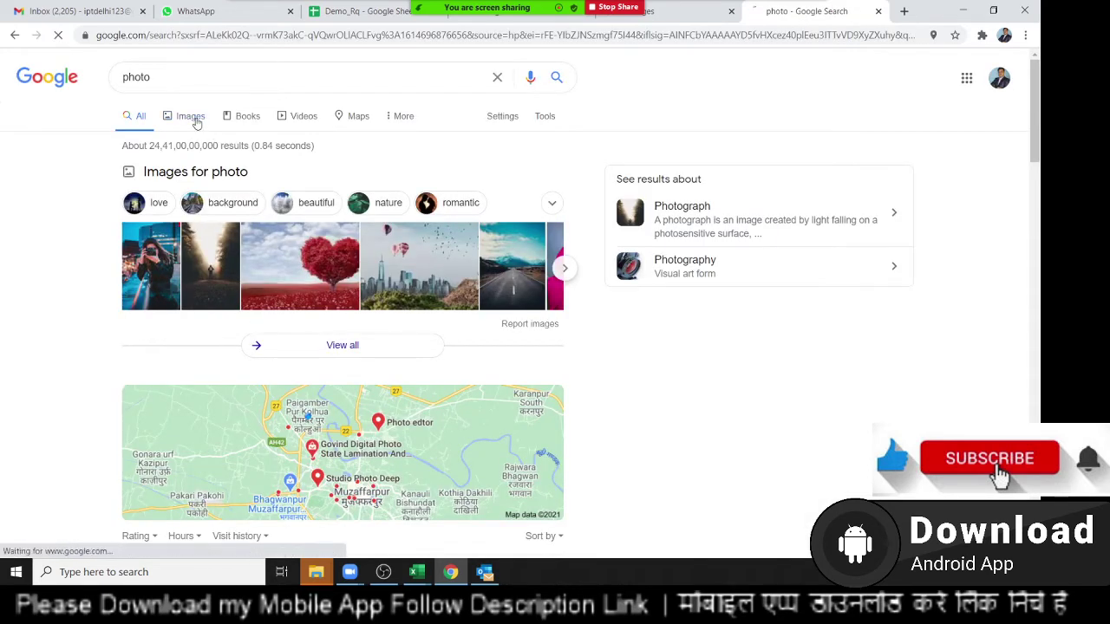
Search Google Images for a person's full name
double_click(163, 73)
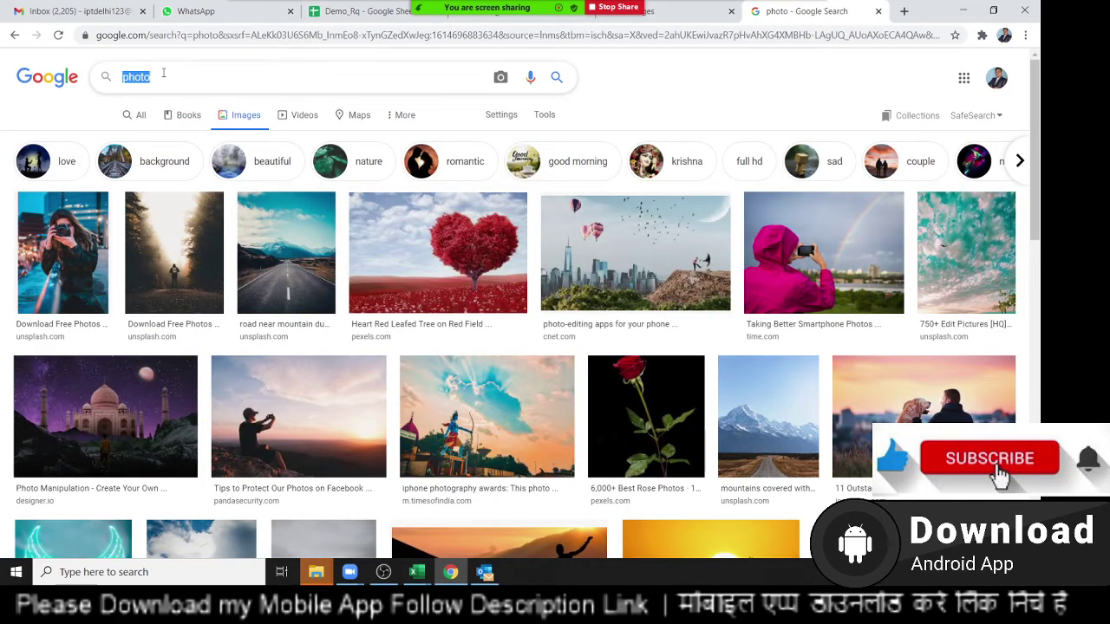
type("puja")
key("Return")
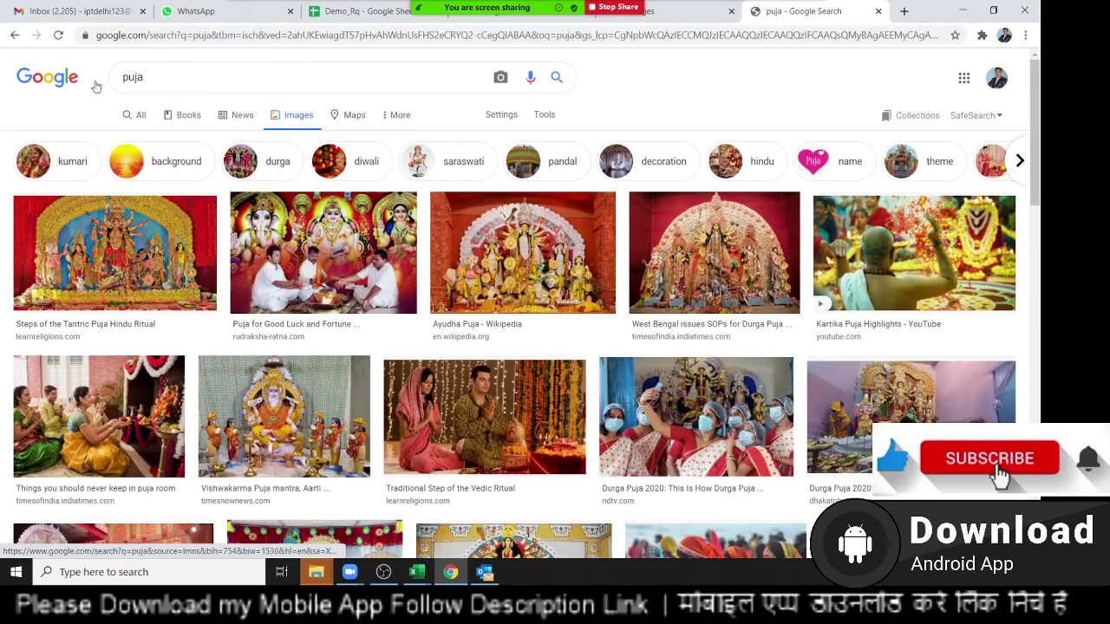
left_click(178, 81)
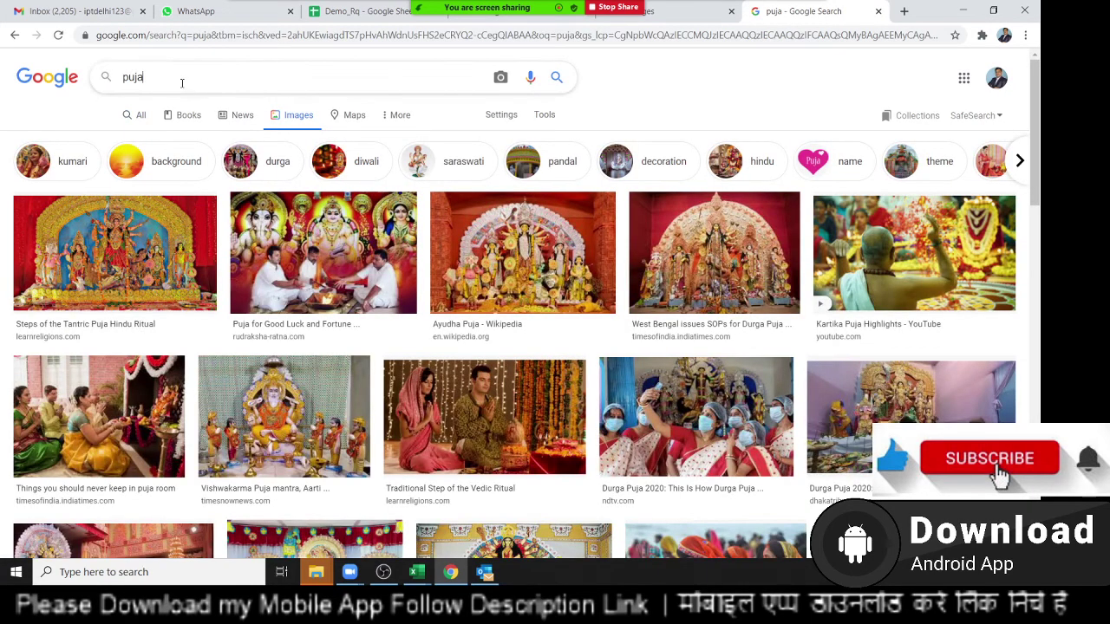
type("s")
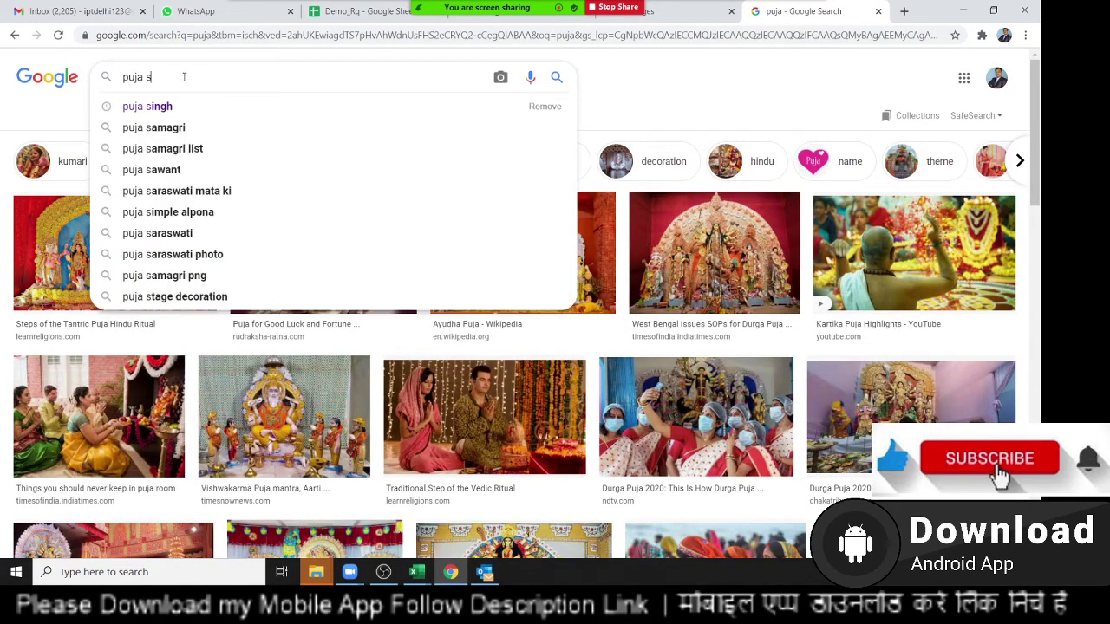
type("ingh")
key("Return")
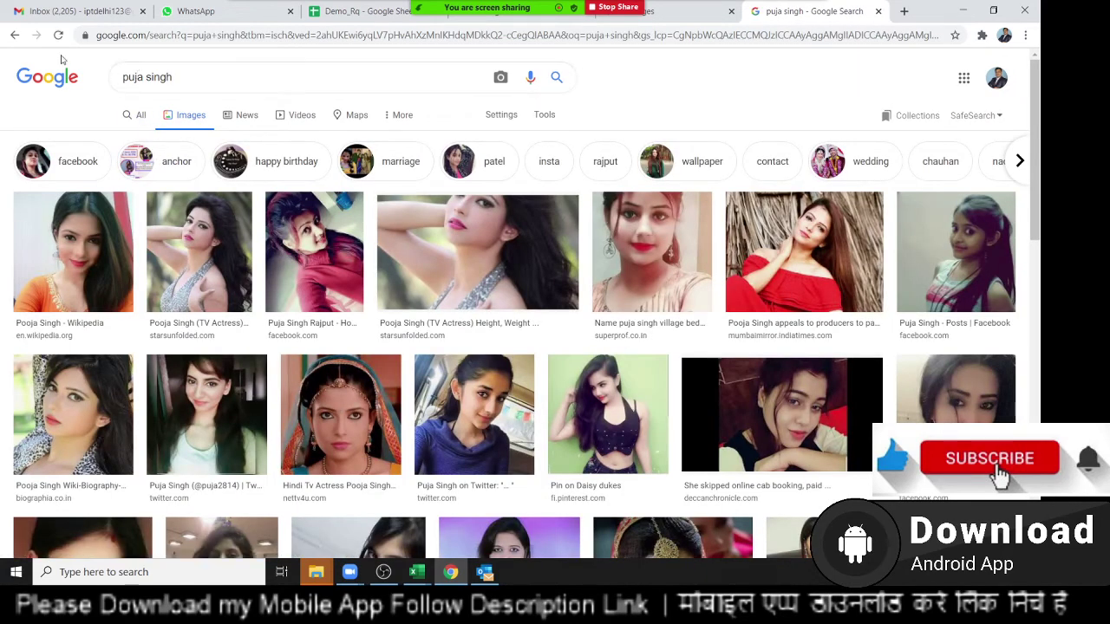
Search images for another person's name and copy the second photo to the clipboard
left_click(14, 36)
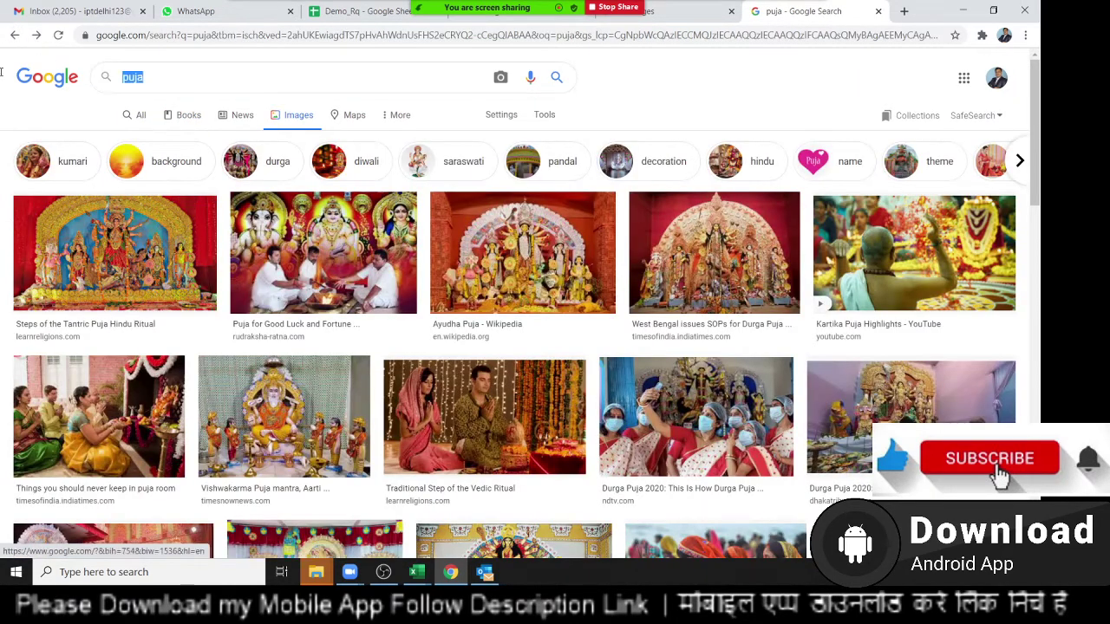
type("nee")
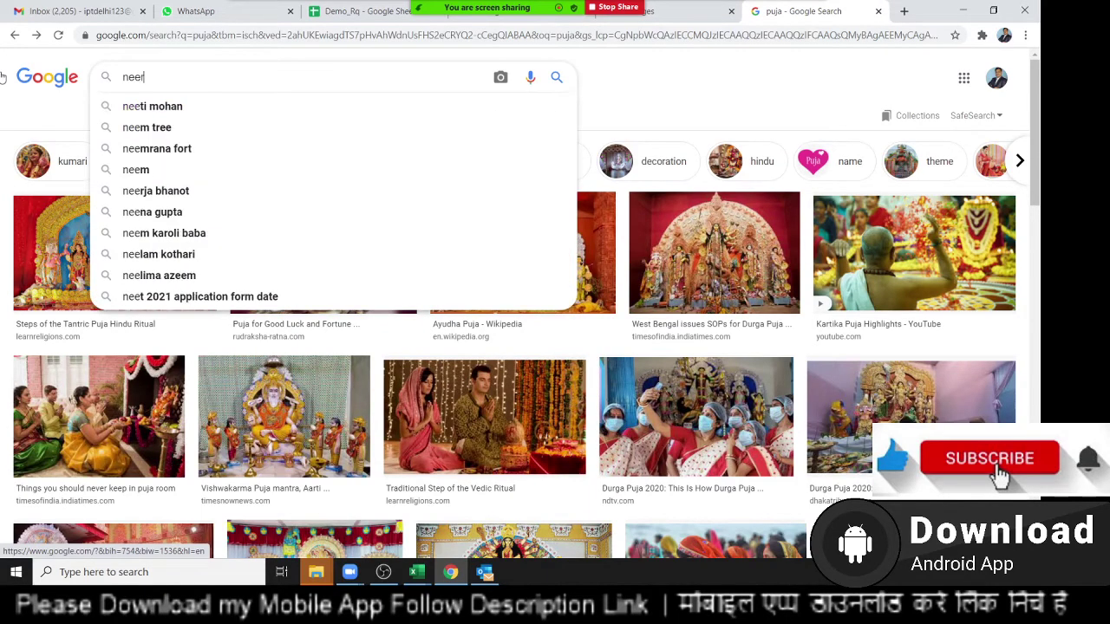
type("ra")
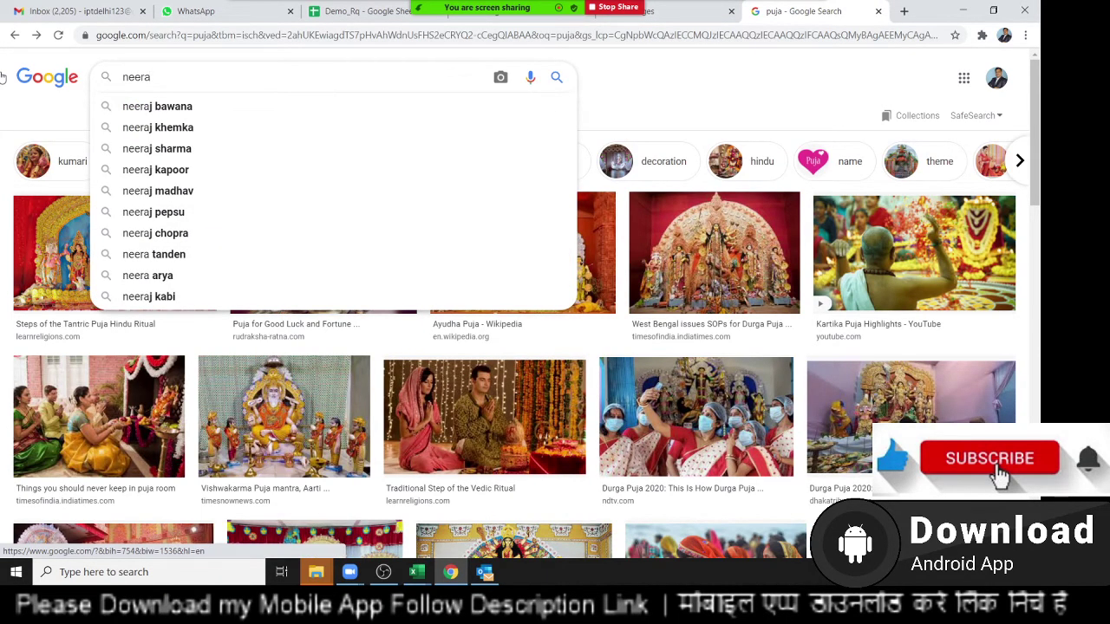
key("Down")
key("BackSpace")
key("BackSpace")
key("BackSpace")
key("BackSpace")
key("BackSpace")
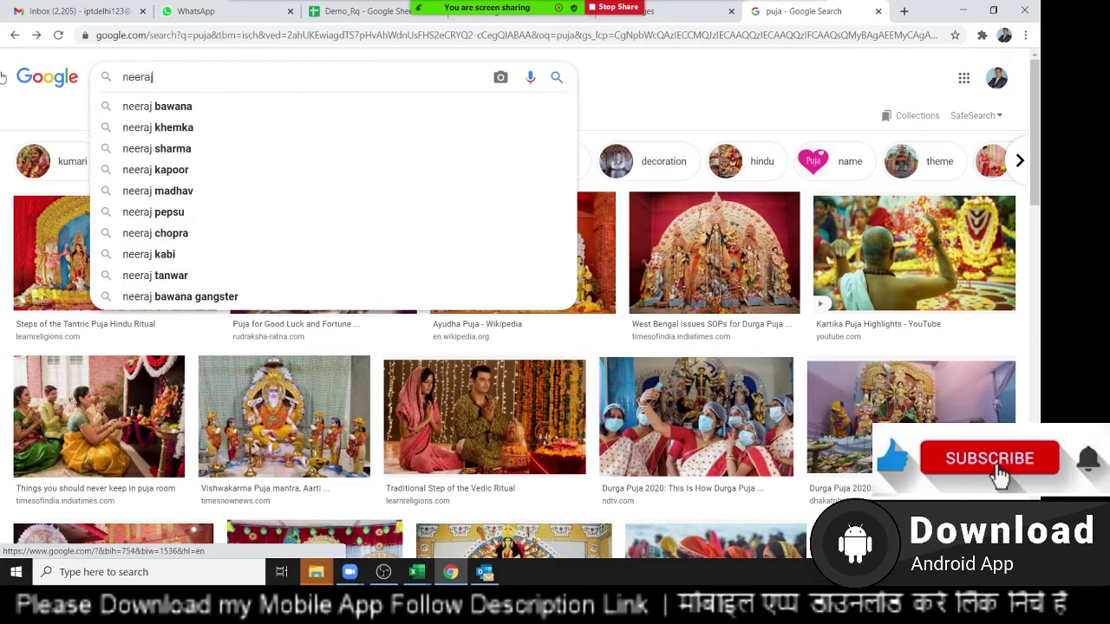
key("Down")
key("Return")
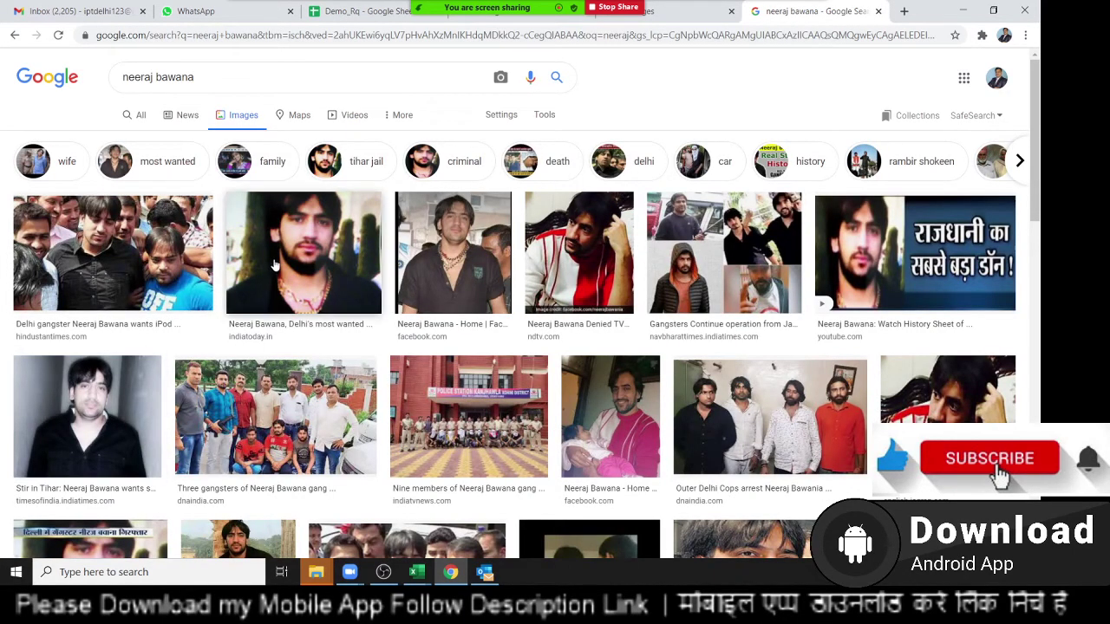
right_click(306, 251)
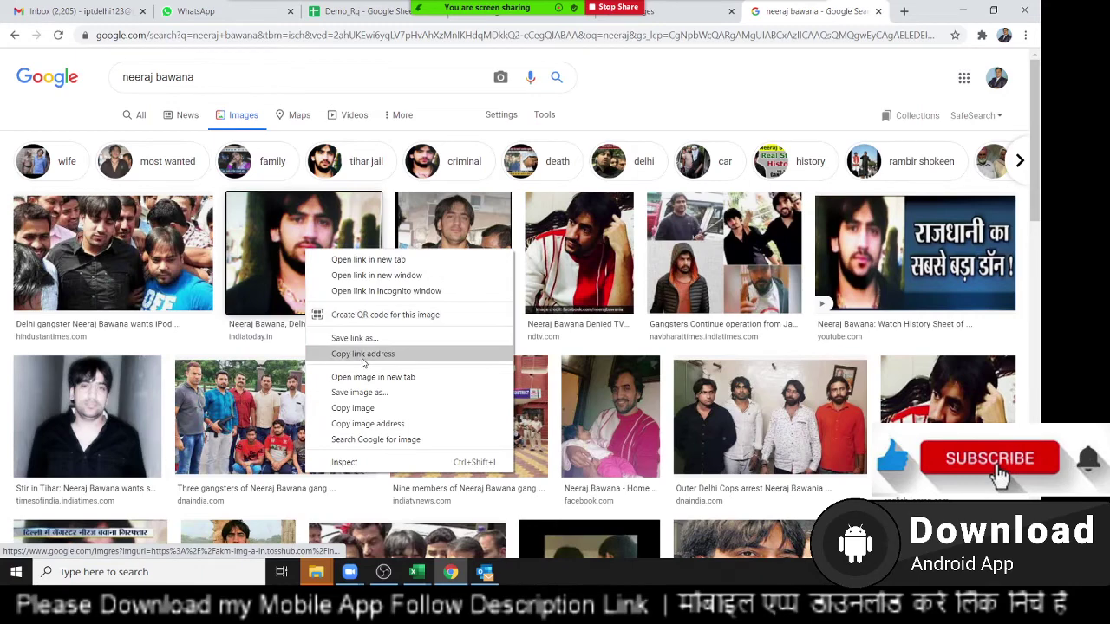
left_click(362, 407)
key("alt+Tab")
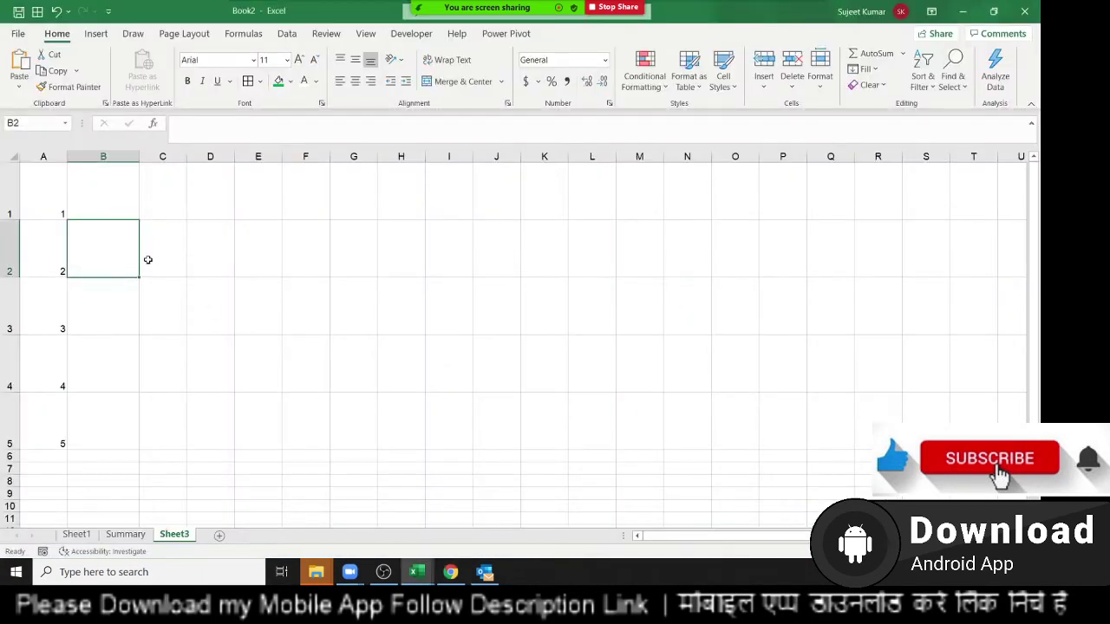
Paste the photo onto Sheet3 and shrink it to fit cell B1 beside number 1
key("ctrl+v")
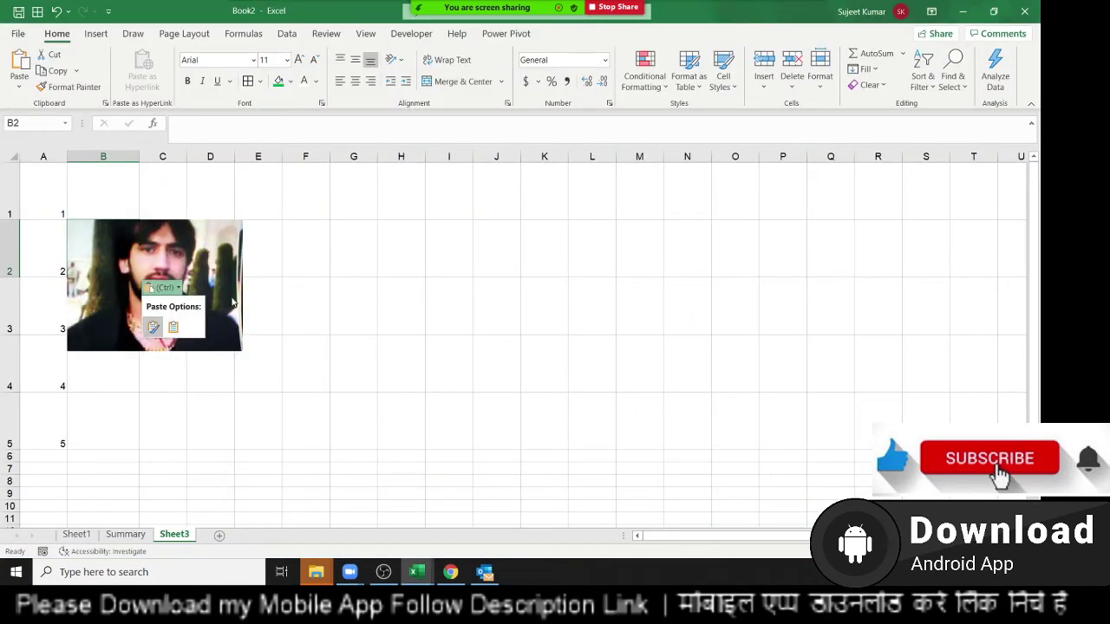
key("Escape")
left_click(241, 352)
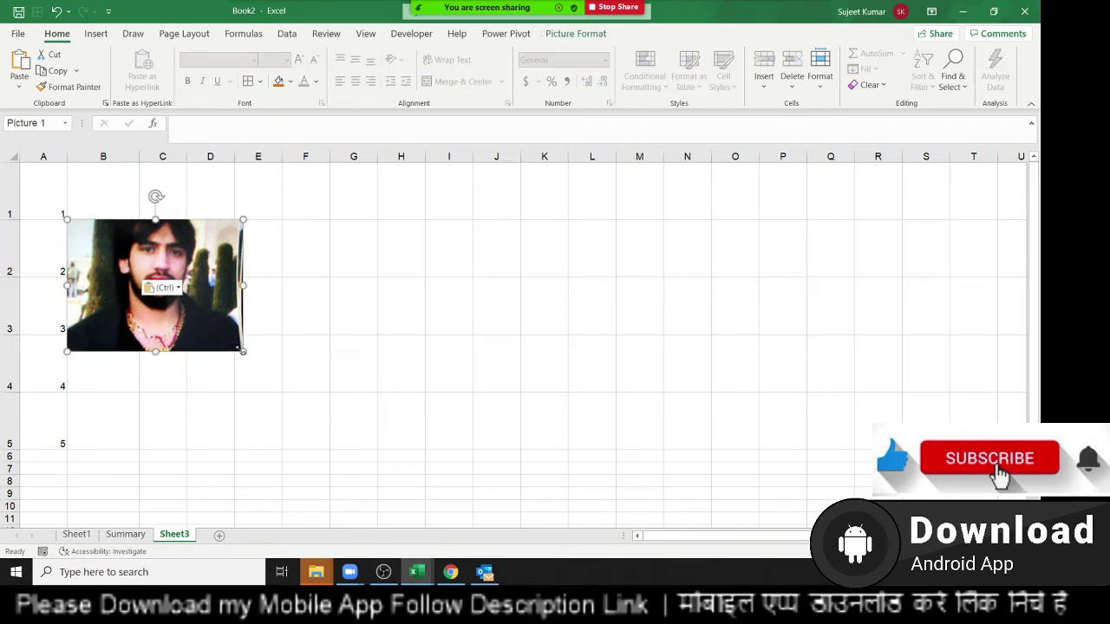
mouse_move(242, 352)
left_mouse_down()
mouse_move(141, 272)
mouse_move(123, 209)
mouse_move(135, 189)
left_mouse_up()
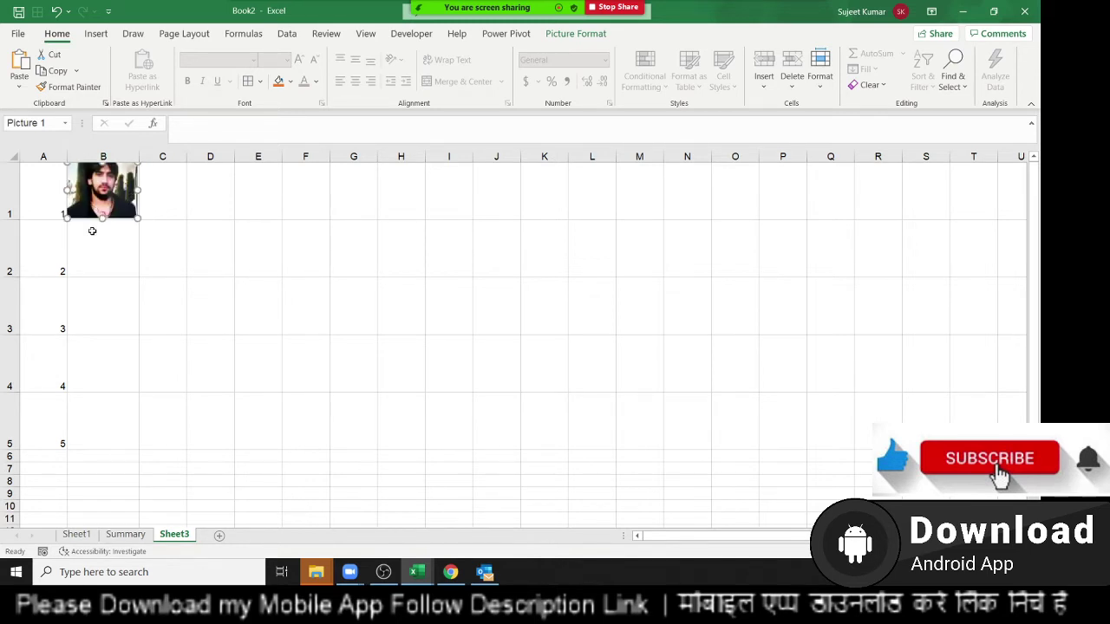
left_click(92, 232)
left_click(84, 205)
left_click(97, 245)
key("alt+Tab")
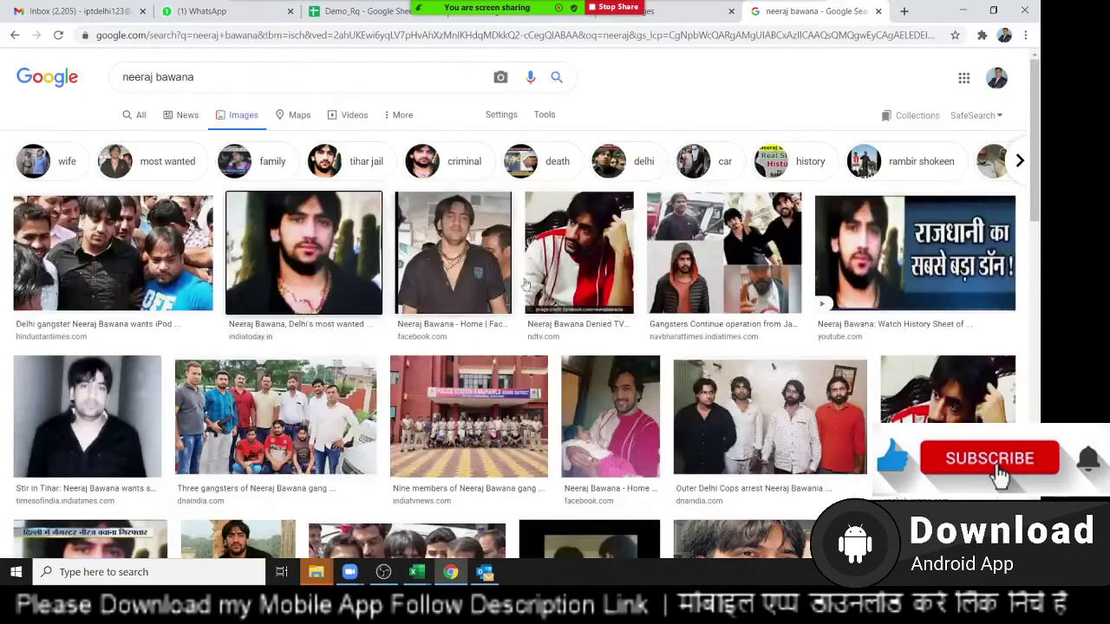
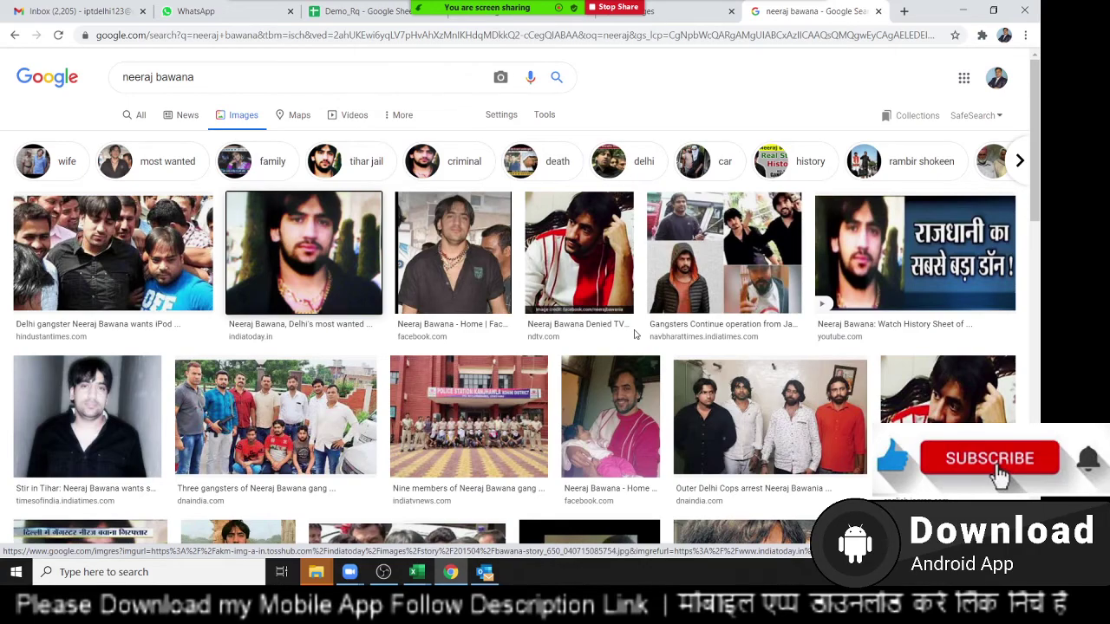
Scroll through the Google Images results and check one image's options without copying it
scroll(607, 321, "down", 2)
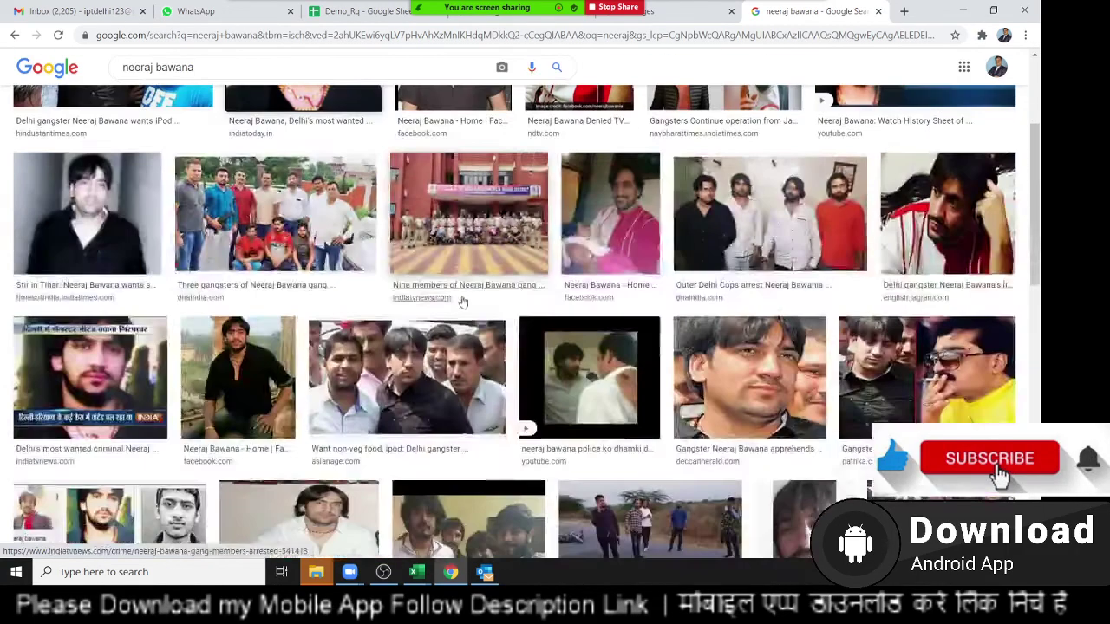
scroll(545, 297, "down", 3)
scroll(598, 298, "down", 2)
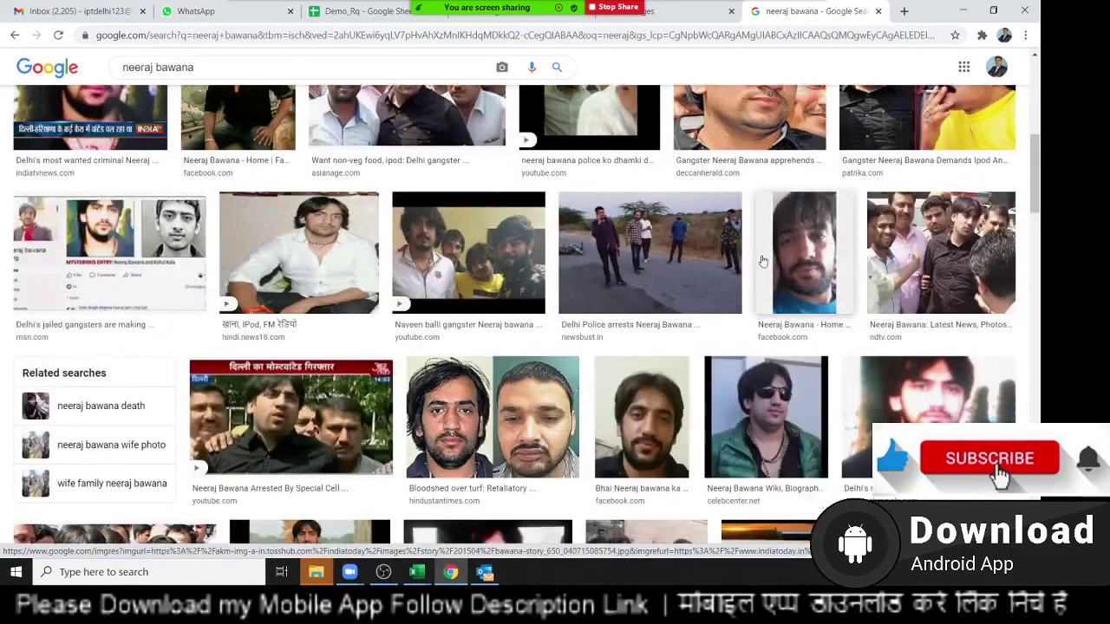
right_click(653, 298)
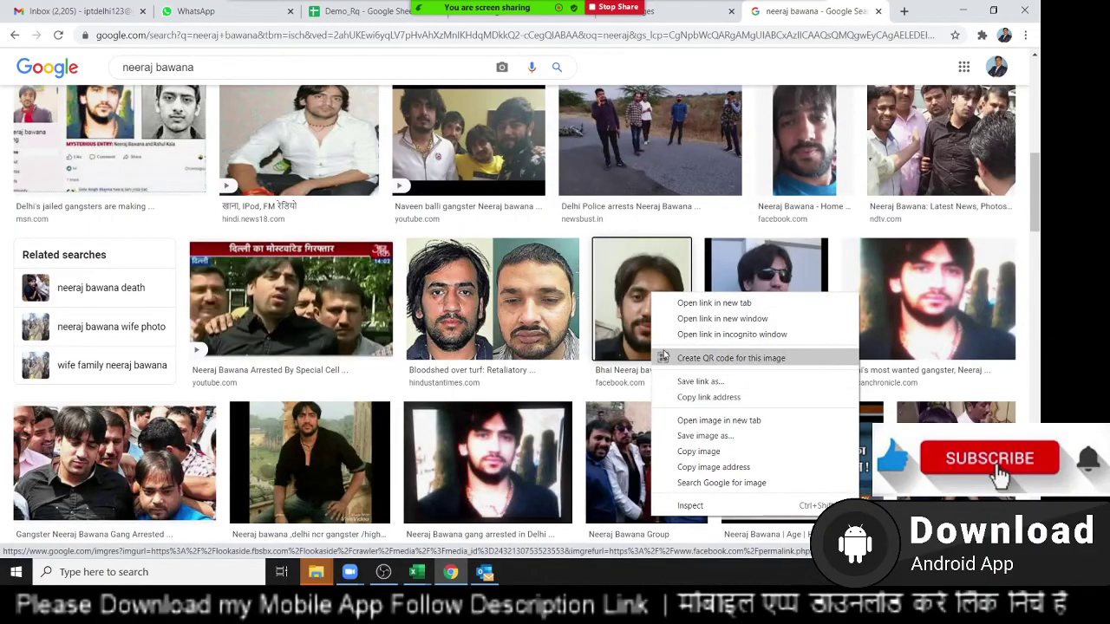
key("Escape")
scroll(664, 349, "down", 4)
scroll(664, 348, "down", 4)
scroll(664, 349, "down", 3)
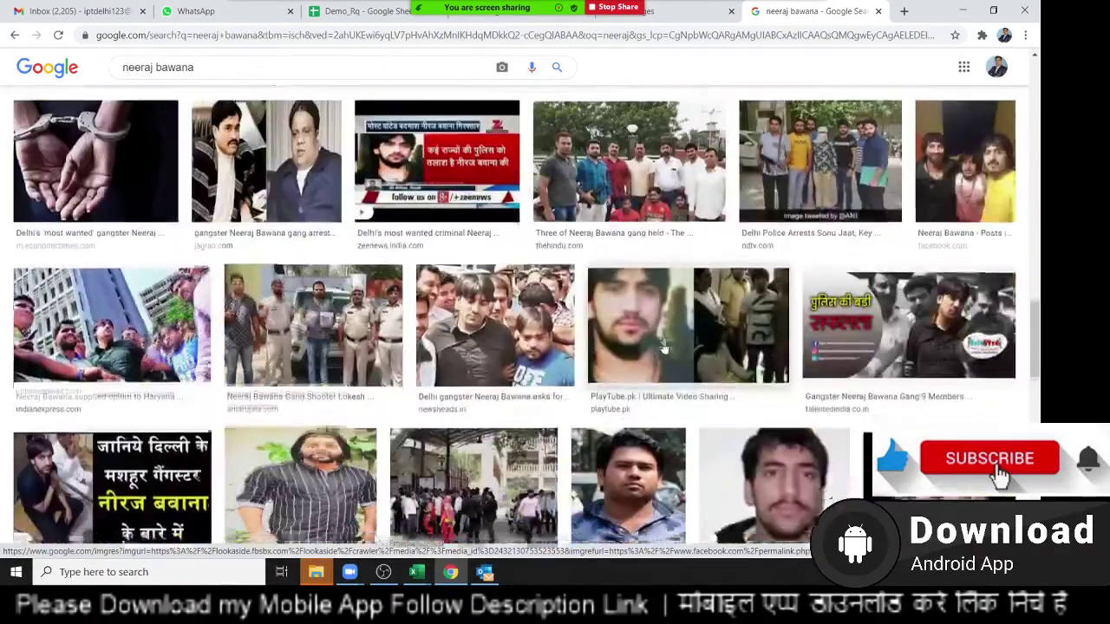
scroll(664, 348, "down", 2)
scroll(664, 347, "down", 3)
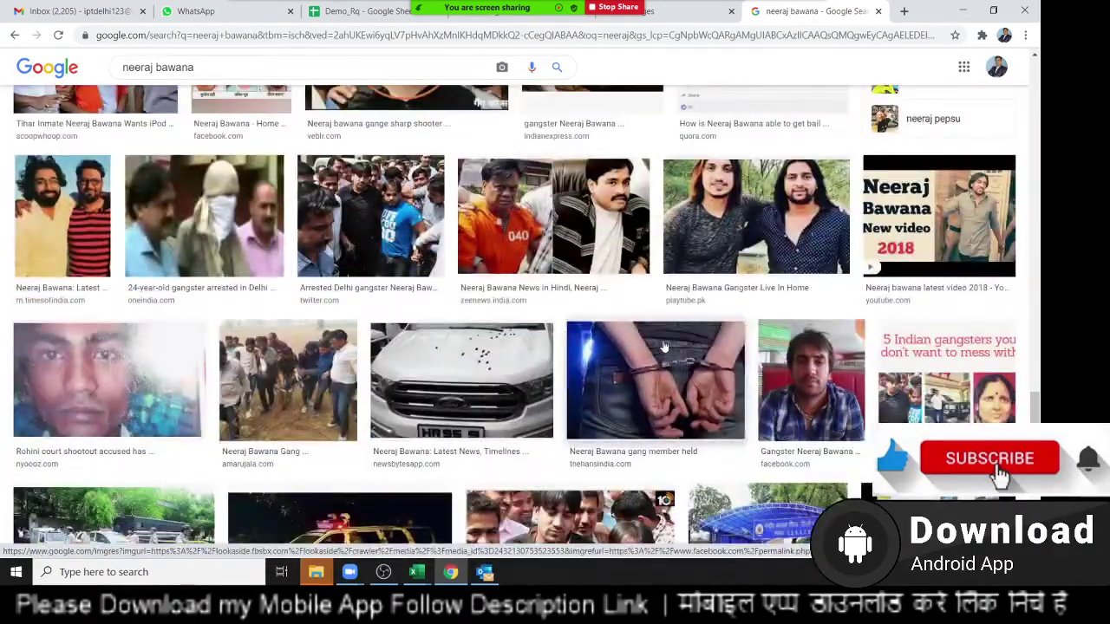
scroll(664, 347, "down", 4)
scroll(665, 347, "up", 2)
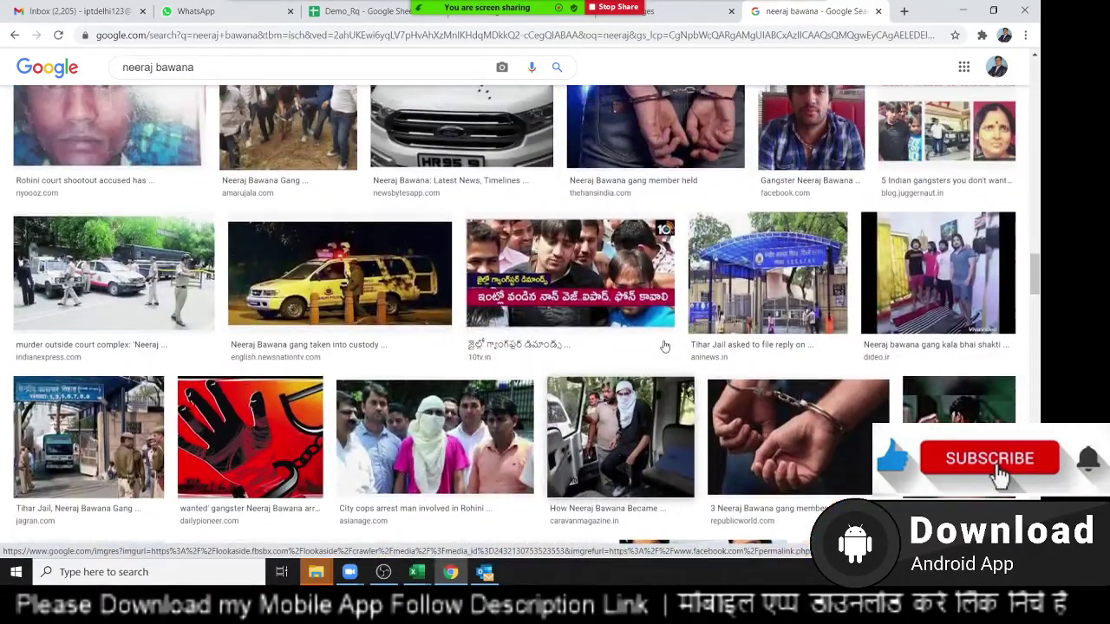
scroll(664, 347, "up", 5)
scroll(664, 346, "up", 5)
scroll(664, 347, "up", 4)
Search by the first name only and copy the curly-haired man's portrait for Excel
left_click(179, 72)
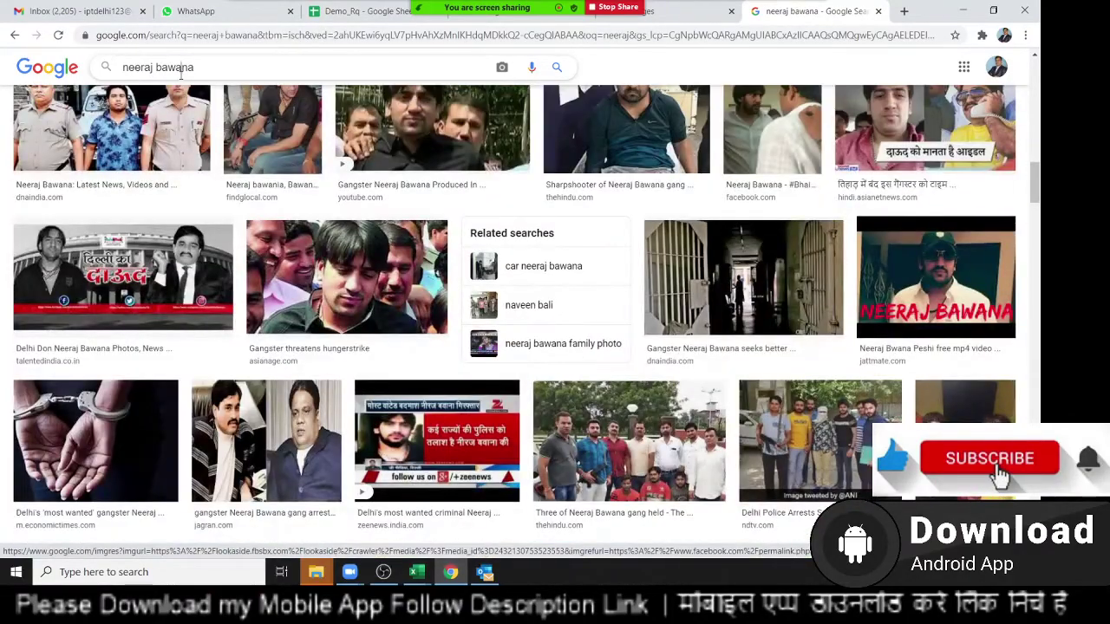
key("BackSpace")
key("BackSpace")
key("BackSpace")
key("Return")
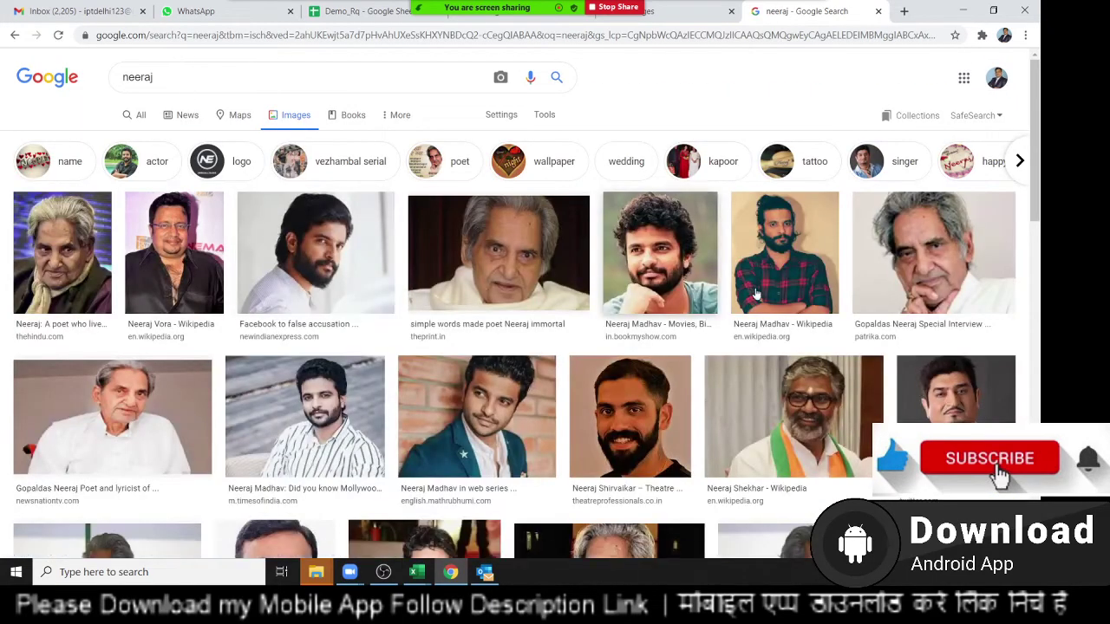
right_click(683, 274)
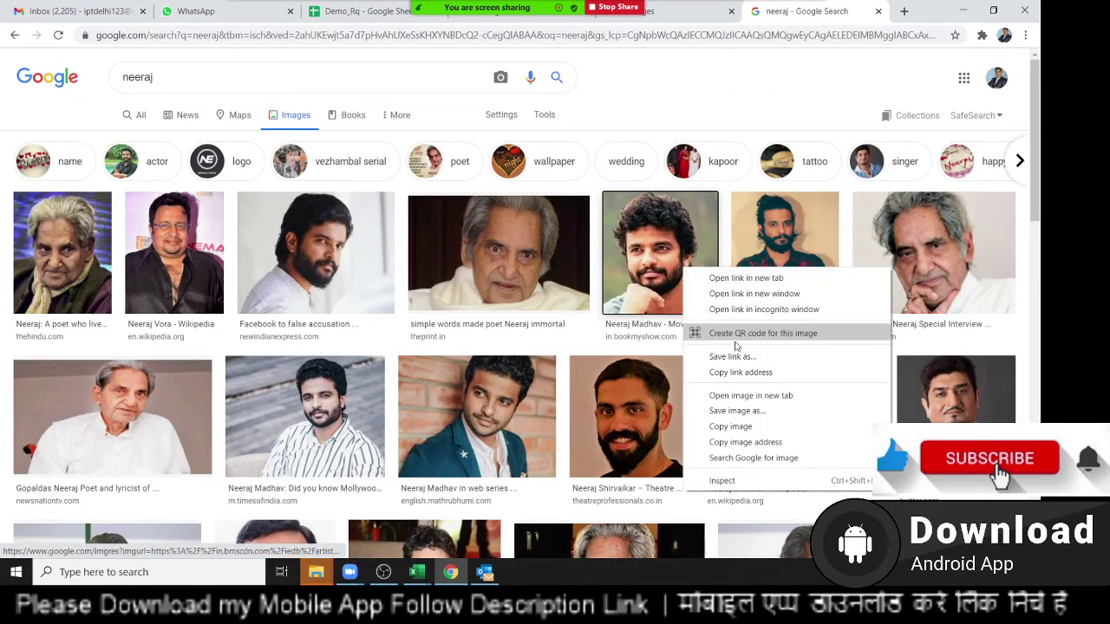
left_click(745, 428)
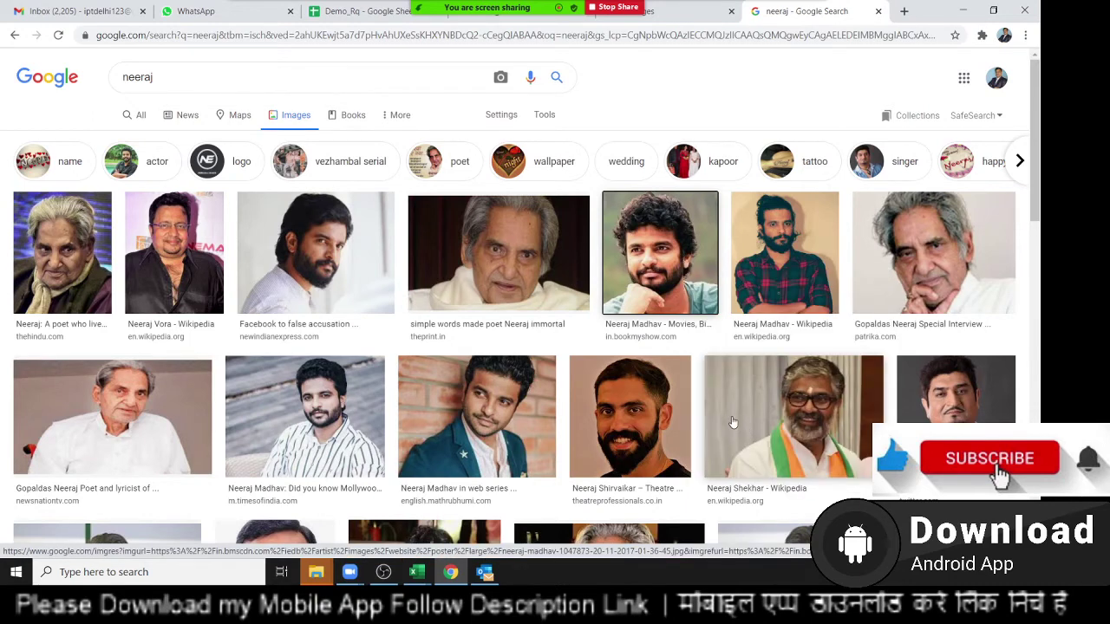
key("alt+Tab")
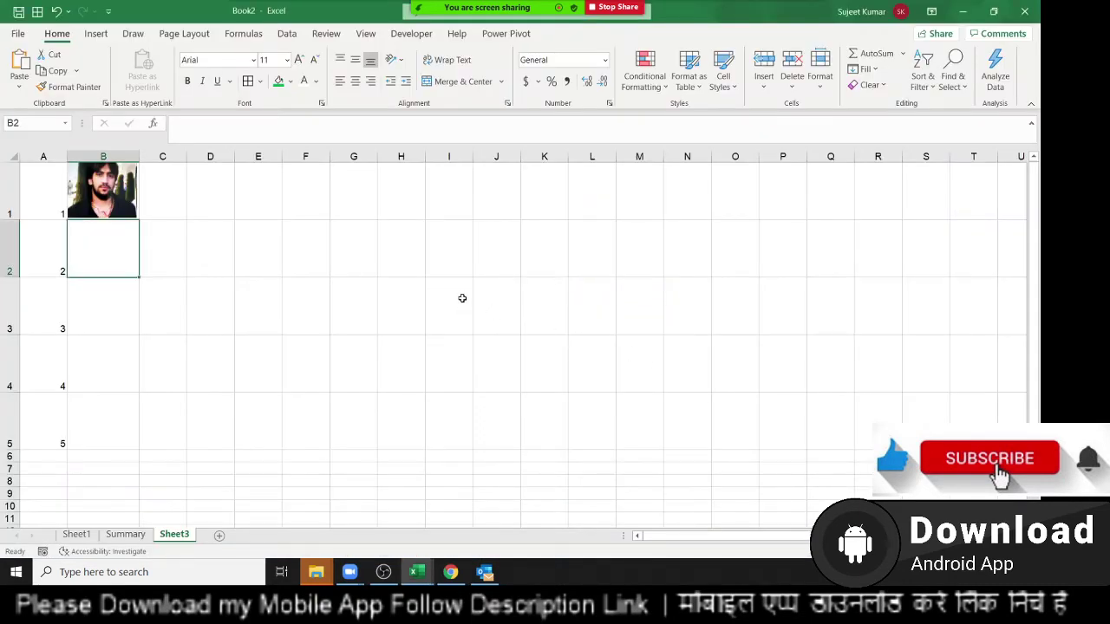
Paste the curly-haired man's portrait onto Sheet3 and shrink it into cell B2
left_click(447, 268)
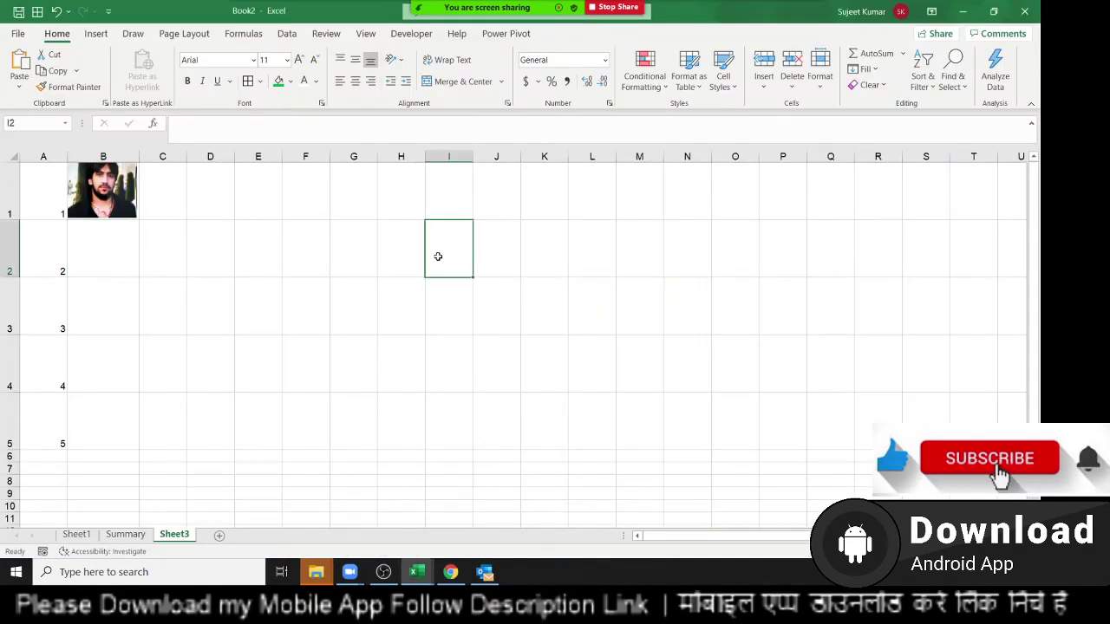
key("ctrl+v")
left_click_drag(441, 282, 445, 282)
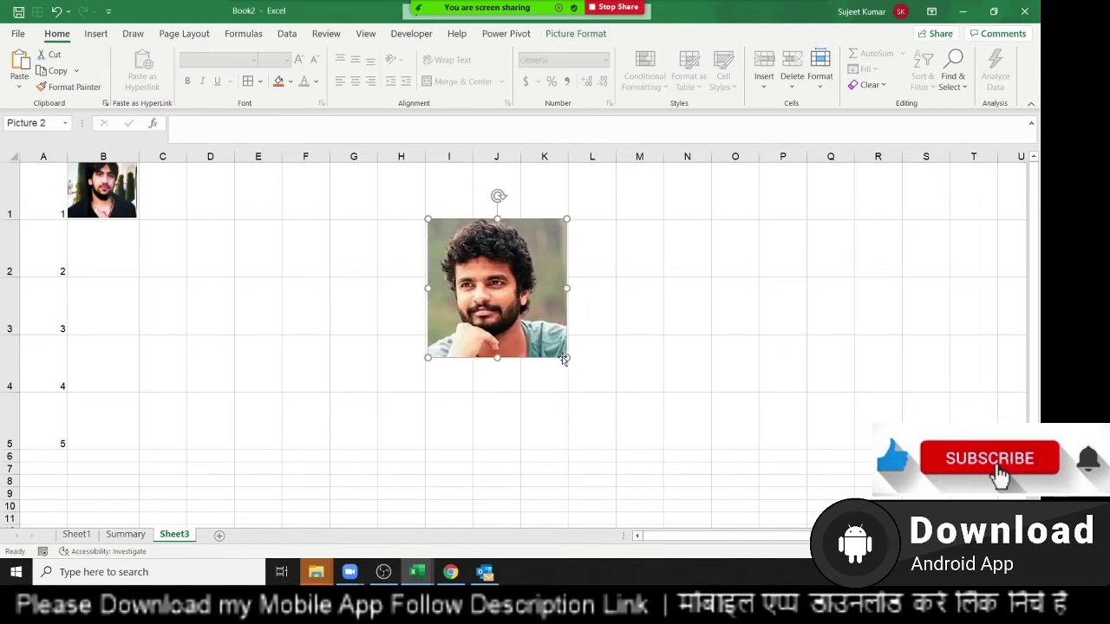
mouse_move(565, 356)
left_mouse_down()
mouse_move(490, 279)
mouse_move(111, 249)
mouse_move(97, 275)
mouse_move(135, 247)
left_mouse_up()
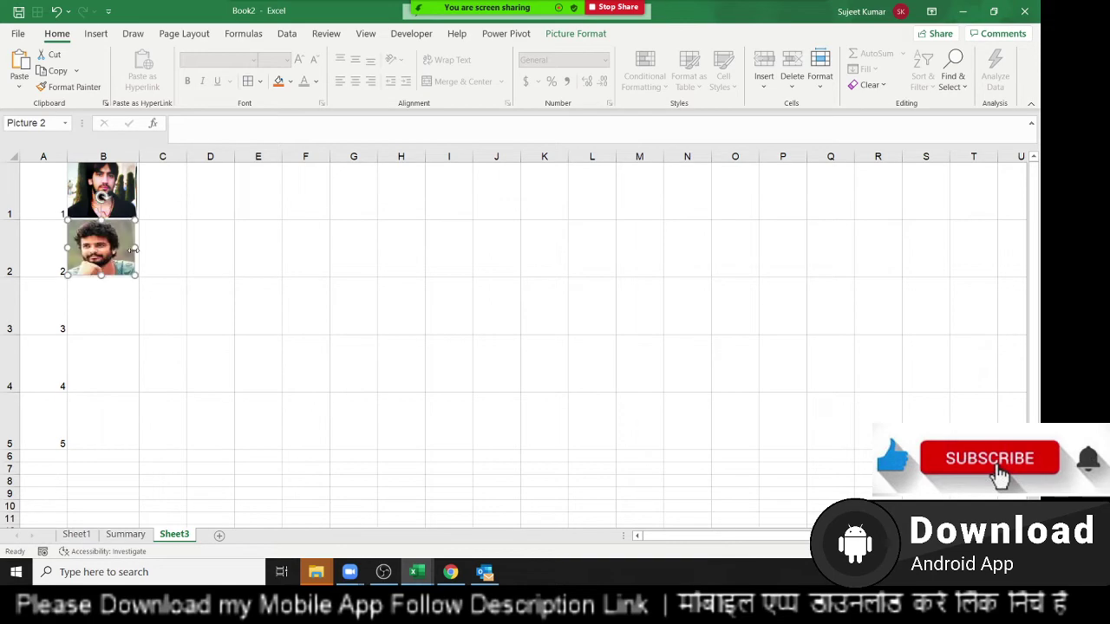
left_click(107, 304)
key("alt+Tab")
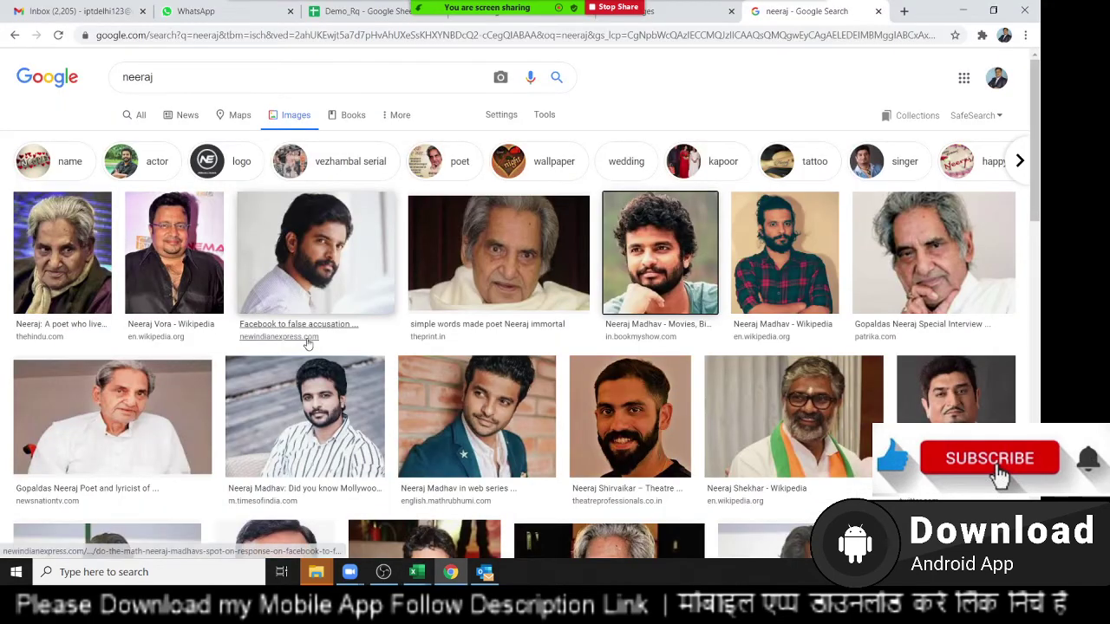
Copy the blue-jacket man's brick-wall photo from the image results for Excel
right_click(518, 431)
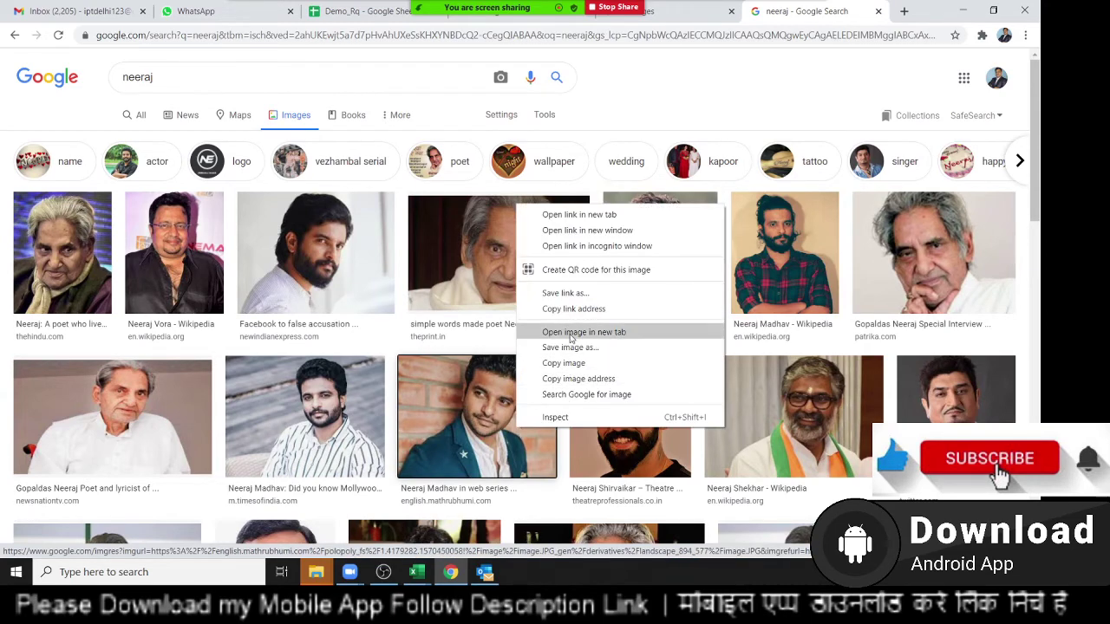
left_click(568, 364)
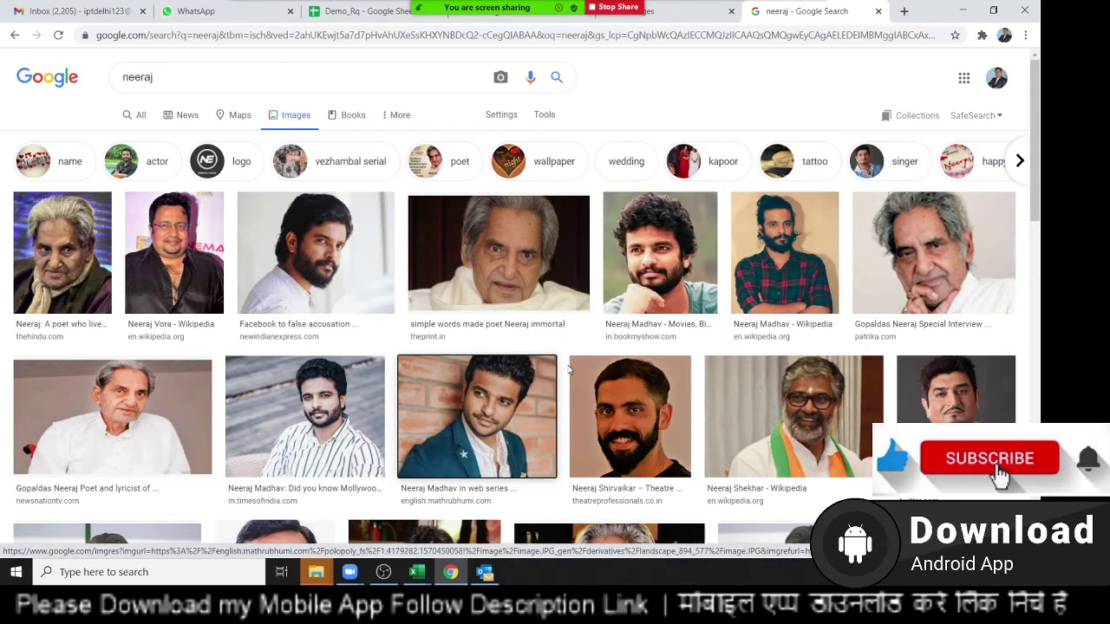
key("alt+Tab")
Paste the blue-jacket photo and shrink it to fit cell B3
key("ctrl+v")
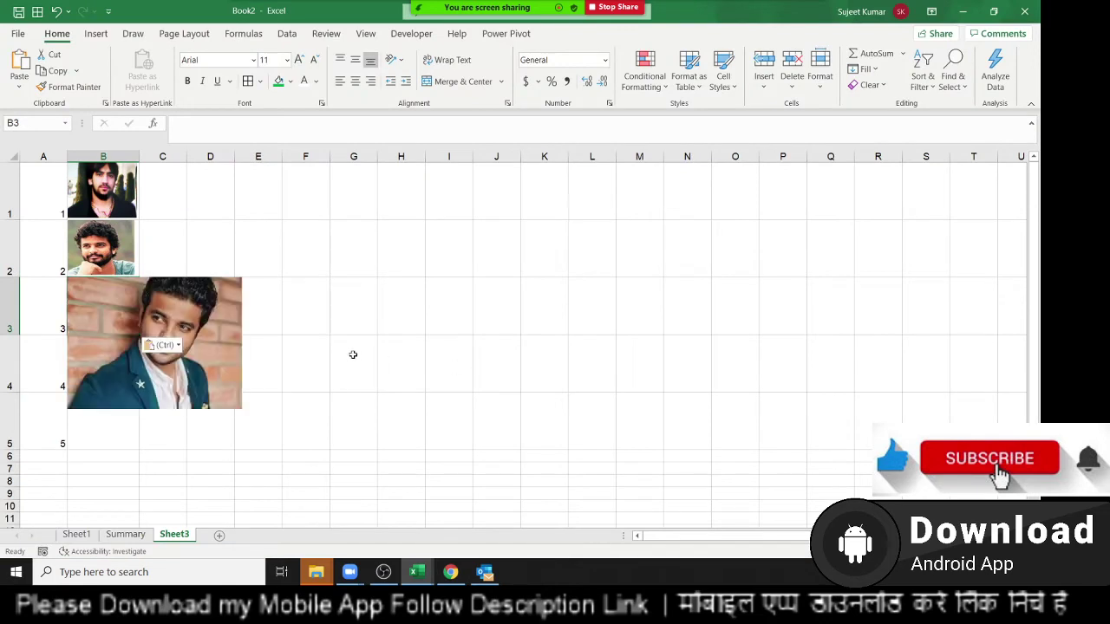
left_click(230, 401)
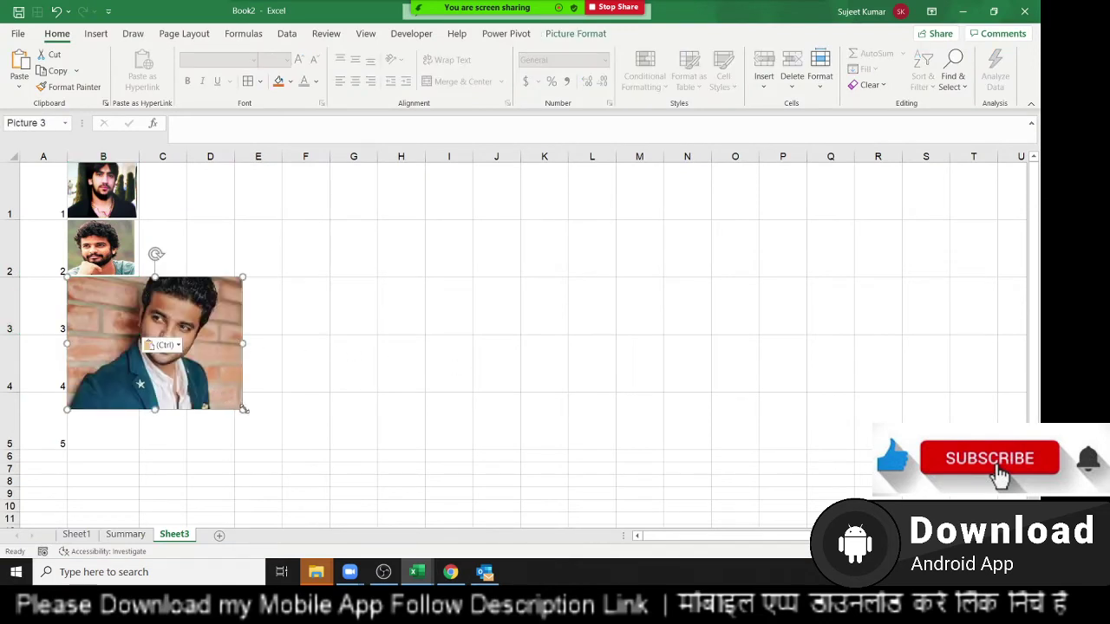
left_click_drag(244, 410, 123, 323)
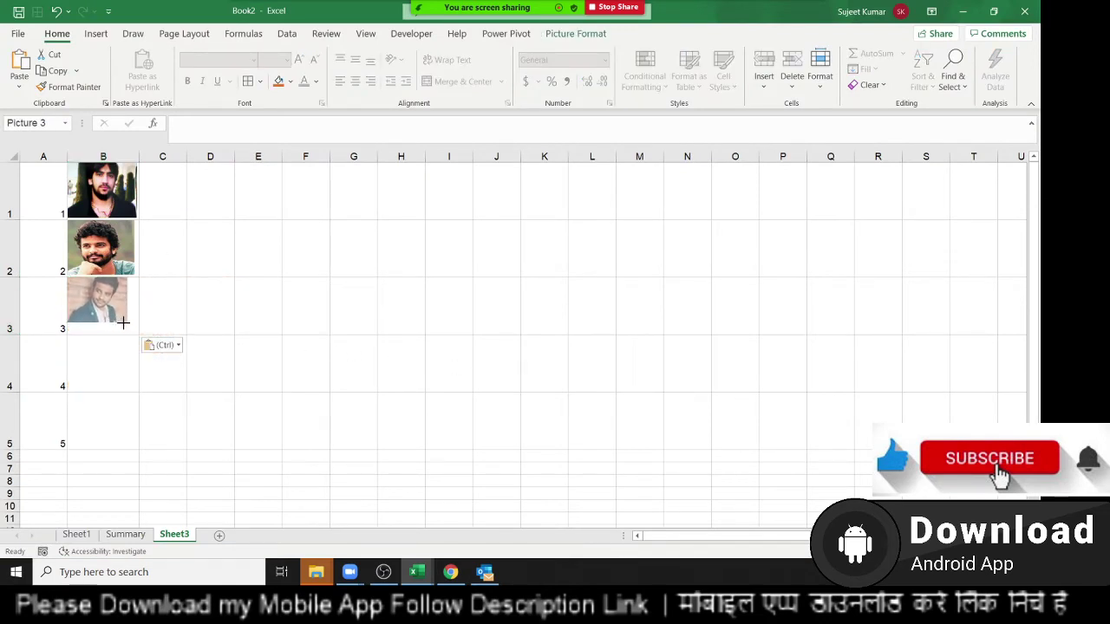
left_click_drag(123, 323, 137, 330)
left_click(266, 313)
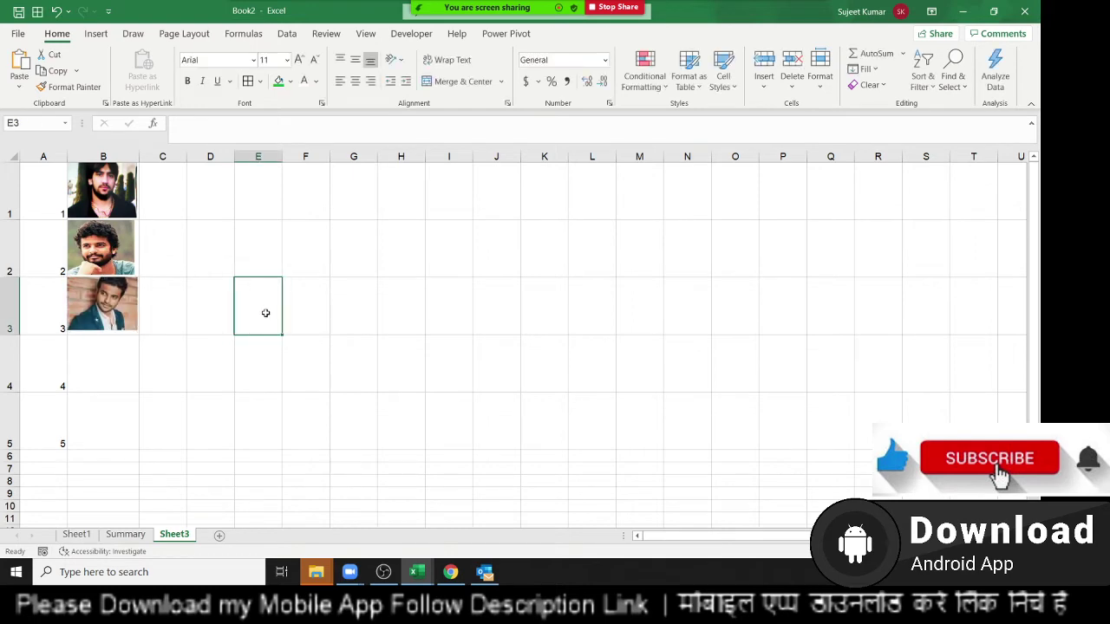
Copy the denim-shirt photo, paste it, and shrink it into cell B4
key("alt+Tab")
right_click(970, 396)
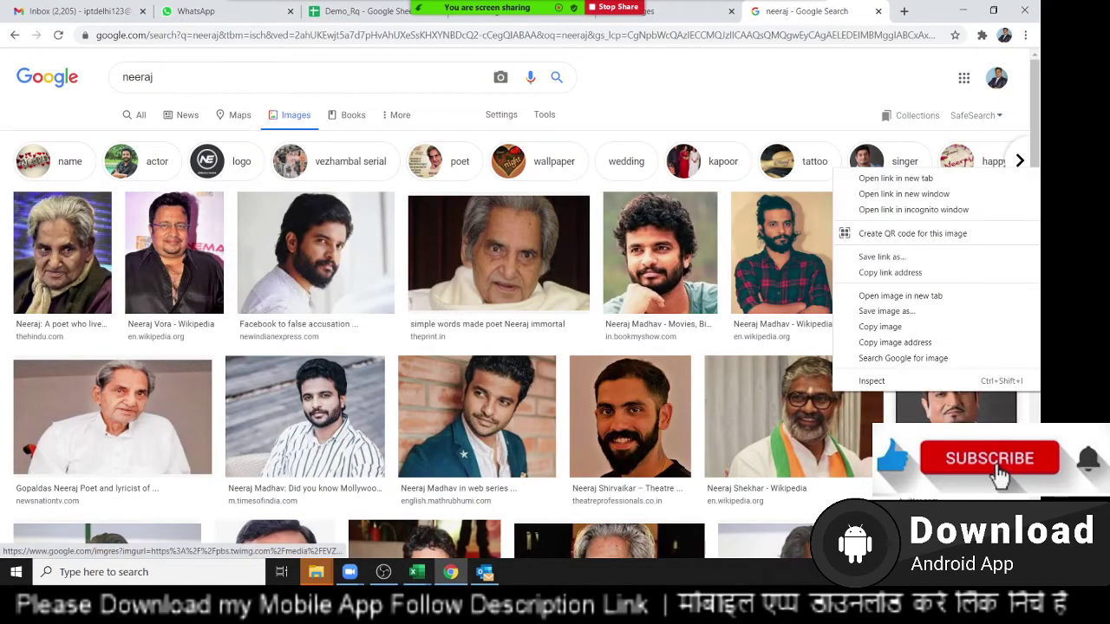
left_click(891, 327)
key("alt+Tab")
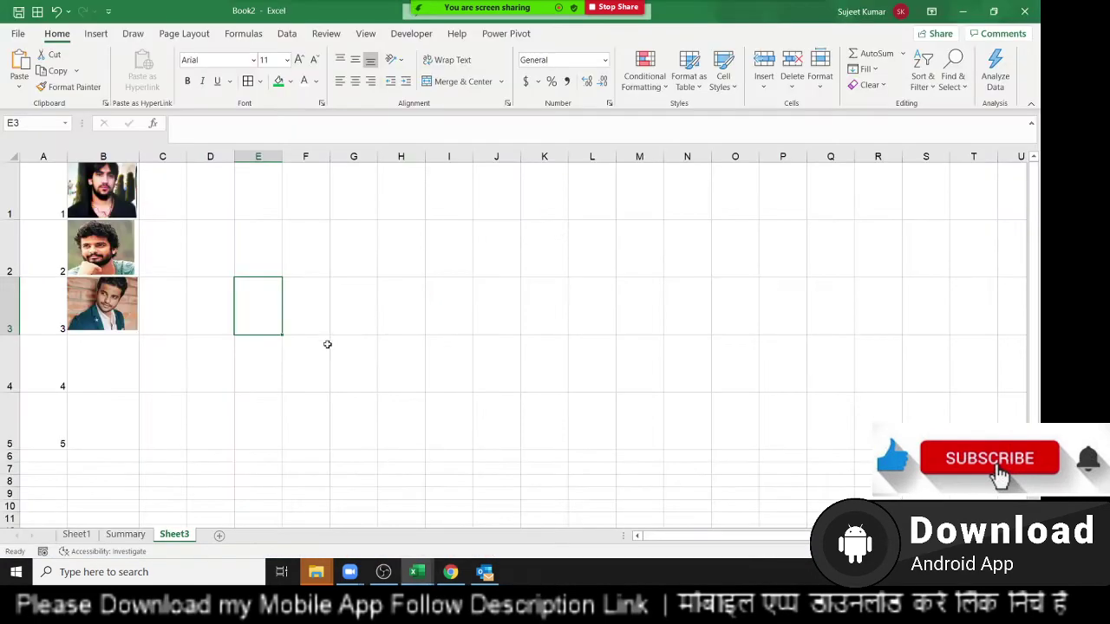
key("ctrl+v")
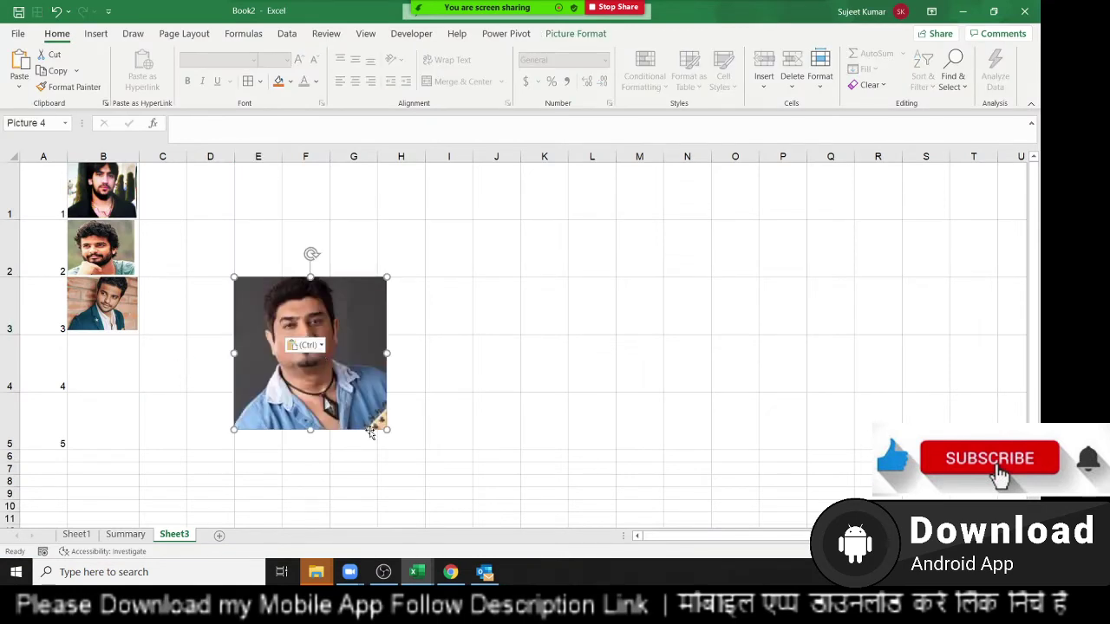
mouse_move(386, 429)
left_mouse_down()
mouse_move(292, 339)
mouse_move(104, 389)
mouse_move(135, 364)
left_mouse_up()
left_click(158, 372)
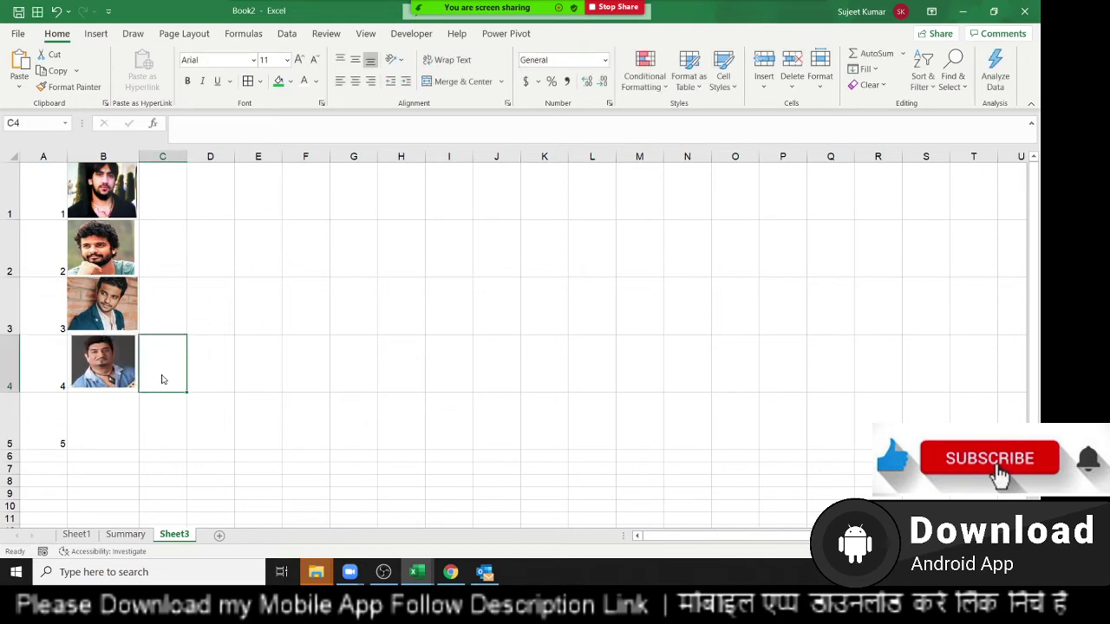
Copy the mustached man's photo from the image results for Excel
key("alt+Tab")
scroll(792, 457, "down", 3)
scroll(792, 457, "down", 1)
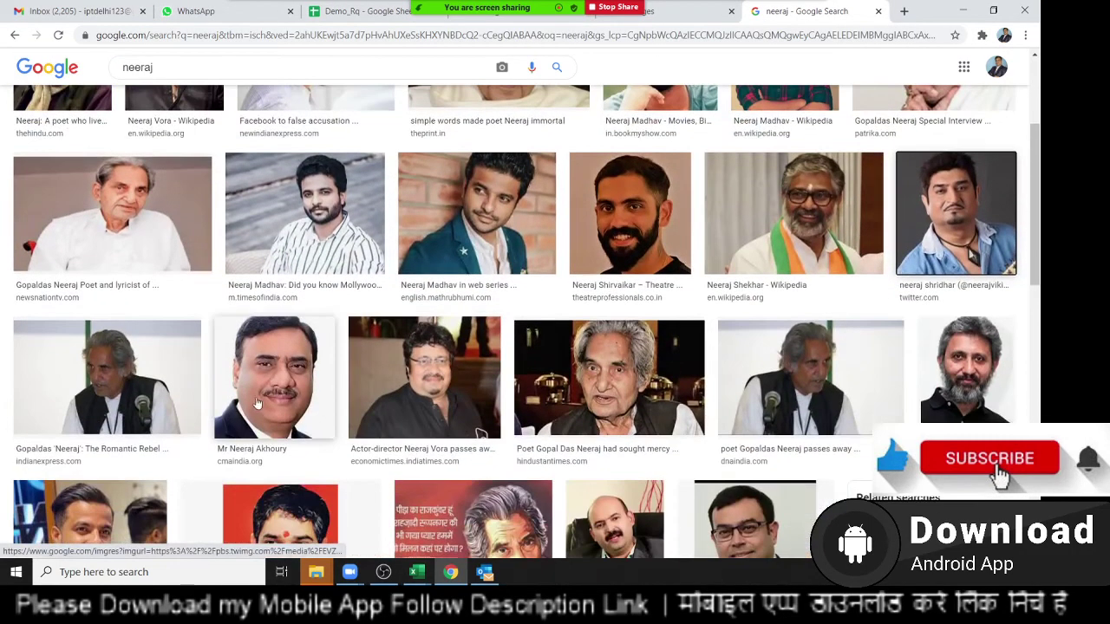
right_click(258, 399)
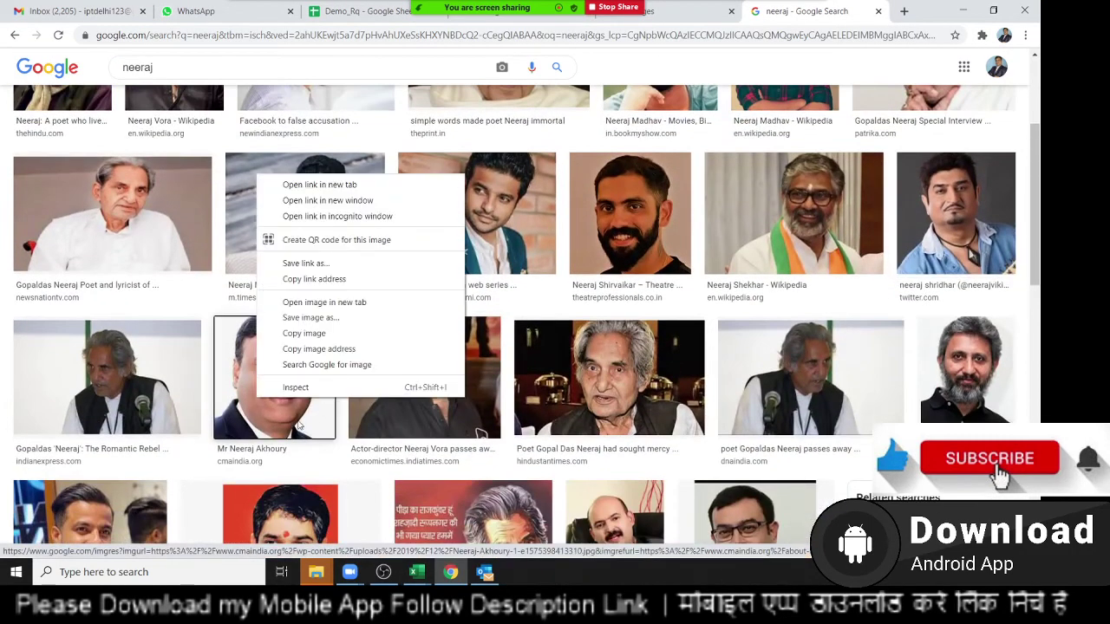
left_click(292, 339)
key("alt+Tab")
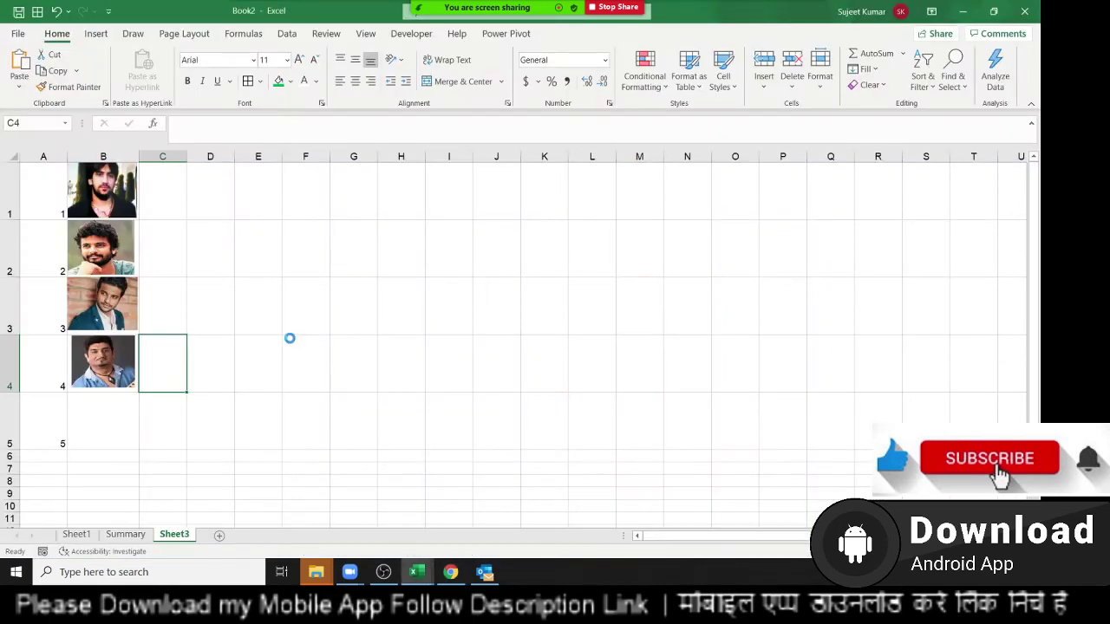
Paste the suited man's portrait and shrink it into cell B5 beside roll number 5
key("ctrl+v")
left_click_drag(290, 339, 430, 285)
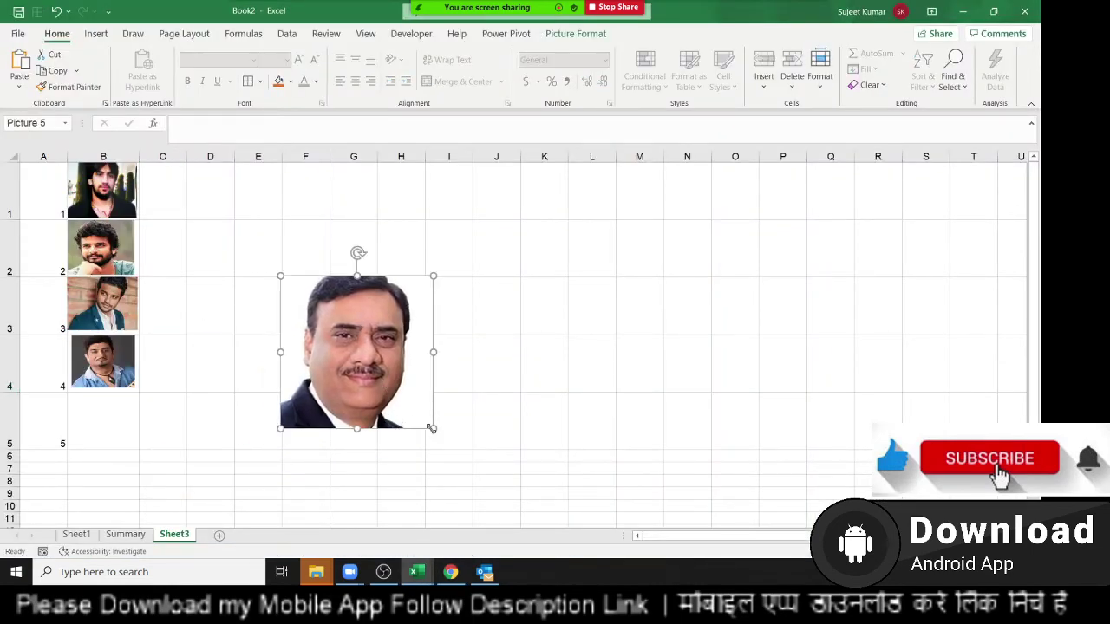
mouse_move(425, 427)
left_mouse_down()
mouse_move(335, 329)
mouse_move(103, 444)
mouse_move(109, 430)
left_mouse_up()
left_click(253, 418)
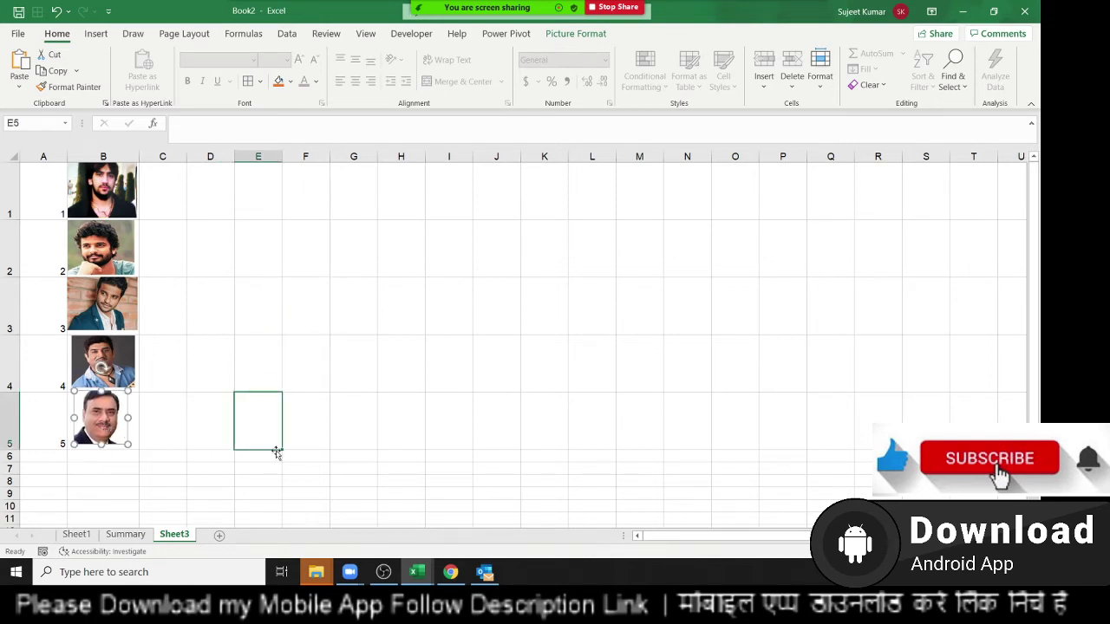
Add Sheet4 with the label Roll in B5 and roll number 1 in C5
left_click(219, 536)
left_click(108, 215)
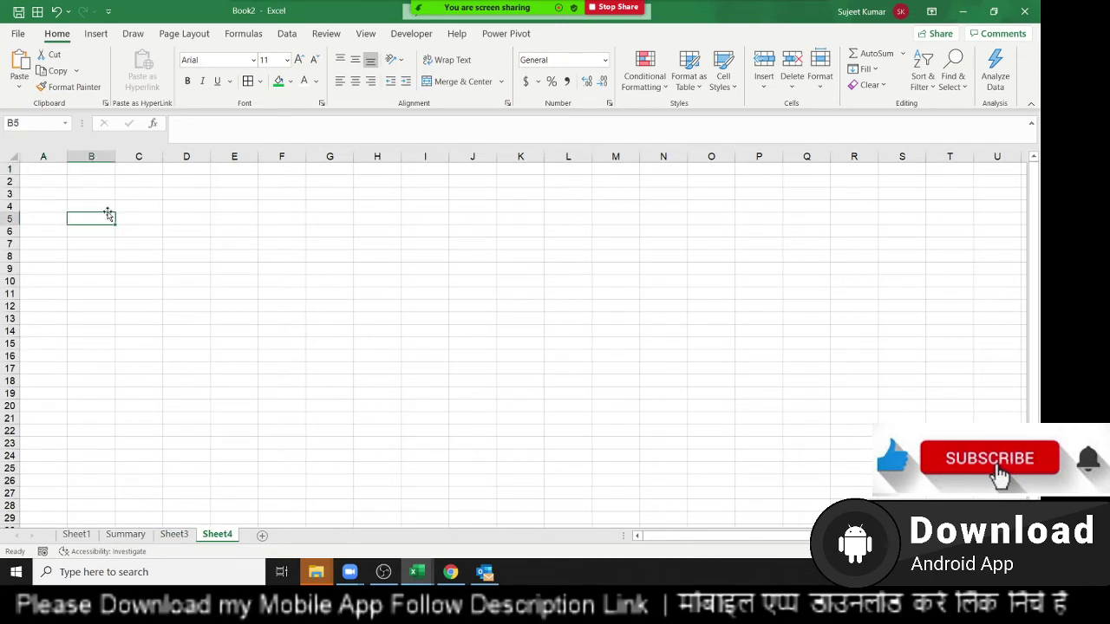
type("Roll")
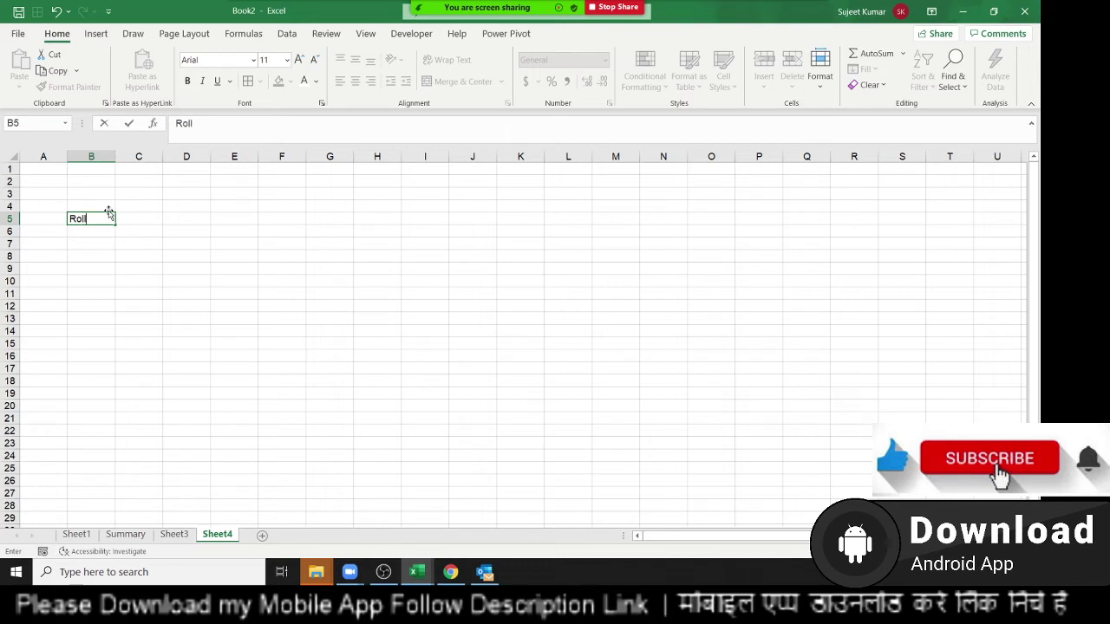
key("Return")
key("Up")
key("Right")
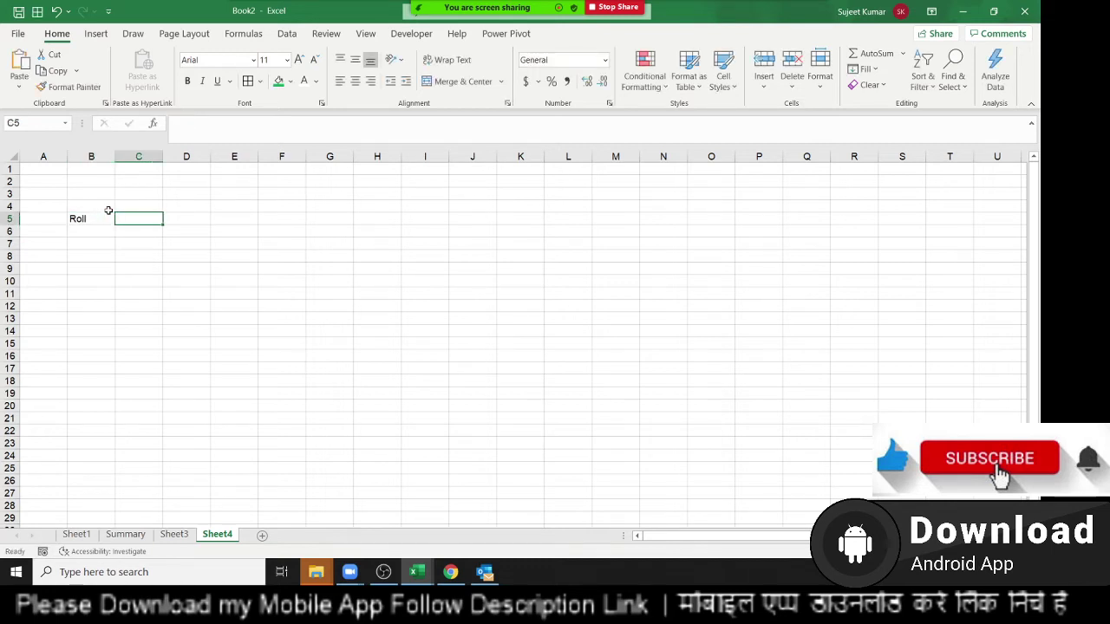
type("1")
key("Return")
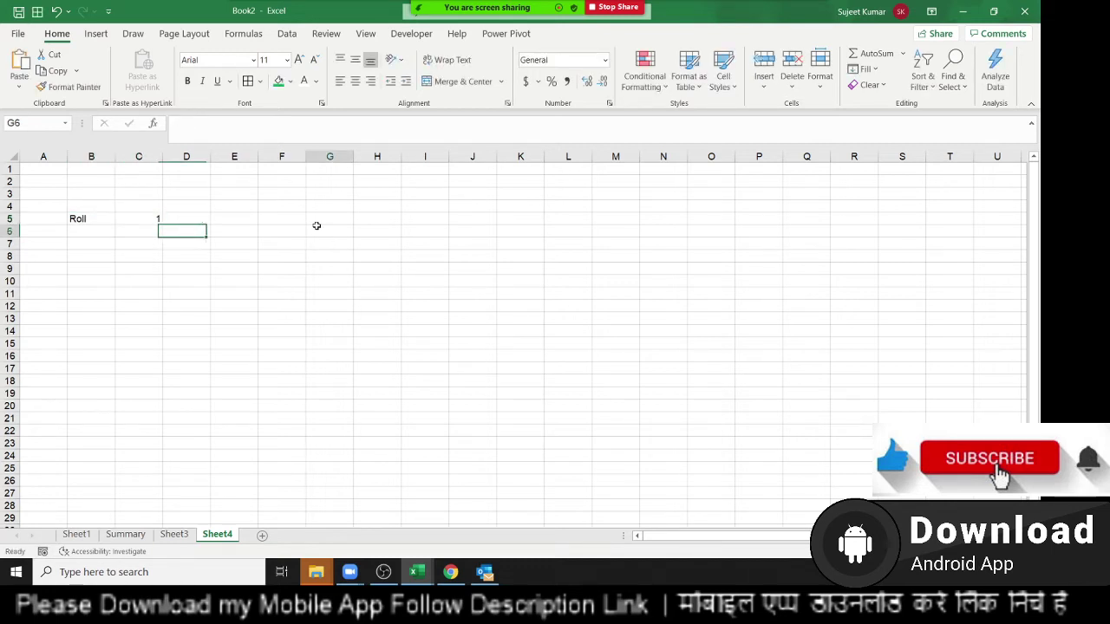
Merge G6:H11 into a single photo display cell, then view Sheet3
left_click_drag(317, 230, 394, 298)
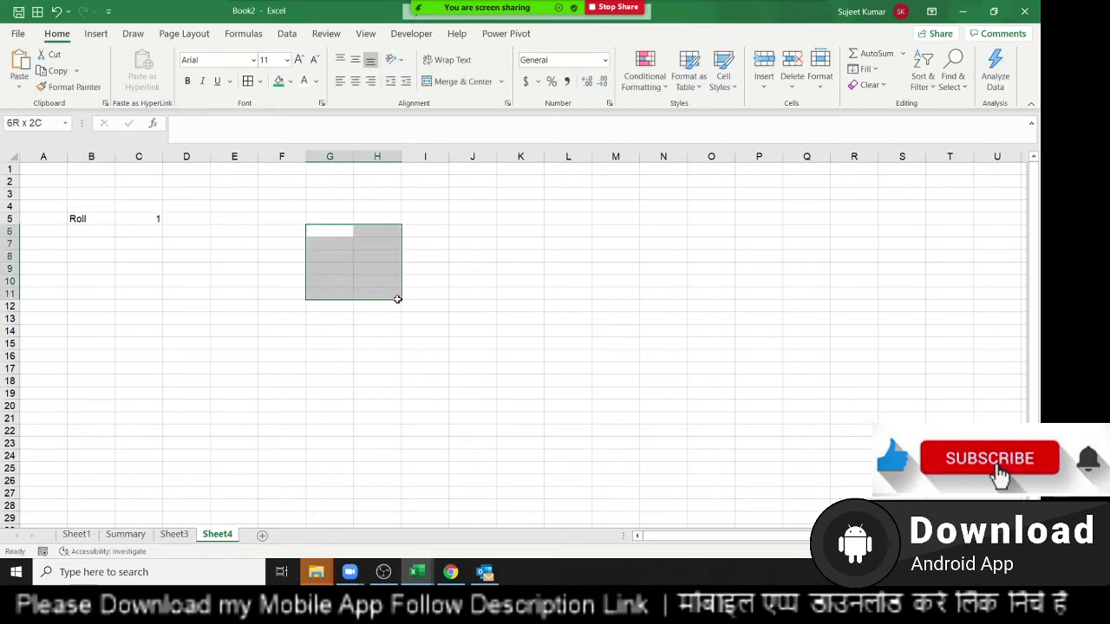
left_click(459, 80)
left_click(175, 534)
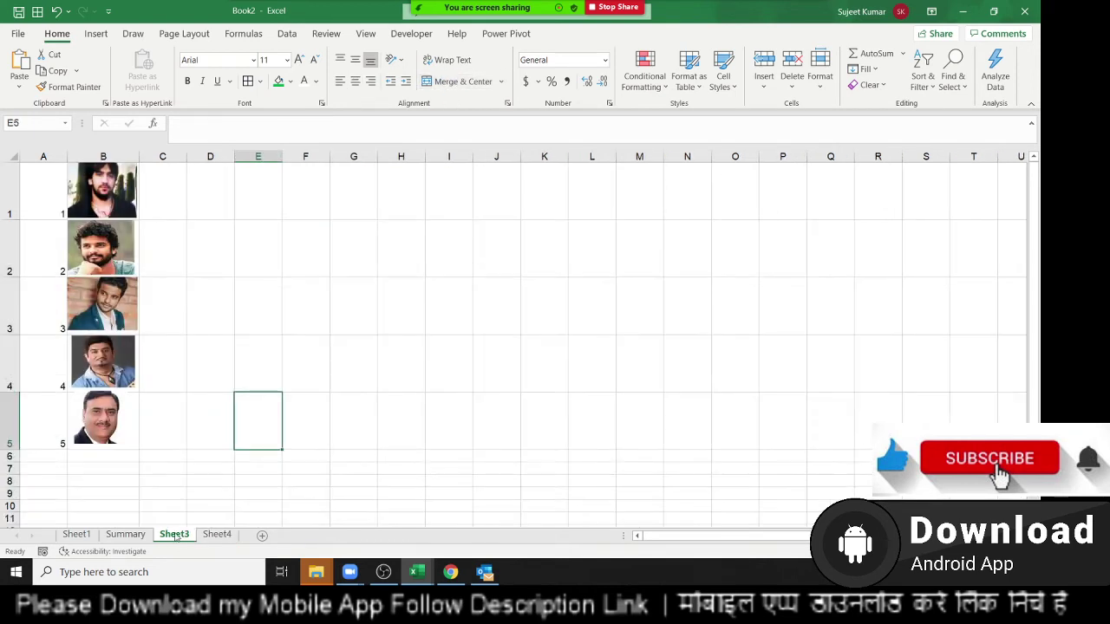
left_click(85, 212)
left_click(99, 258)
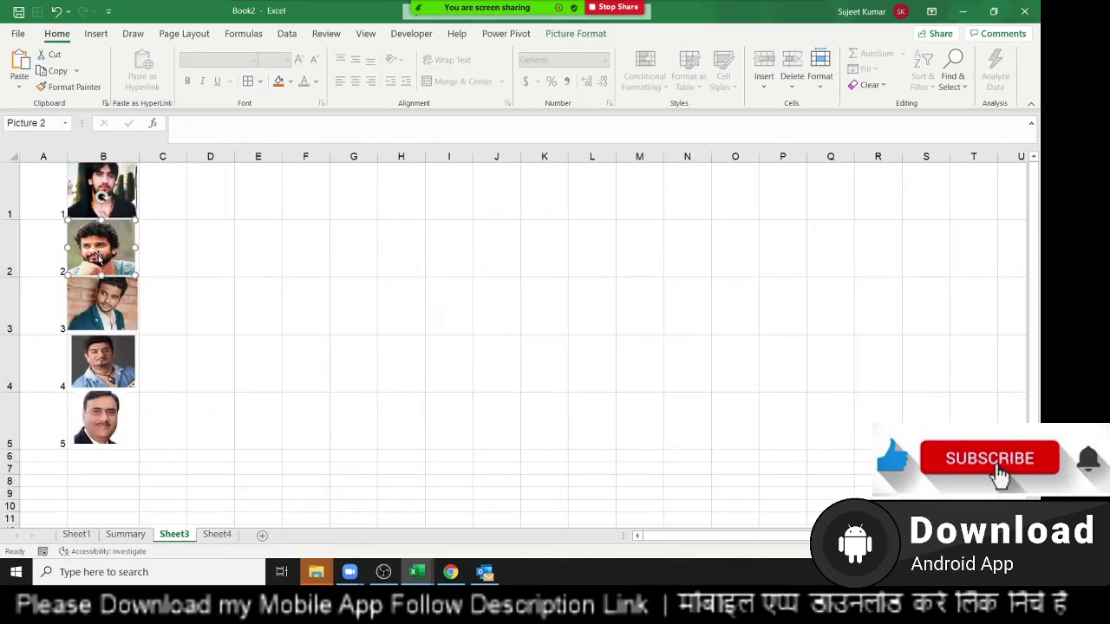
left_click(114, 314)
left_click(115, 368)
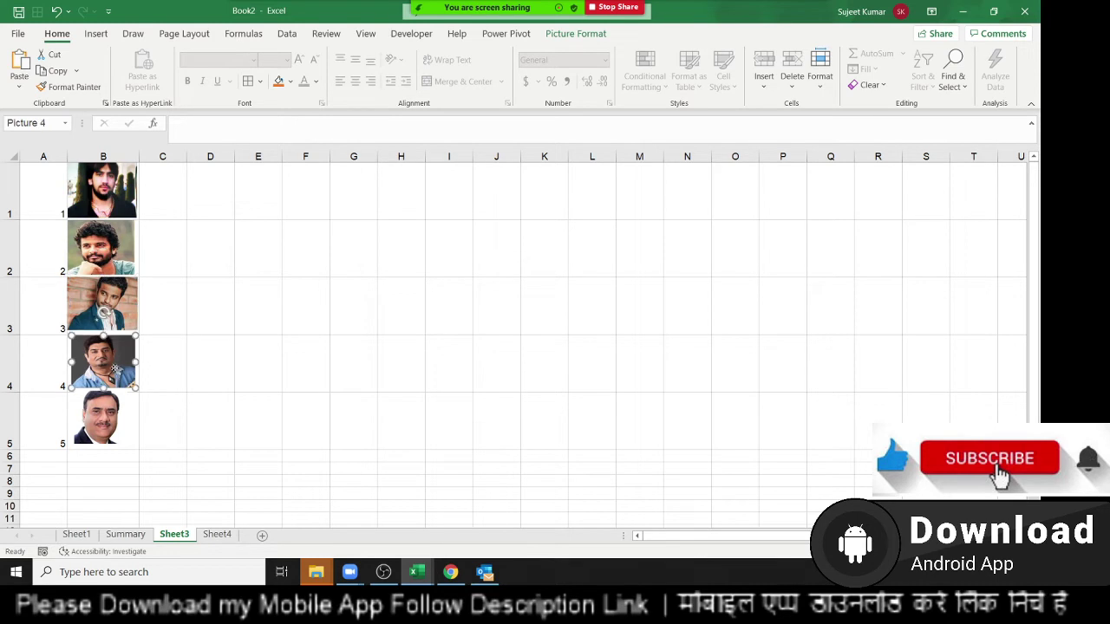
left_click(126, 413)
left_click(165, 412)
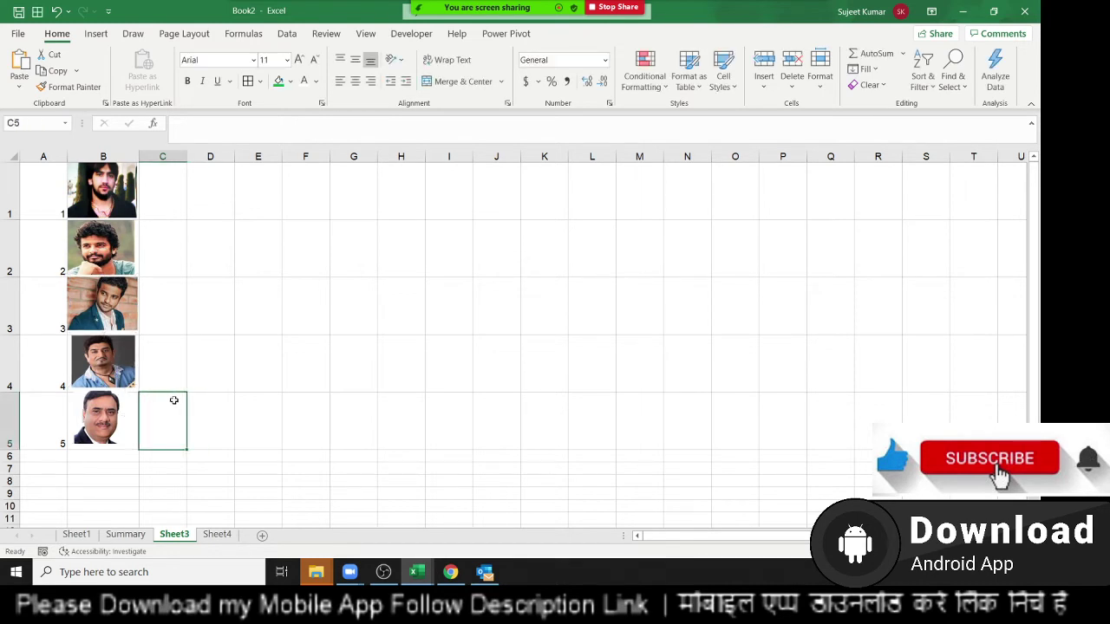
left_click(217, 535)
left_click(190, 219)
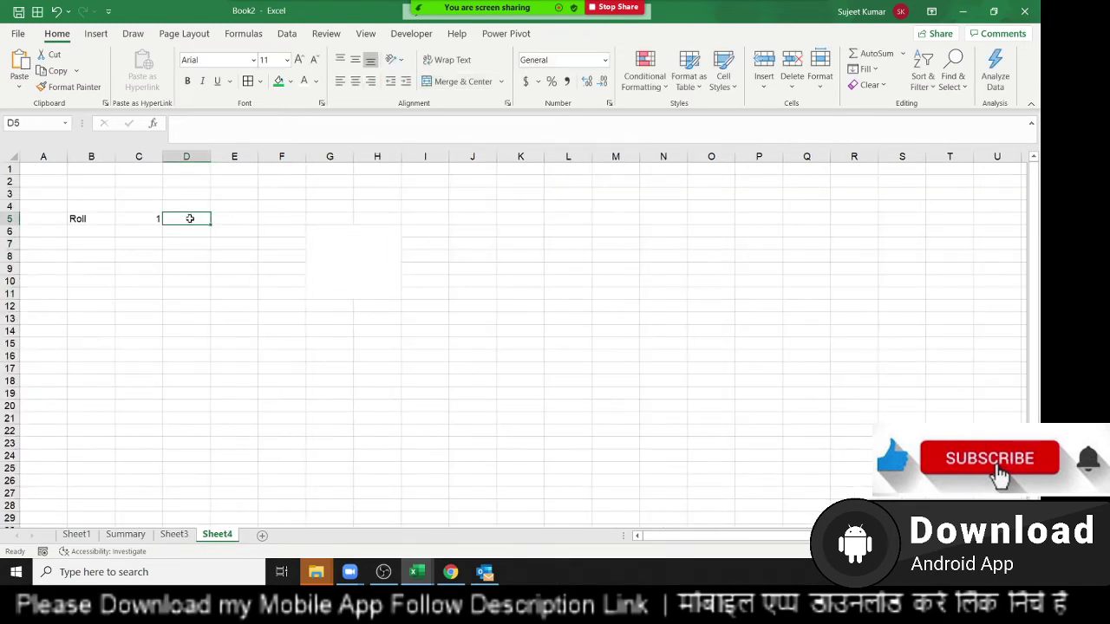
type("=")
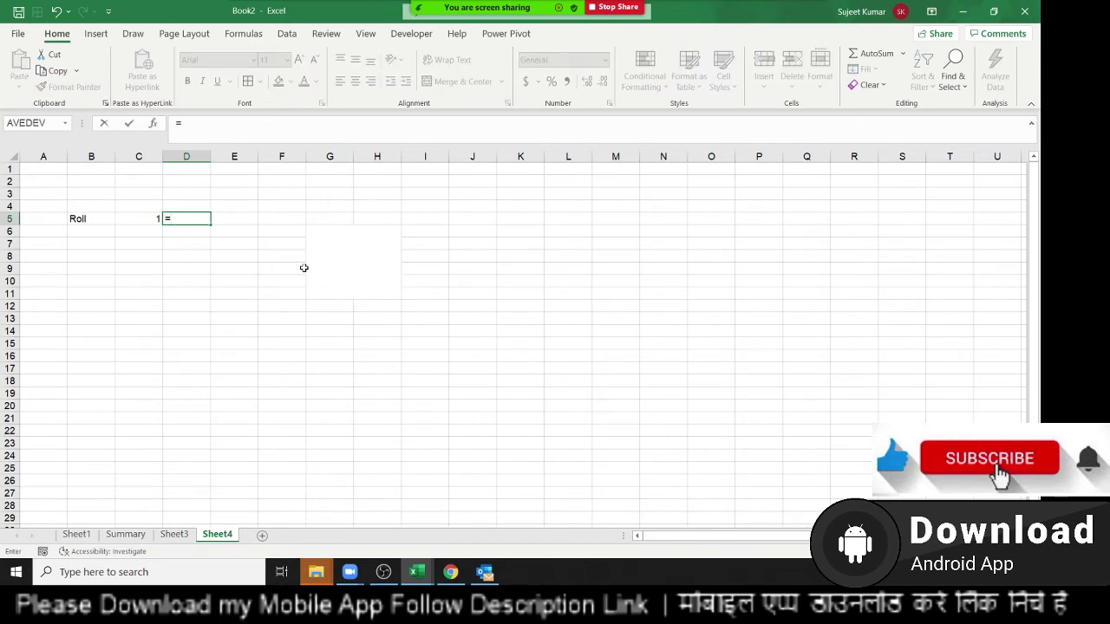
key("Escape")
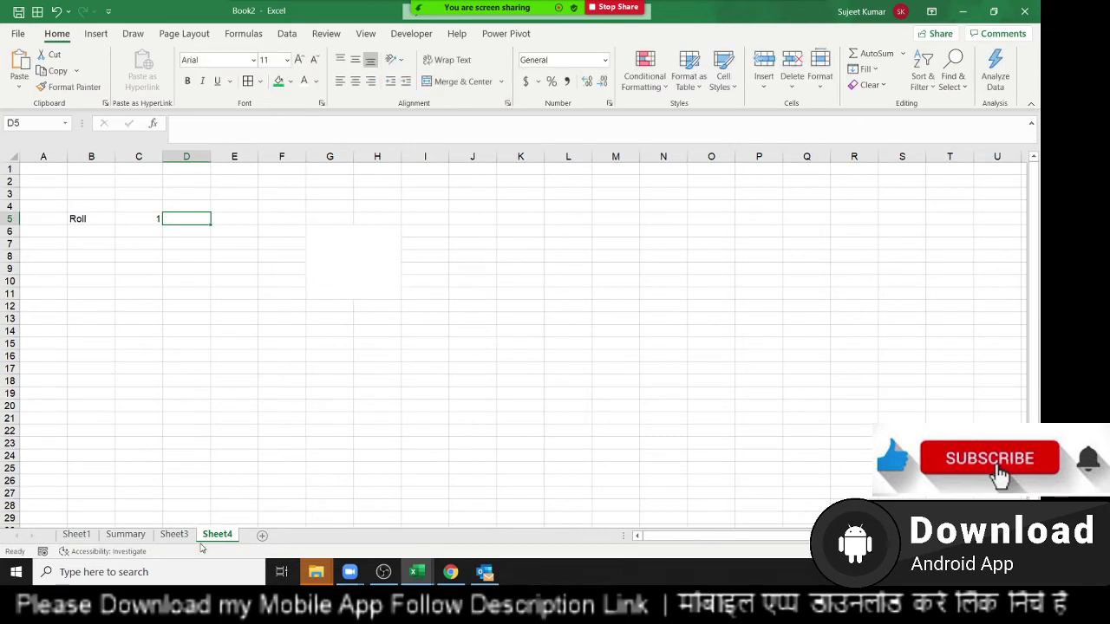
left_click(173, 534)
left_click_drag(47, 178, 16, 431)
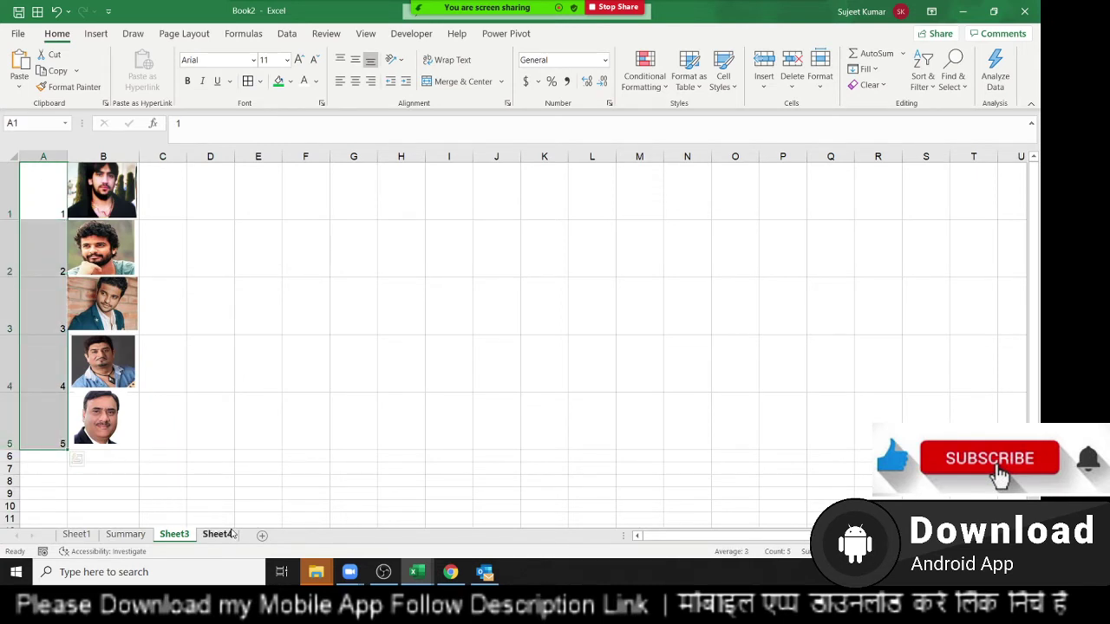
Enter =MATCH(C5,Sheet3!A:A,0) in Sheet4 cell D5, returning 1
left_click(218, 534)
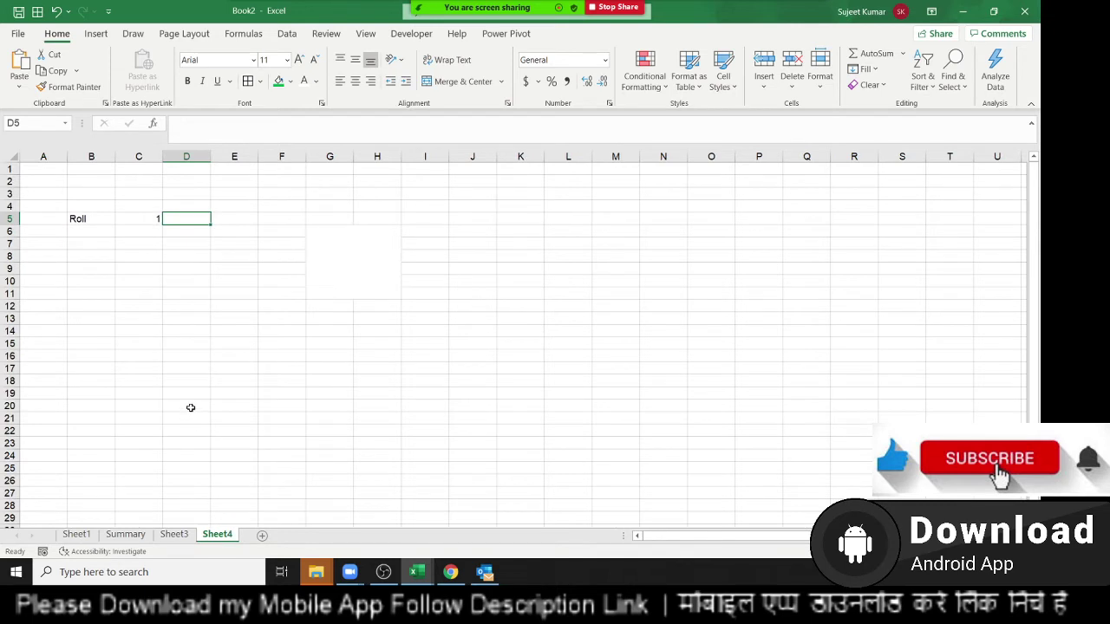
type("=m")
key("Tab")
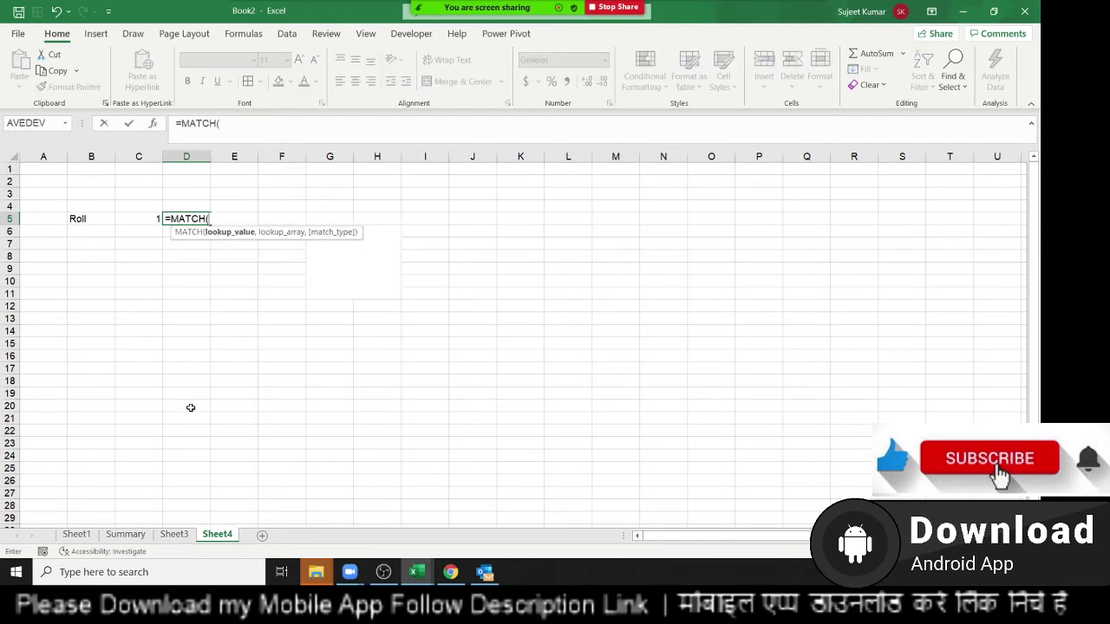
key("Left")
type(",")
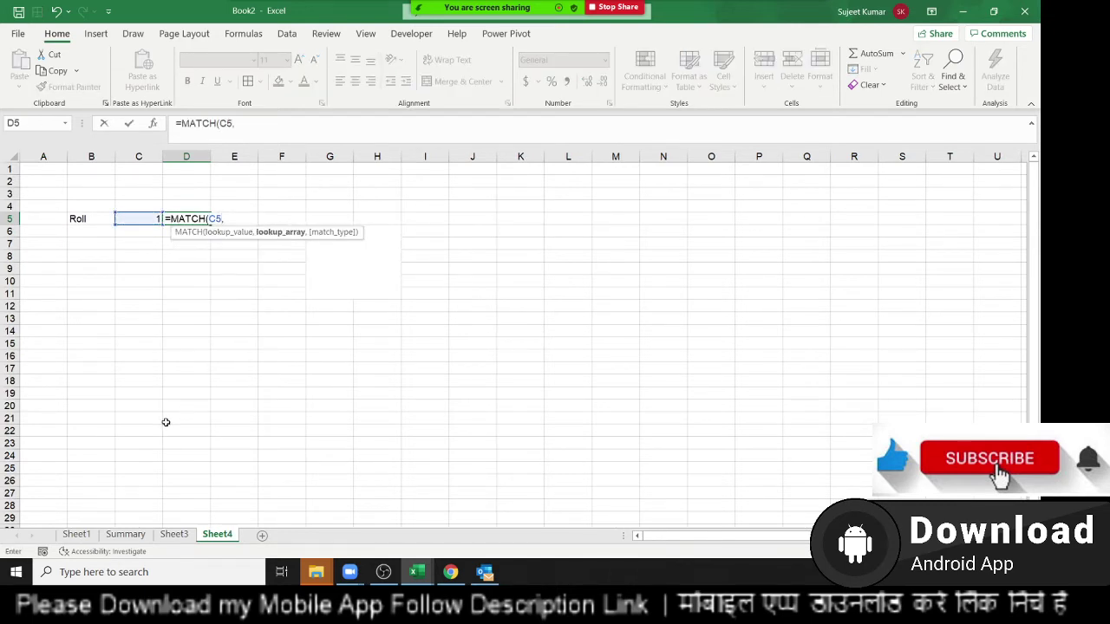
left_click(174, 534)
left_click(50, 156)
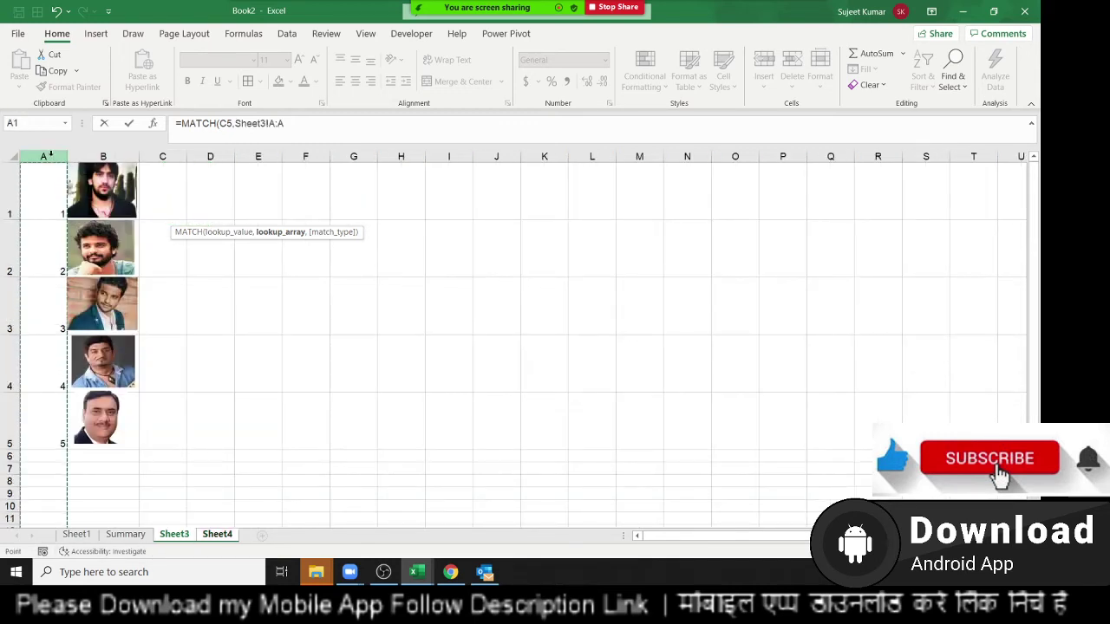
type(",0")
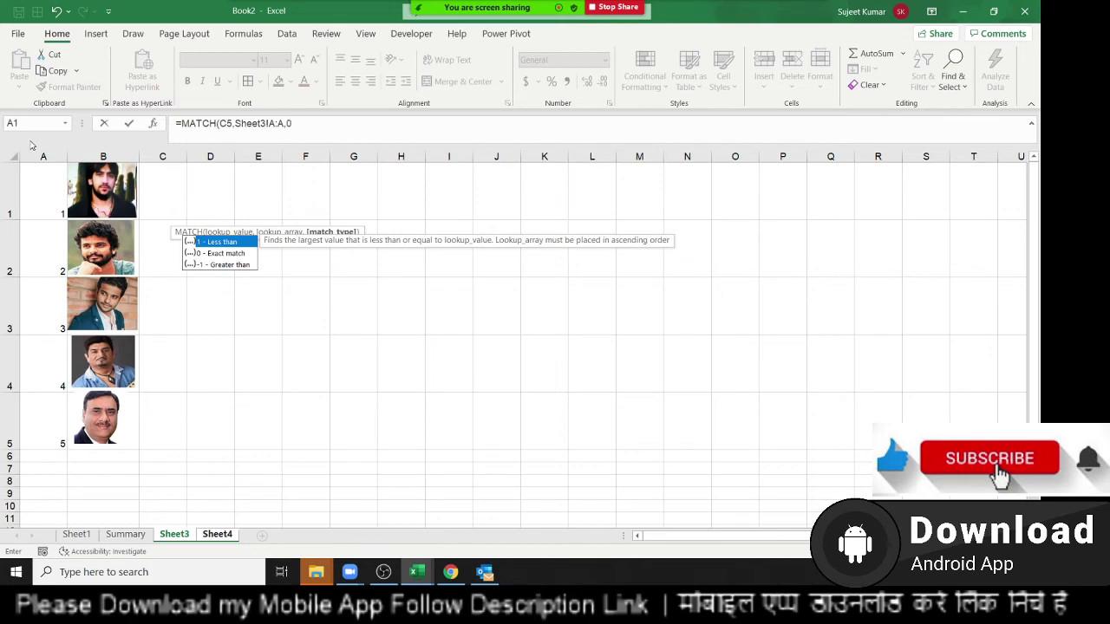
key("Return")
key("Up")
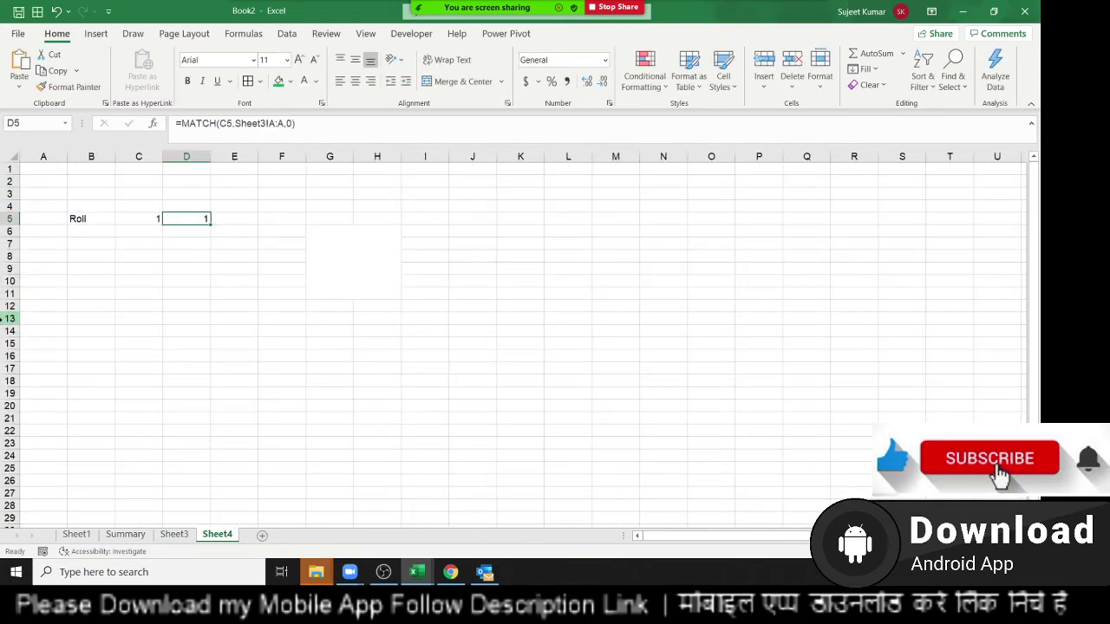
Recheck the D5 MATCH formula, then view Sheet3's roll numbers
key("F2")
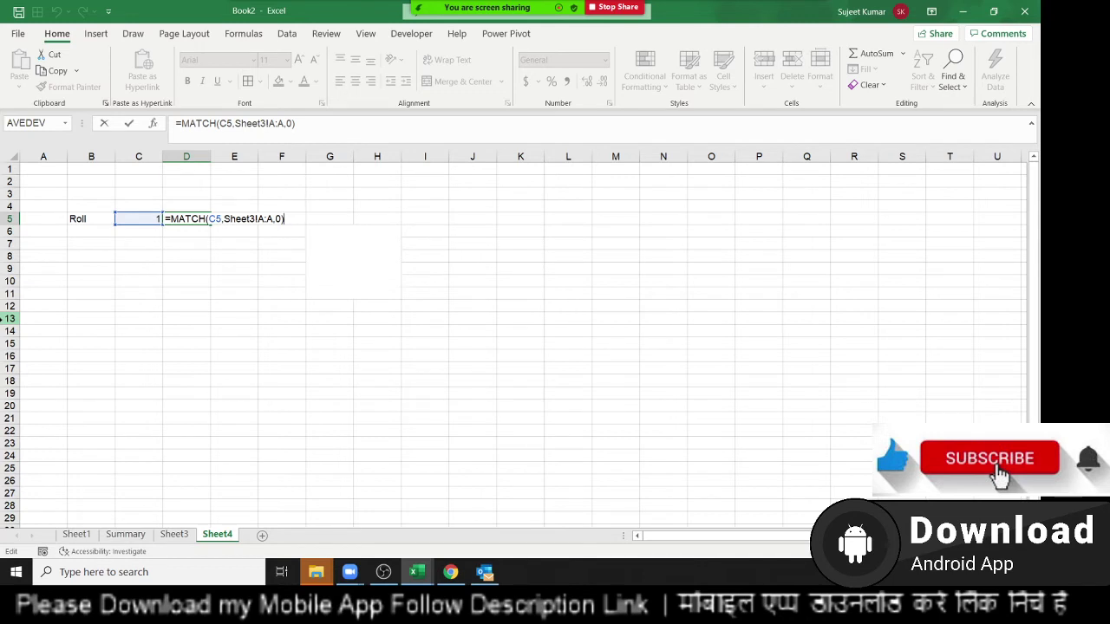
key("ctrl+Return")
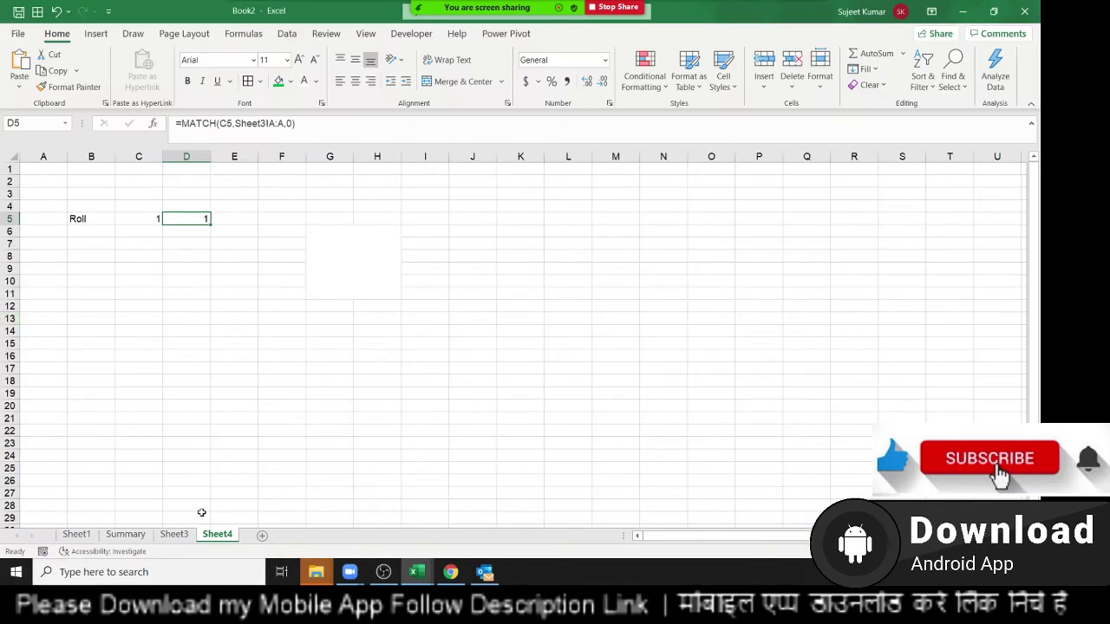
left_click(173, 535)
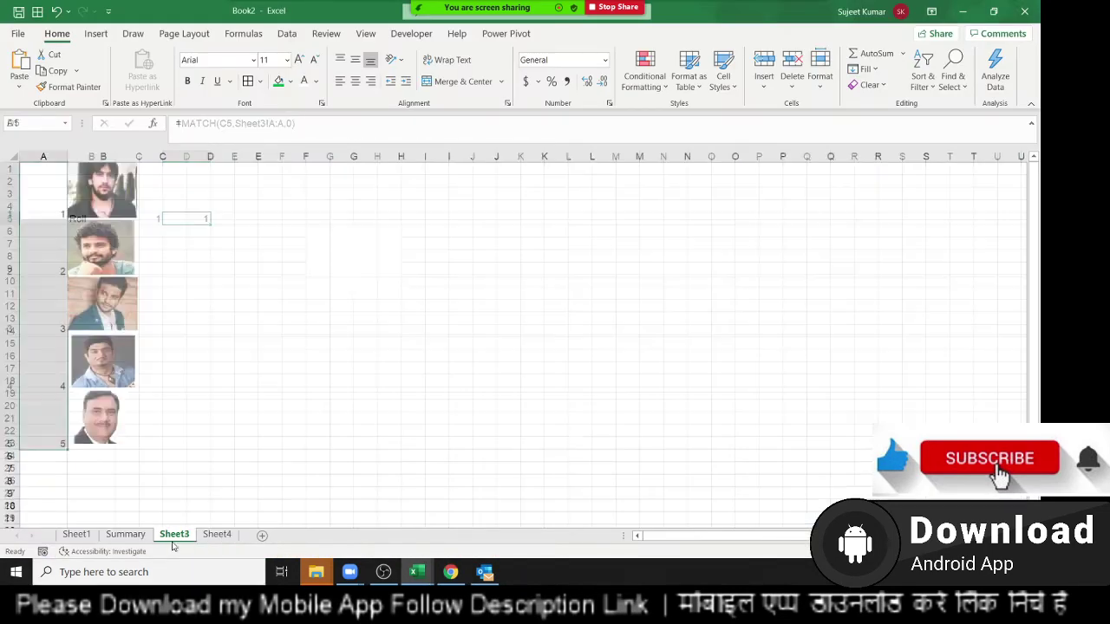
Enter a formula in Sheet4 E5 joining B with D5 so it shows B1
left_click(217, 534)
left_click(248, 218)
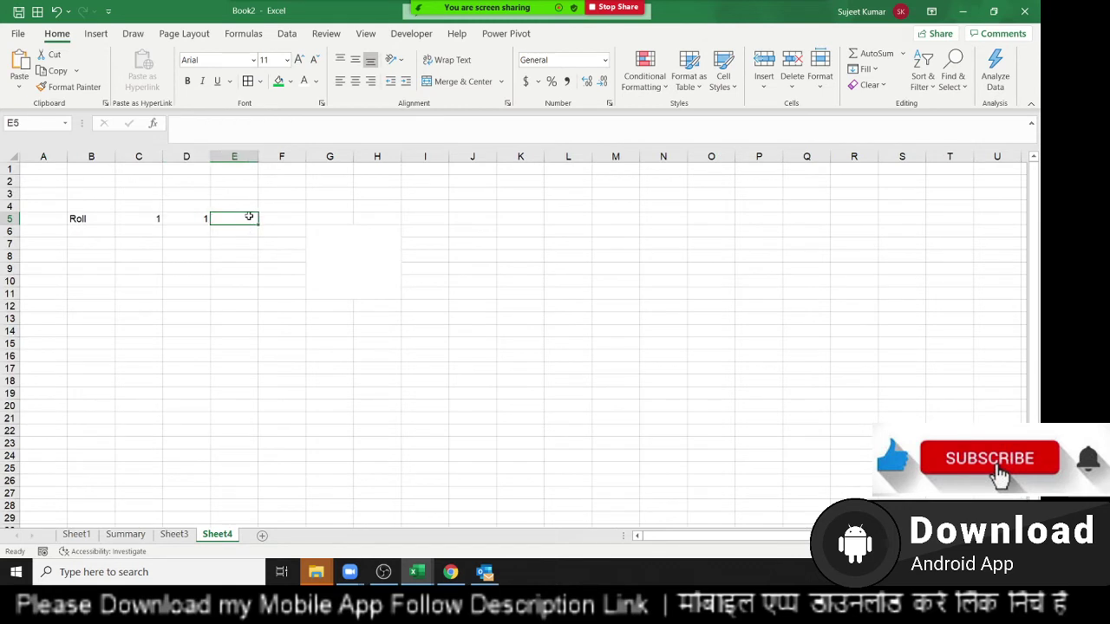
type("=")
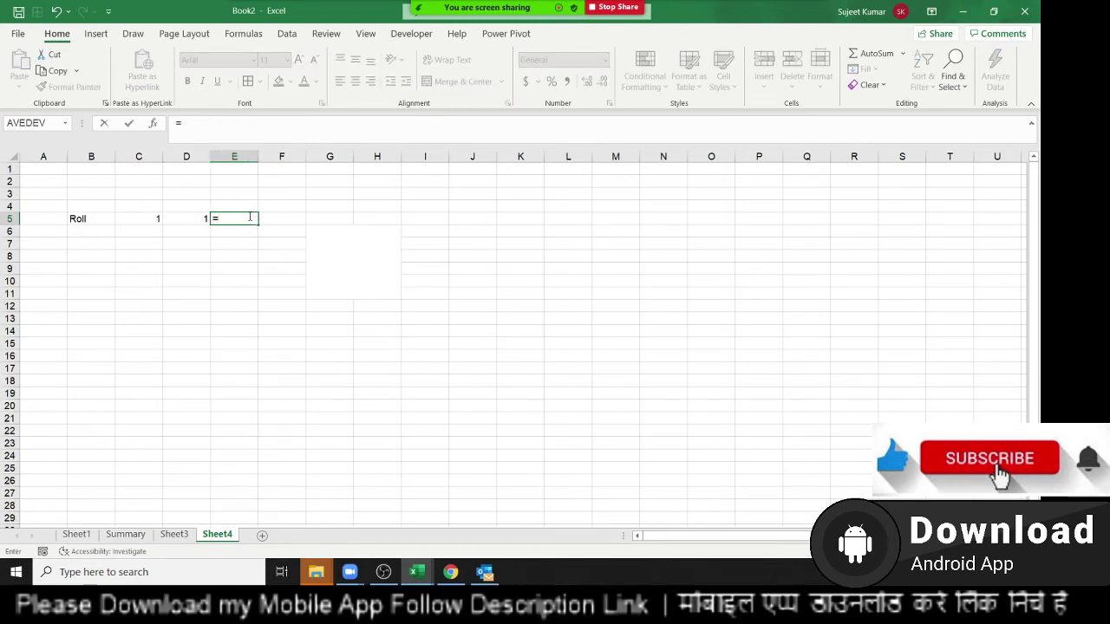
type("\"")
type("B")
type("&")
type("D5")
key("Return")
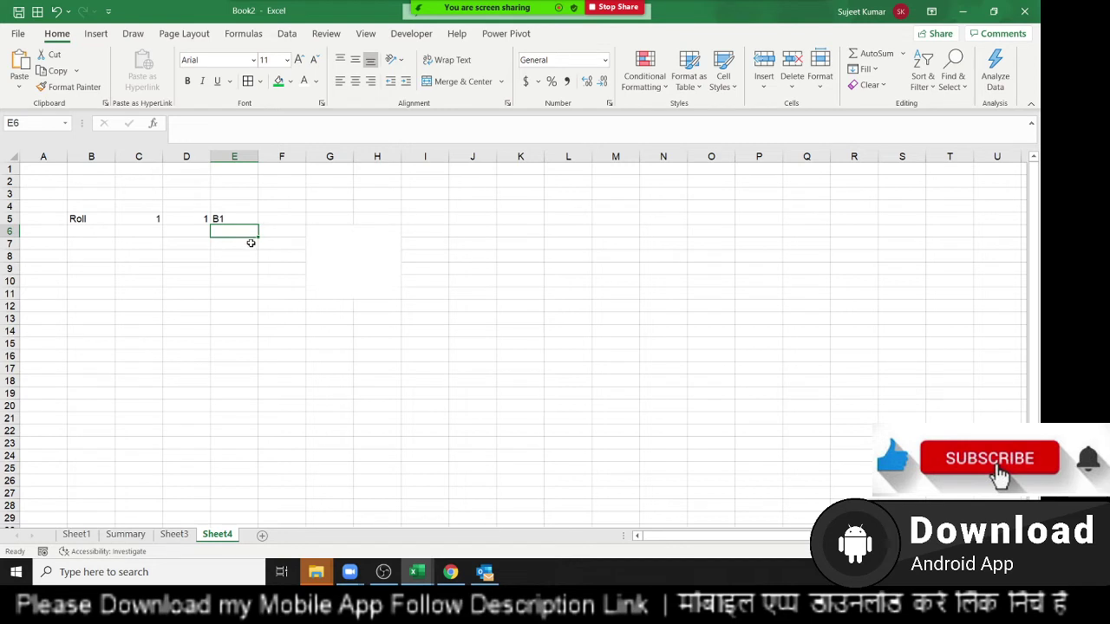
left_click(176, 534)
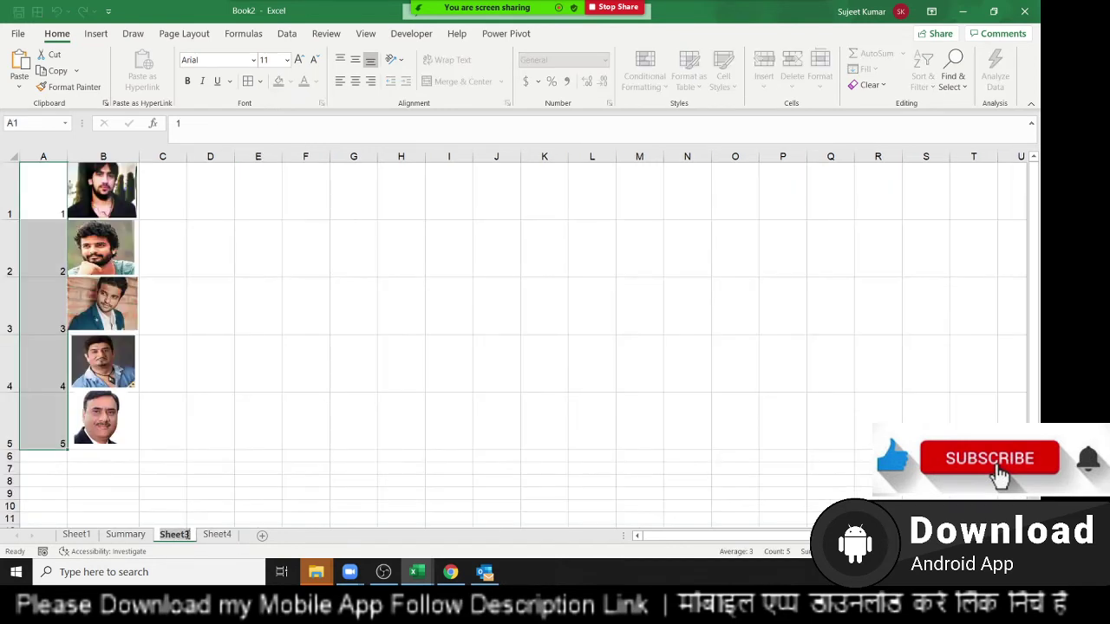
Try a =Sheet3!D4 reference to see the sheet-name prefix, then cancel it
left_click(216, 534)
left_click(222, 342)
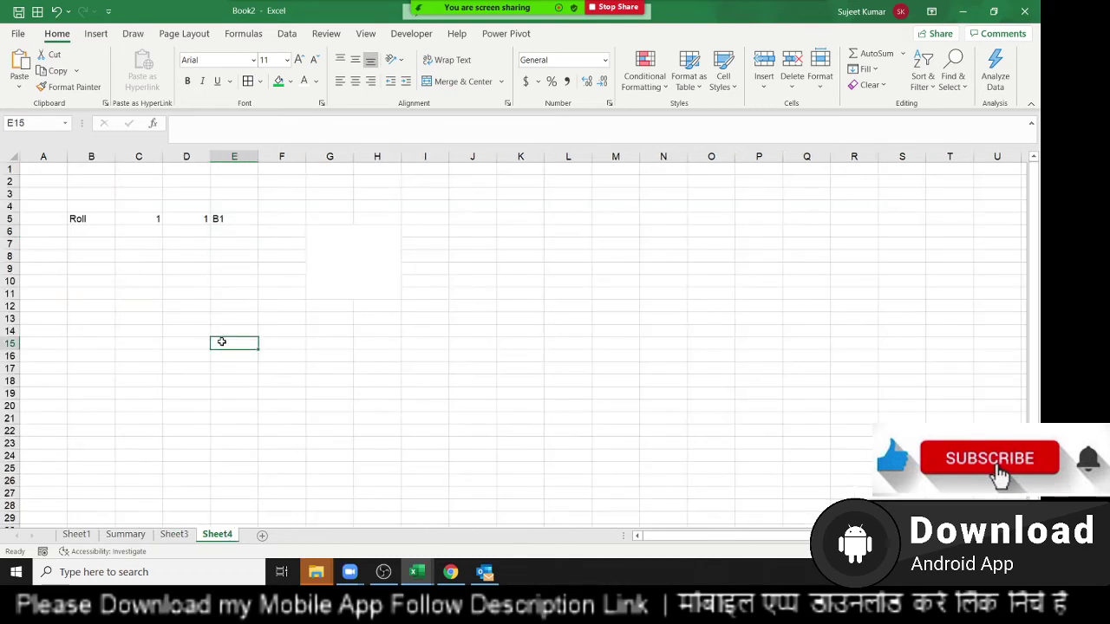
type("=")
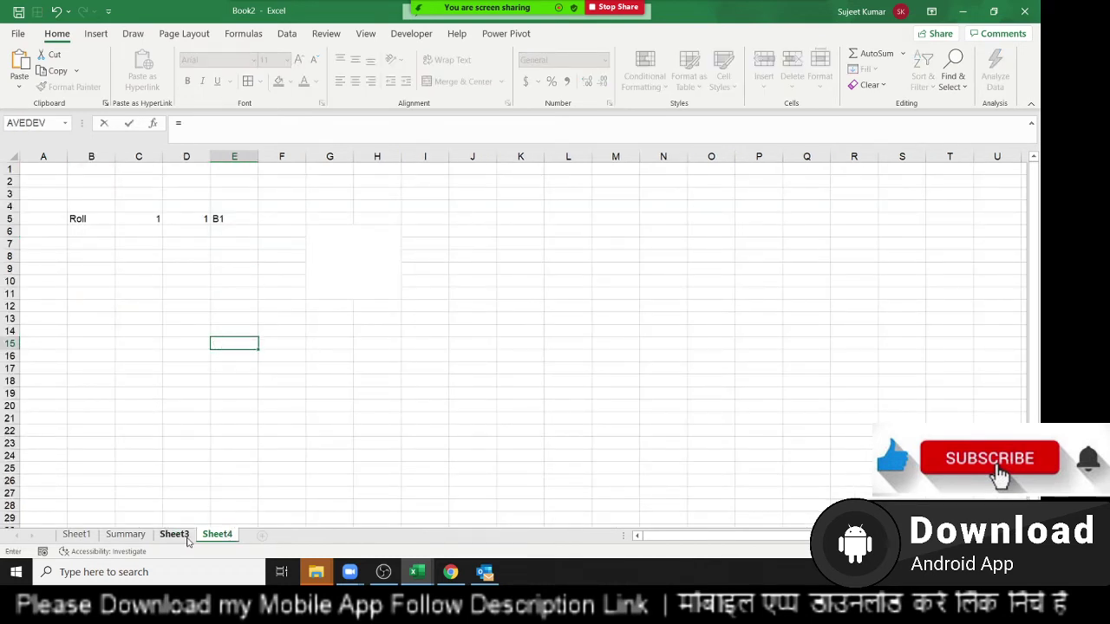
left_click(180, 533)
left_click(218, 351)
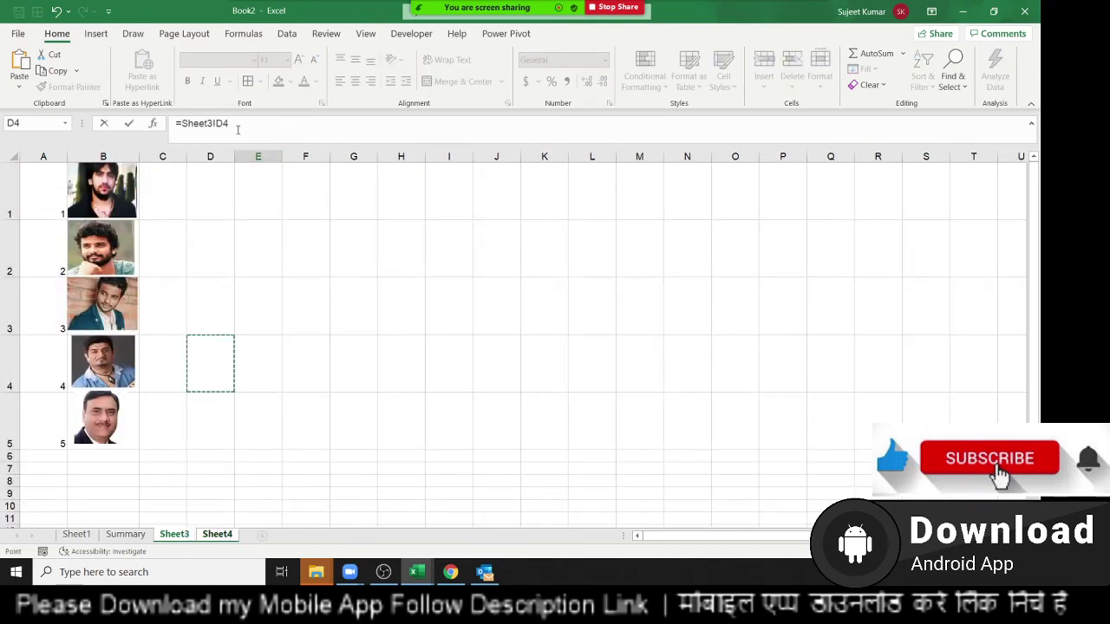
key("F2")
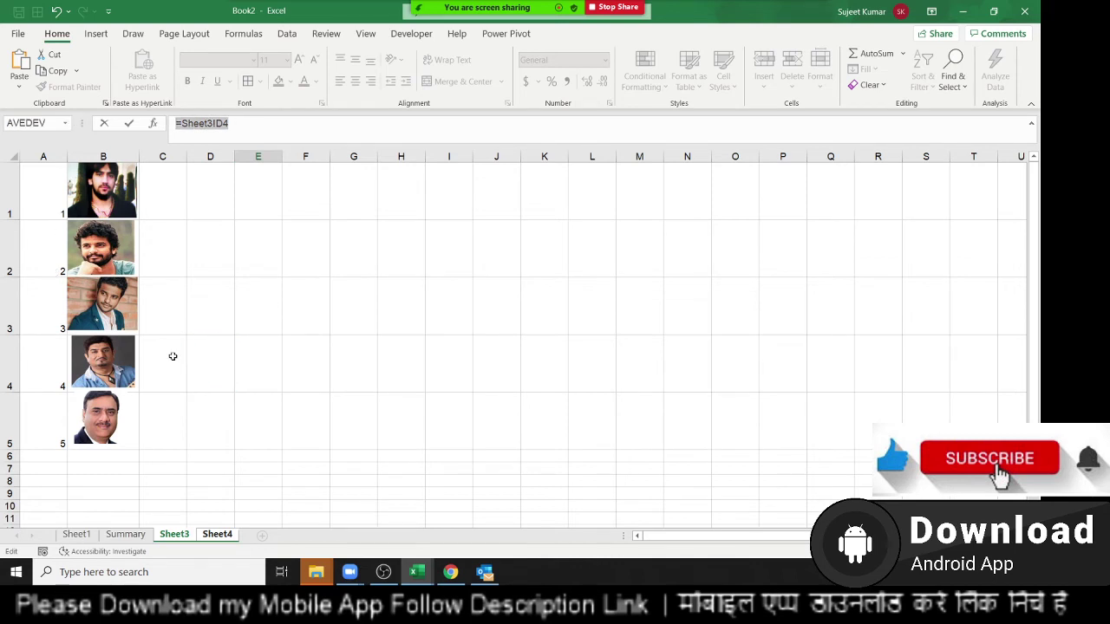
key("Escape")
left_click(232, 231)
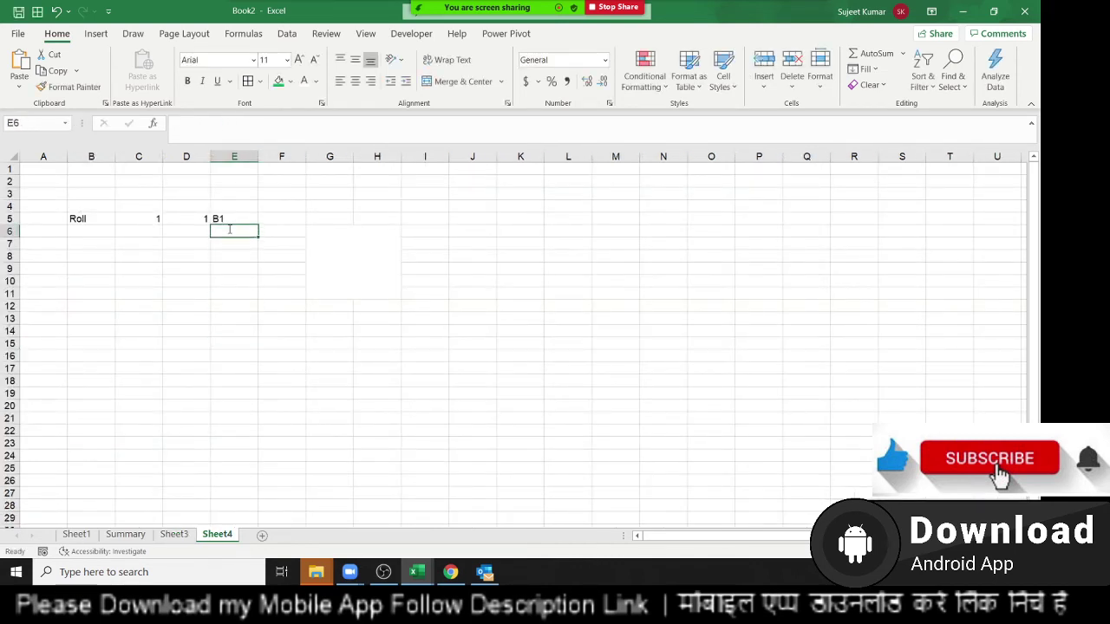
type("=Sheet3!D4")
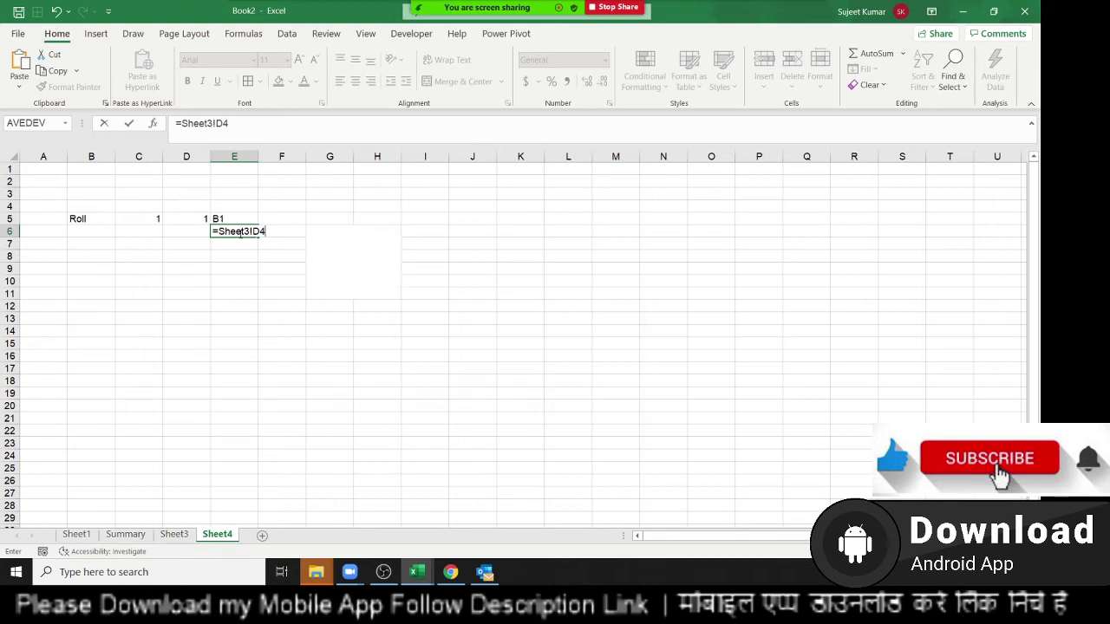
left_click(251, 231)
key("shift+Left")
key("shift+Left")
key("shift+Left")
key("Escape")
Change E5 to ="Sheet3!B"&D5 so it builds Sheet3!B1, then view Sheet3
key("Up")
key("F2")
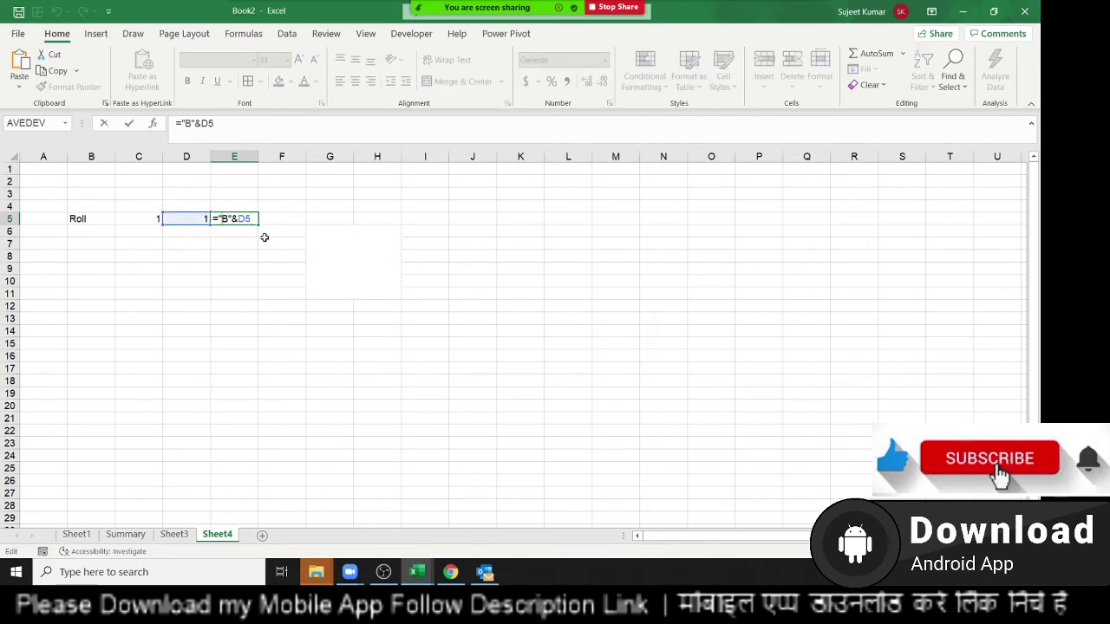
type("Sheet3!")
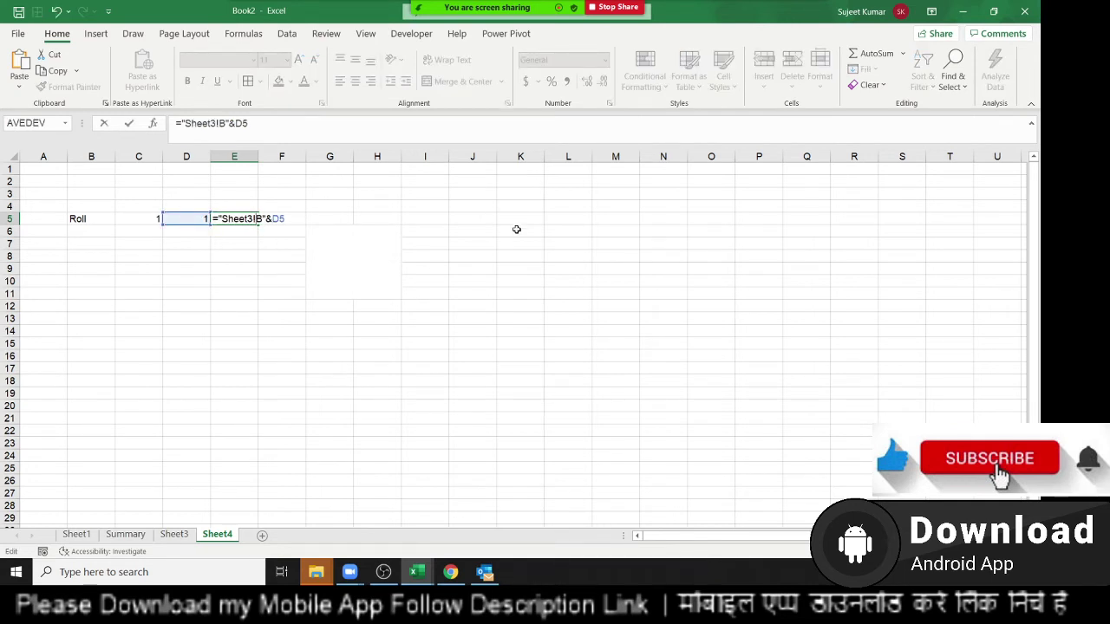
key("Return")
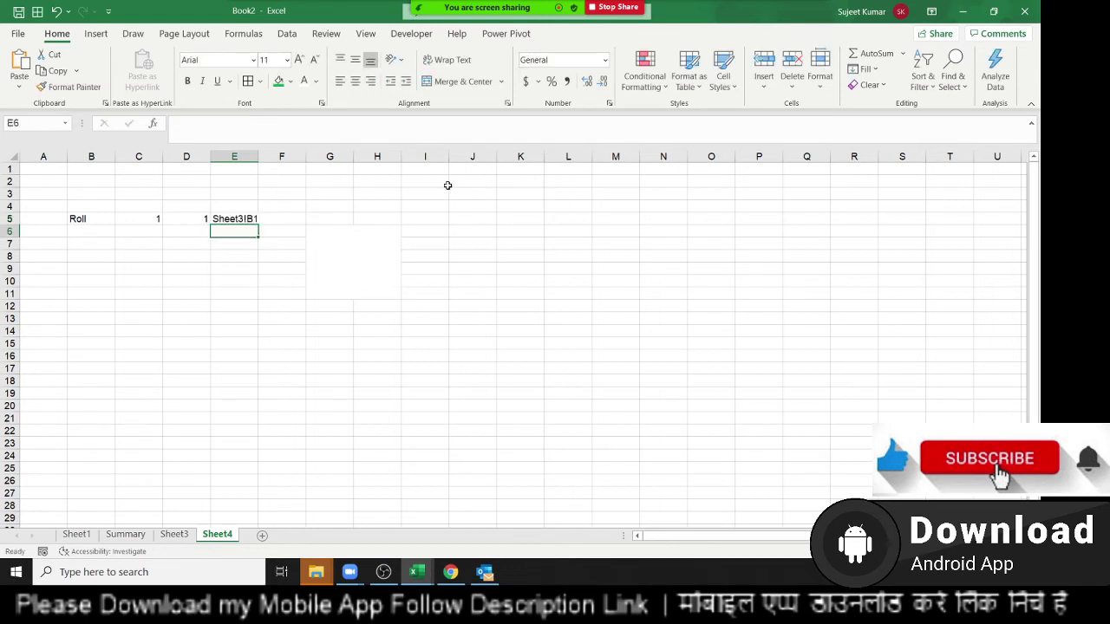
left_click(174, 534)
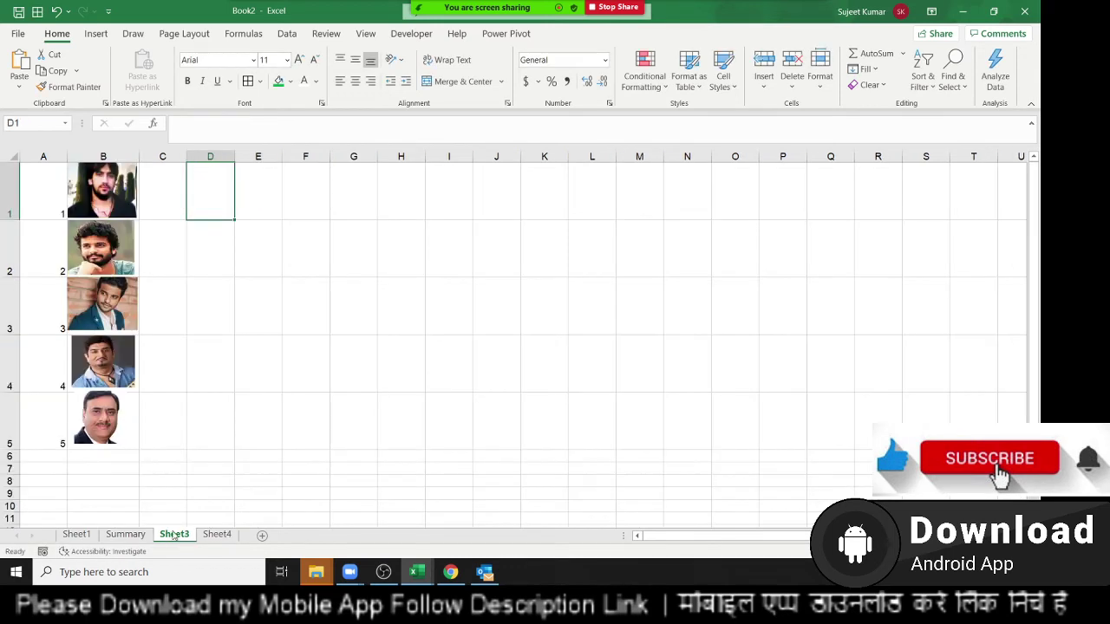
Copy Sheet3 cell B1 and paste it on Sheet4 as a linked picture near G7
left_click(139, 205)
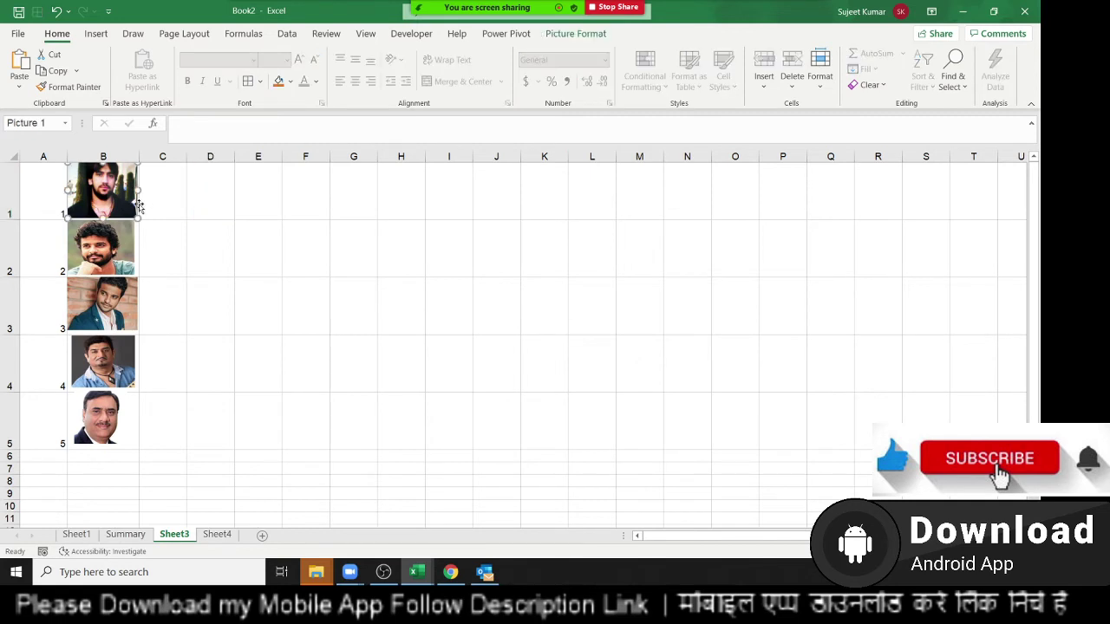
left_click(157, 204)
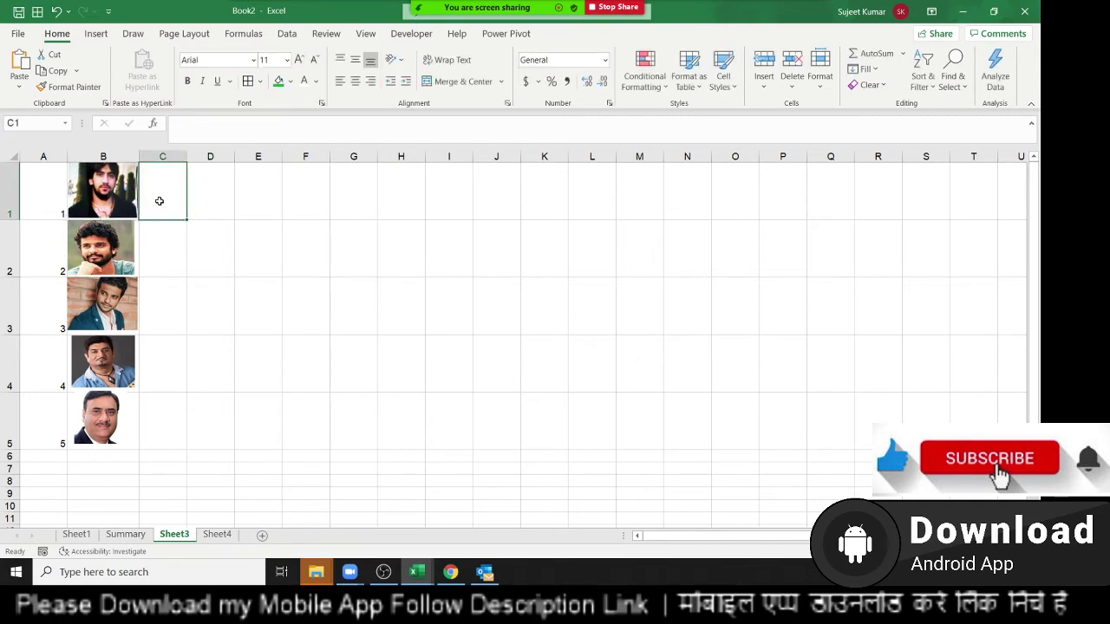
key("Left")
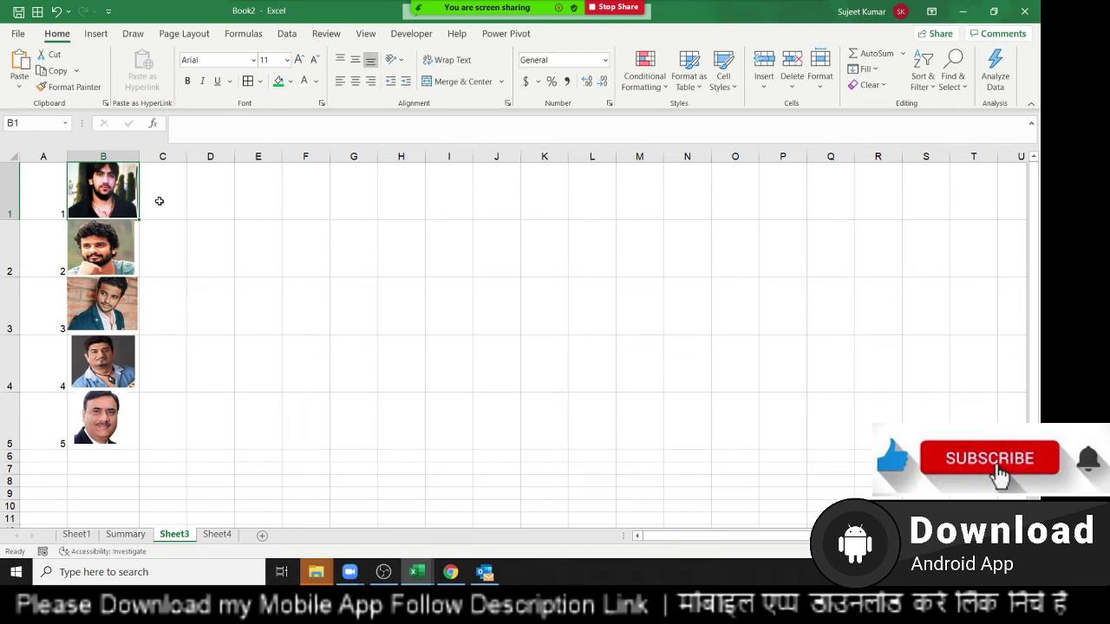
key("ctrl+c")
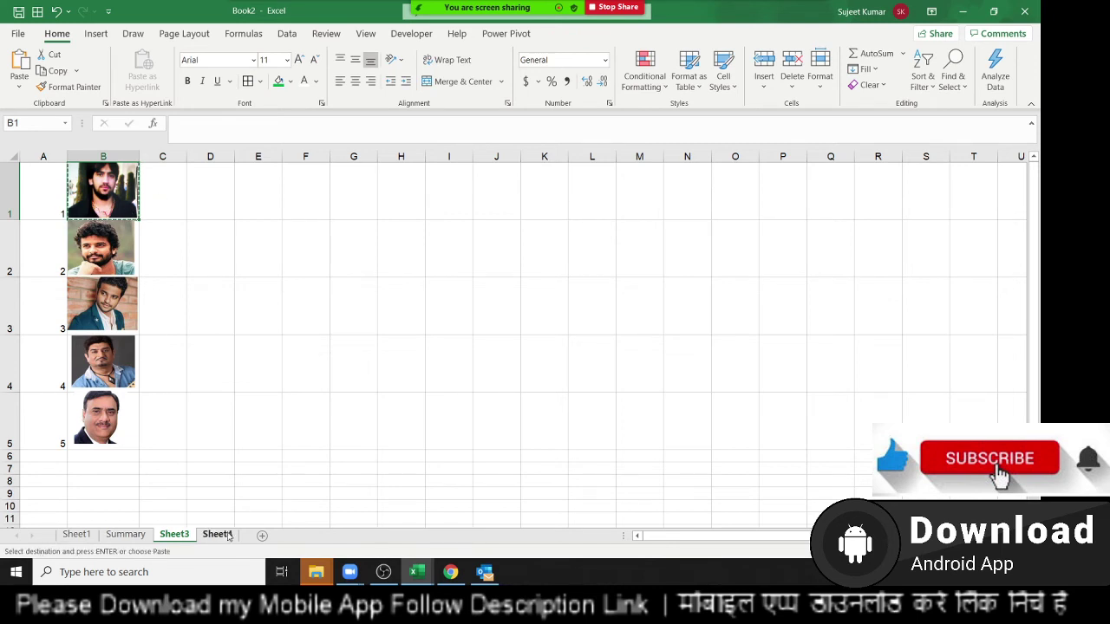
left_click(217, 534)
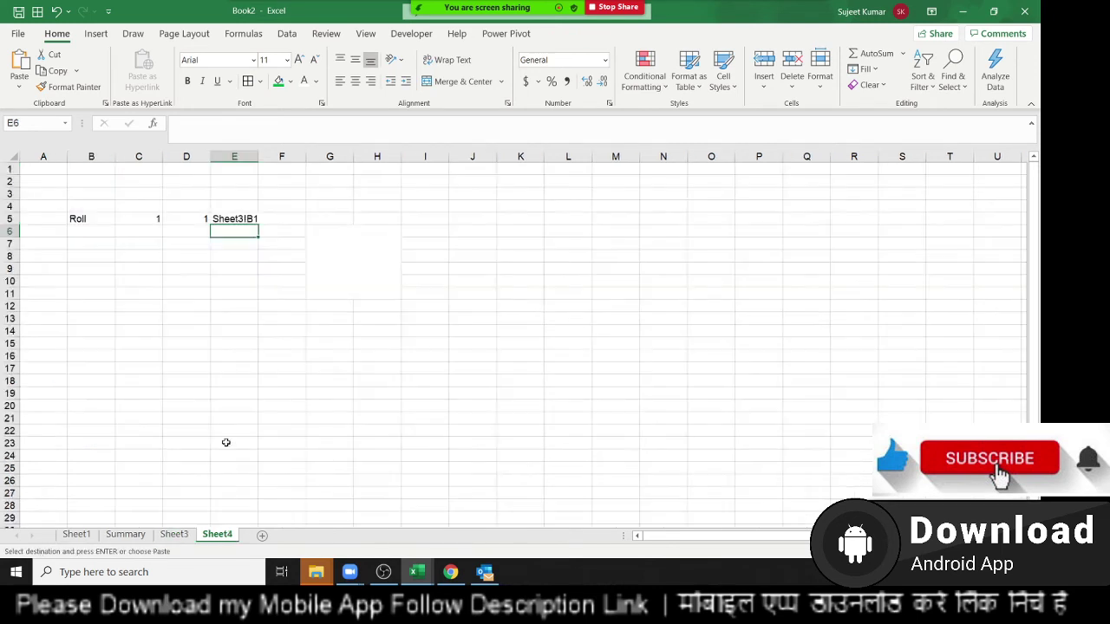
left_click(19, 87)
left_click(76, 234)
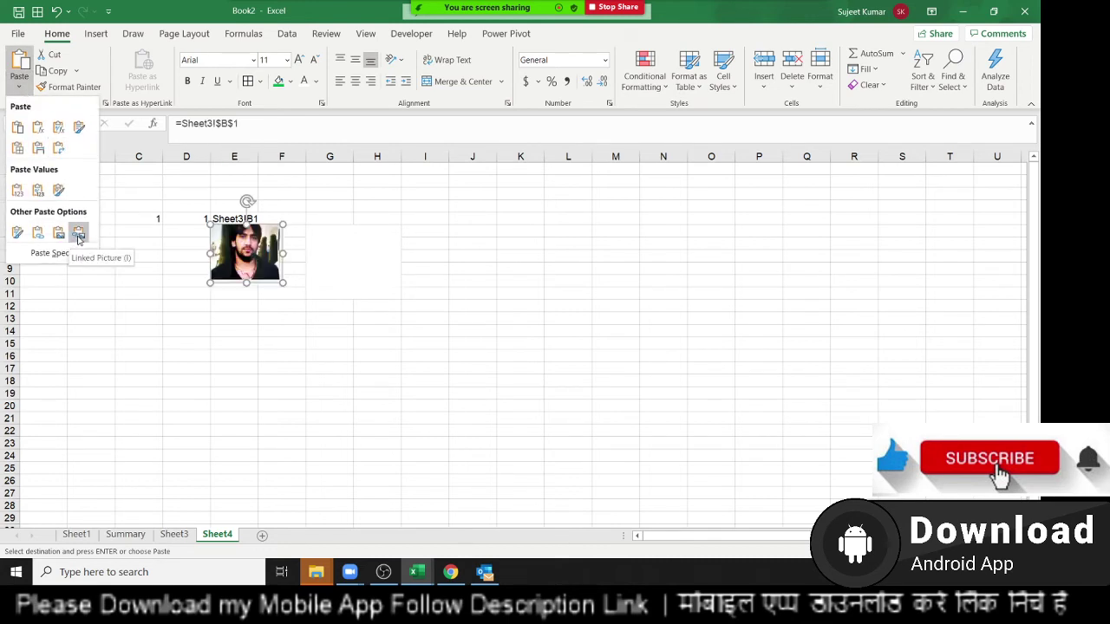
left_click_drag(247, 256, 345, 268)
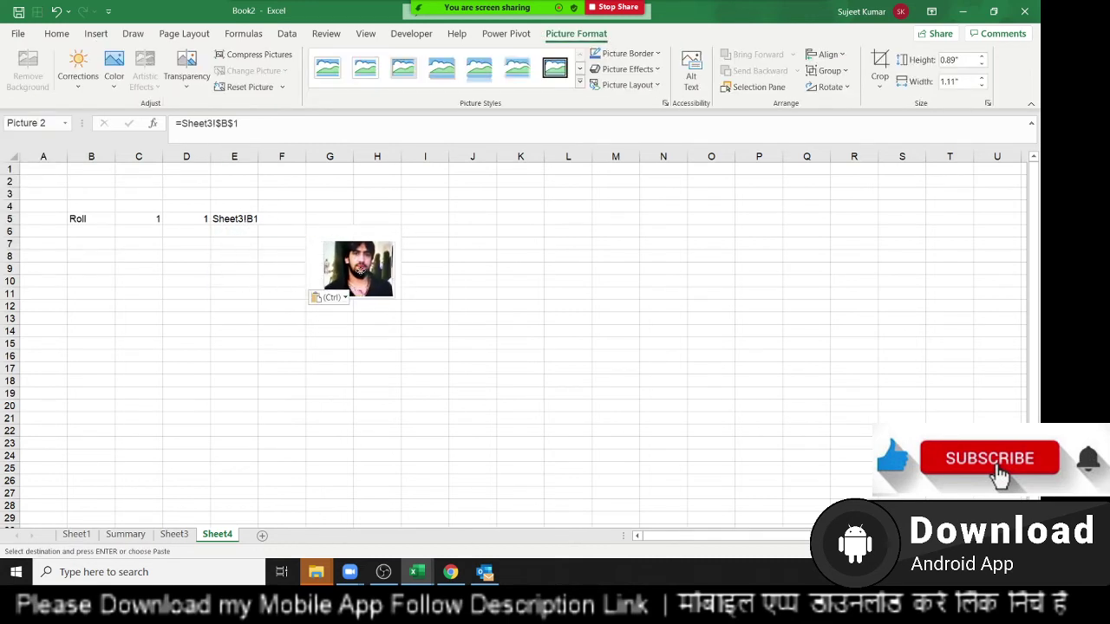
Relink the picture through Sheet3 B2 and B3, ending at =Sheet3!$B$4
left_click(271, 129)
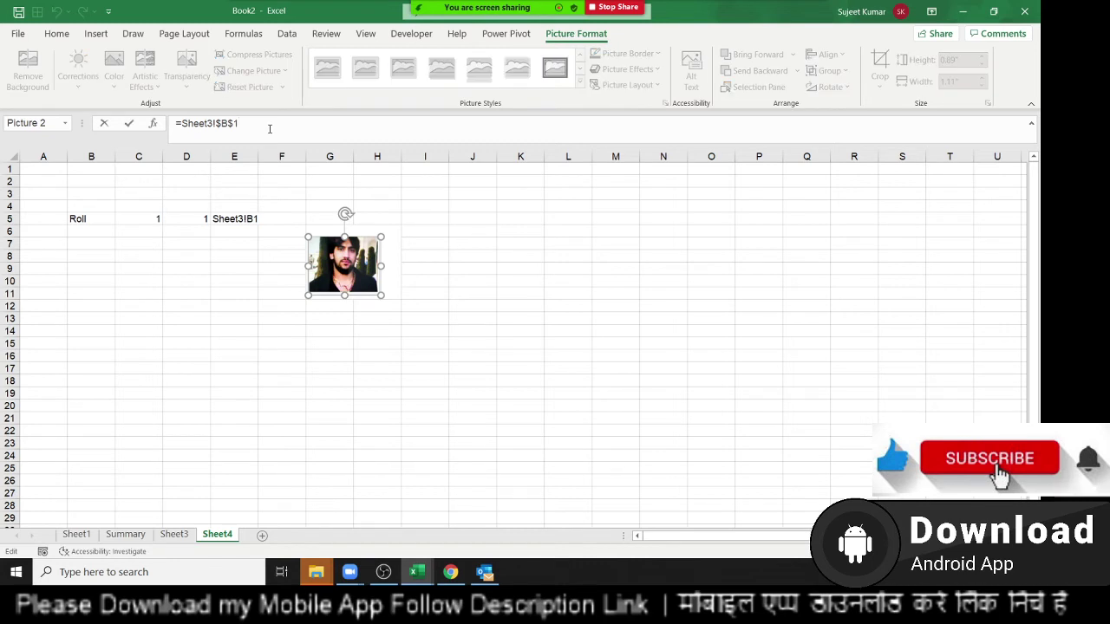
type("2")
key("Return")
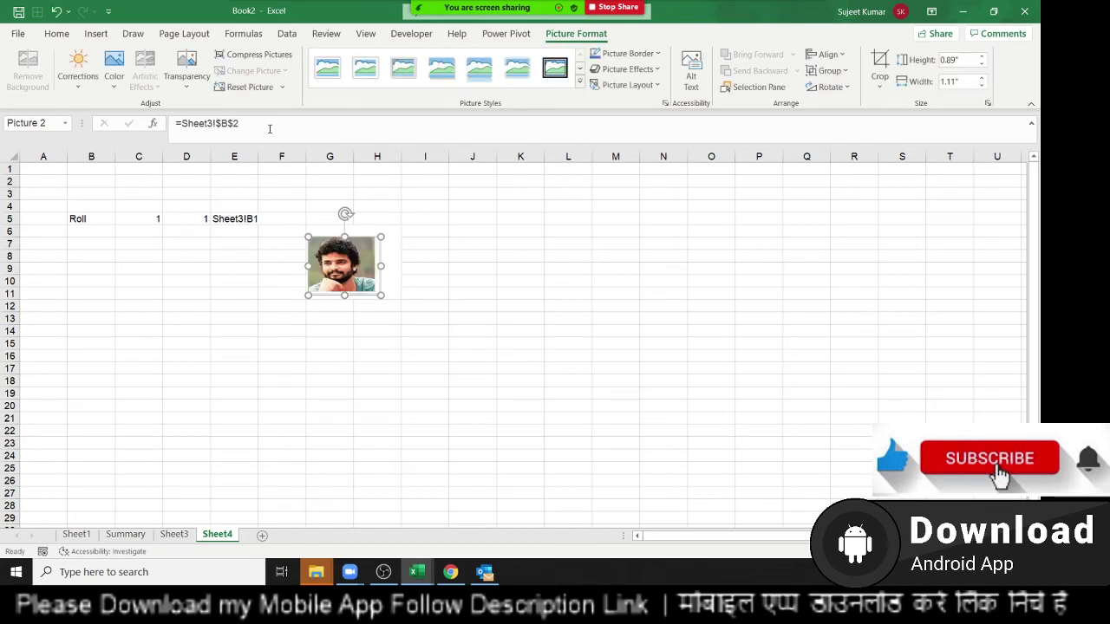
left_click(270, 128)
key("BackSpace")
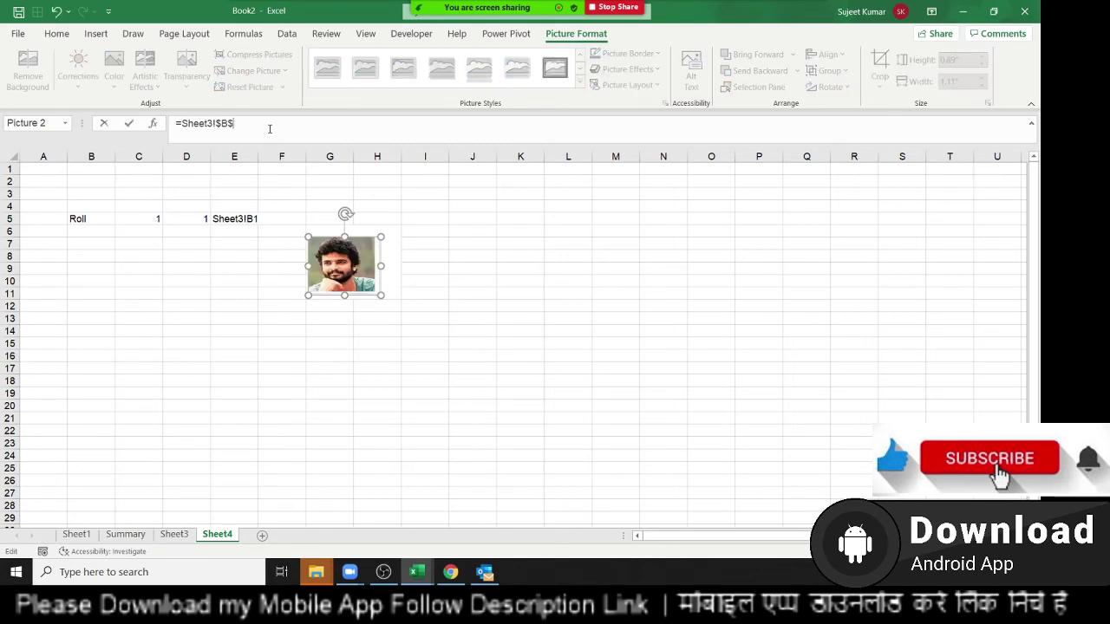
type("3")
key("Return")
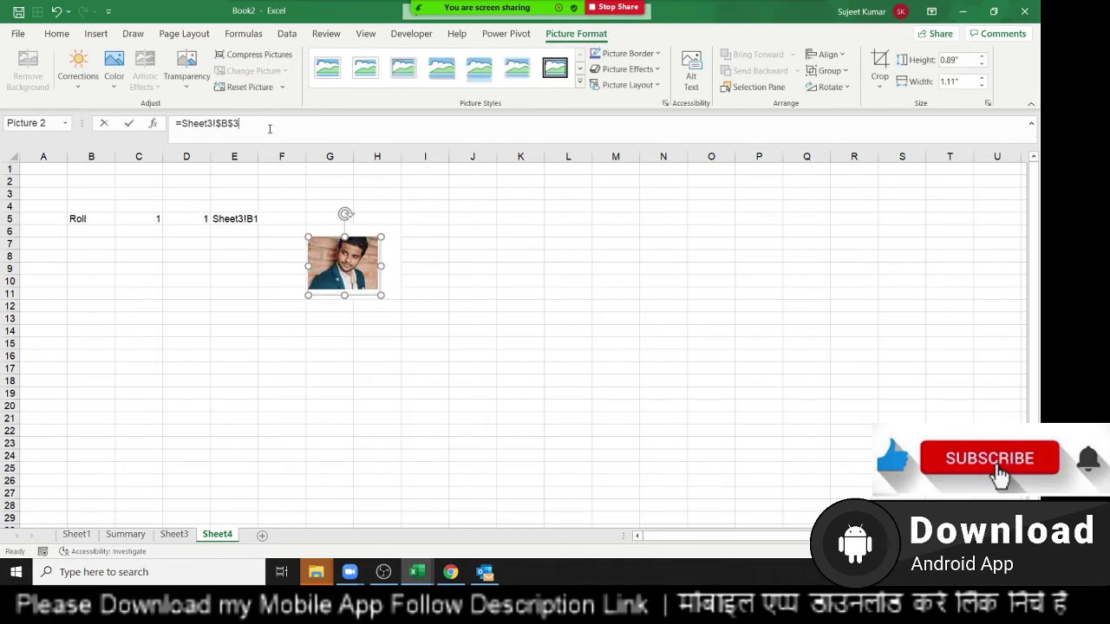
left_click(270, 128)
type("4")
key("Return")
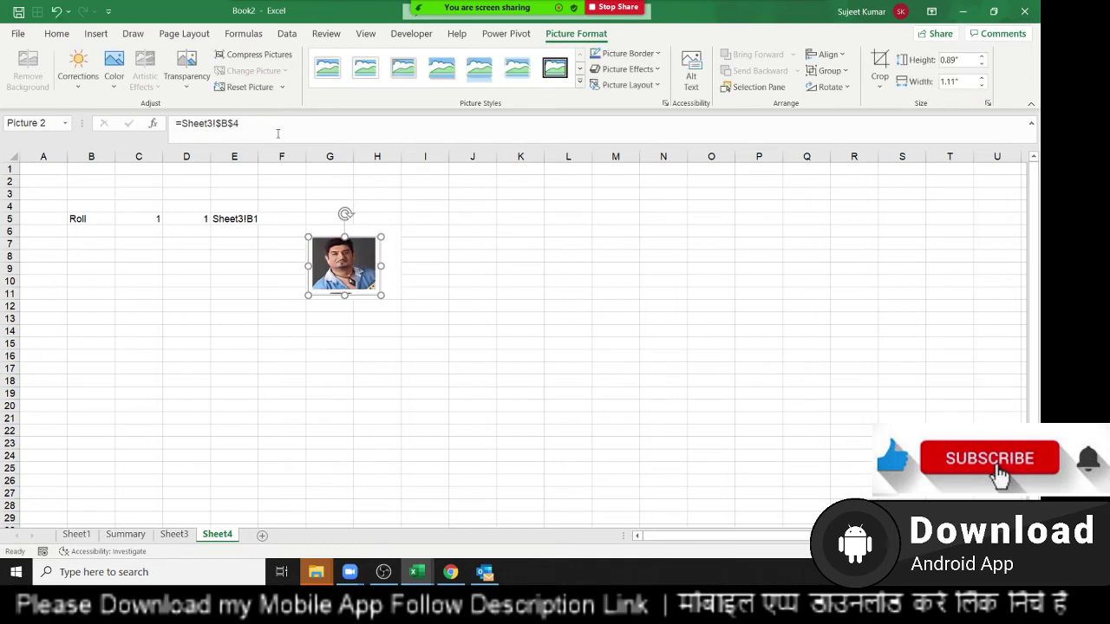
left_click(177, 219)
left_click(156, 219)
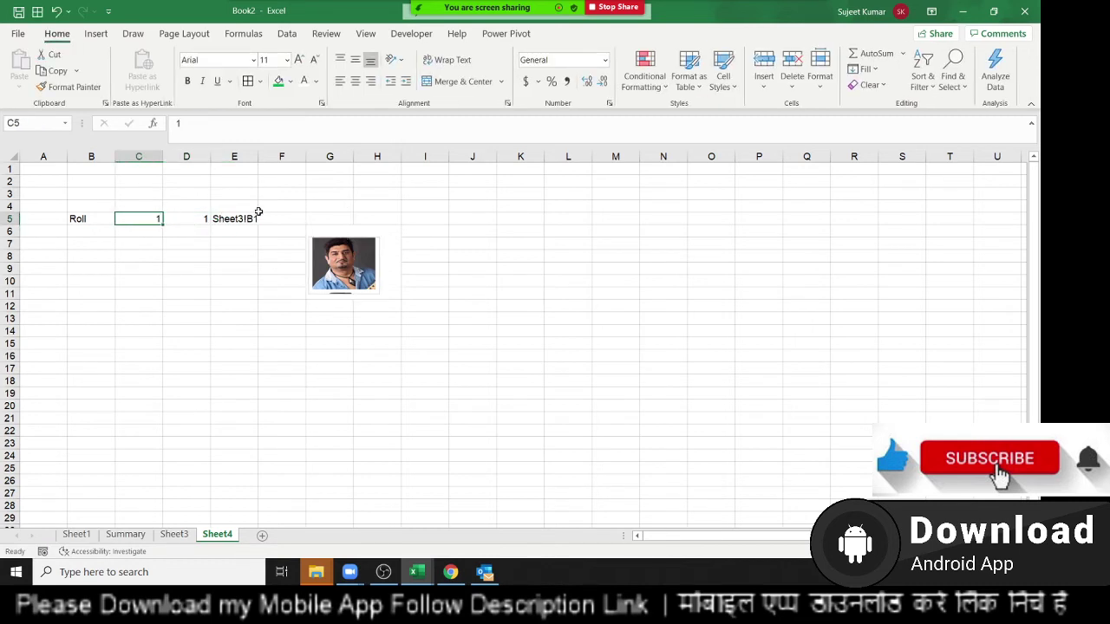
Enter roll numbers 2, 3, then 4 in C5 and inspect E5's Sheet3!B4 result
type("2")
key("Return")
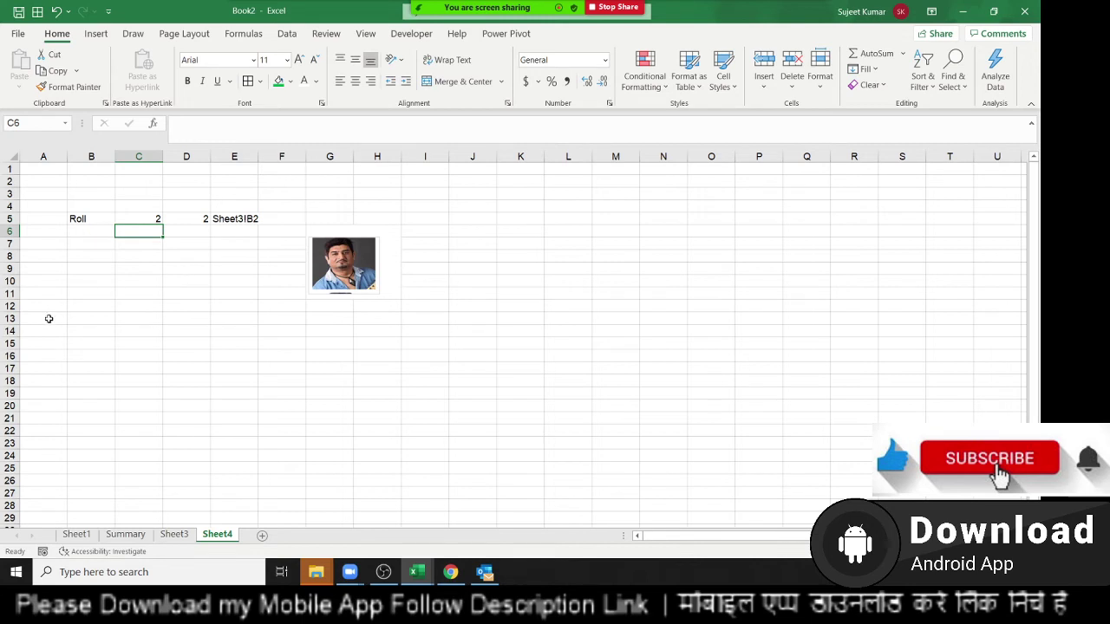
key("Up")
type("3")
key("Return")
key("Up")
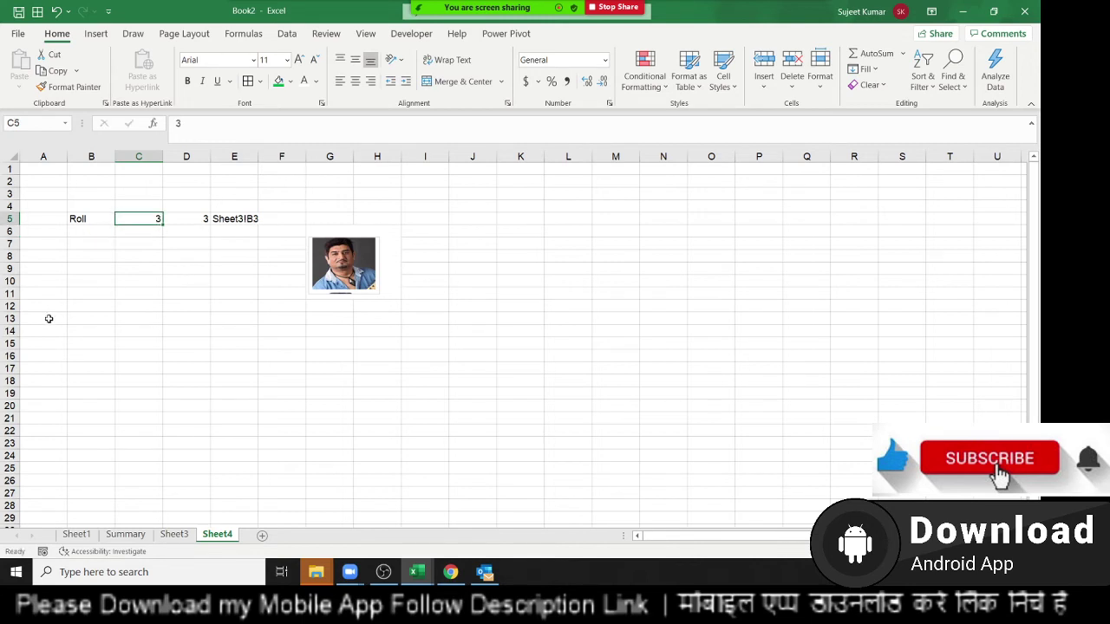
type("4")
key("Return")
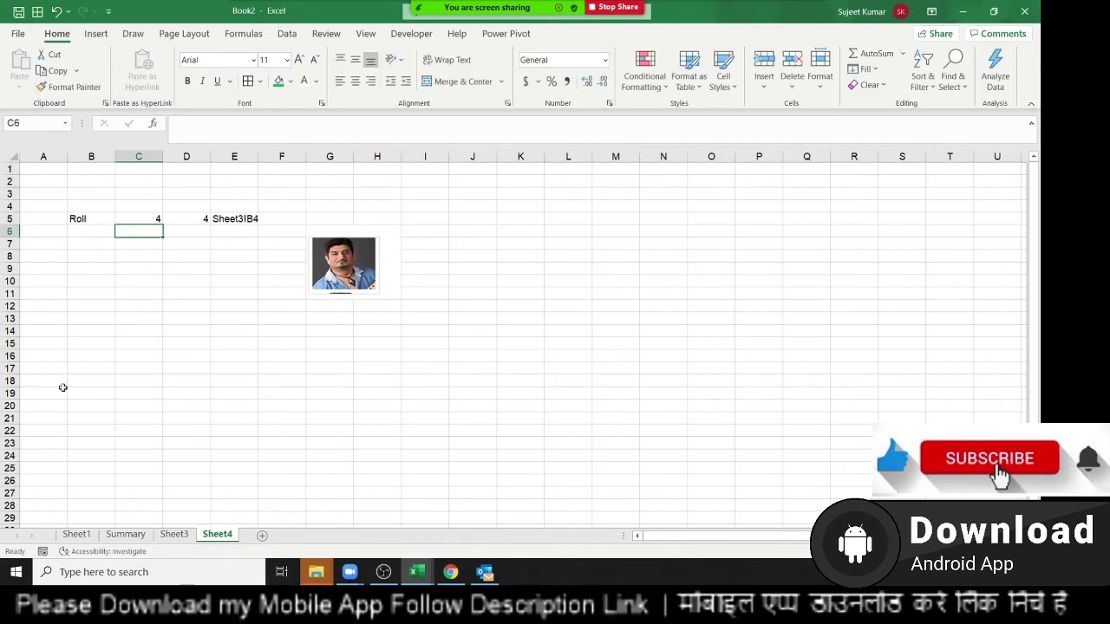
left_click(236, 221)
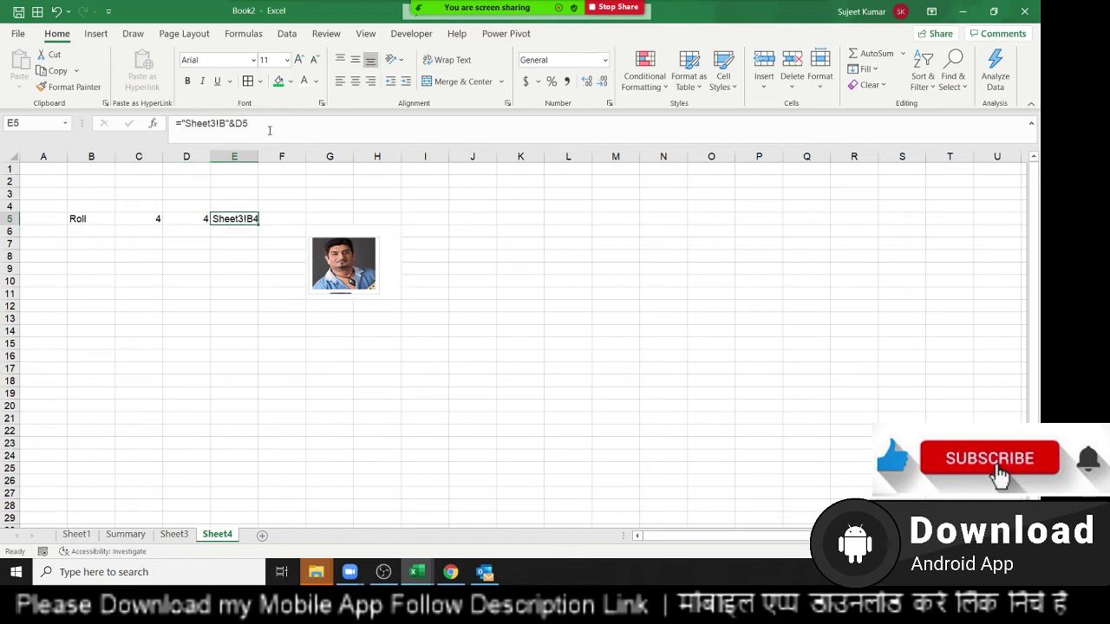
Define a new name Photo that refers to =INDIRECT(Sheet4!$E$5)
left_click(409, 39)
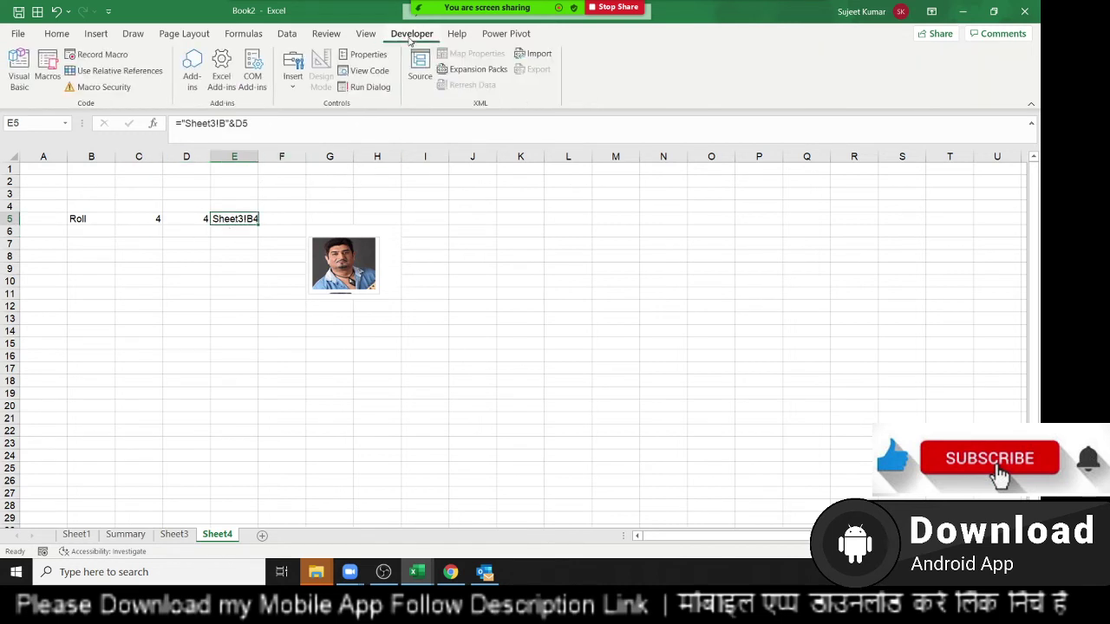
left_click(243, 33)
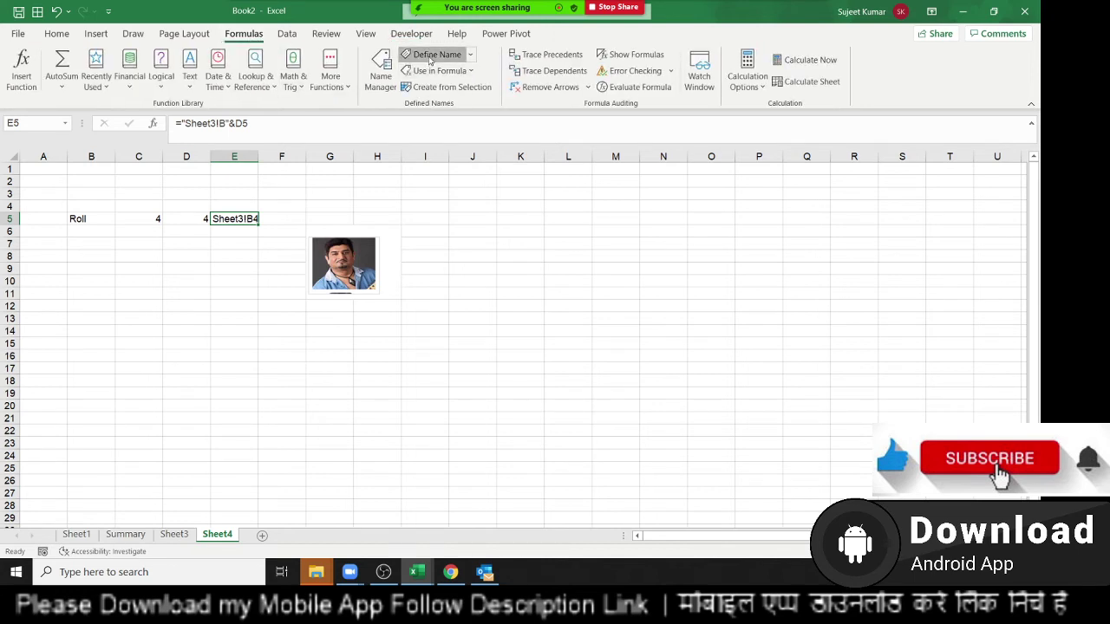
left_click(430, 55)
type("Photo")
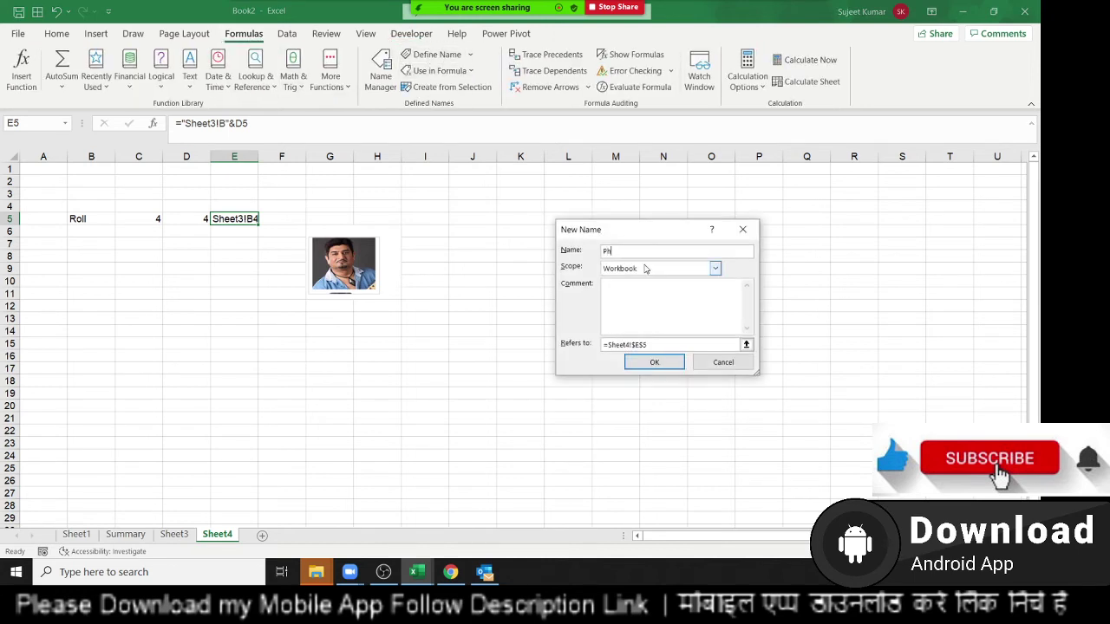
left_click(671, 345)
type("=indirect(")
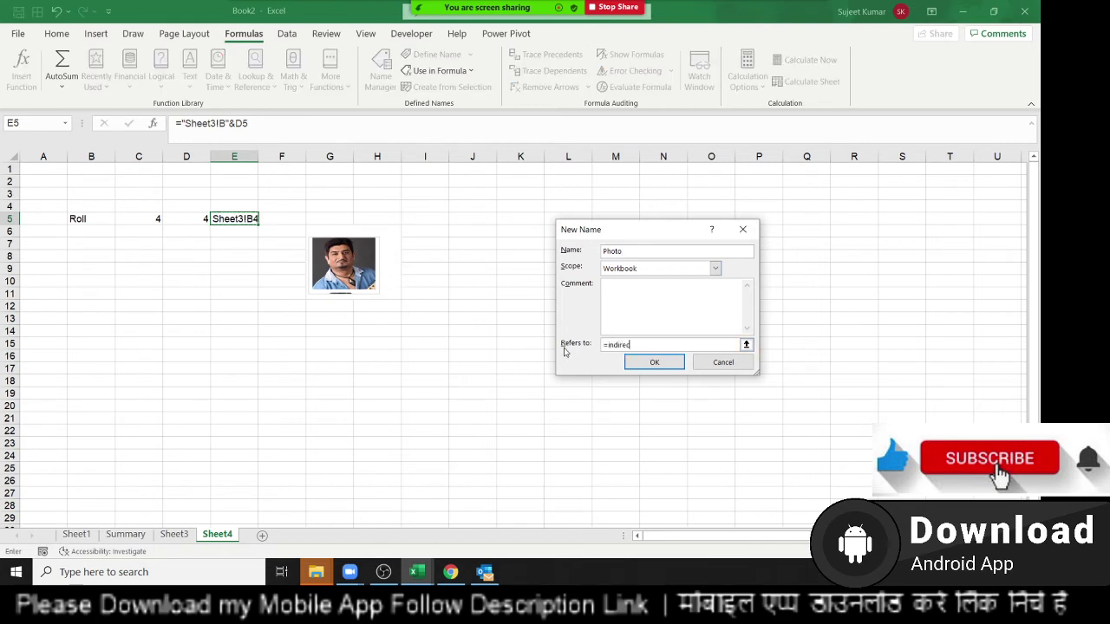
left_click(236, 218)
left_click(669, 364)
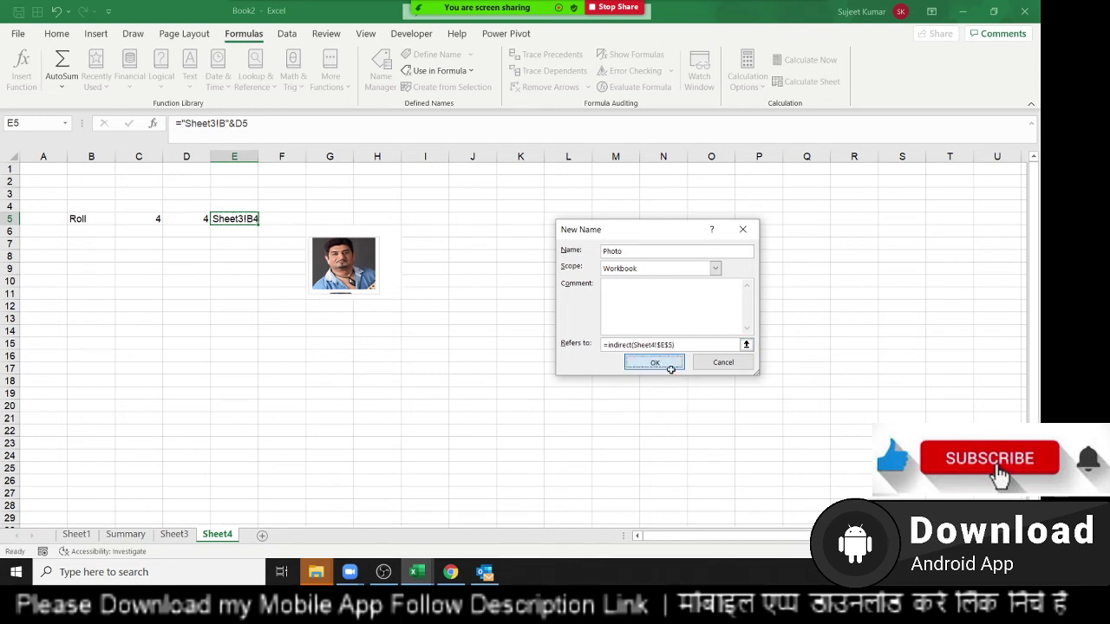
Change the Sheet4 picture's formula reference to =Photo so it follows the lookup
left_click(375, 277)
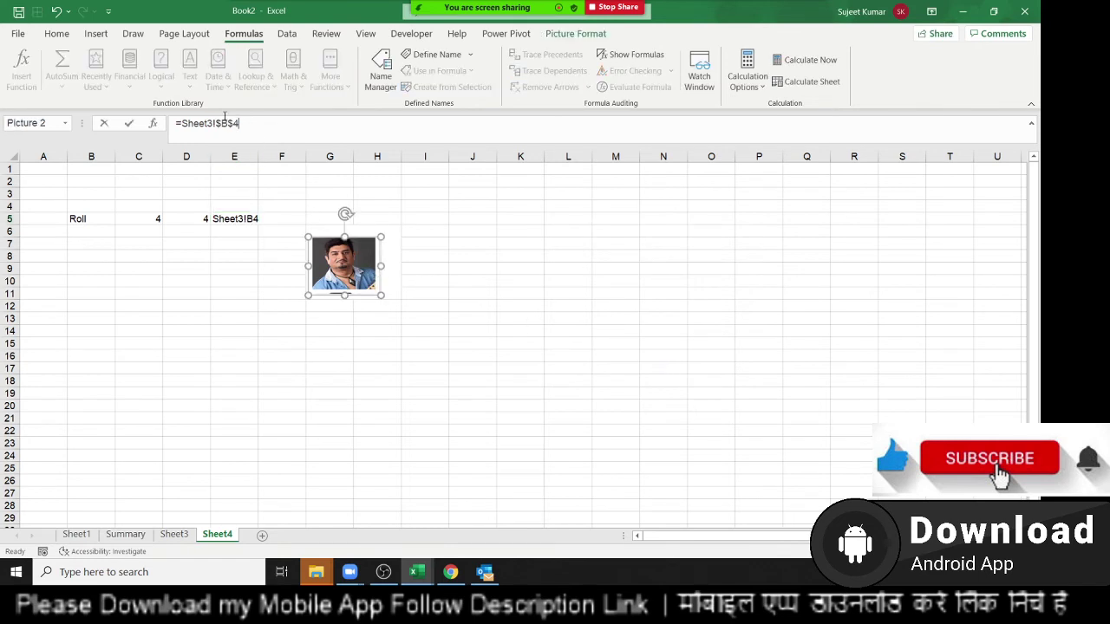
left_click_drag(239, 122, 180, 104)
type("p")
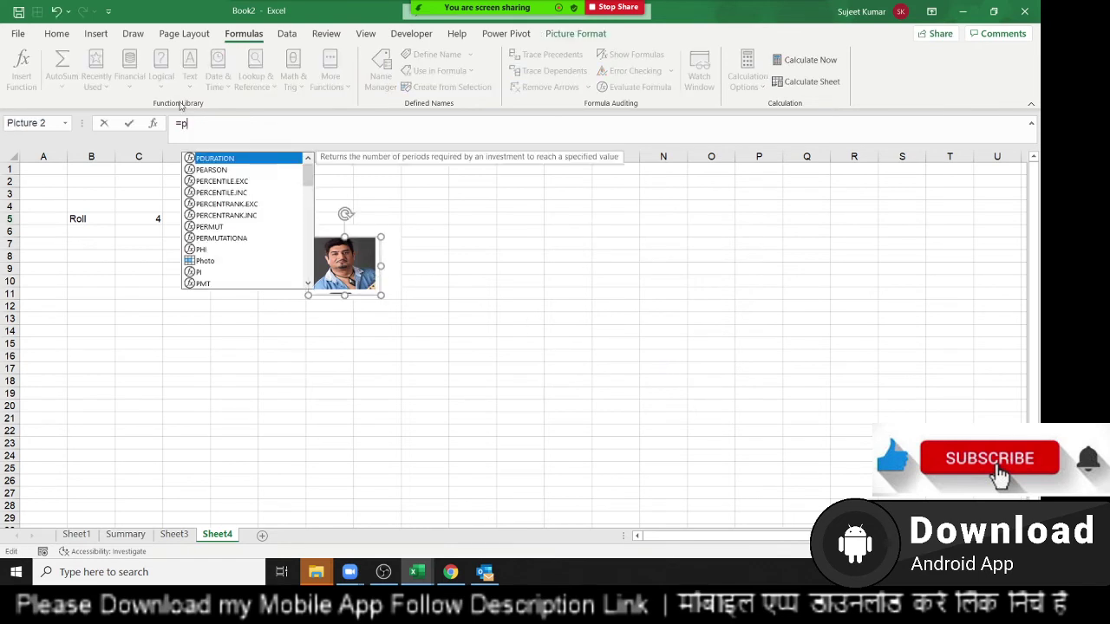
type("hoto")
key("Return")
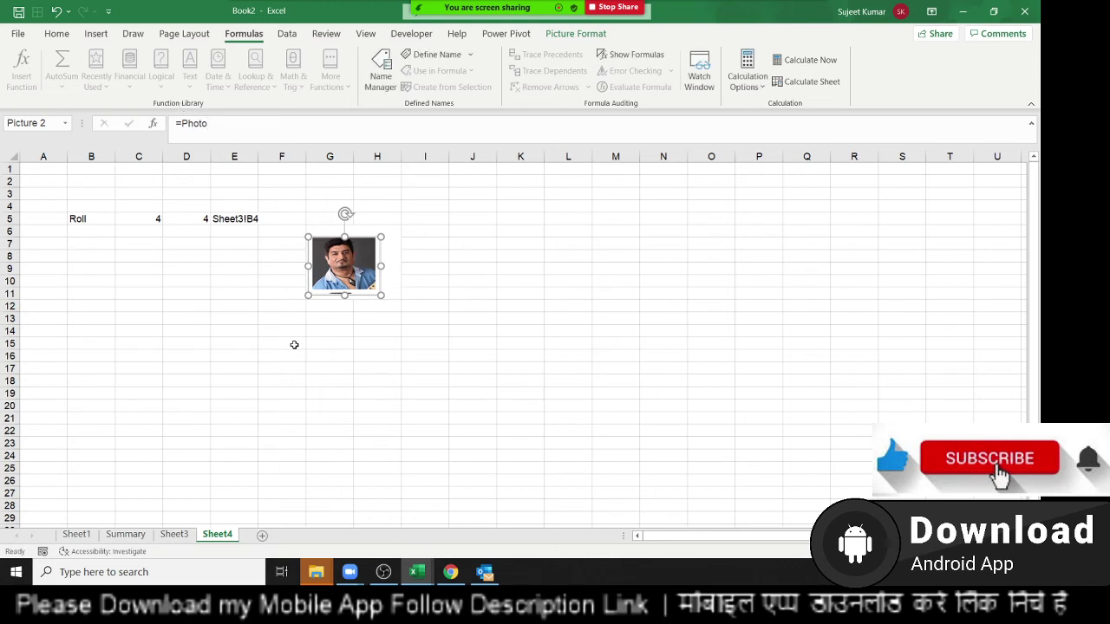
left_click(227, 317)
left_click(128, 220)
Enter roll numbers 1, 2 and then 3 in Sheet4's C5 to test the photo lookup
type("1")
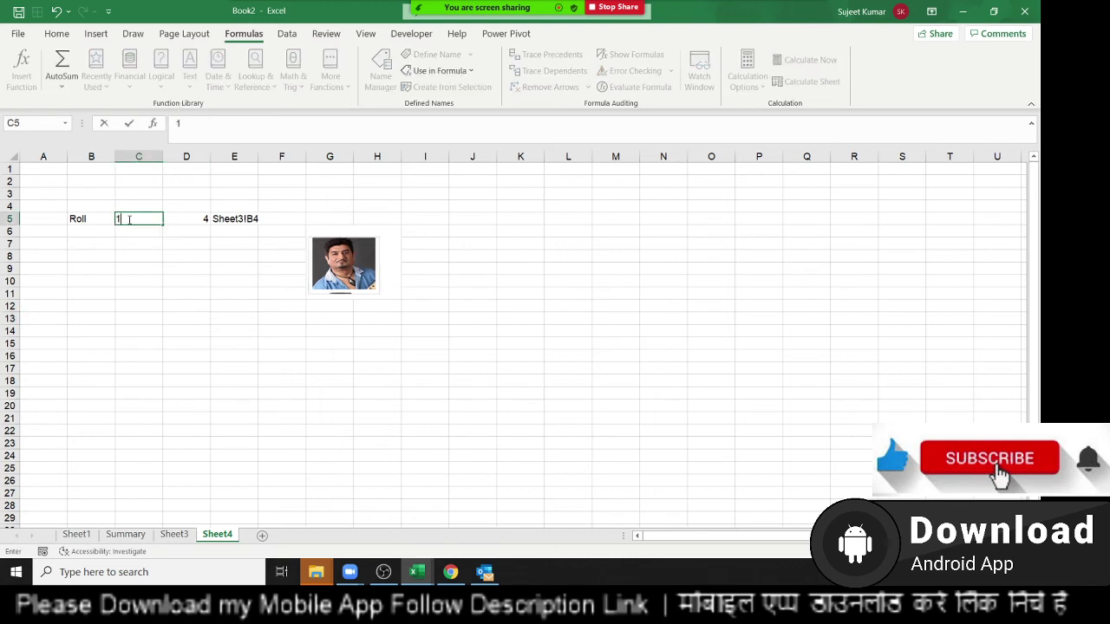
key("ctrl+Return")
type("2")
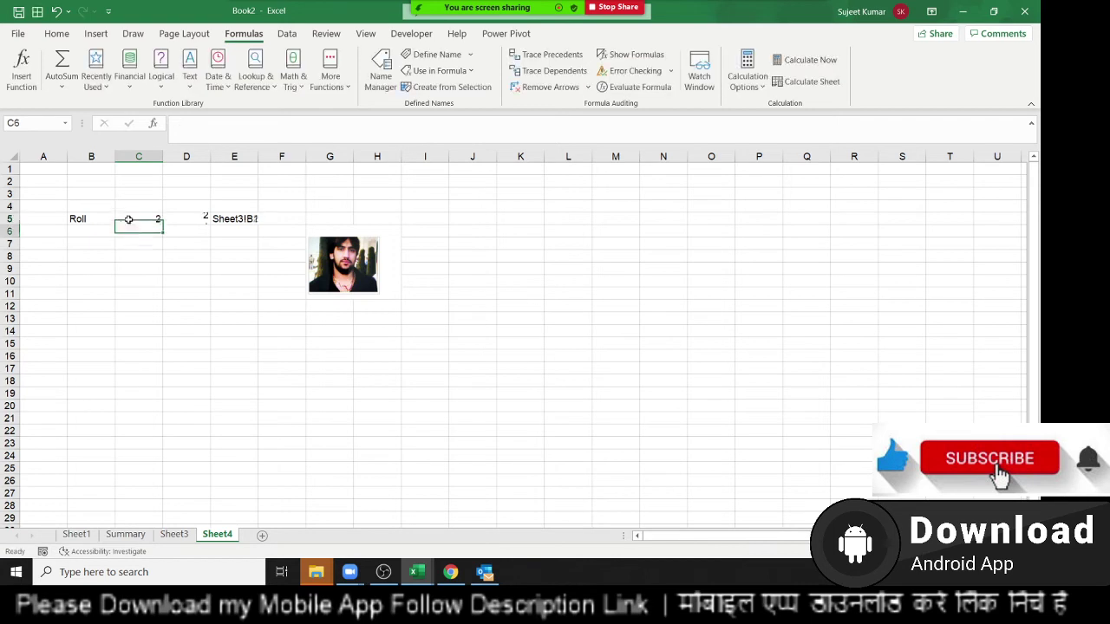
key("ctrl+Return")
type("3")
key("ctrl+Return")
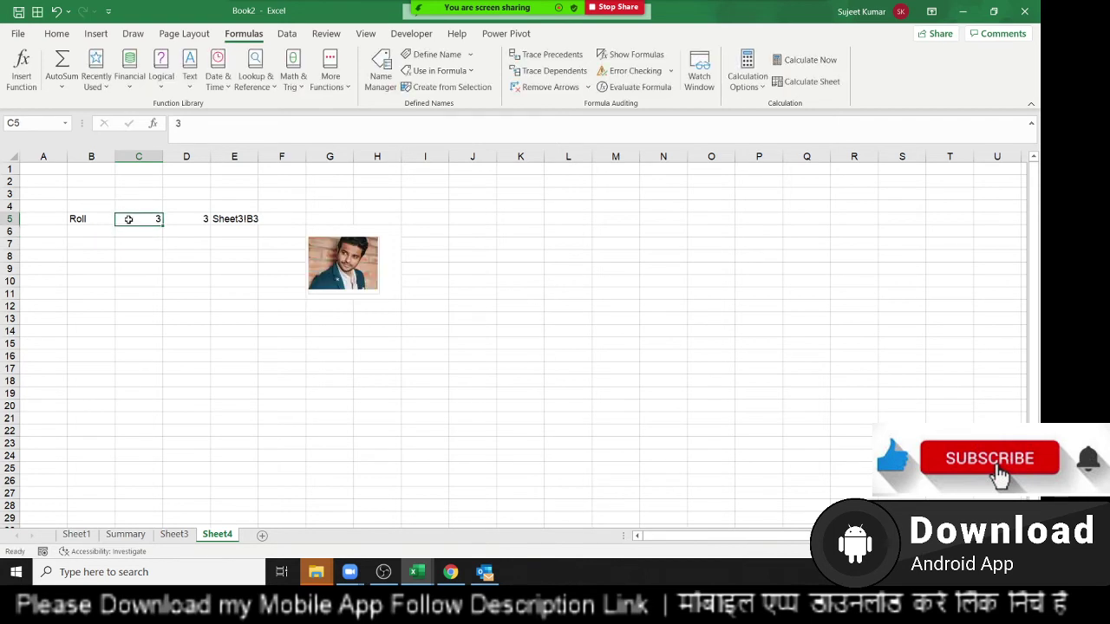
On Sheet3, change the first roll number in A1 to FE1
left_click(171, 535)
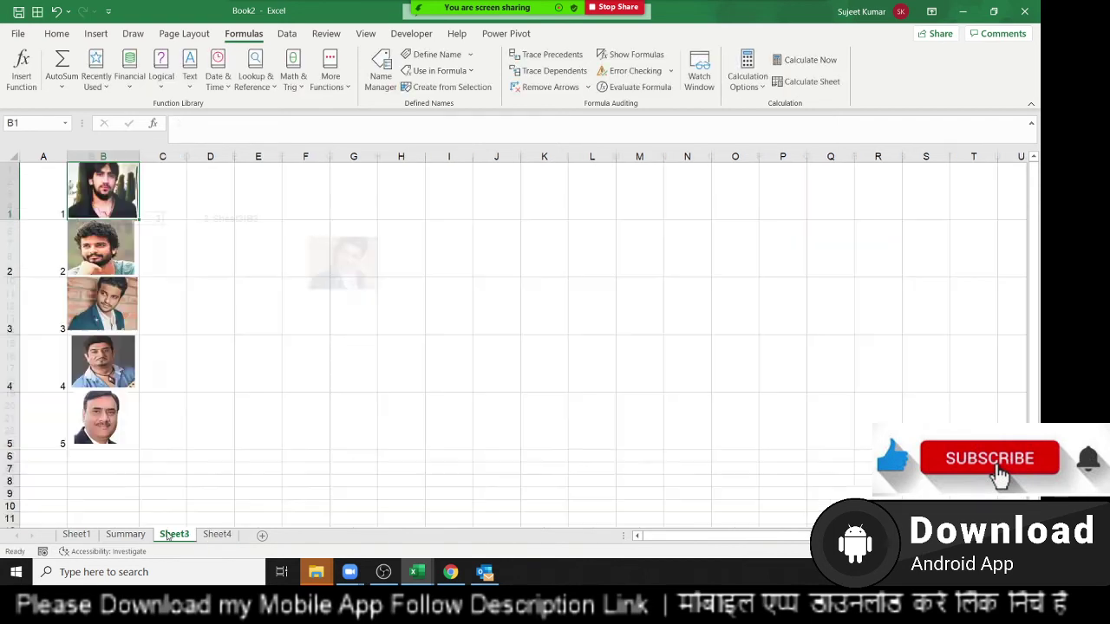
left_click(48, 180)
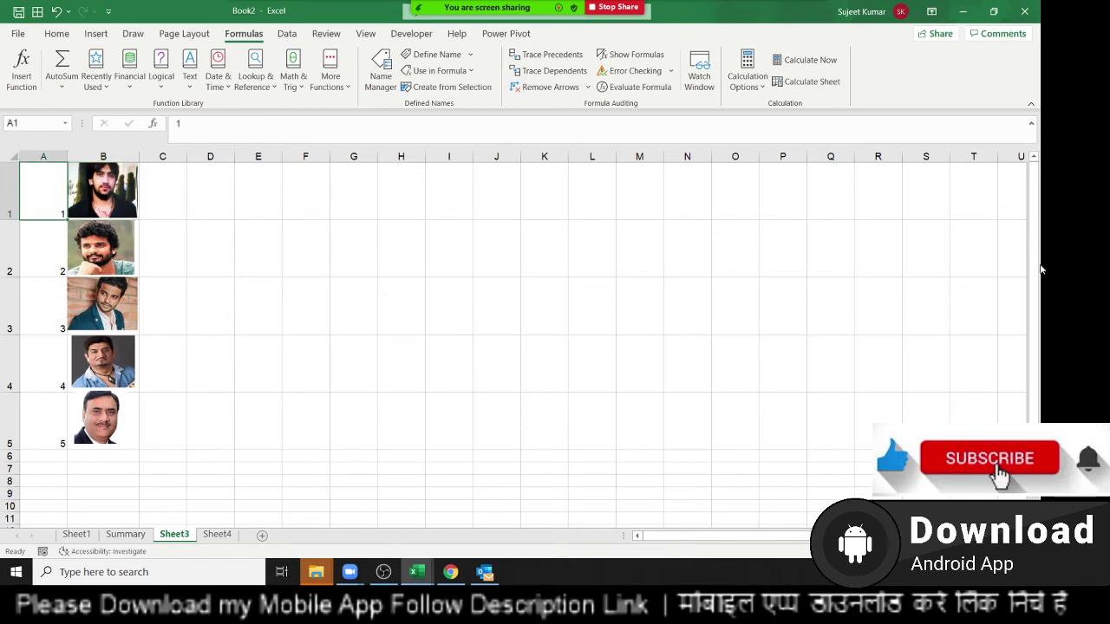
type("51")
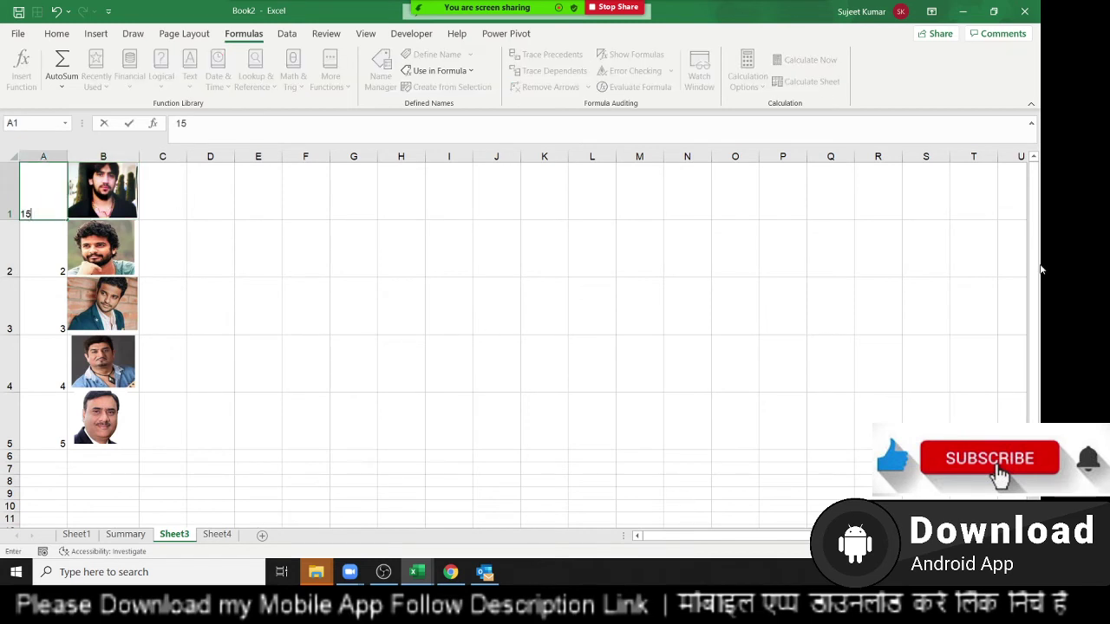
key("ctrl+Return")
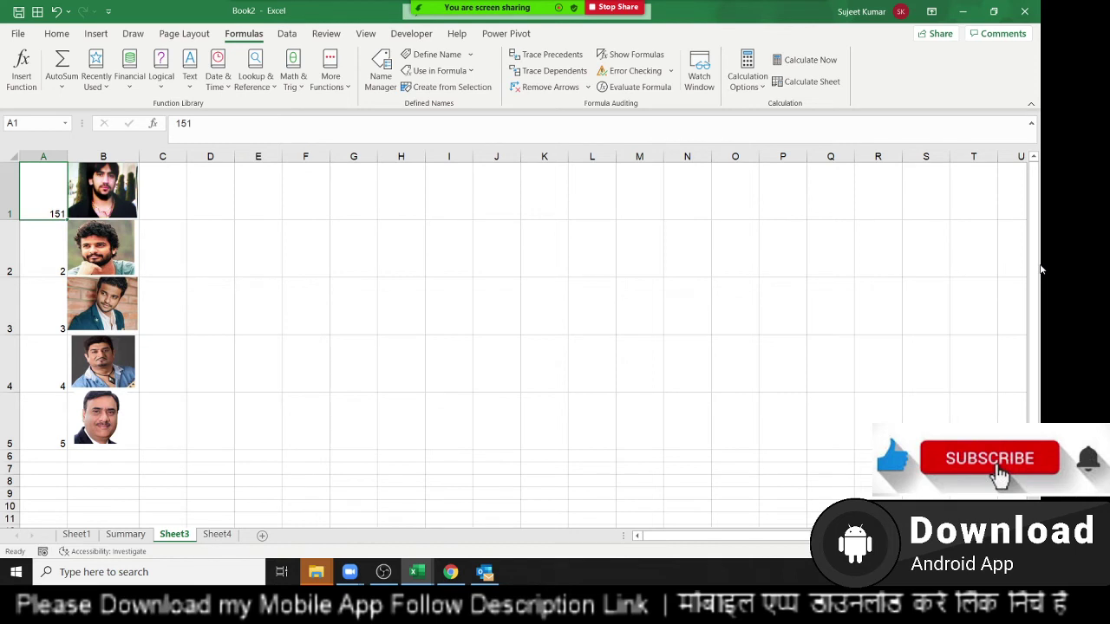
type("A")
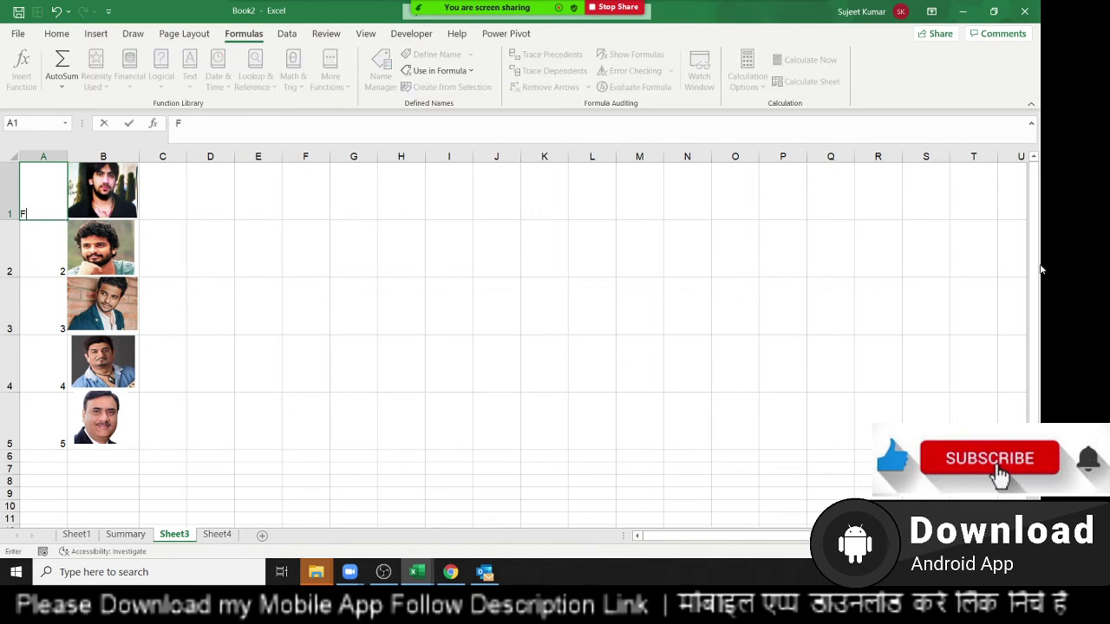
type("FE1")
key("Return")
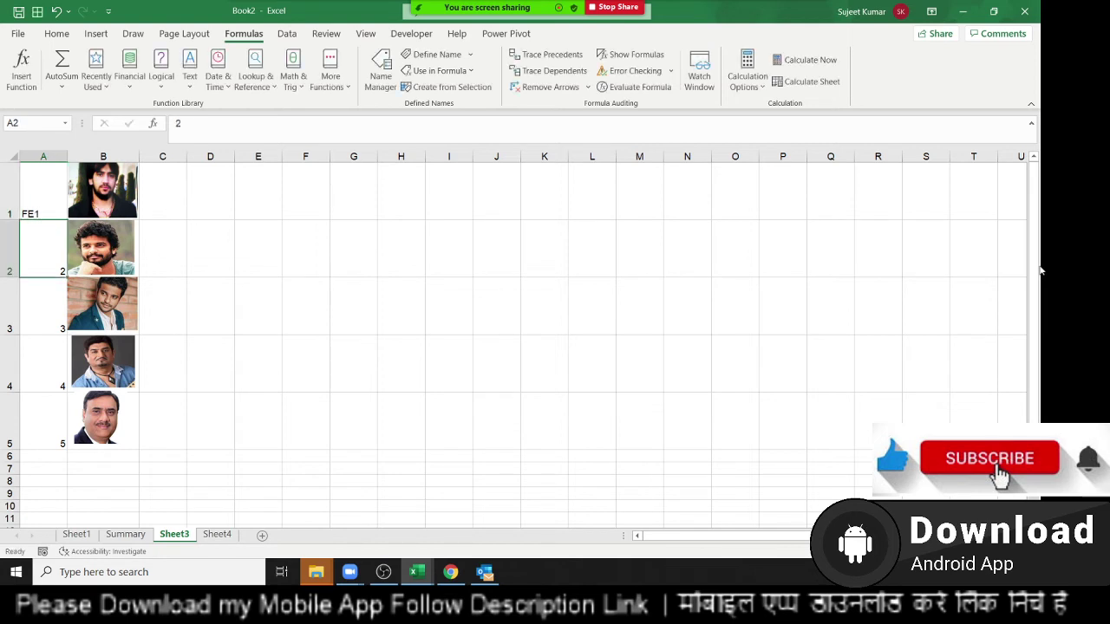
left_click(36, 208)
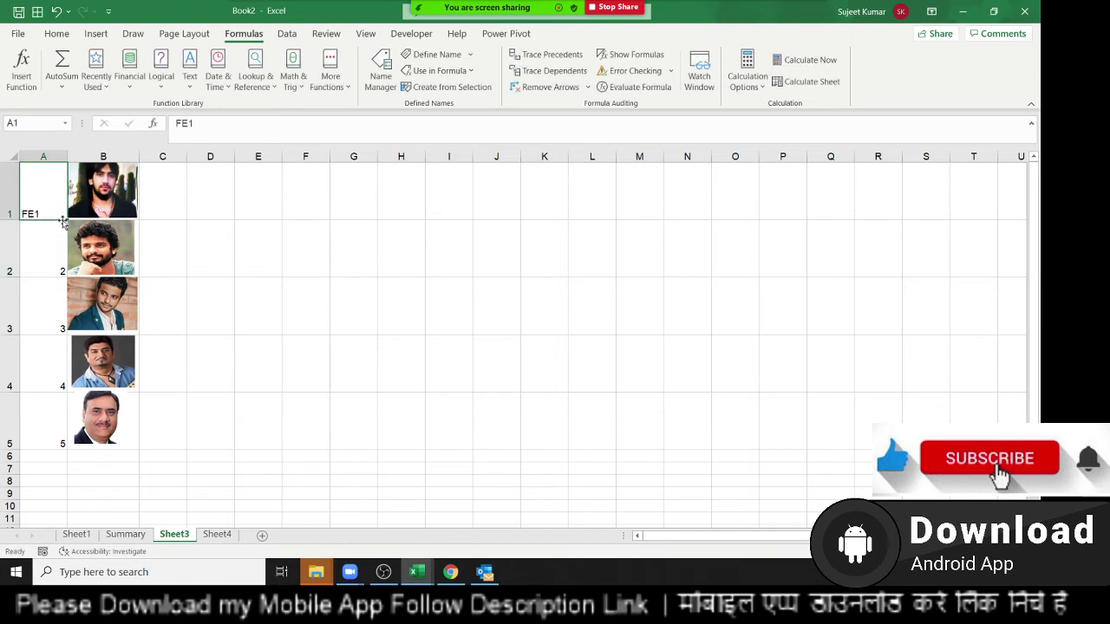
left_click(67, 222)
left_click(47, 208)
Undo the FE1 entry so Sheet3's A1 reads 1 again
left_click(68, 221)
left_click(48, 208)
key("ctrl+z")
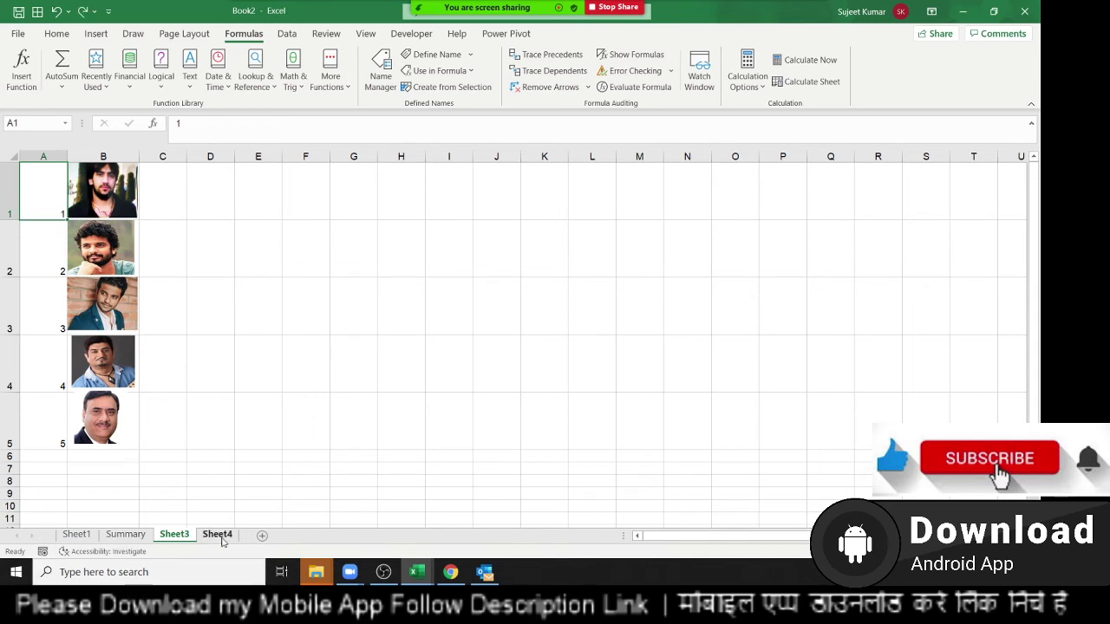
On Sheet4, enter roll number 1 and then 3 in C5
left_click(218, 537)
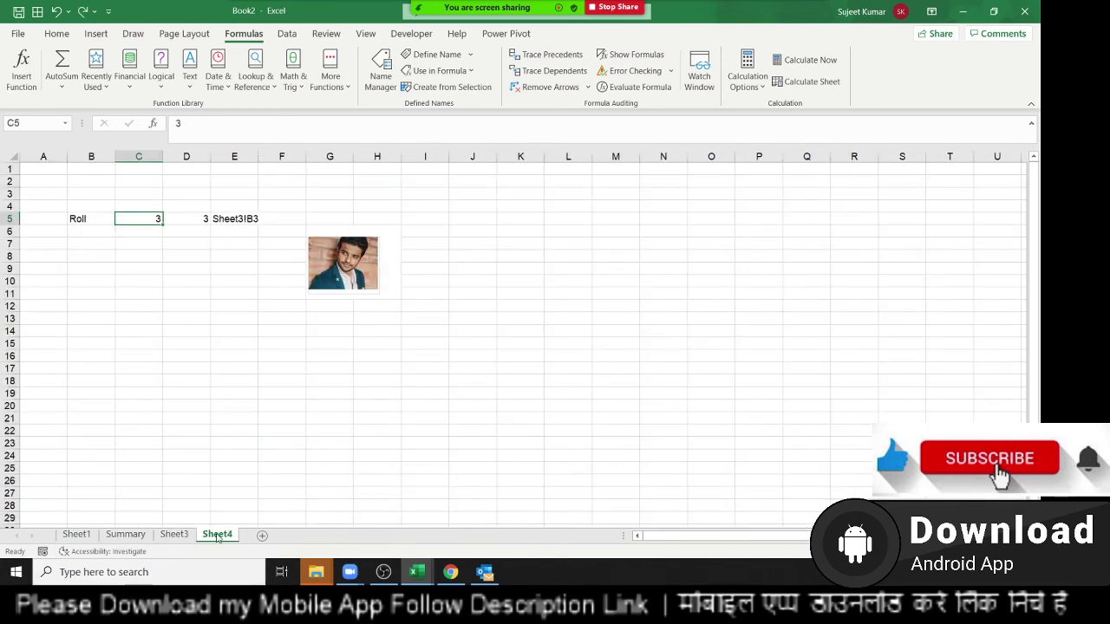
type("1")
key("Return")
key("Up")
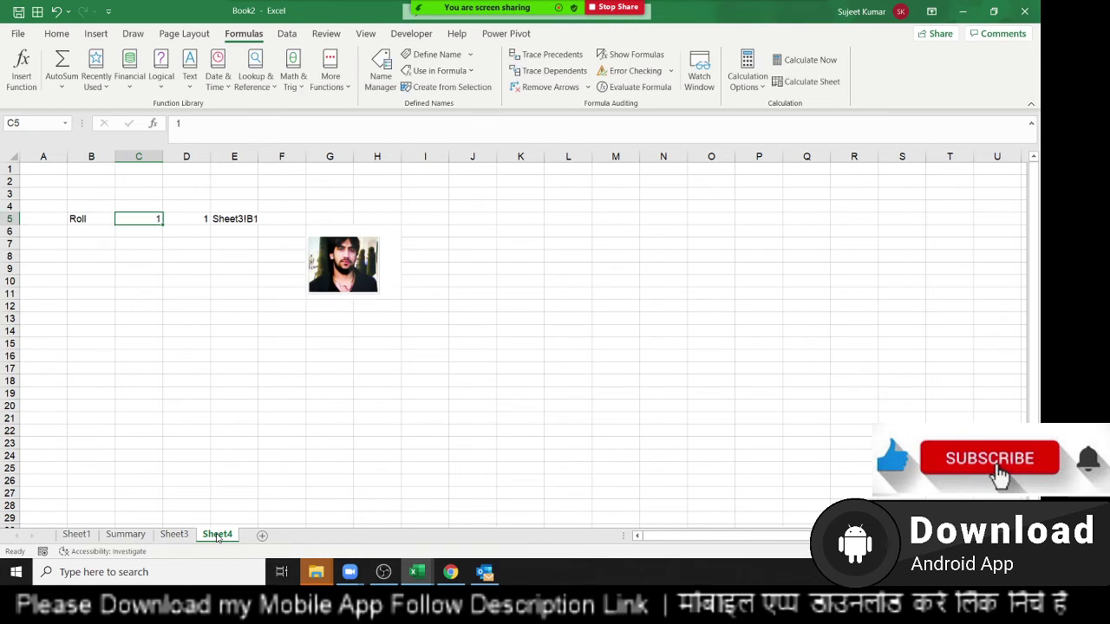
type("3")
key("Return")
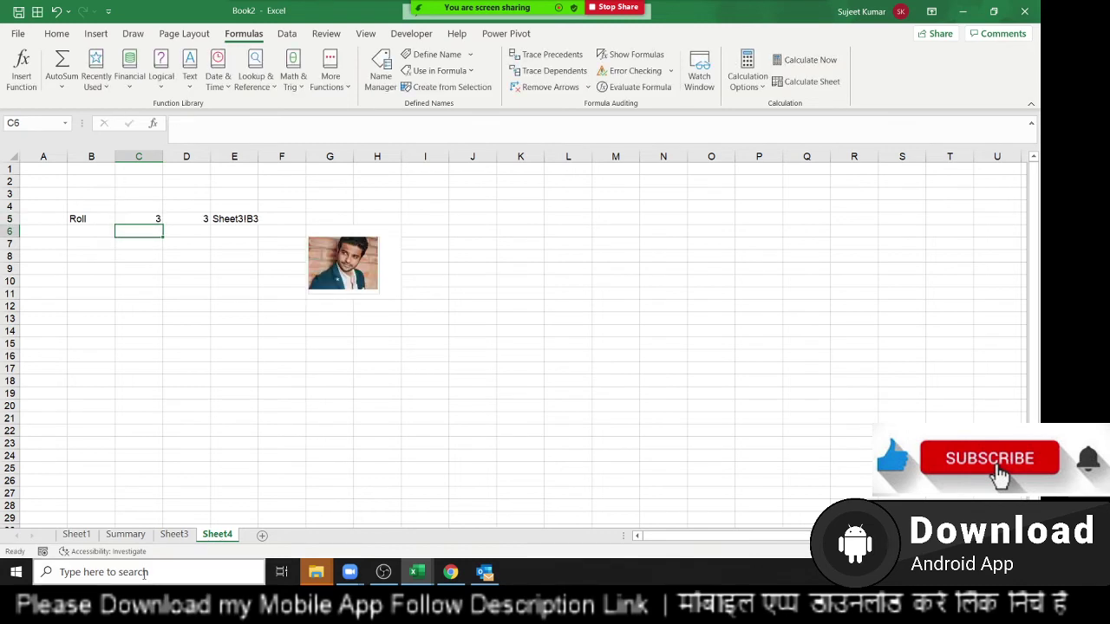
Widen column F on Sheet3
left_click(172, 535)
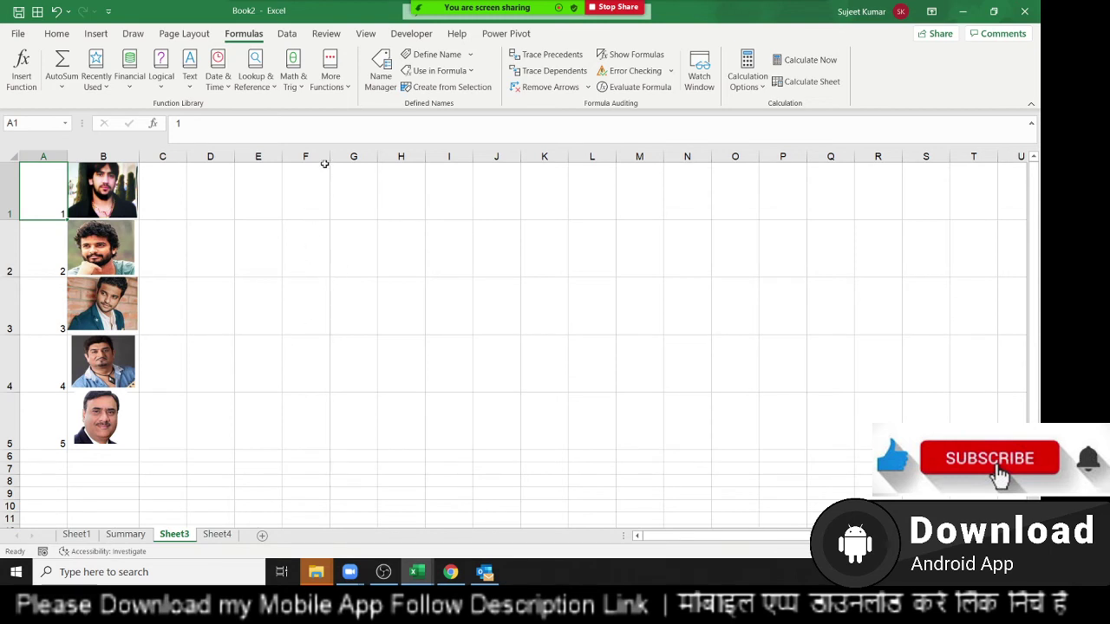
left_click_drag(327, 159, 356, 160)
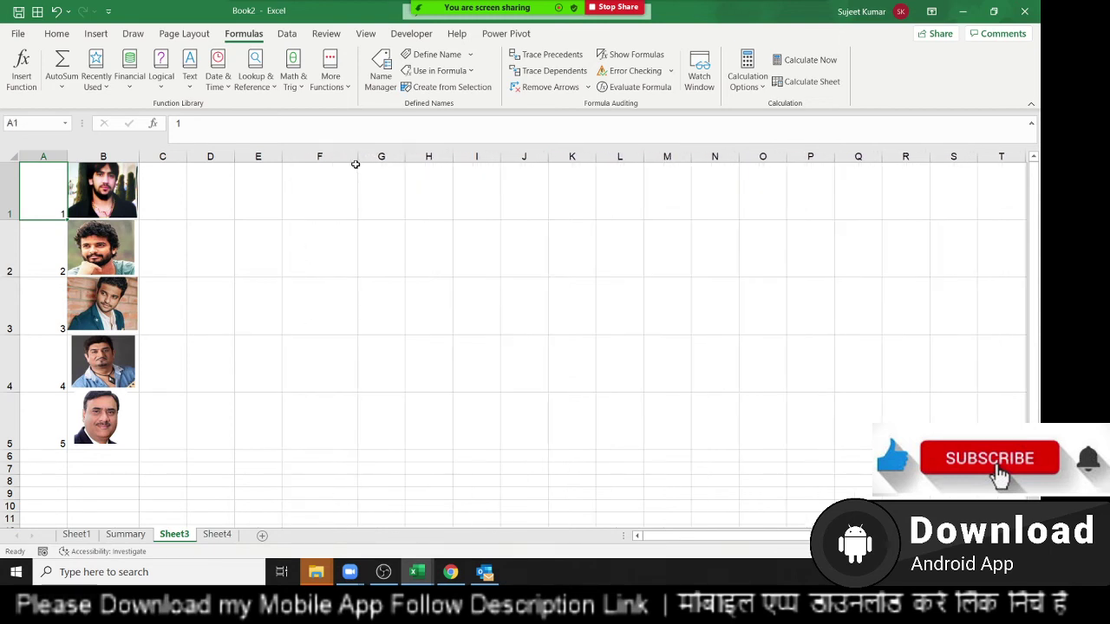
left_click(330, 188)
Test roll number 1500 in Sheet4's C5, which gives #N/A, then undo it
left_click(218, 535)
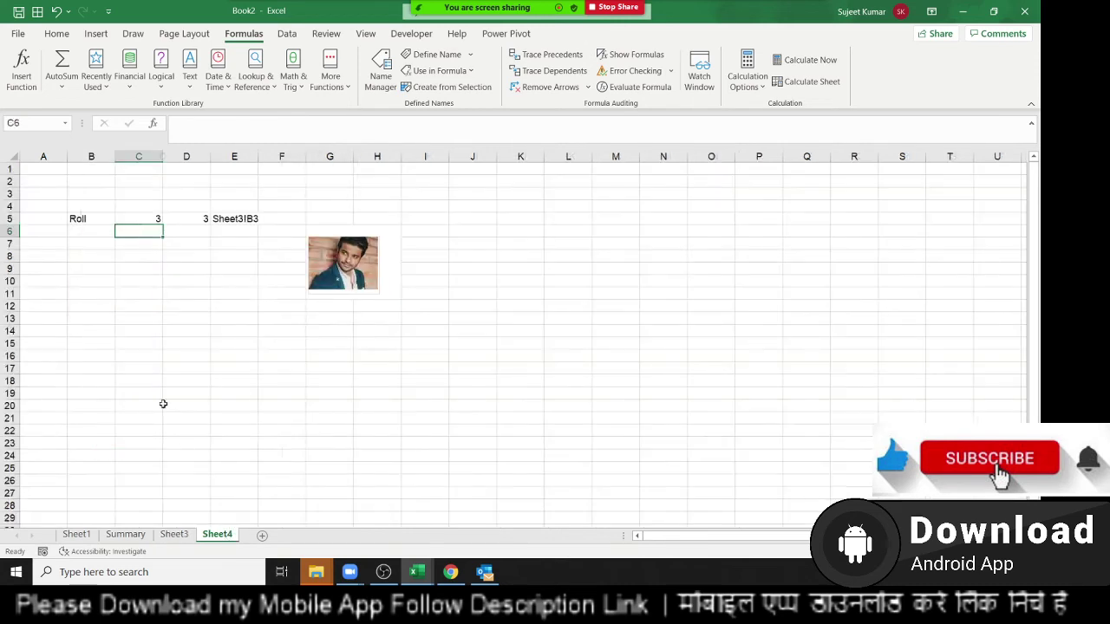
left_click(150, 219)
type("15")
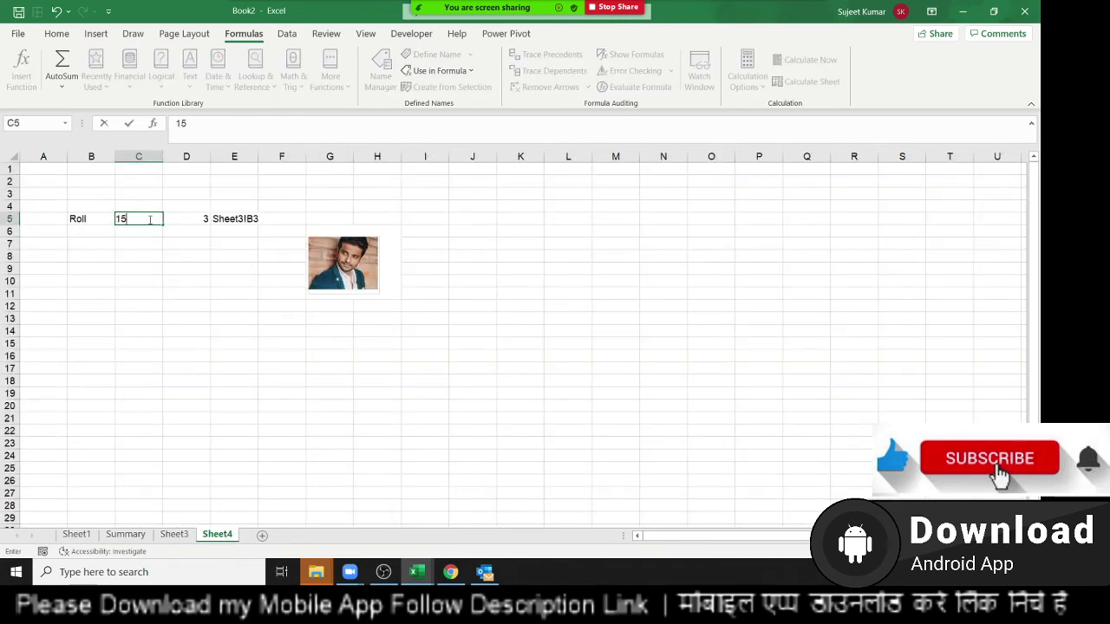
type("00")
key("Return")
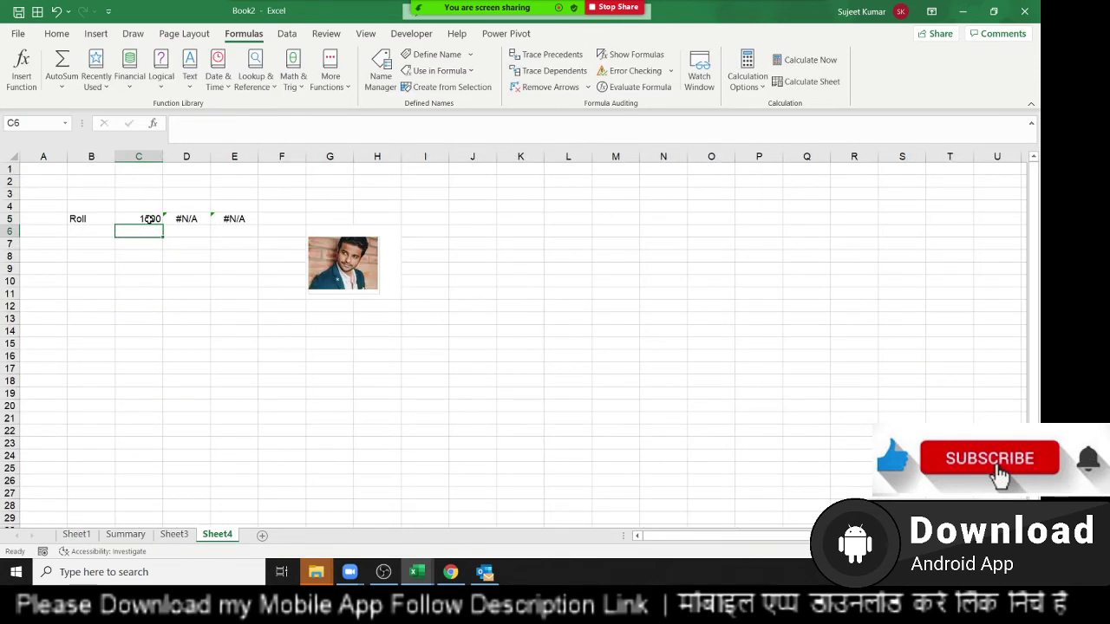
left_click(351, 274)
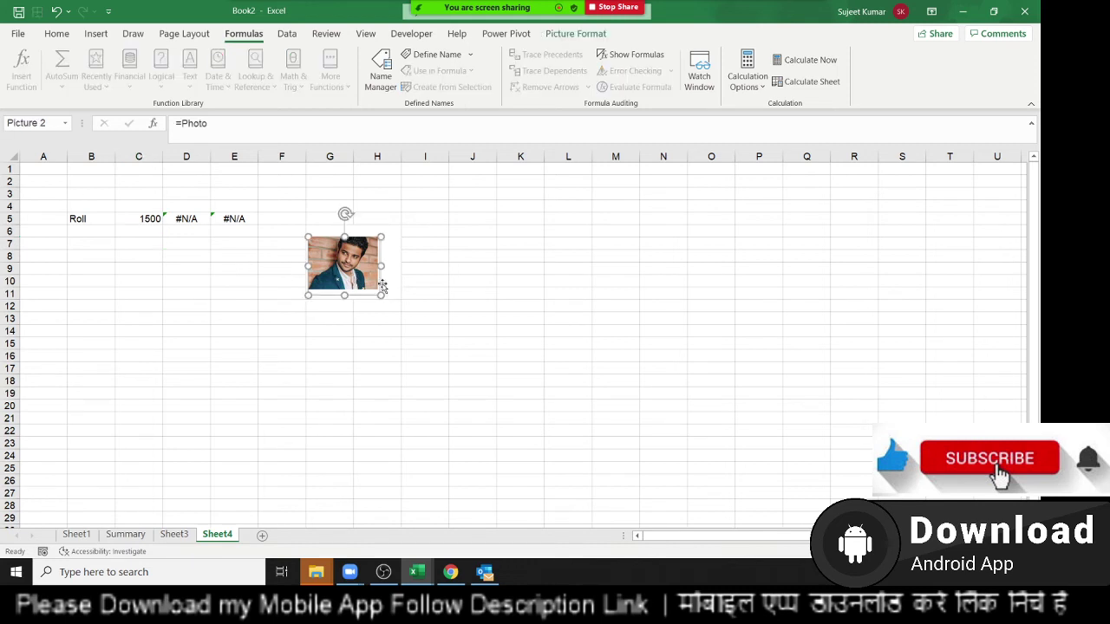
key("ctrl+z")
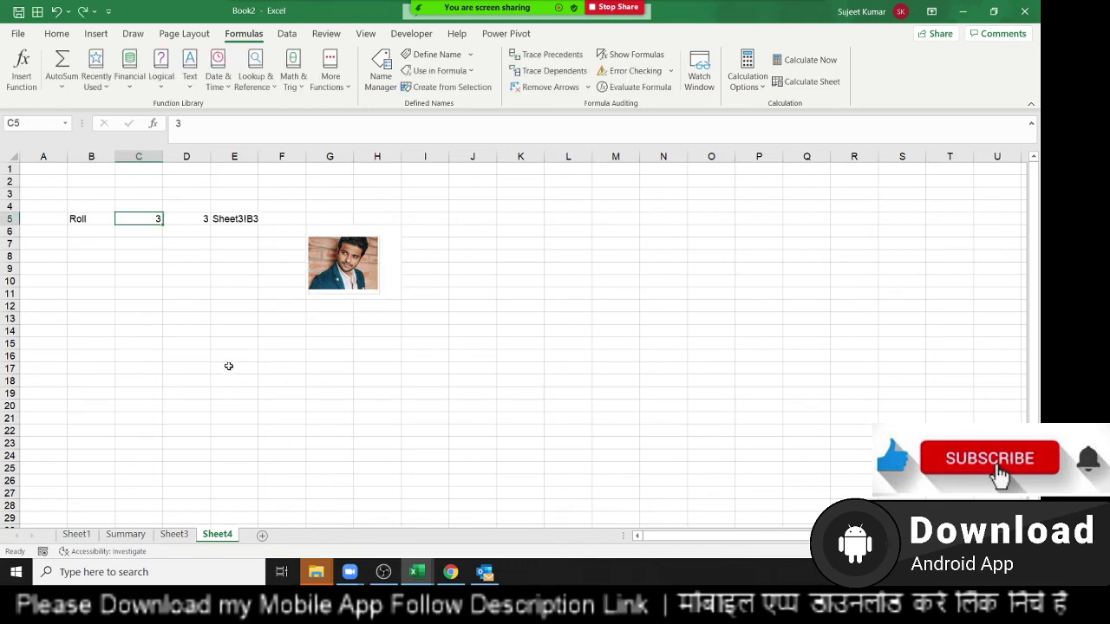
left_click(228, 366)
left_click(173, 534)
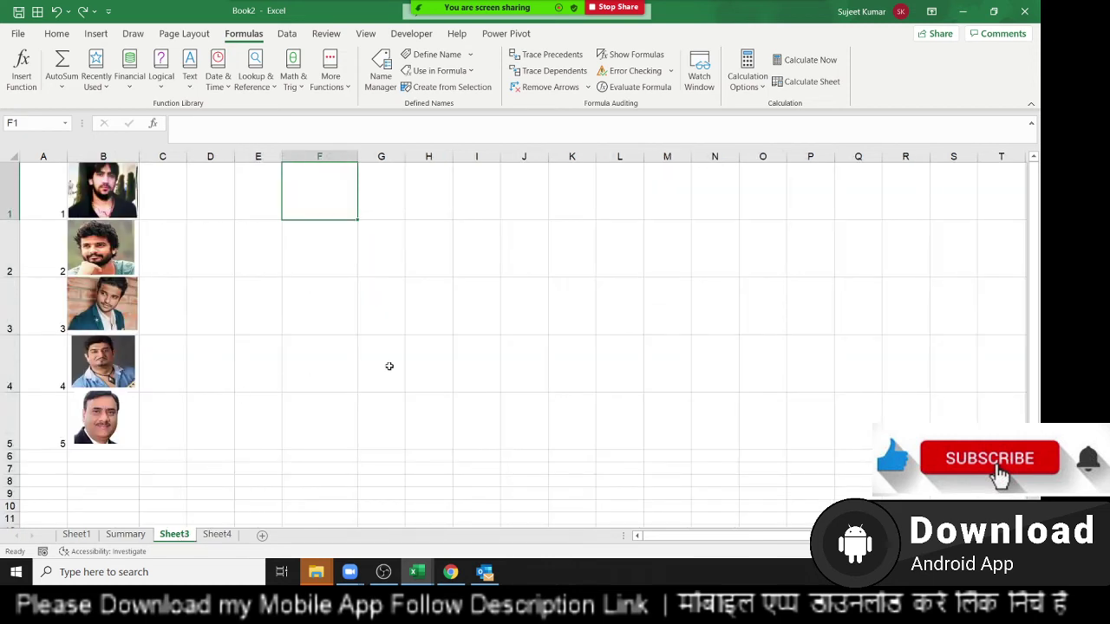
Draw a rounded rectangle beside the photos, style it solid black, and begin typing 'NO Photo'
left_click(95, 33)
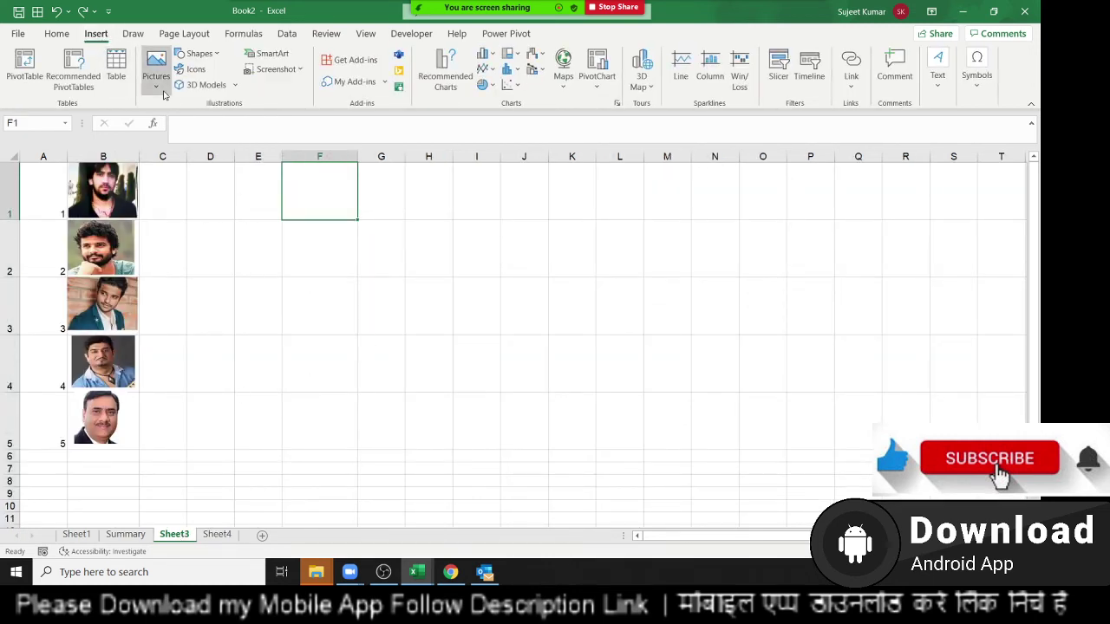
left_click(157, 83)
left_click(201, 54)
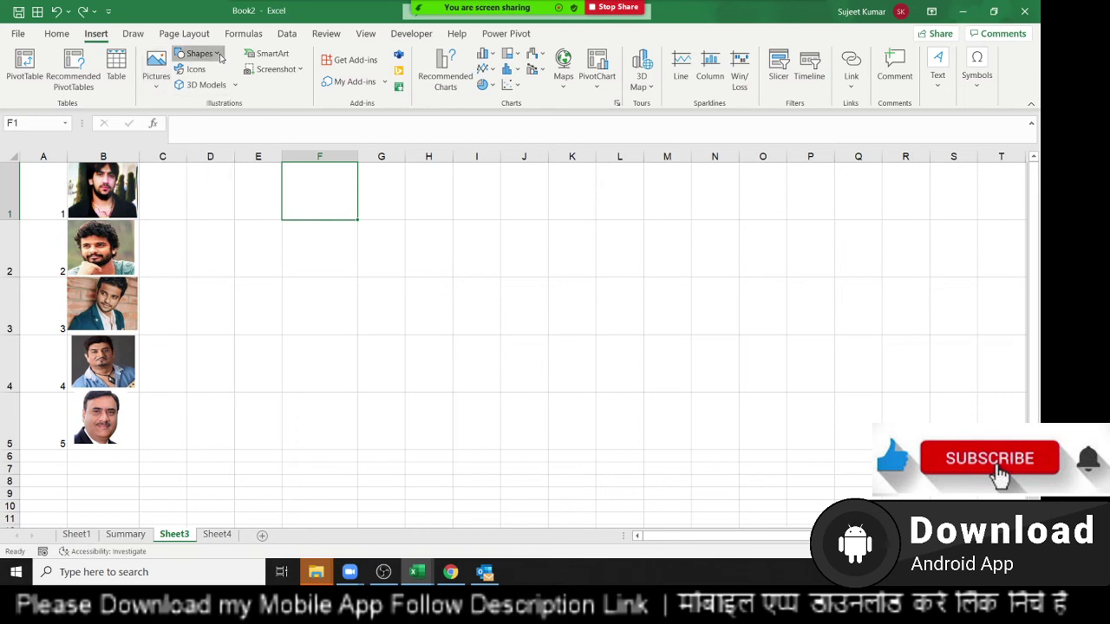
key("Escape")
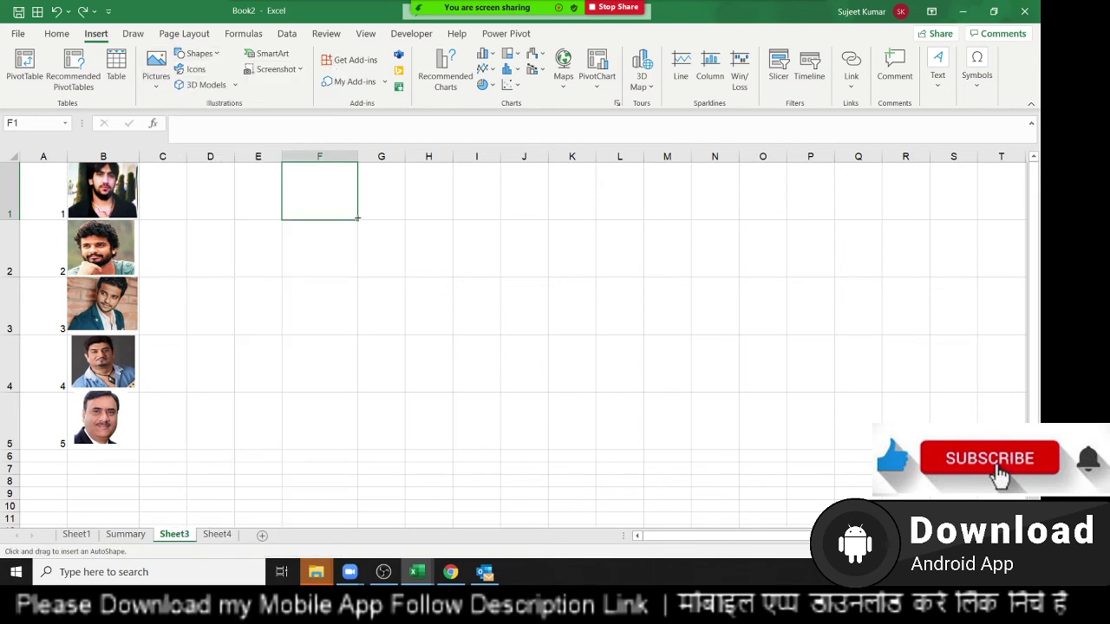
left_click_drag(357, 218, 547, 333)
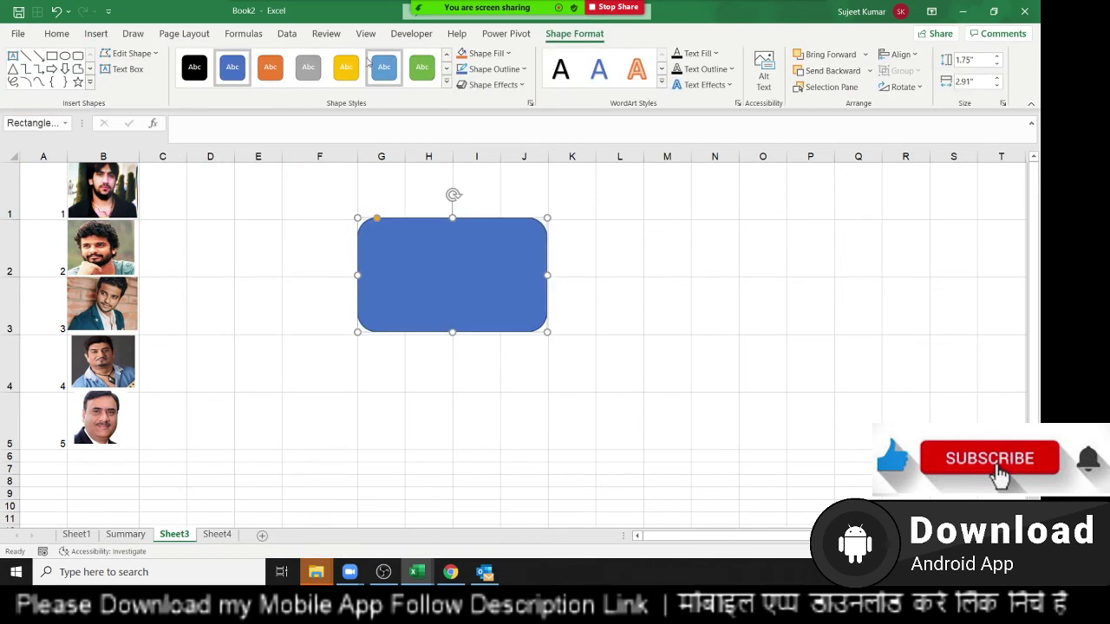
left_click(196, 70)
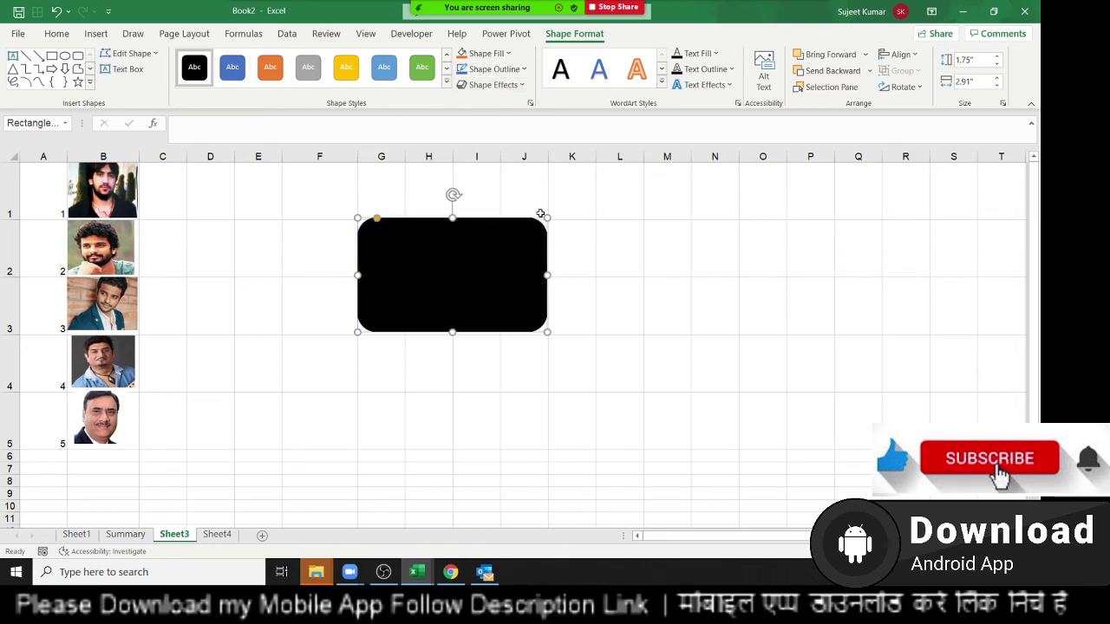
type("NO Photo")
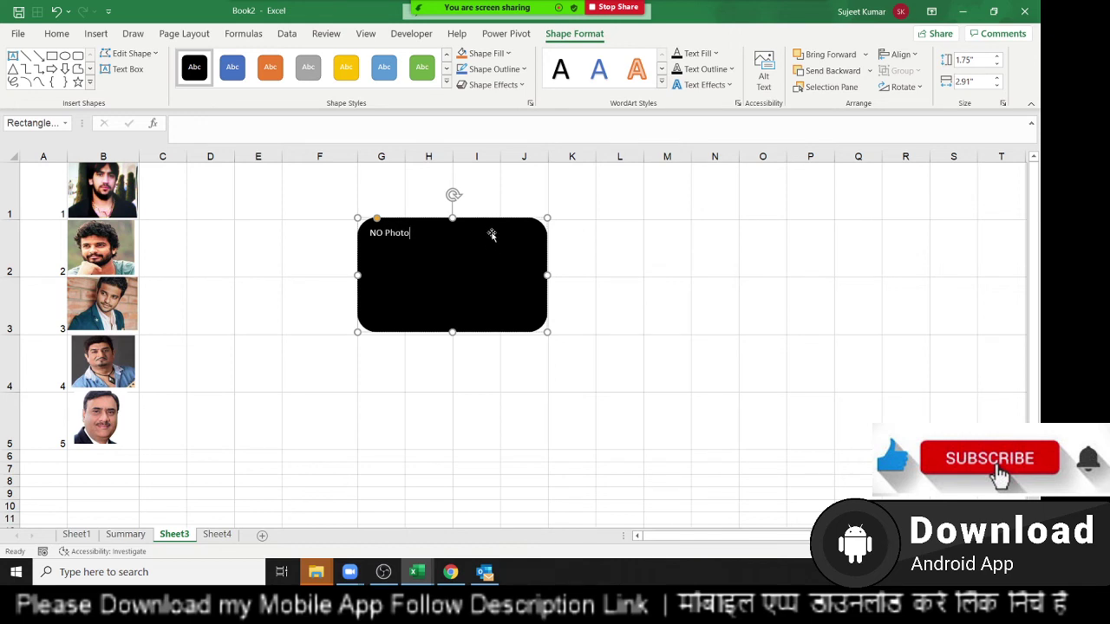
Centre the NO Photo text vertically and horizontally and enlarge its font
left_click(56, 33)
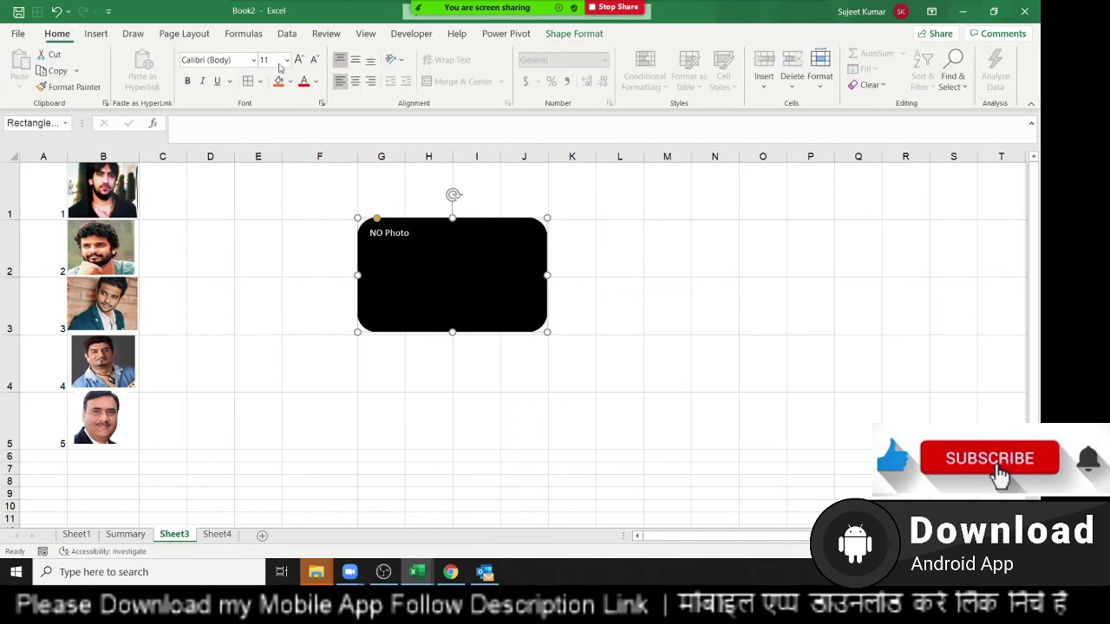
left_click(355, 59)
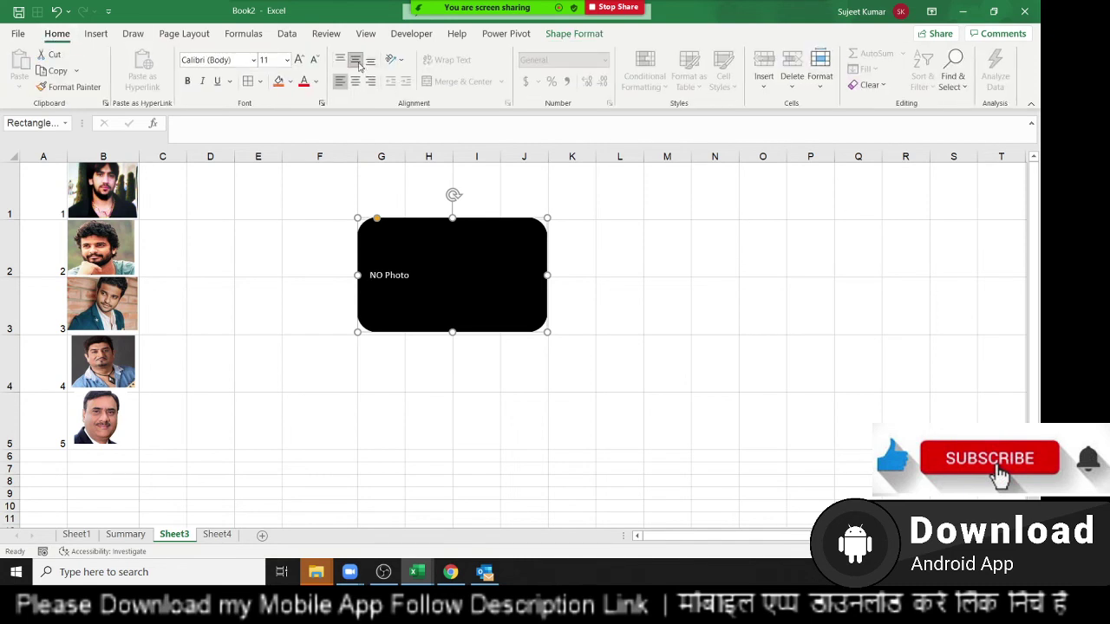
left_click(353, 81)
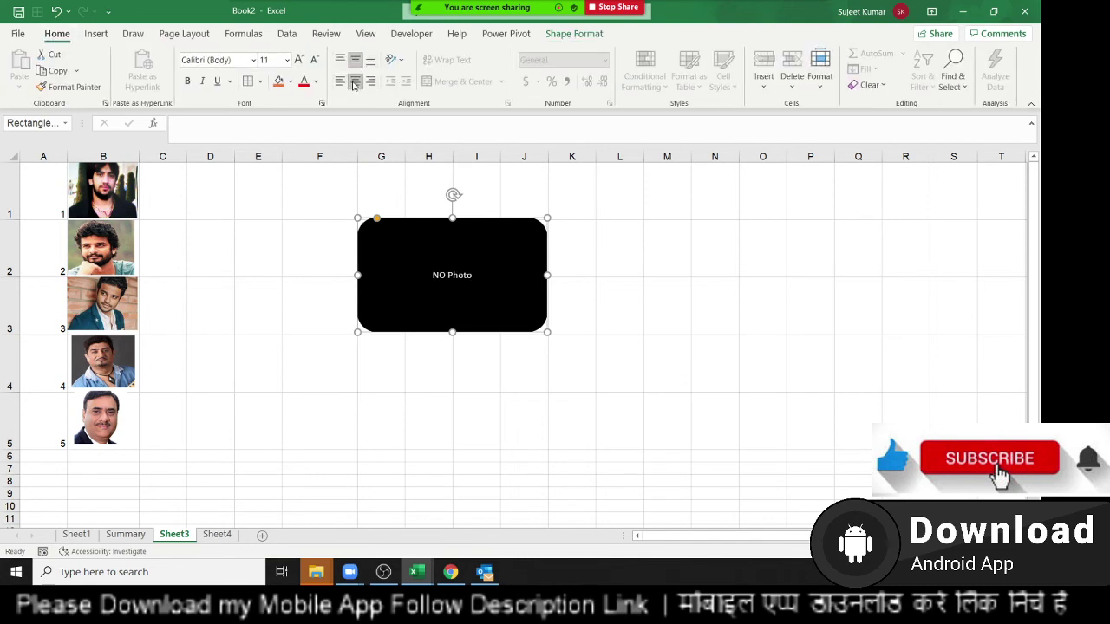
left_click(299, 59)
left_click(299, 59)
left_click(299, 59)
left_click(299, 59)
left_click(299, 59)
left_click(300, 61)
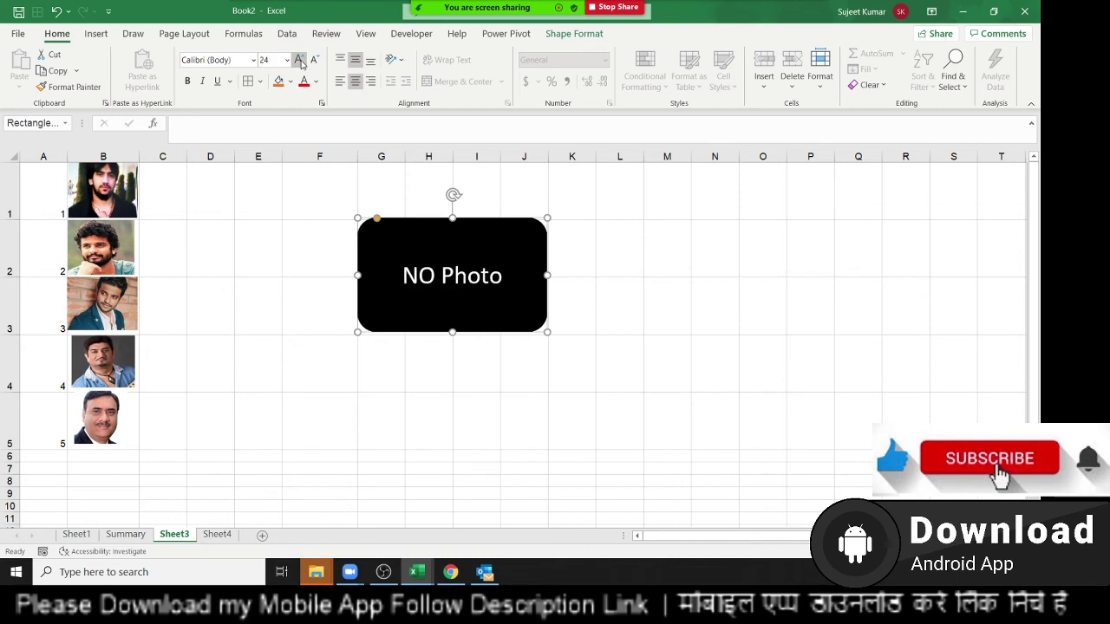
left_click(299, 59)
left_click(572, 401)
left_click(540, 325)
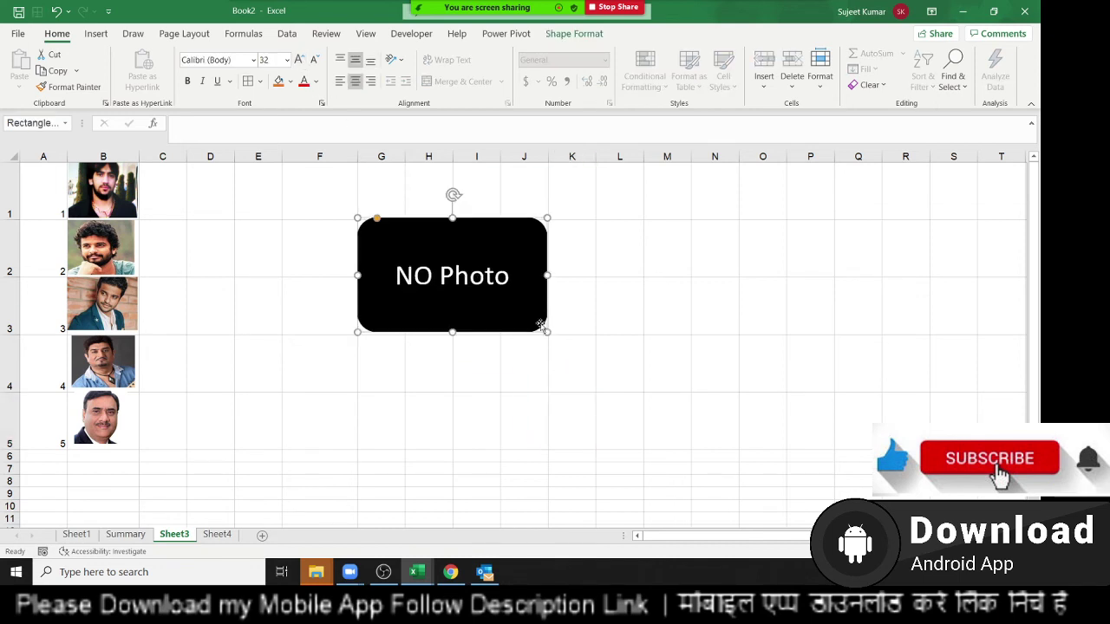
Shrink the box to one cell, widen column F, and size the text to fit one line
left_click_drag(547, 331, 352, 221)
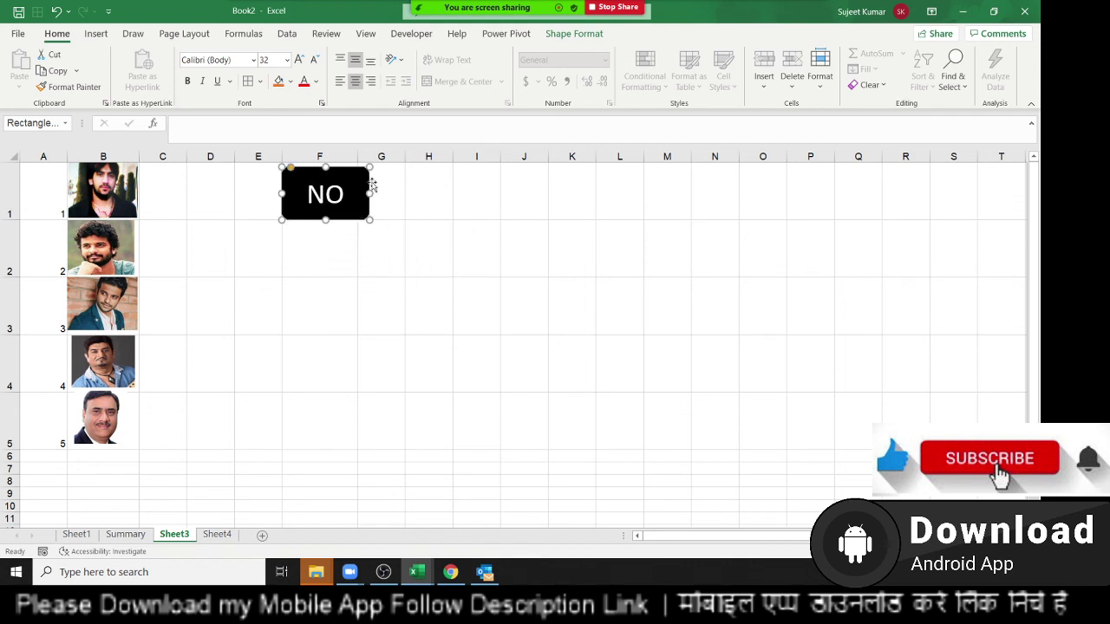
left_click_drag(353, 156, 382, 156)
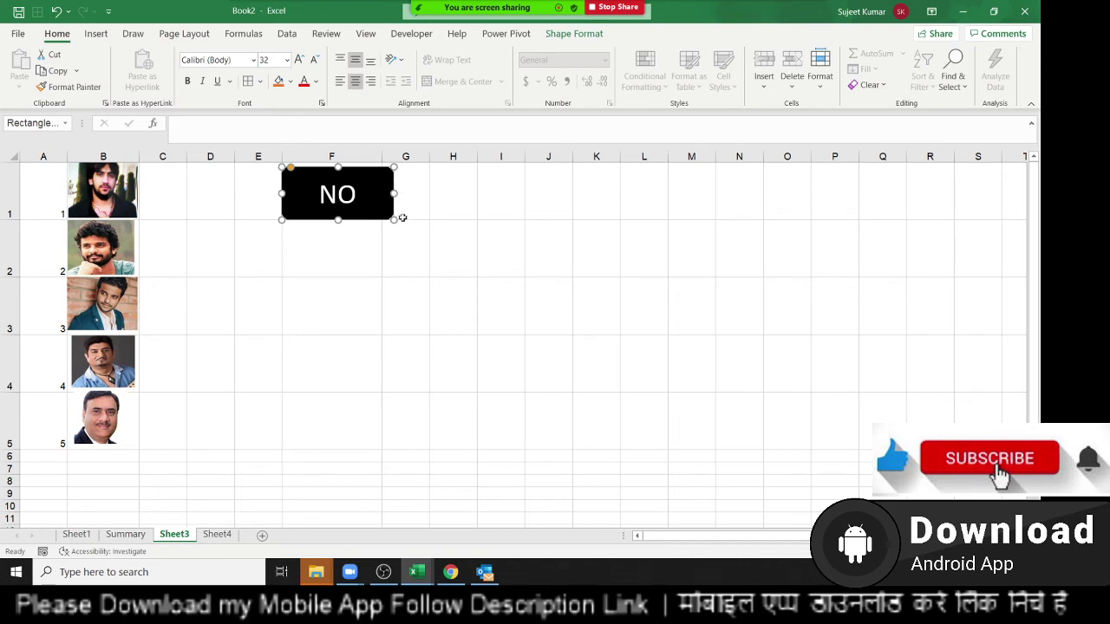
left_click_drag(394, 194, 379, 194)
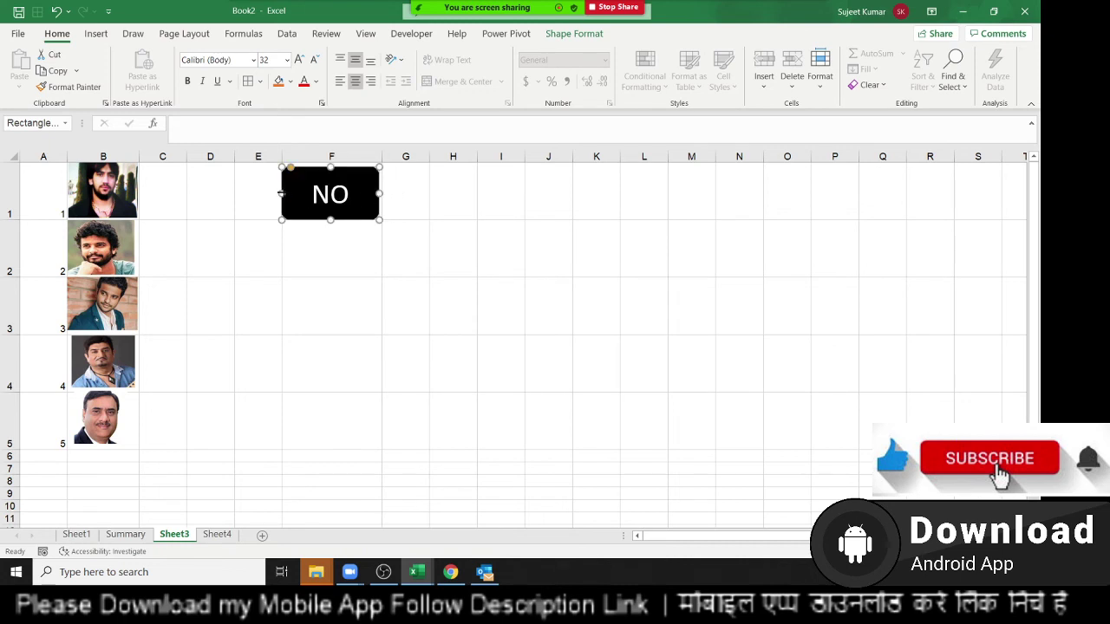
left_click_drag(281, 193, 294, 194)
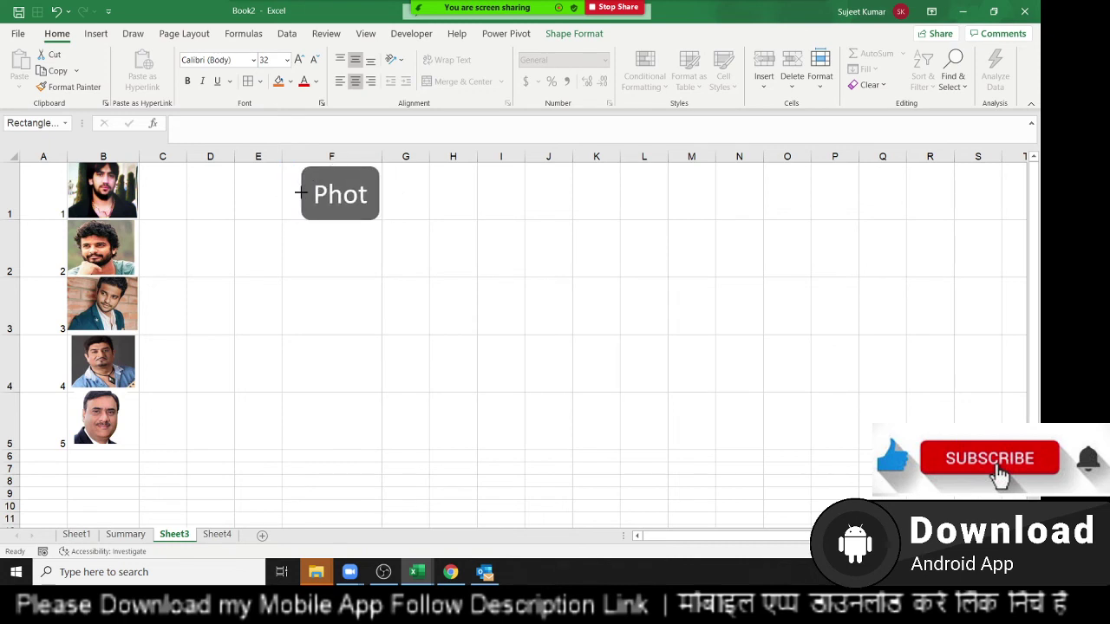
left_click(314, 60)
left_click(314, 60)
left_click(314, 60)
left_click(314, 60)
left_click(314, 59)
left_click(314, 60)
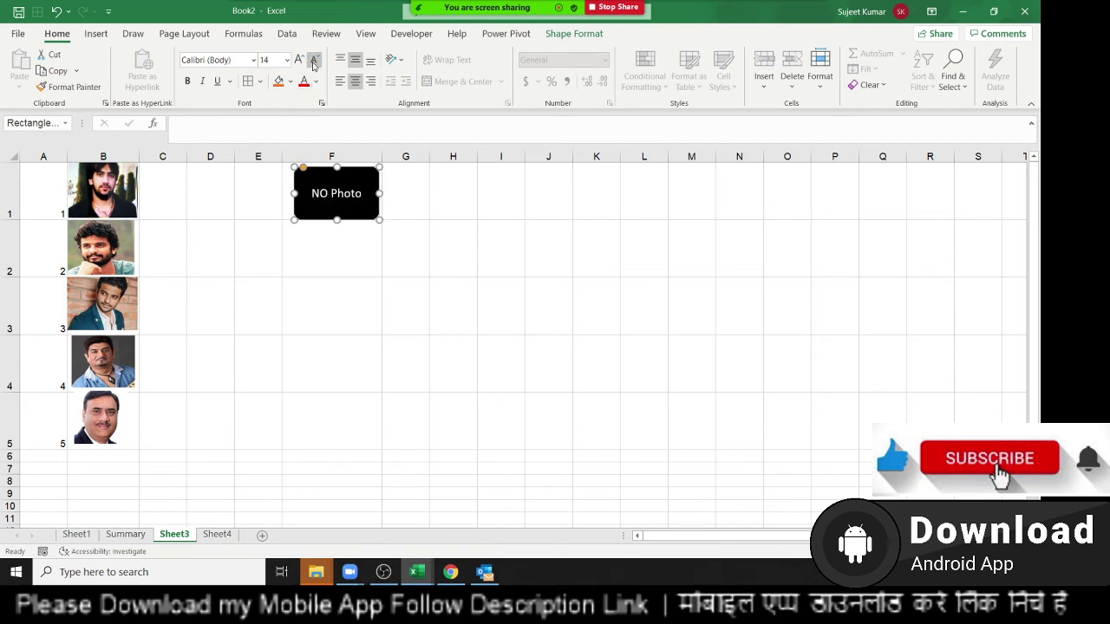
left_click(298, 60)
Nudge the NO Photo box up and left so it sits inside cell F1
left_click(471, 228)
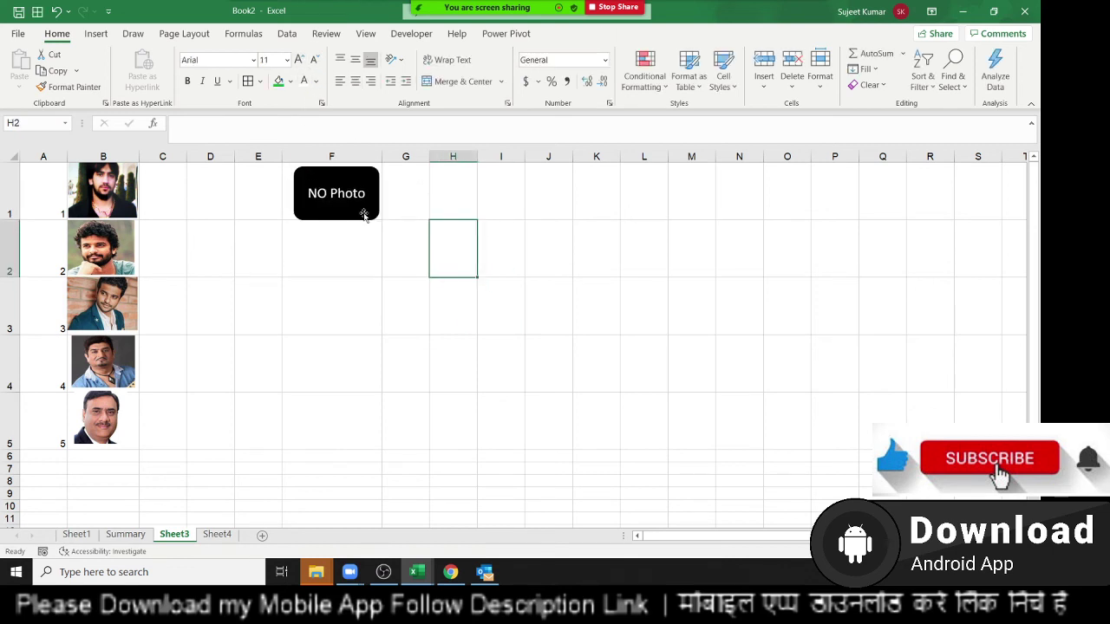
left_click(364, 215)
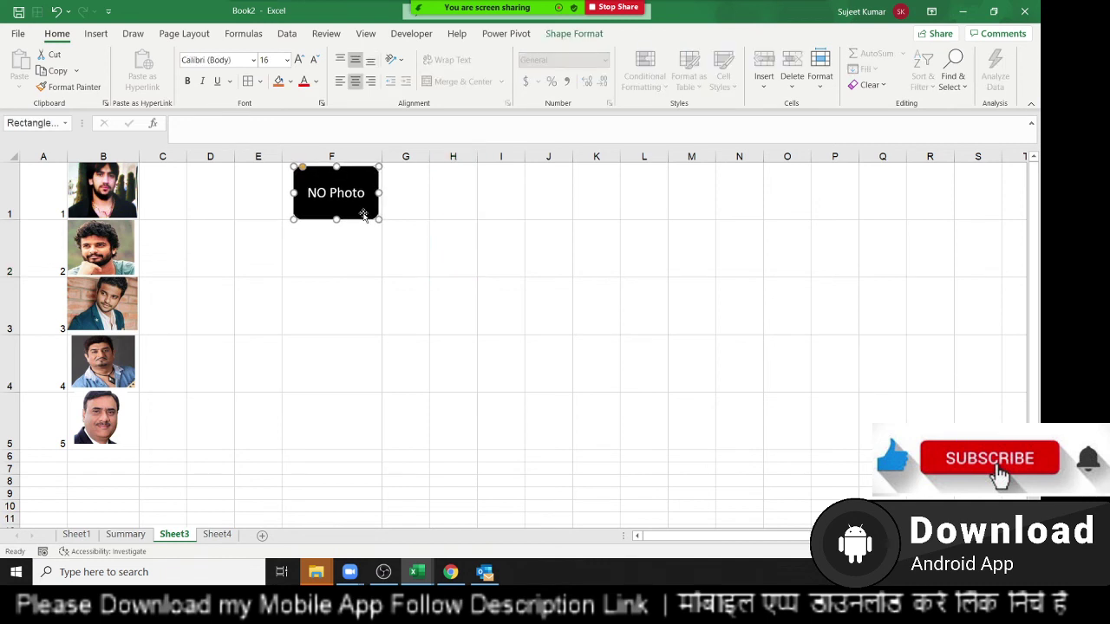
key("Left")
key("Up")
key("Up")
key("Up")
key("Left")
key("Left")
key("Left")
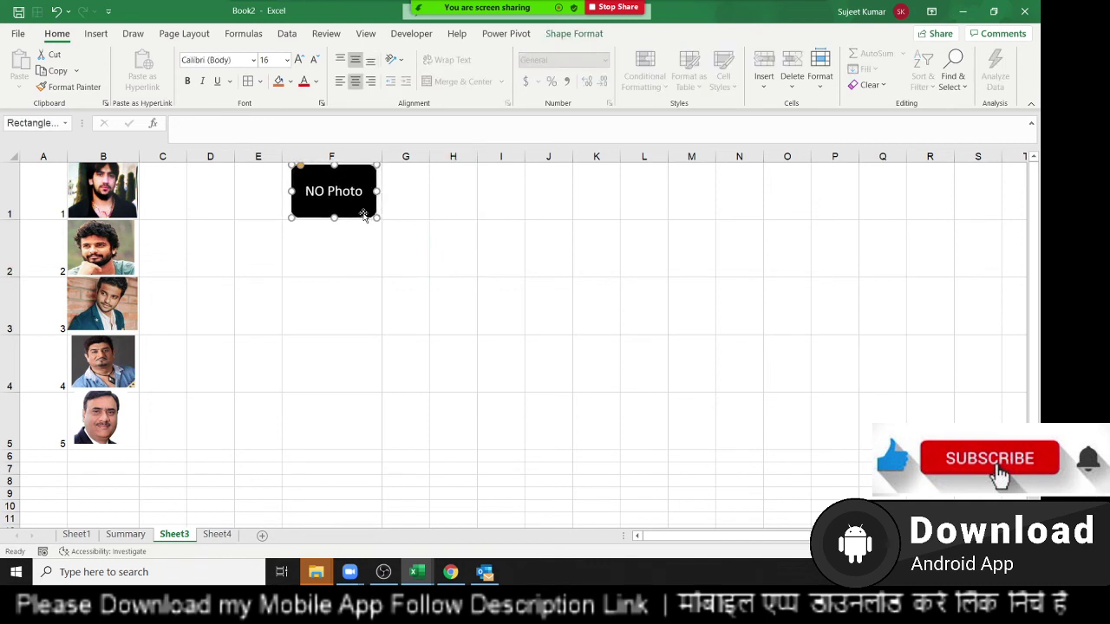
key("Up")
left_click(359, 228)
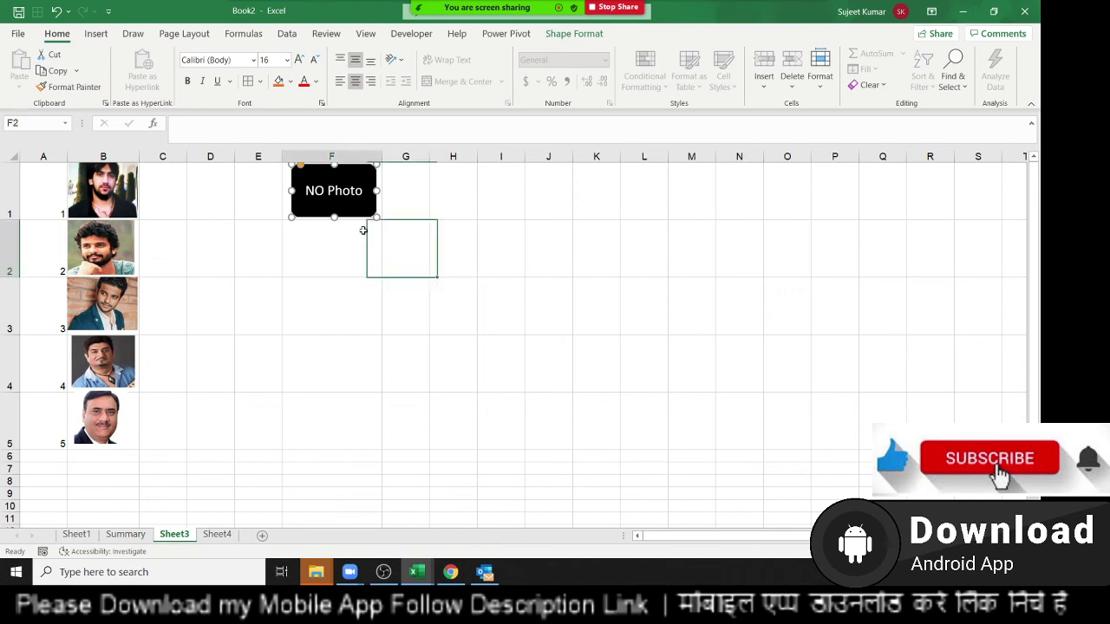
Check the roll-number lookup in Sheet4's C5, then return to Sheet3
left_click(218, 534)
left_click(155, 217)
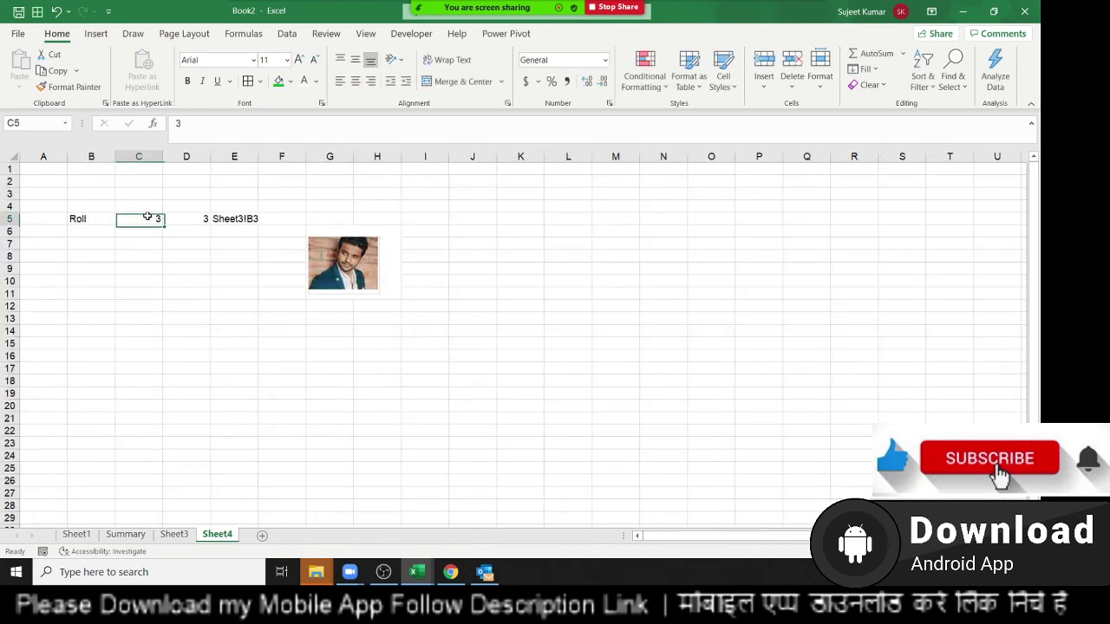
left_click(178, 532)
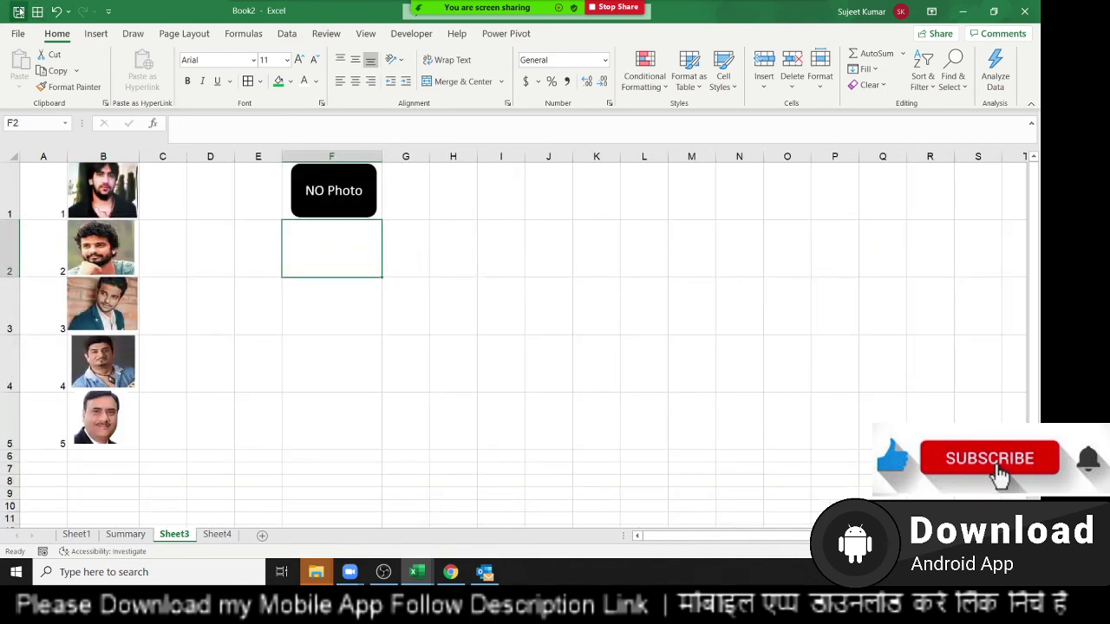
Save the workbook as PL and bring Chrome back to the front
left_click(17, 11)
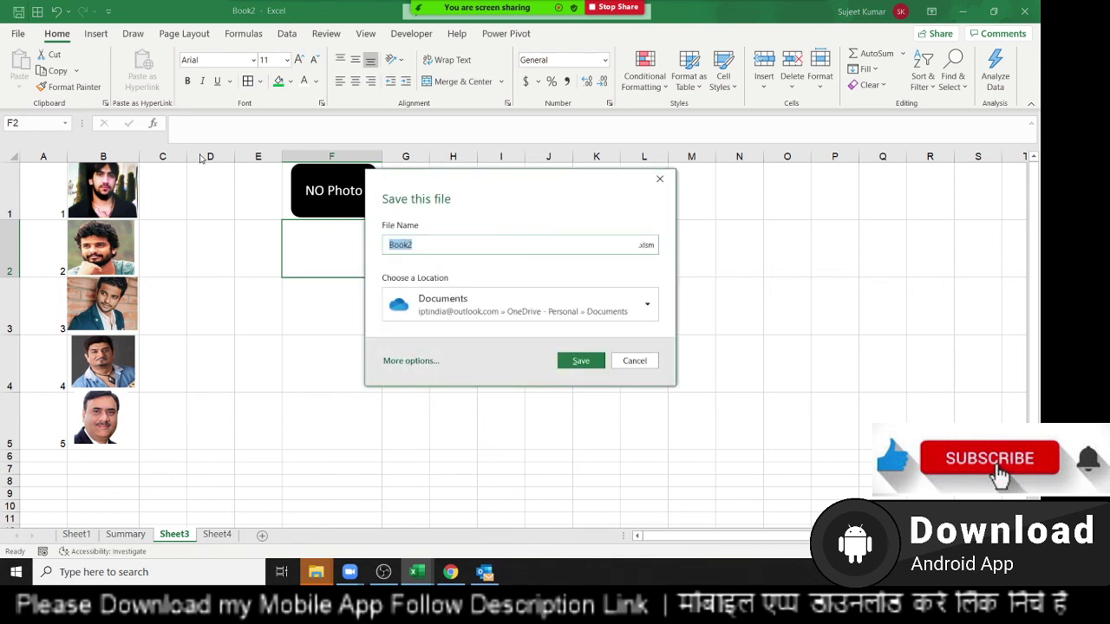
type("PL")
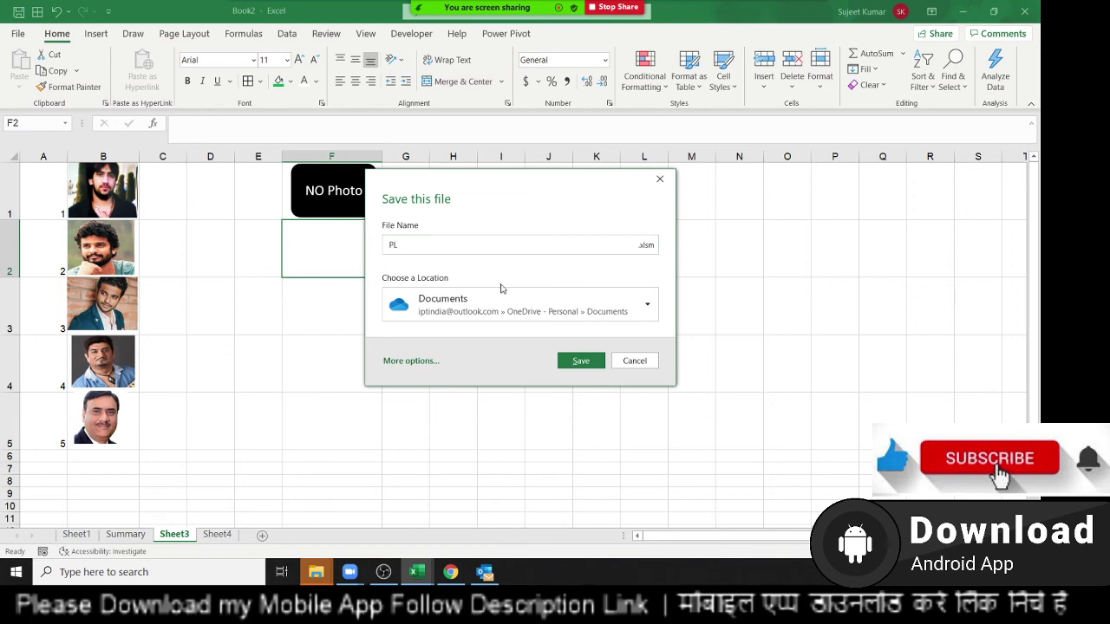
left_click(562, 362)
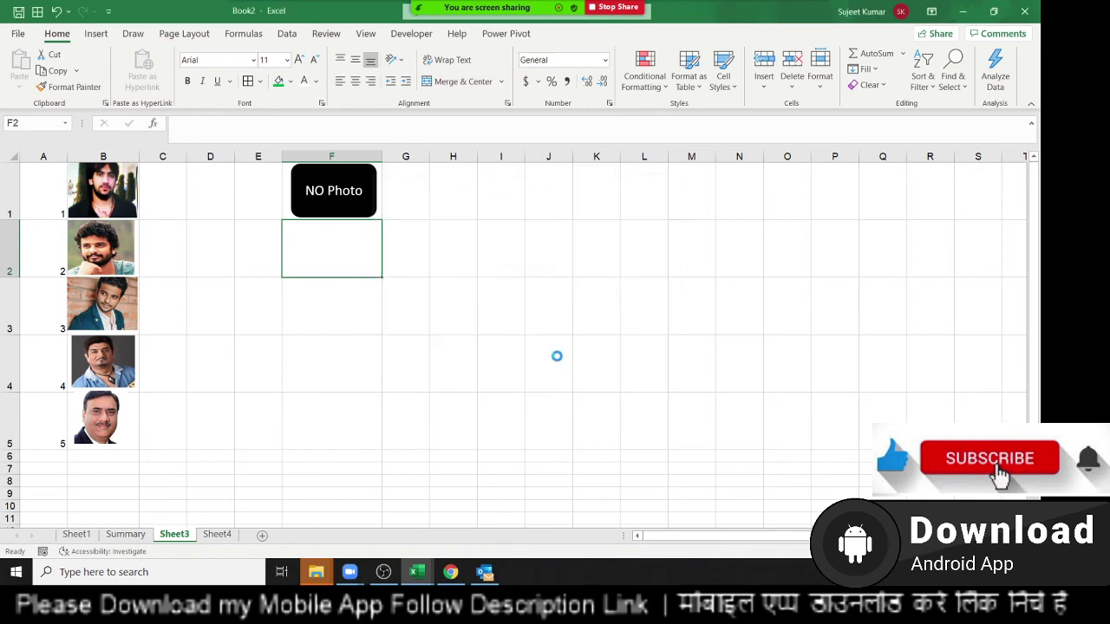
left_click(450, 571)
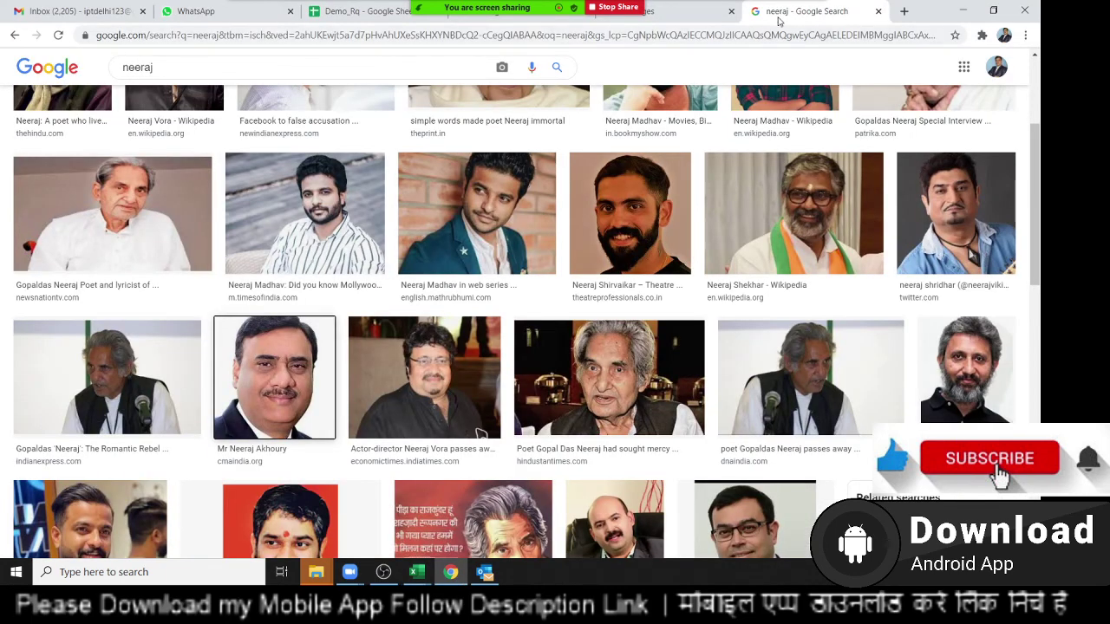
Close the neeraj image tab and start a new message in Gmail
left_click(878, 11)
left_click(73, 11)
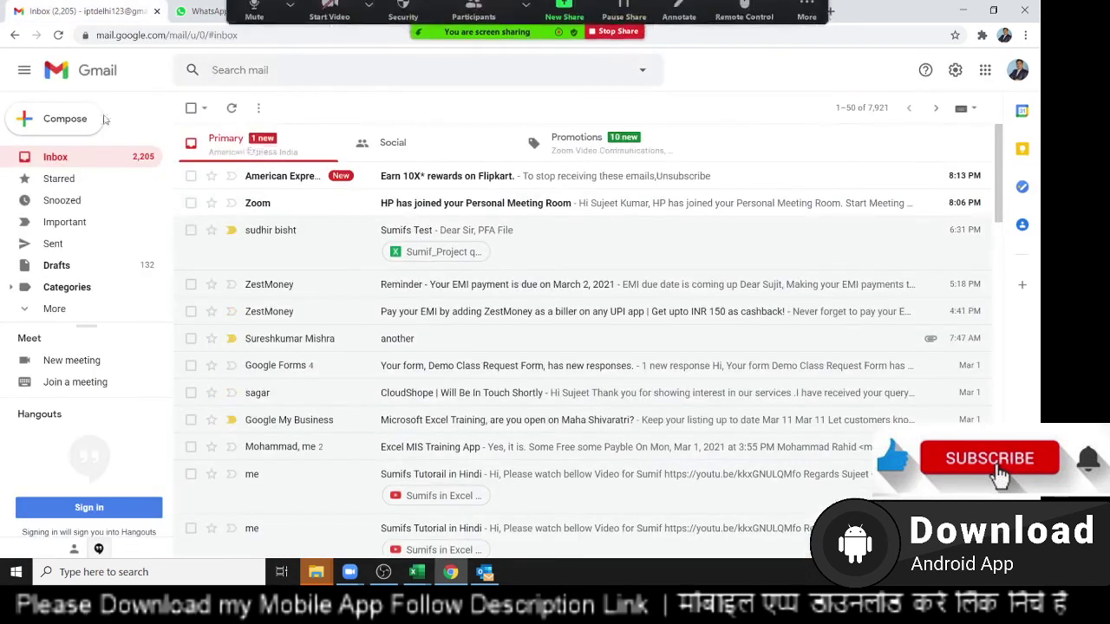
left_click(60, 118)
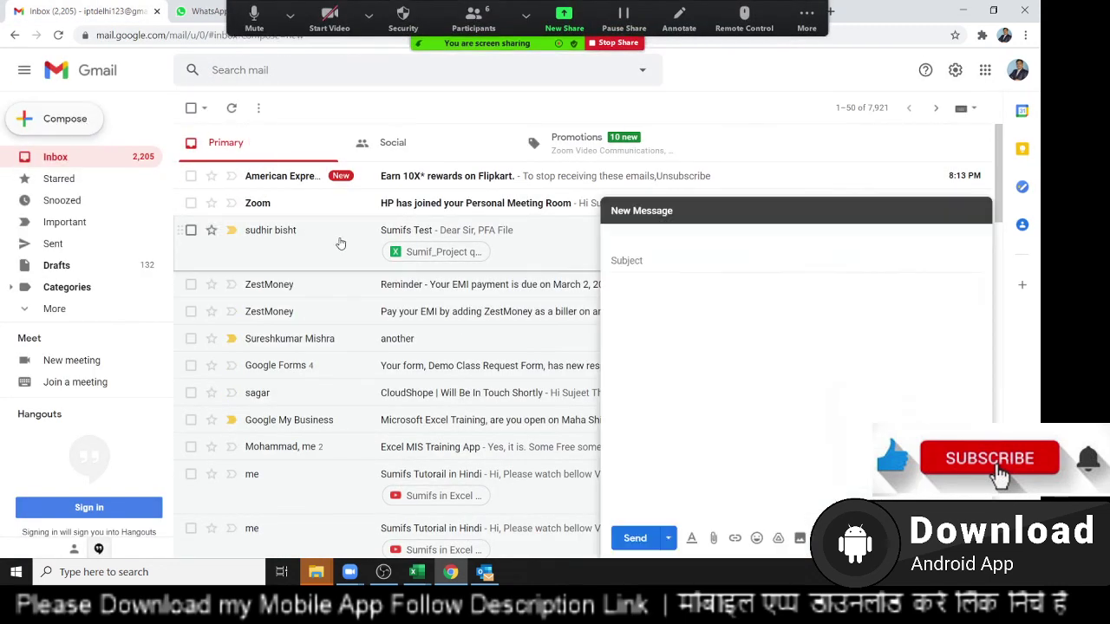
left_click(404, 219)
scroll(453, 376, "down", 3)
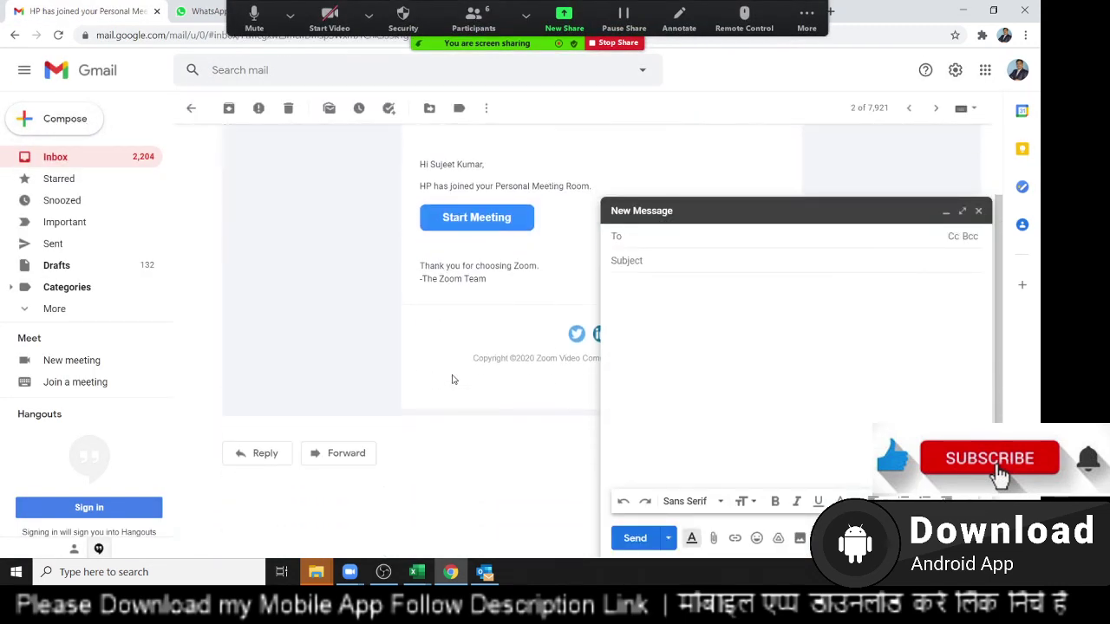
scroll(452, 380, "down", 2)
scroll(452, 380, "up", 5)
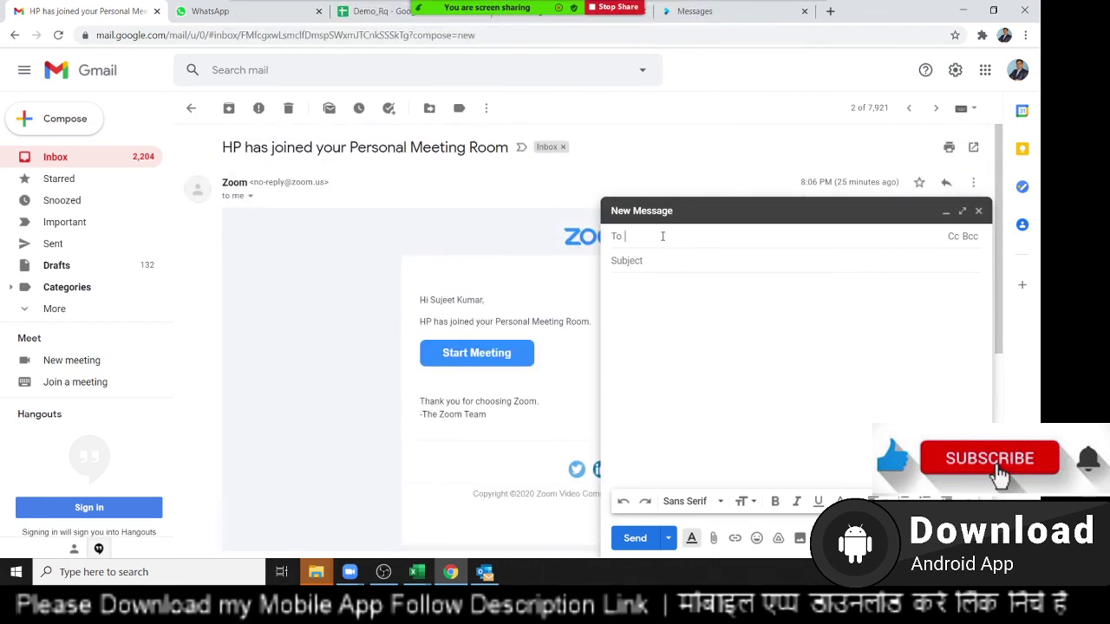
left_click(473, 15)
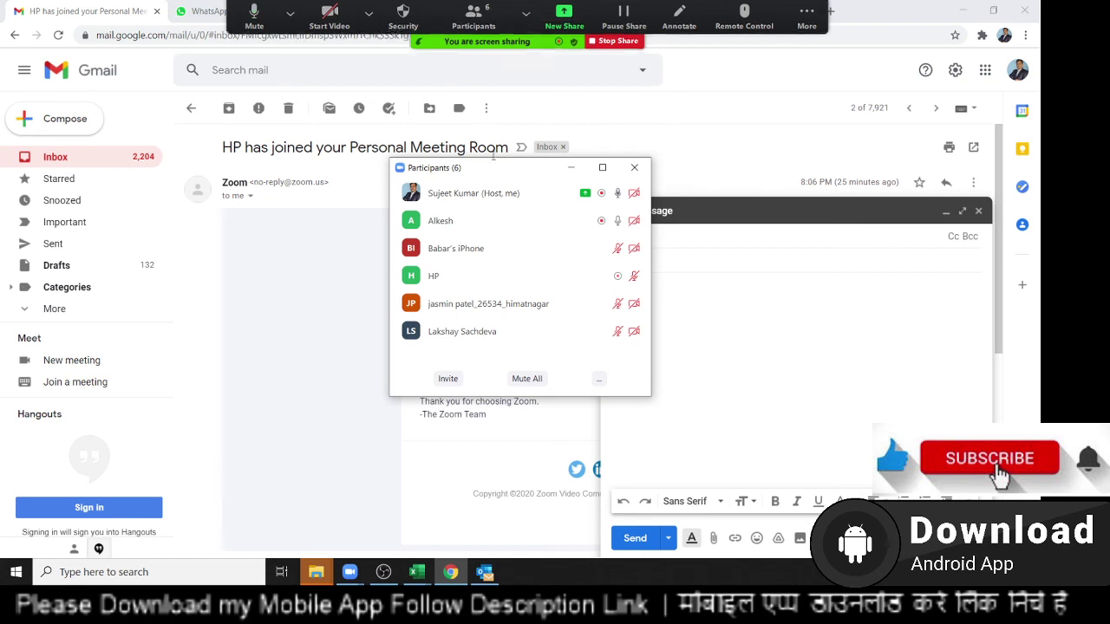
left_click_drag(508, 168, 317, 160)
Add the first three recipients from Gmail's contact suggestions
left_click(682, 250)
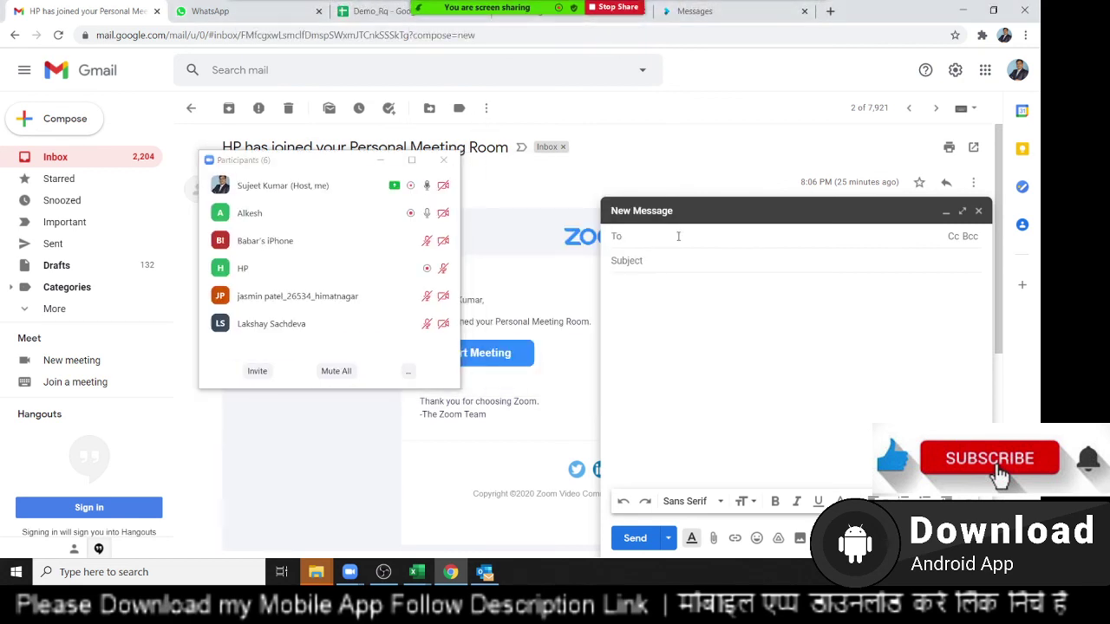
type("alk")
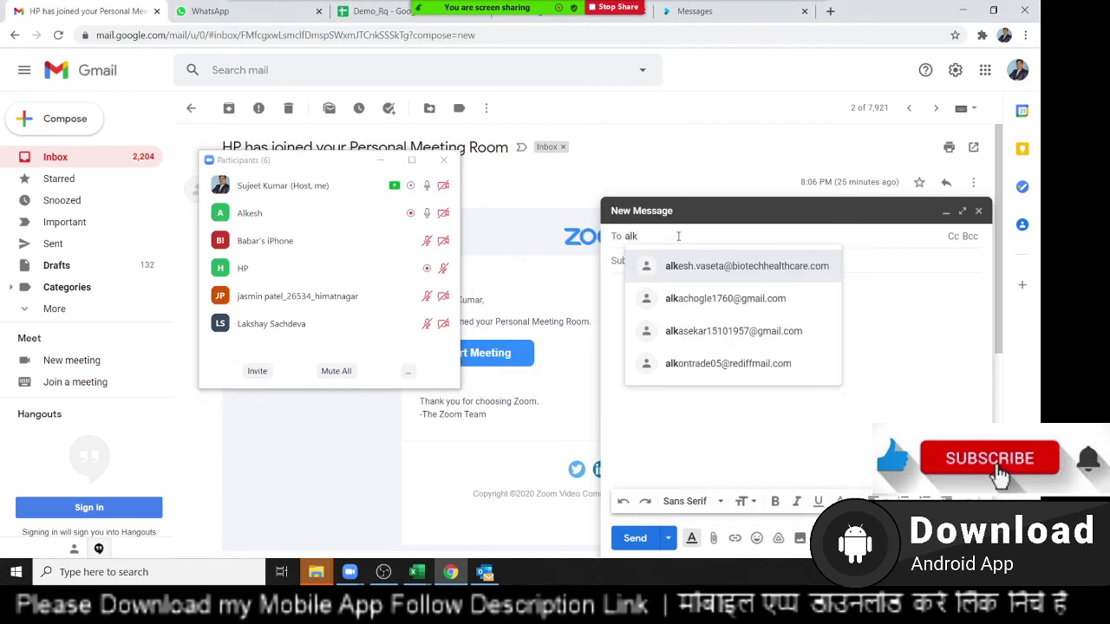
left_click(709, 285)
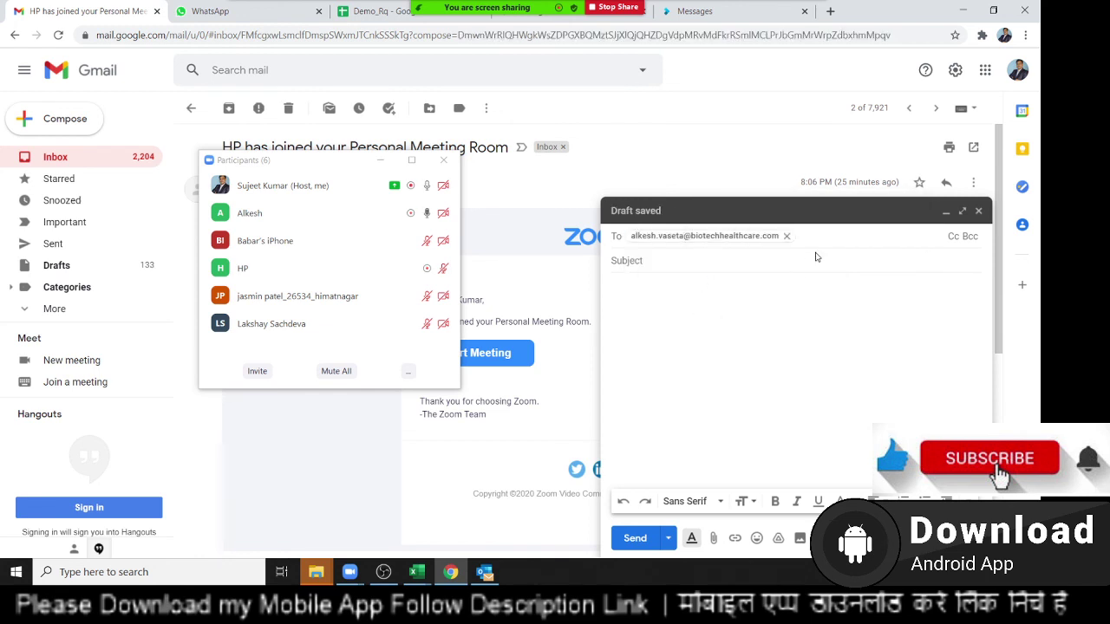
type("mayu")
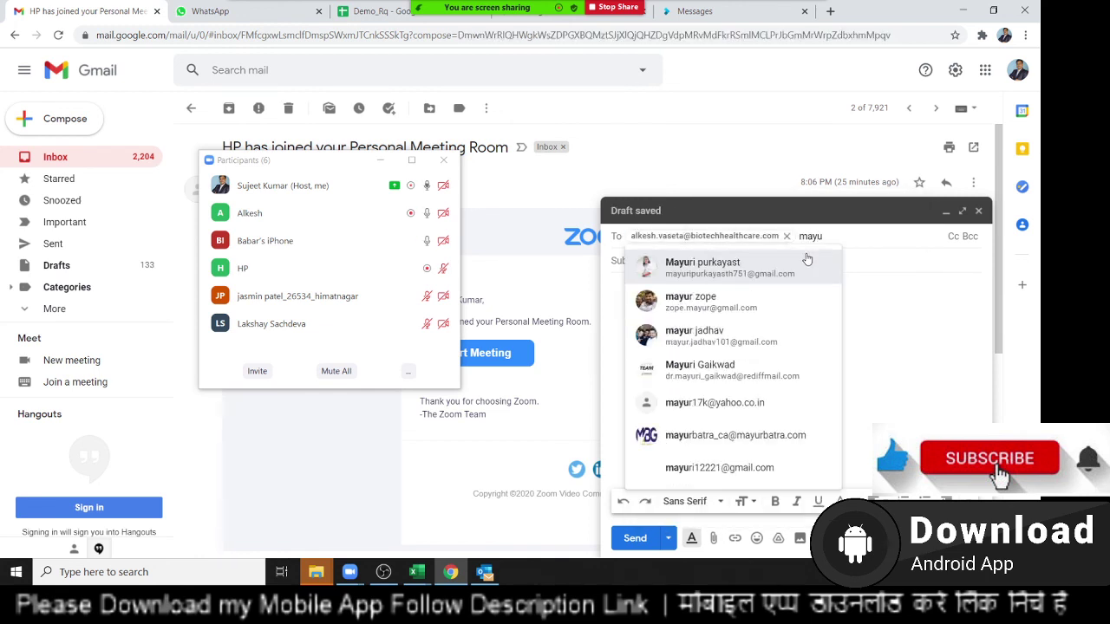
left_click(802, 269)
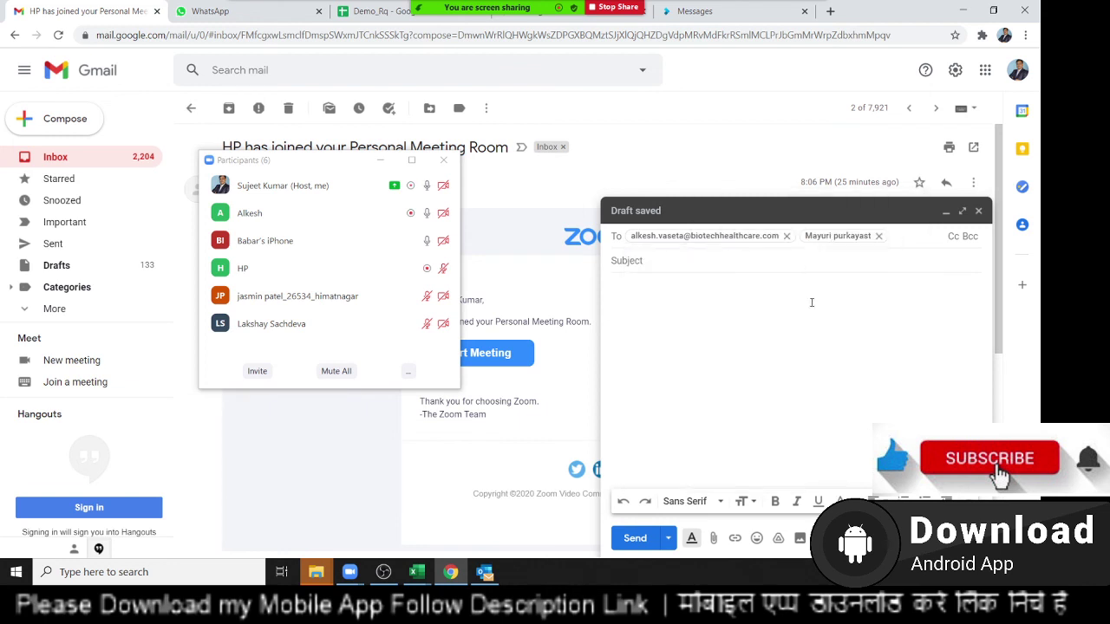
type("ja")
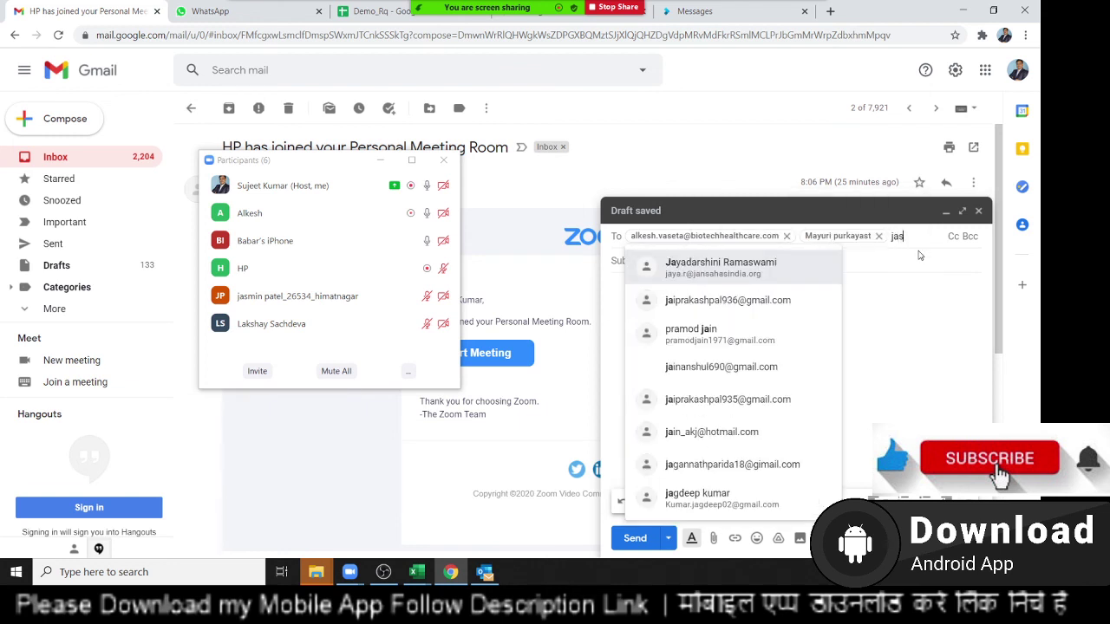
type("s")
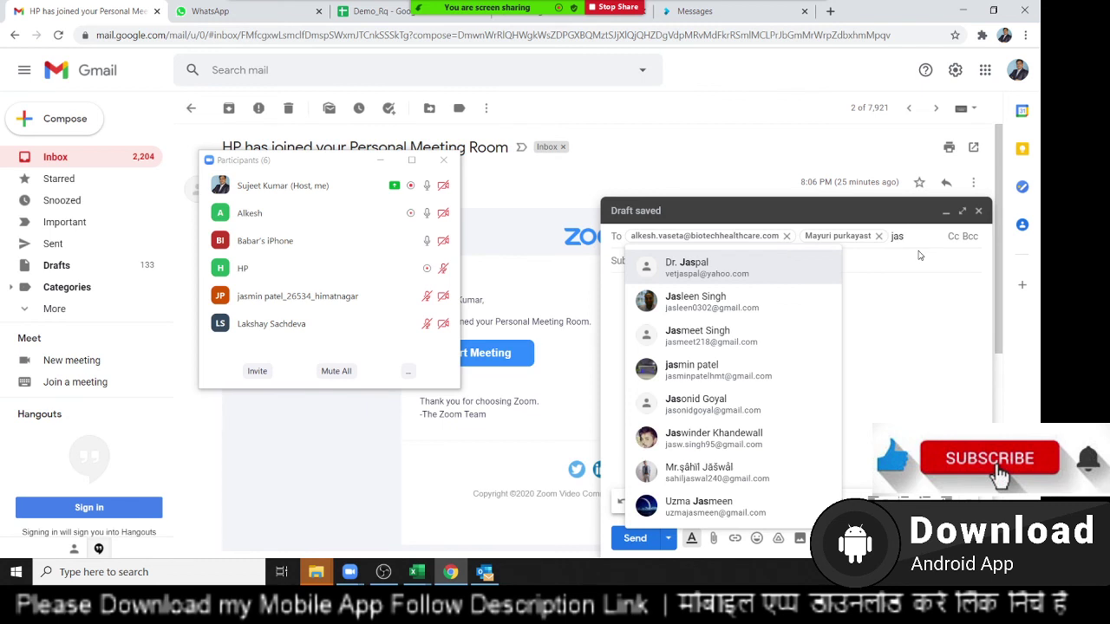
left_click(731, 364)
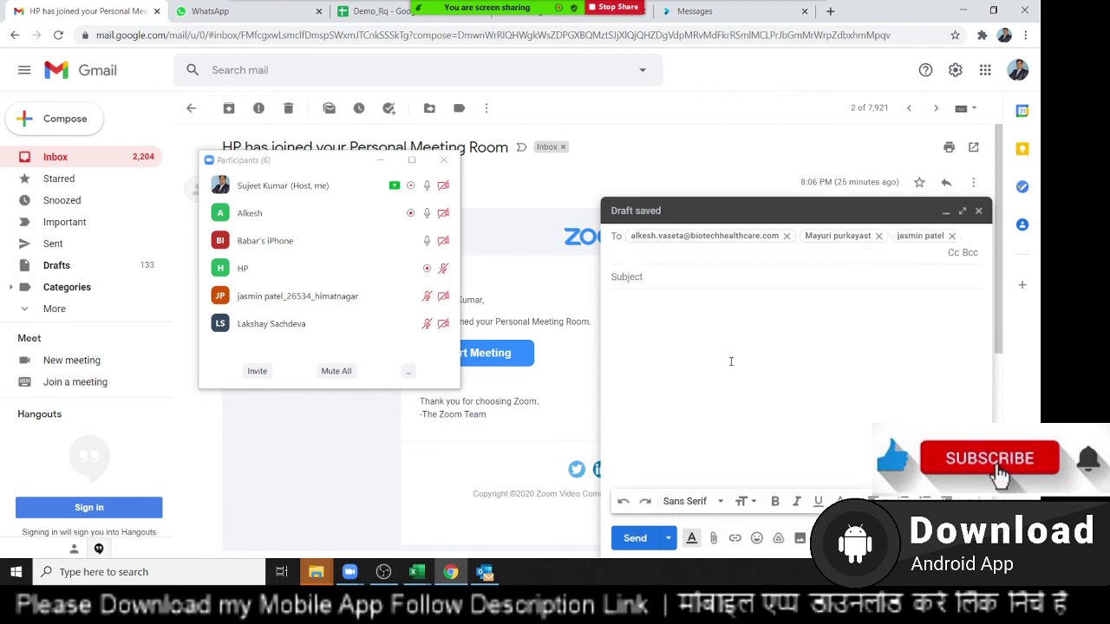
Add the fourth and fifth recipients and begin typing the subject
type("ba")
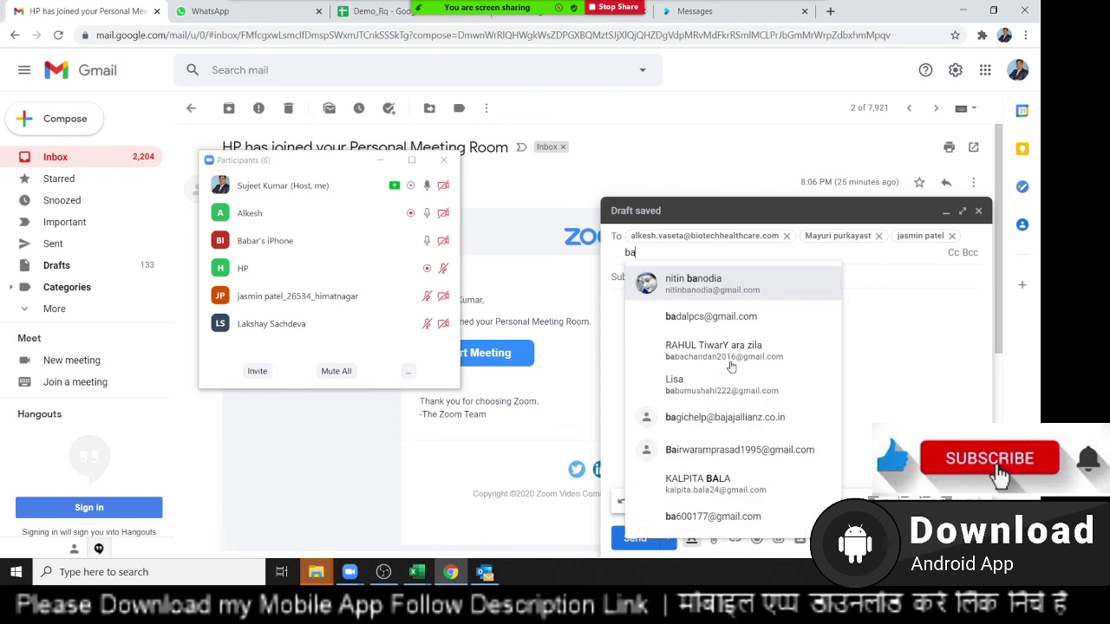
type("bar")
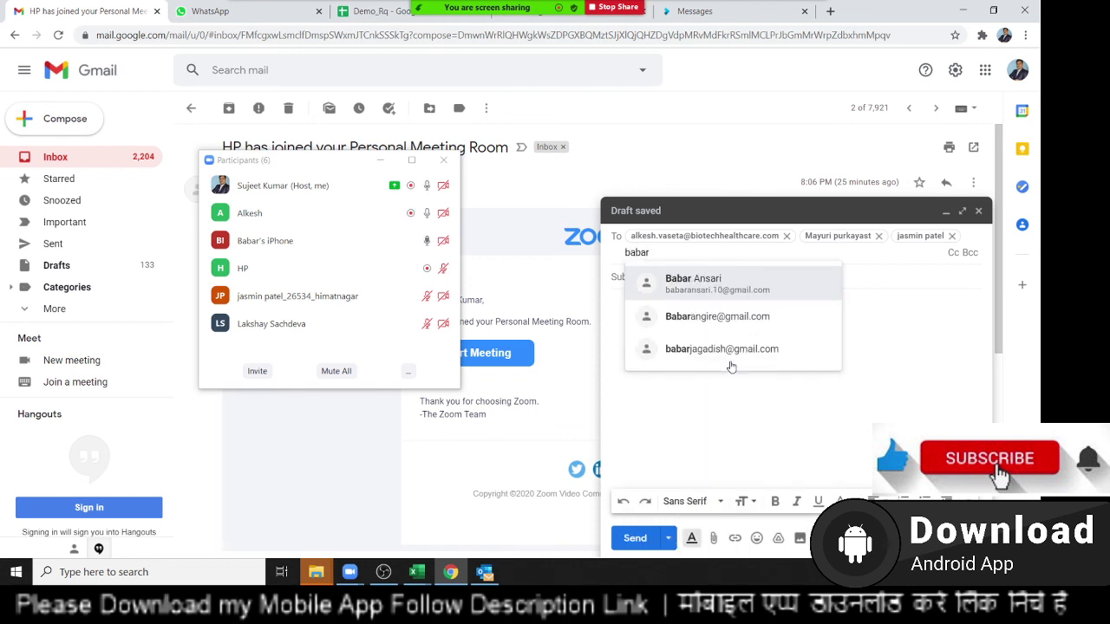
key("Return")
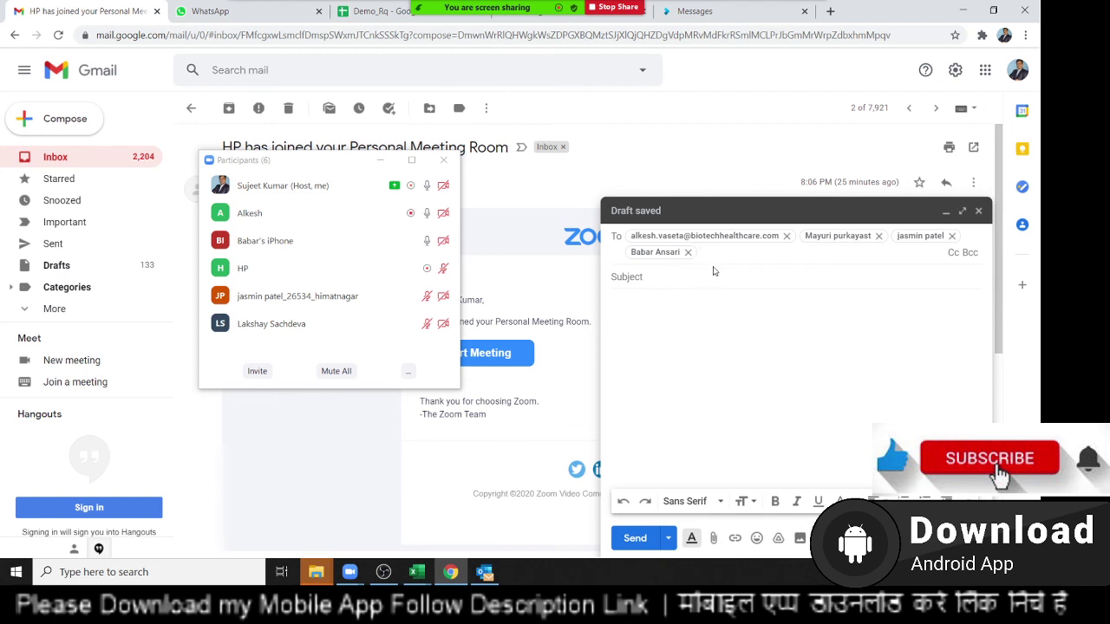
type("la")
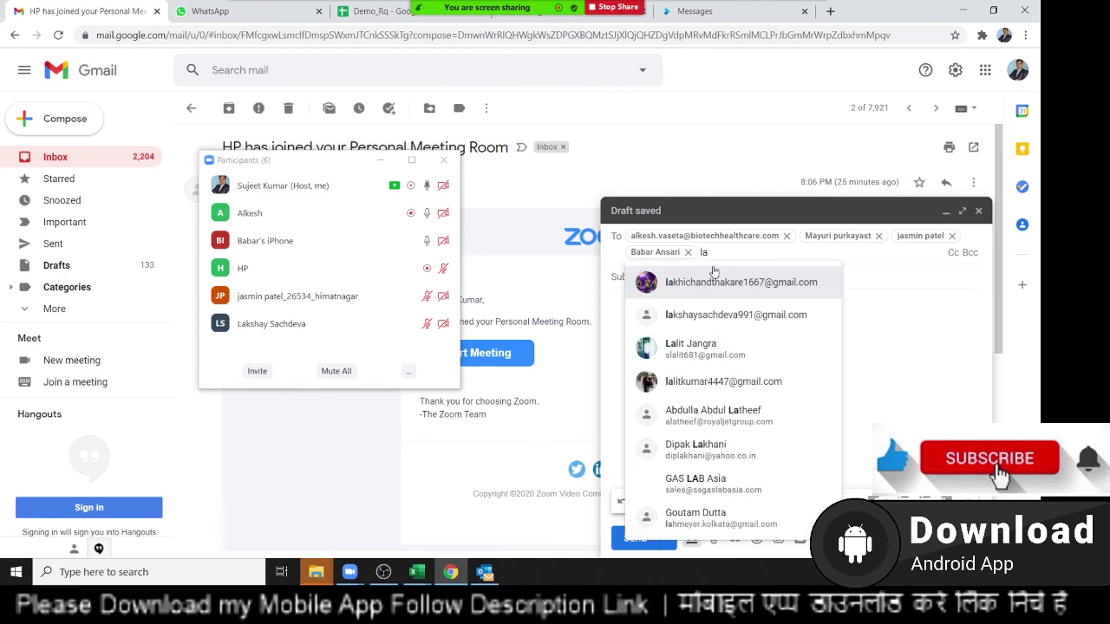
type("k")
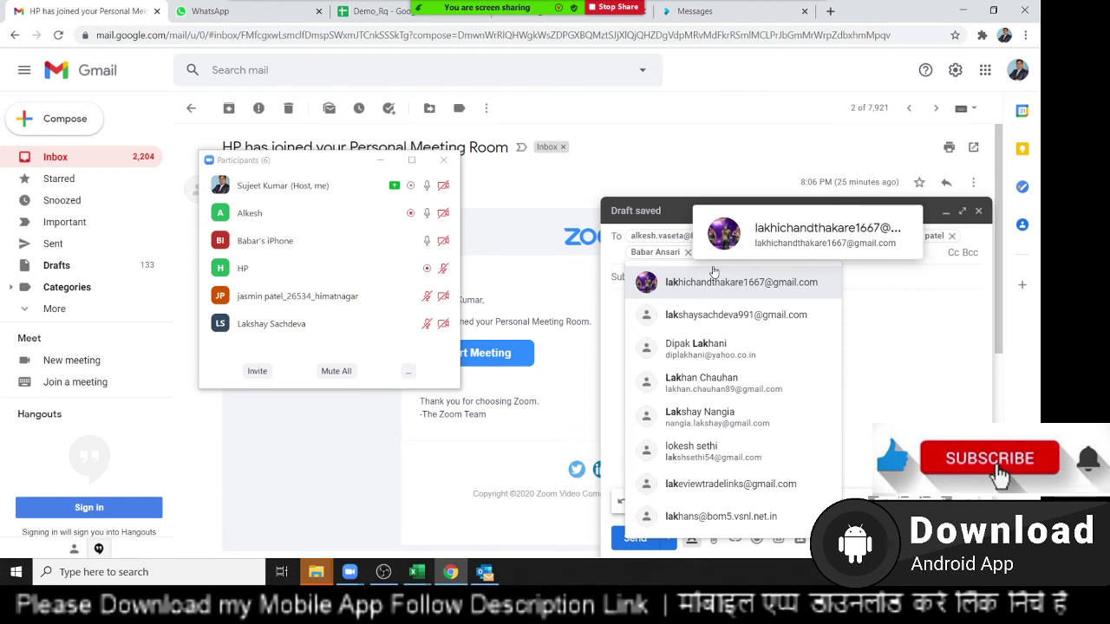
left_click(722, 315)
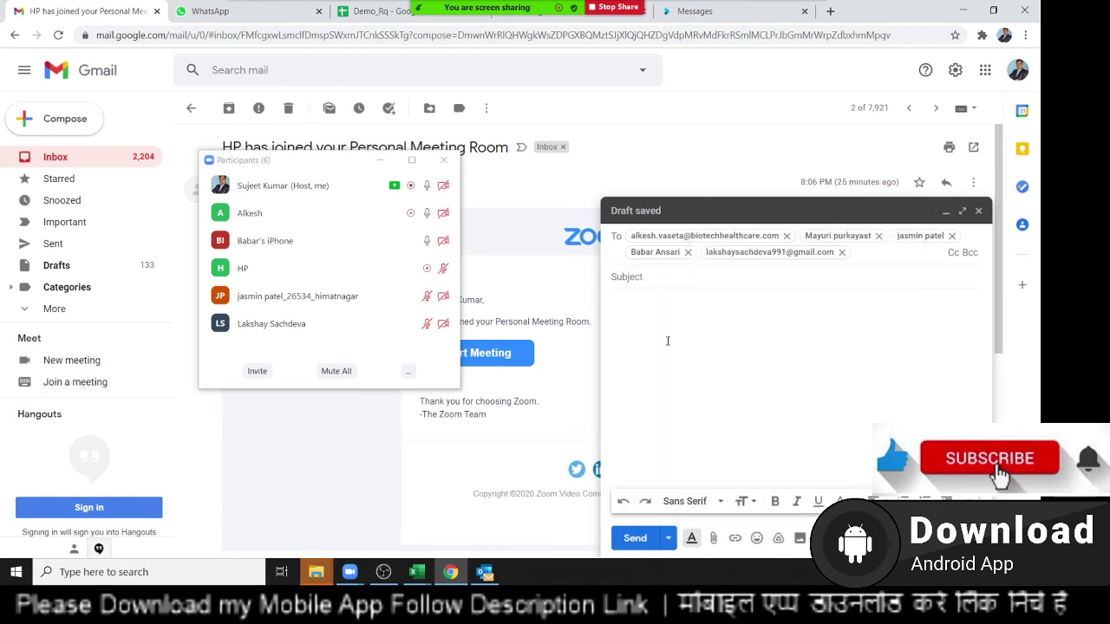
left_click(637, 290)
type("File")
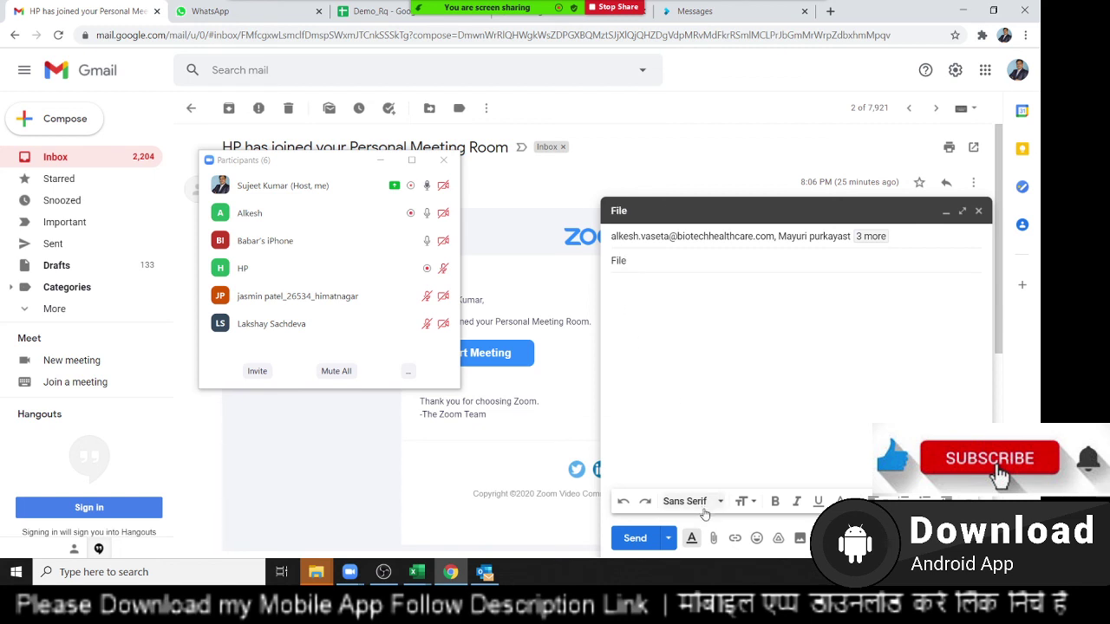
Try attaching PL from Documents and dismiss the file-in-use warning
left_click(713, 537)
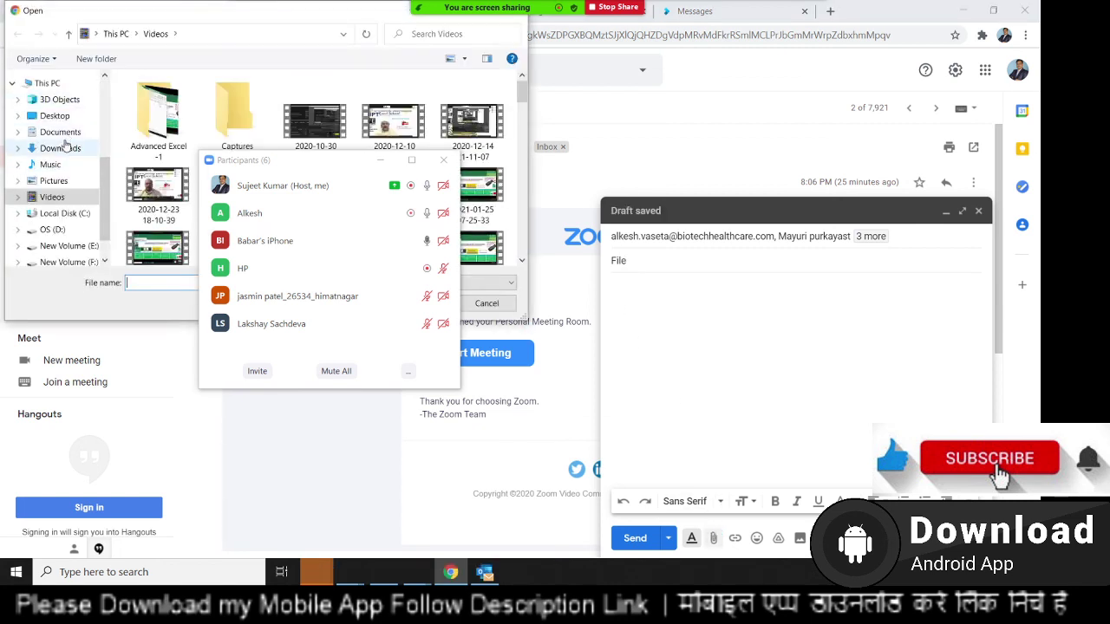
left_click(60, 132)
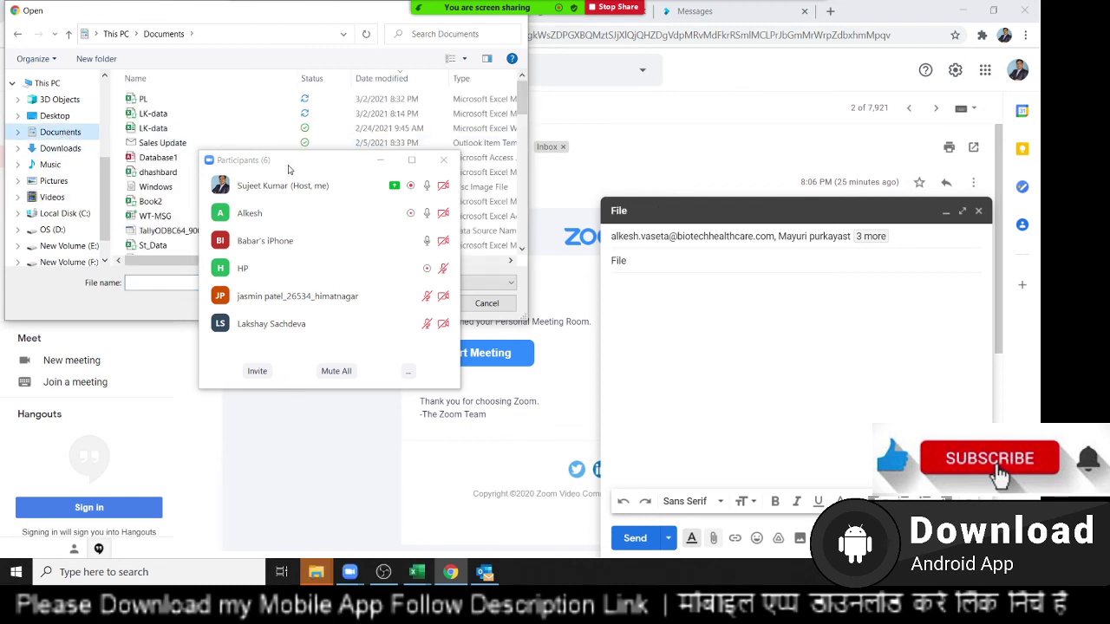
left_click_drag(289, 170, 229, 326)
double_click(143, 99)
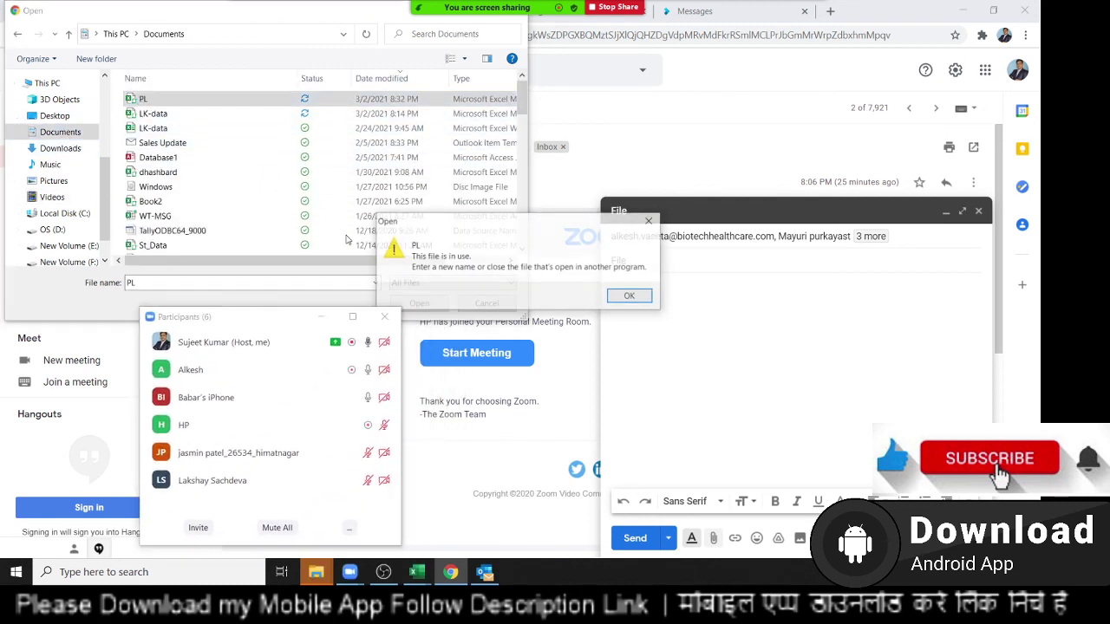
left_click(630, 296)
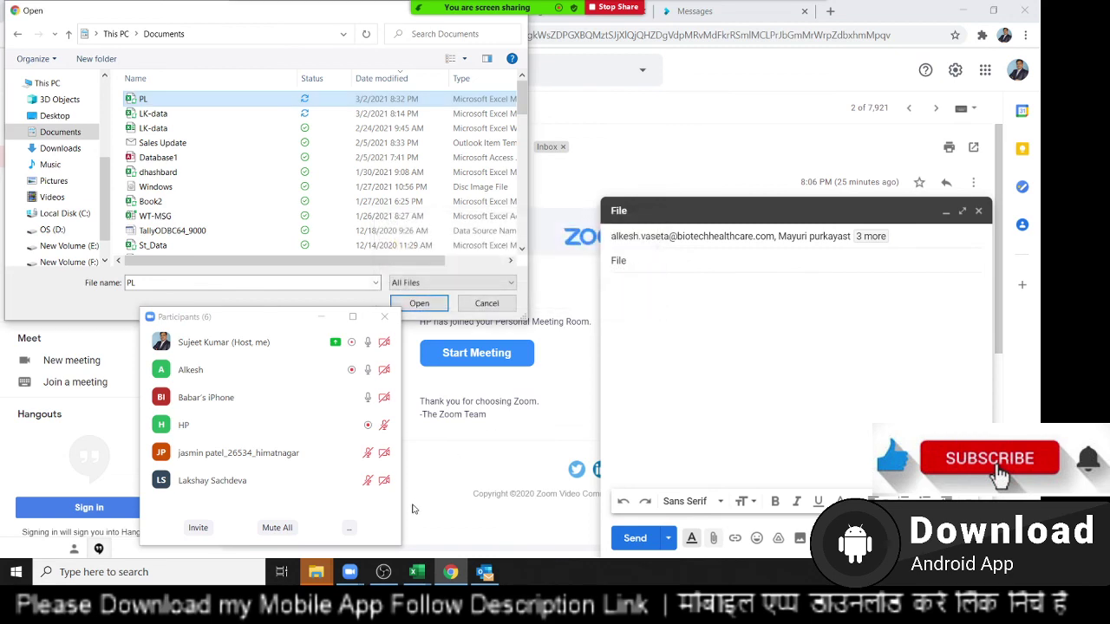
Close PL in Excel, attach PL.xlsm to the message, and send it
left_click(417, 571)
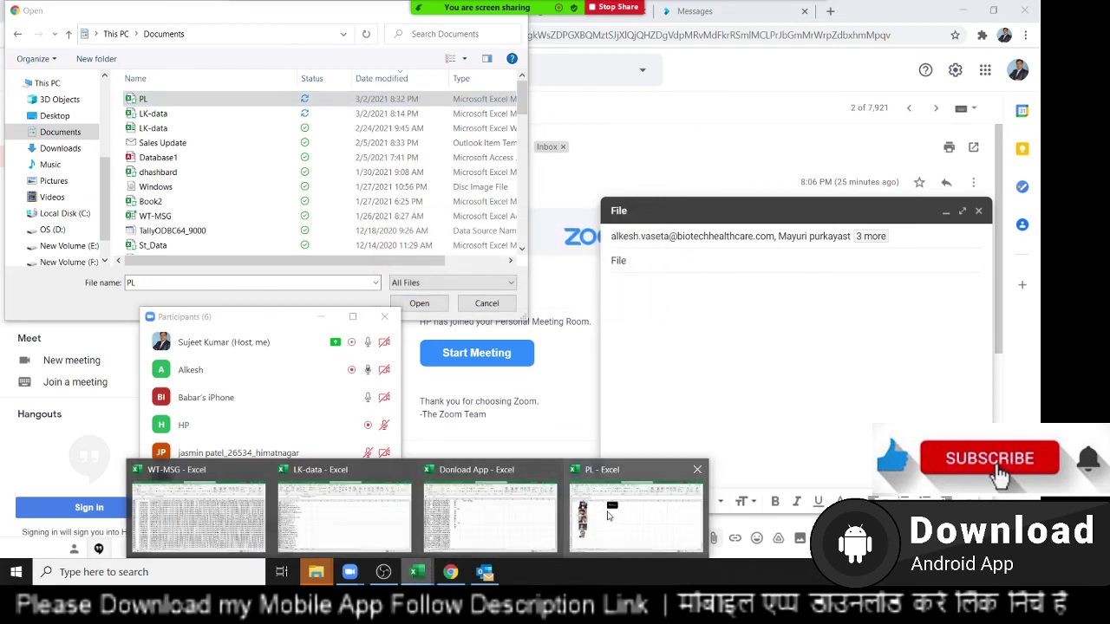
left_click(608, 516)
left_click(1012, 12)
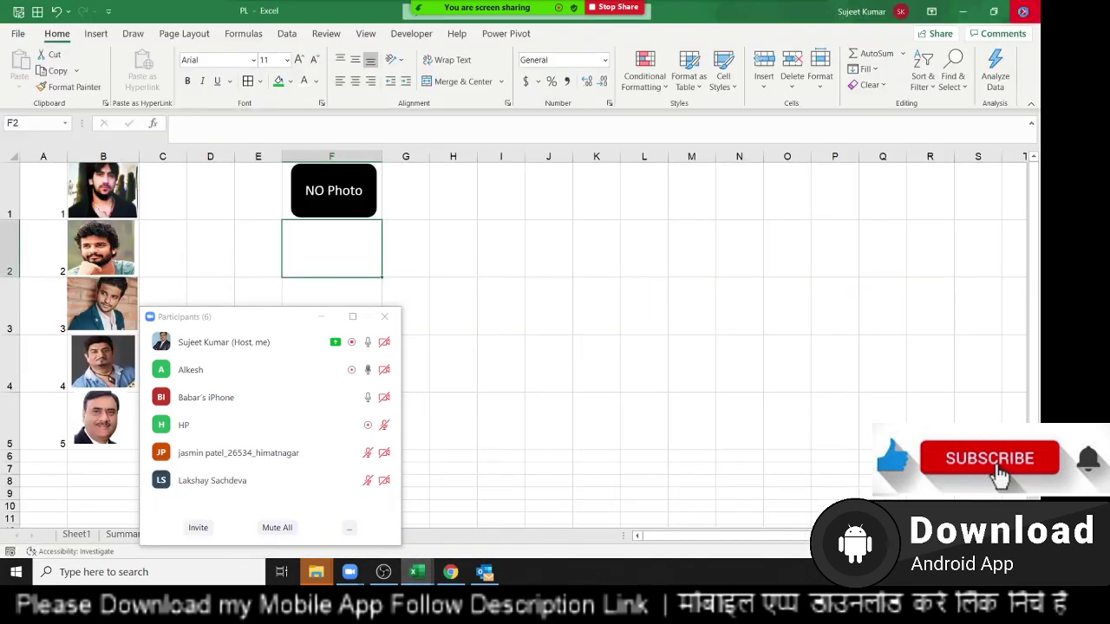
key("alt+Tab")
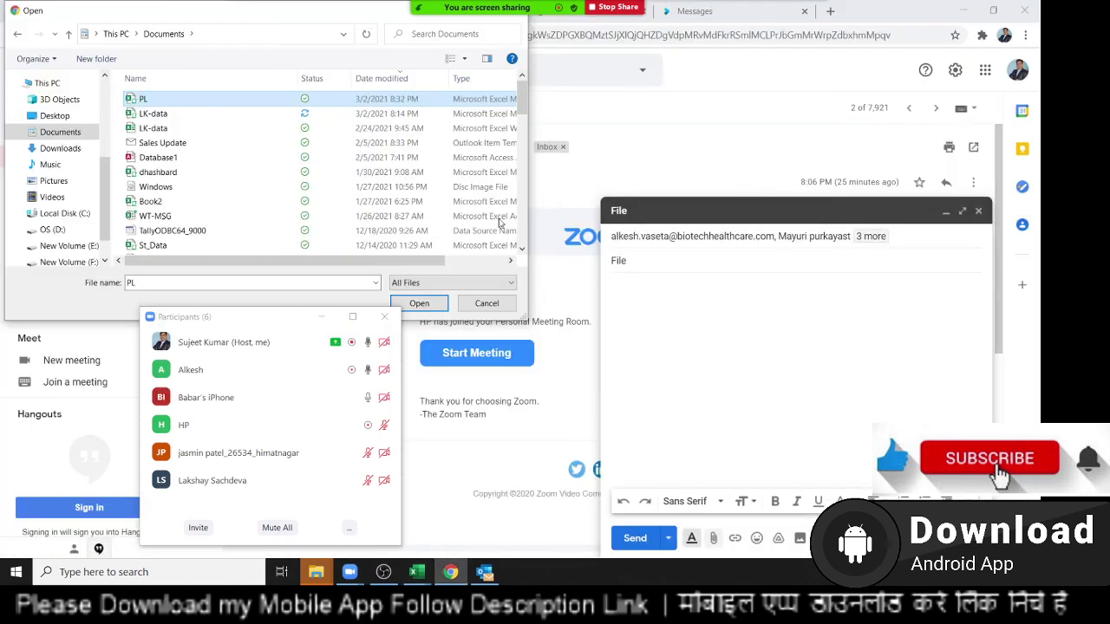
double_click(200, 101)
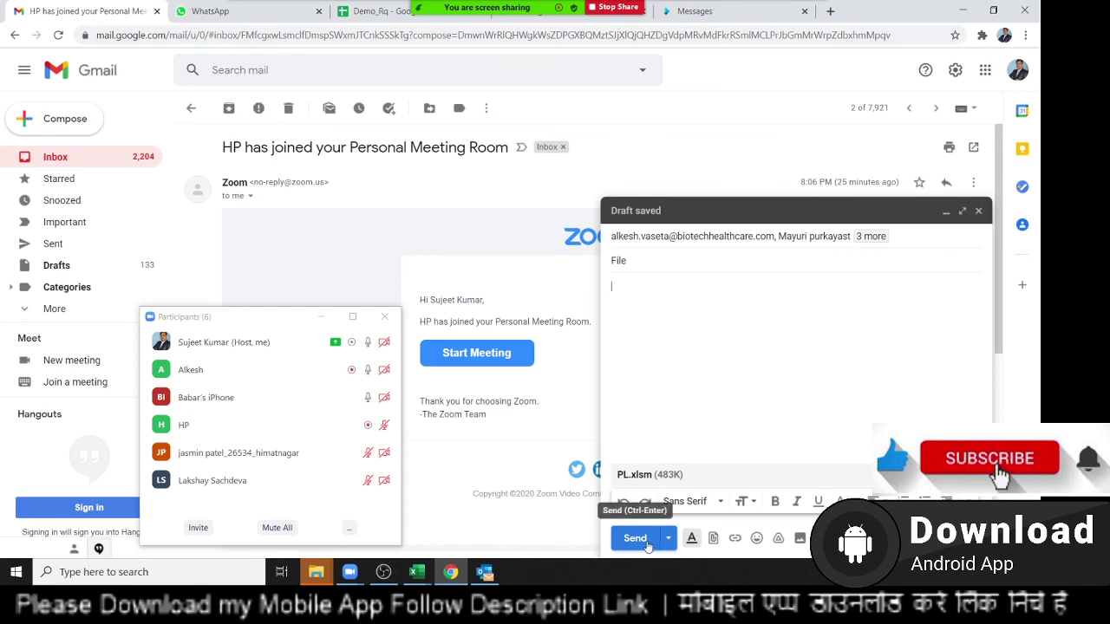
left_click(636, 539)
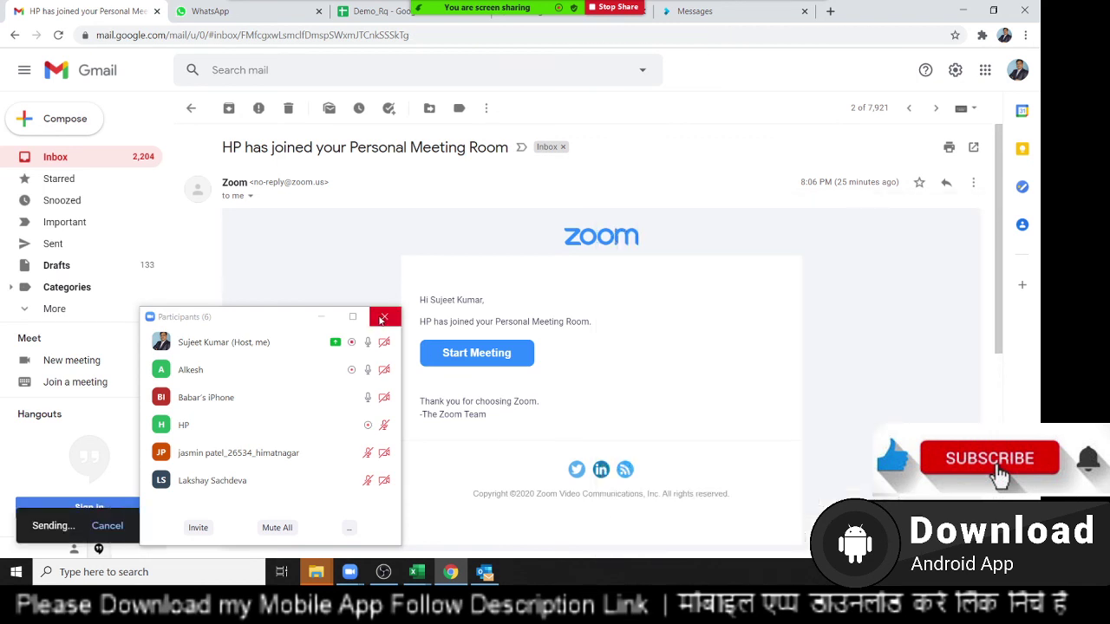